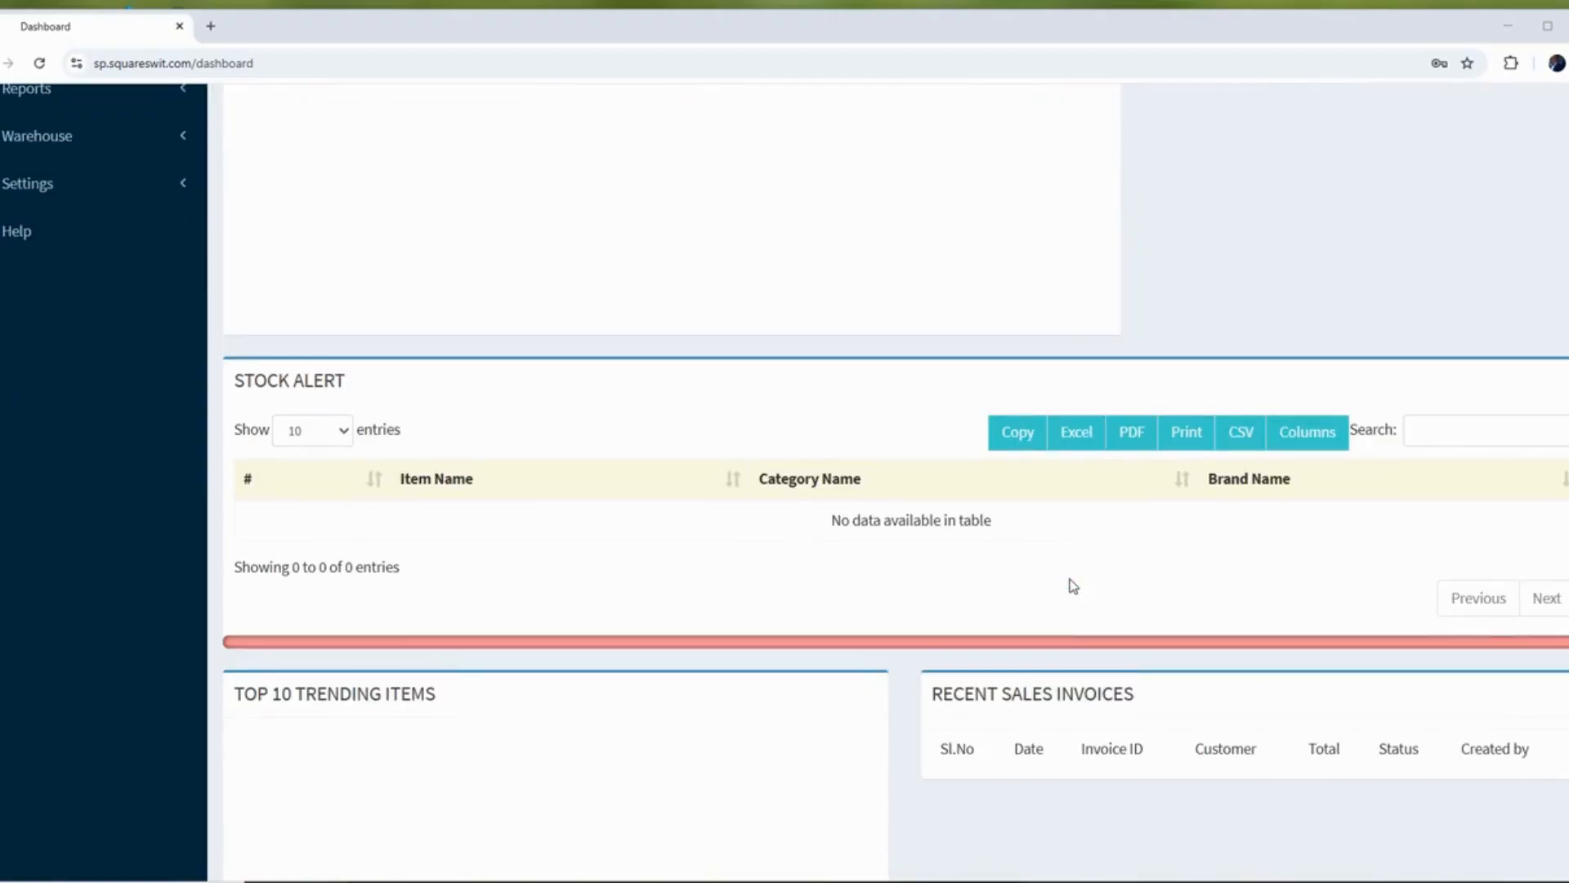
Look over the dashboard's summary cards, bar chart, stock alert, trending items and recent sales invoices.
{"action": "scroll", "coordinate": [1074, 586], "scroll_direction": "up", "scroll_amount": 5}
{"action": "scroll", "coordinate": [1073, 585], "scroll_direction": "up", "scroll_amount": 6}
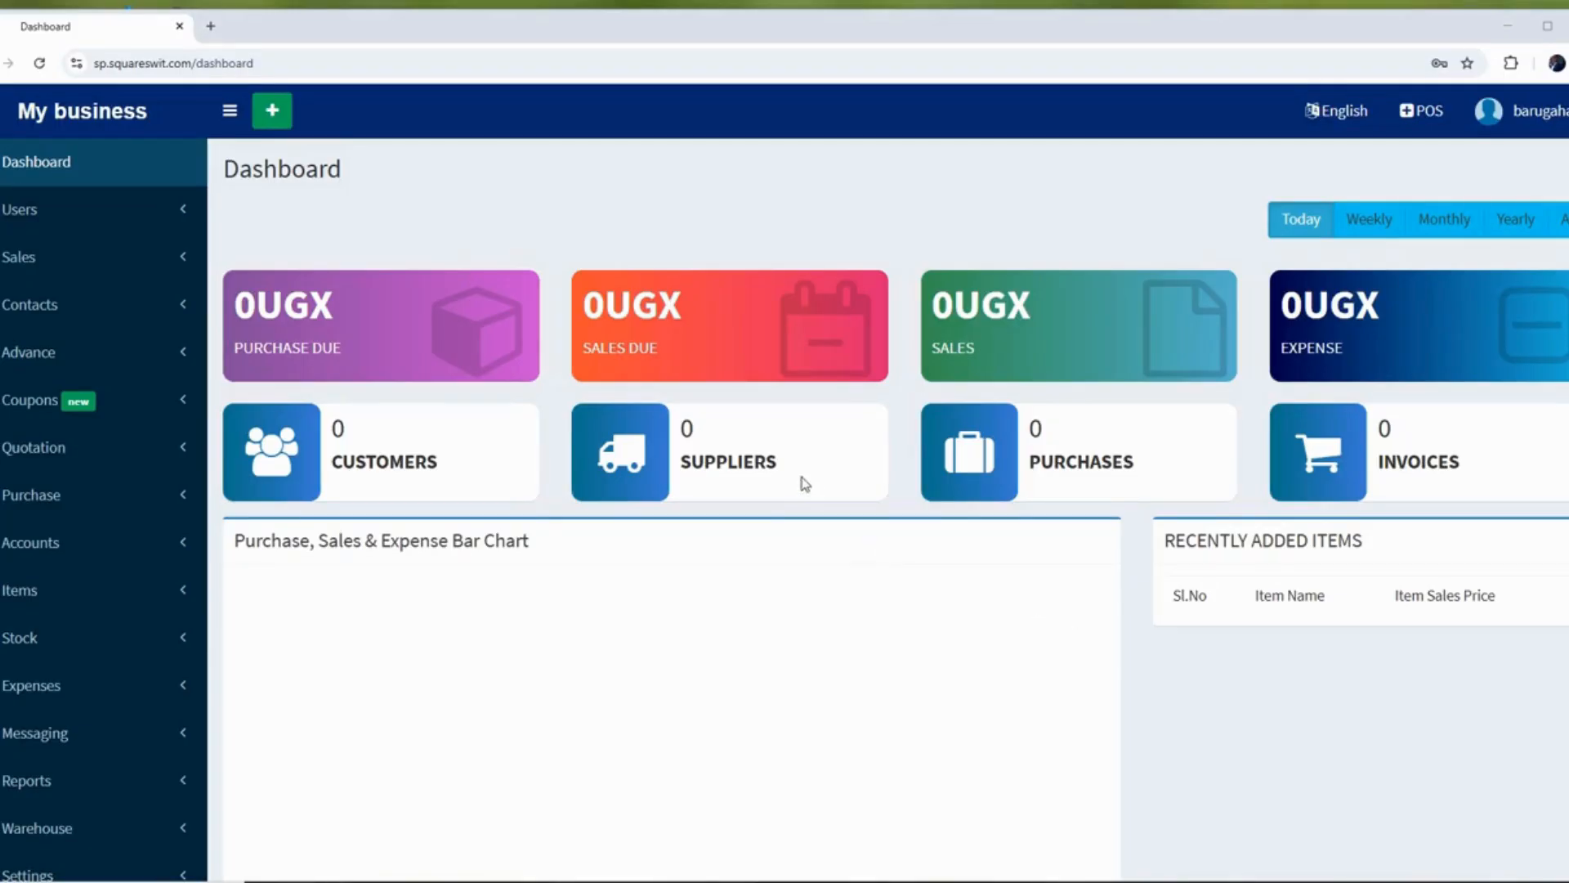
{"action": "scroll", "coordinate": [787, 503], "scroll_direction": "down", "scroll_amount": 2}
{"action": "scroll", "coordinate": [787, 503], "scroll_direction": "down", "scroll_amount": 4}
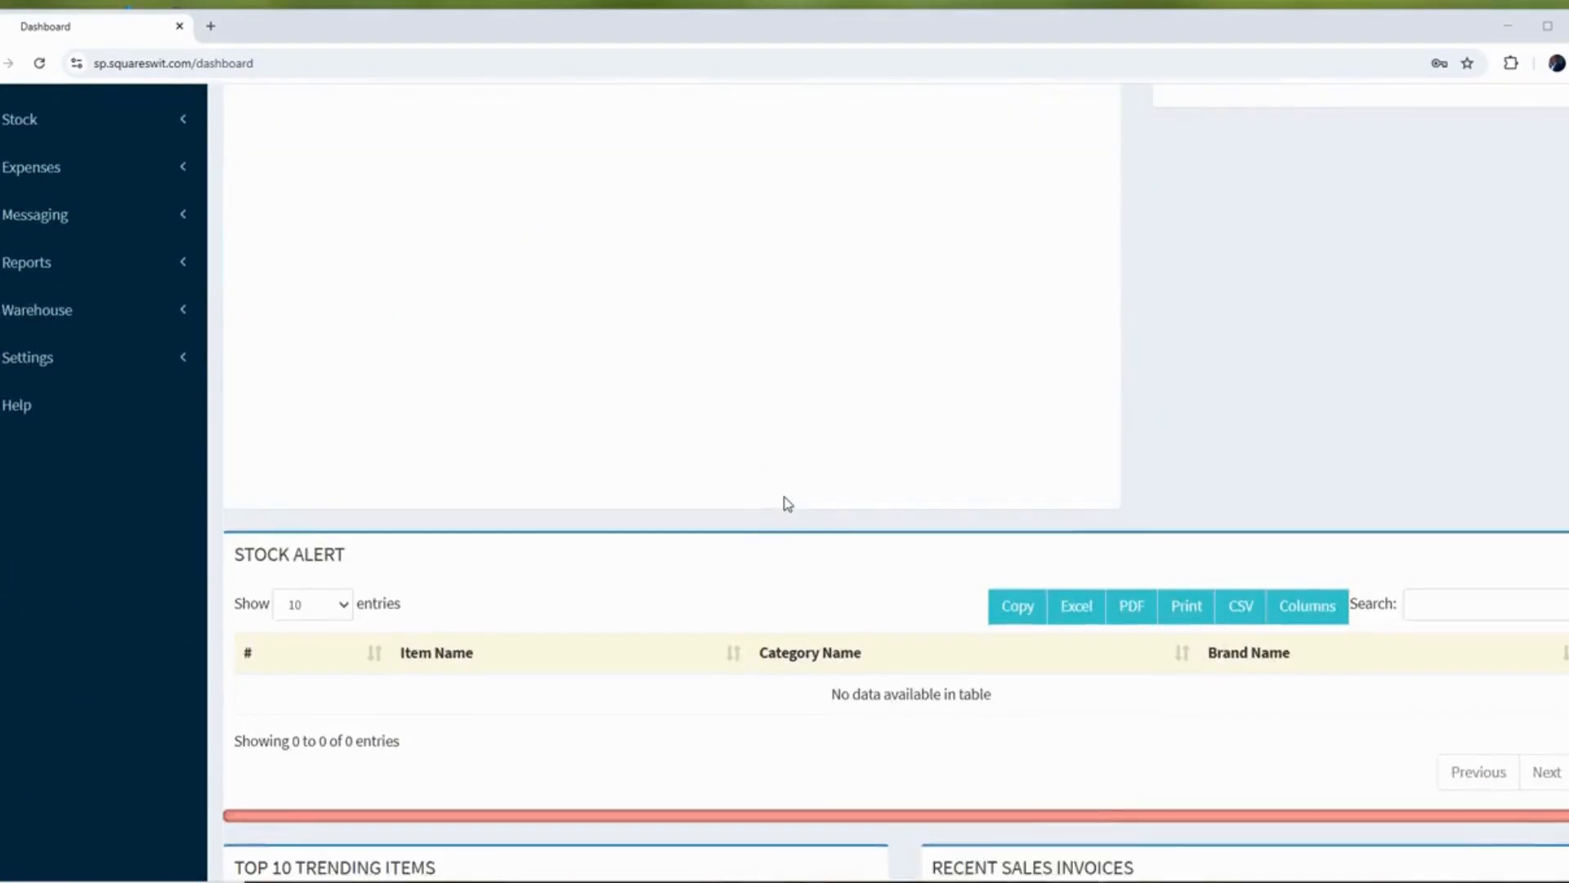
{"action": "scroll", "coordinate": [788, 503], "scroll_direction": "up", "scroll_amount": 6}
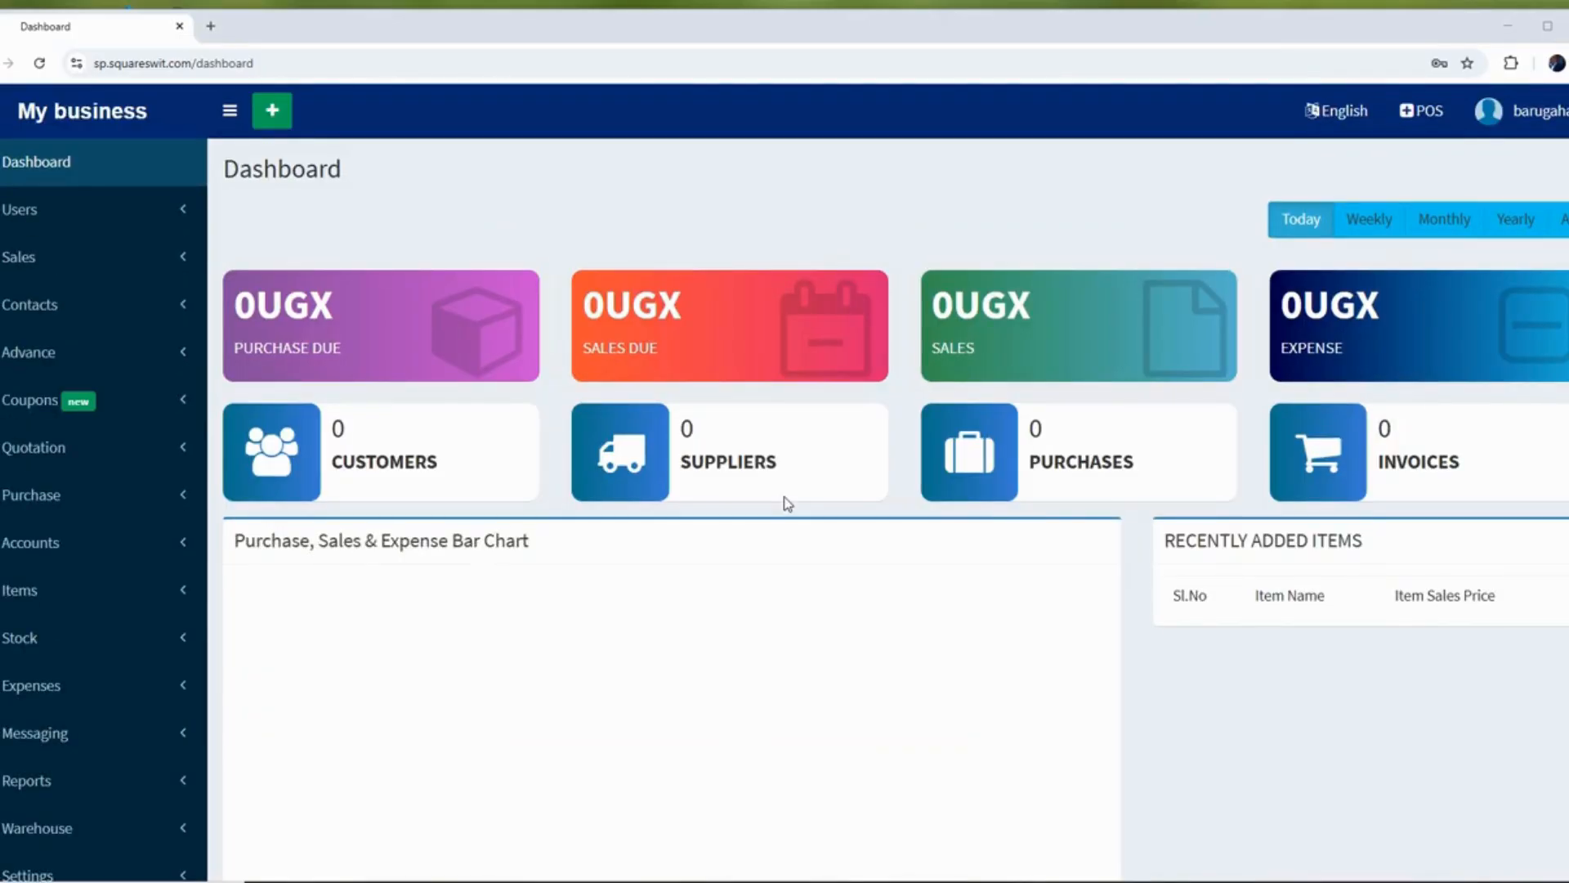
{"action": "scroll", "coordinate": [787, 502], "scroll_direction": "down", "scroll_amount": 2}
{"action": "scroll", "coordinate": [785, 501], "scroll_direction": "up", "scroll_amount": 2}
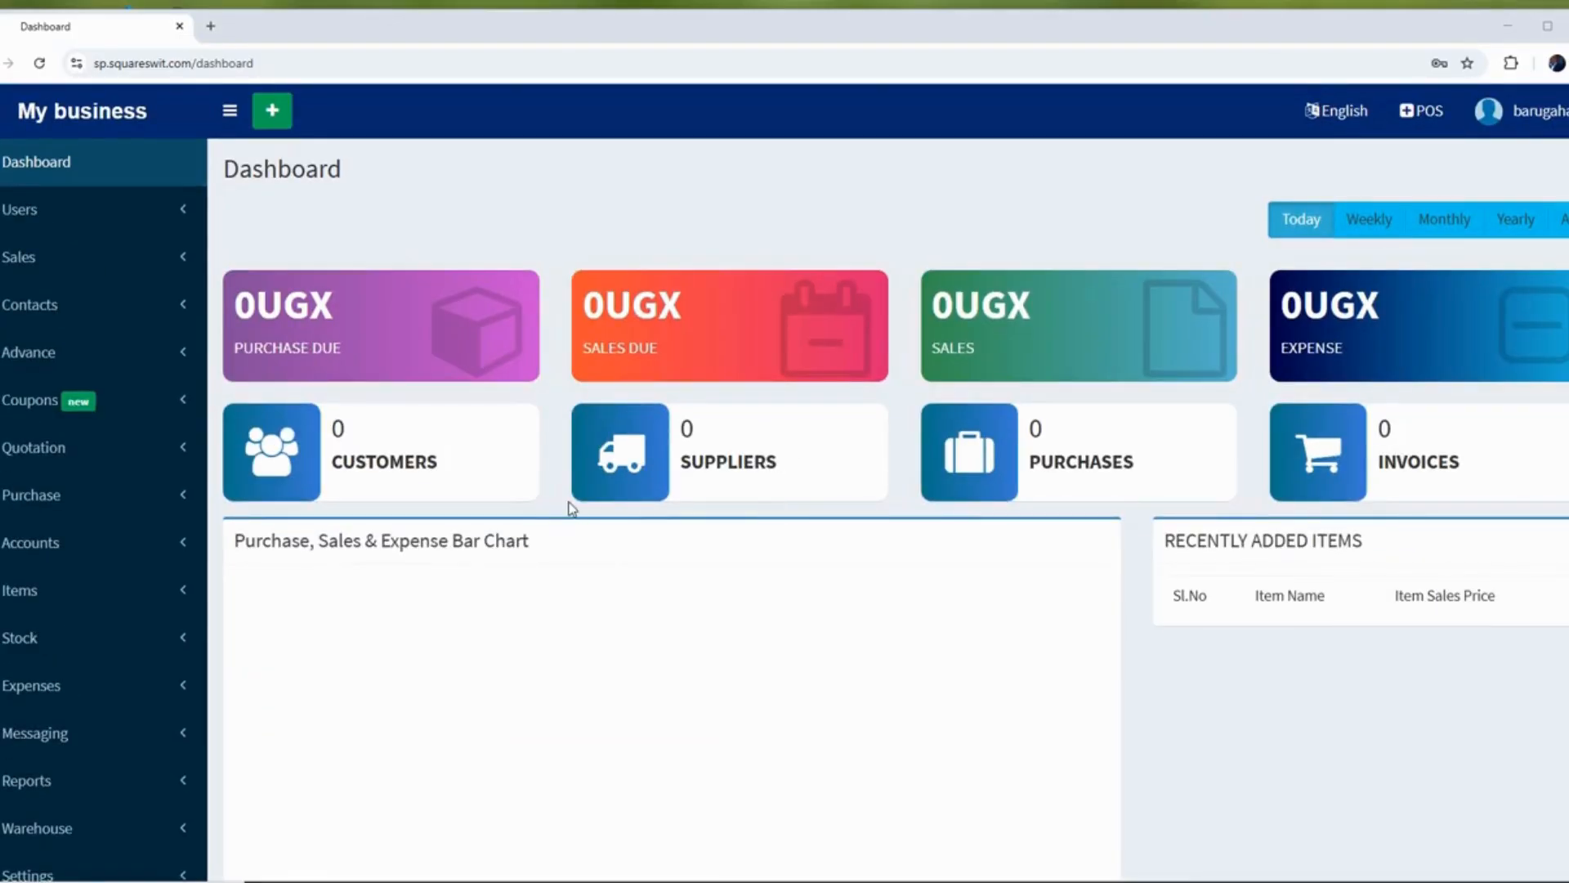
{"action": "scroll", "coordinate": [571, 508], "scroll_direction": "down", "scroll_amount": 15}
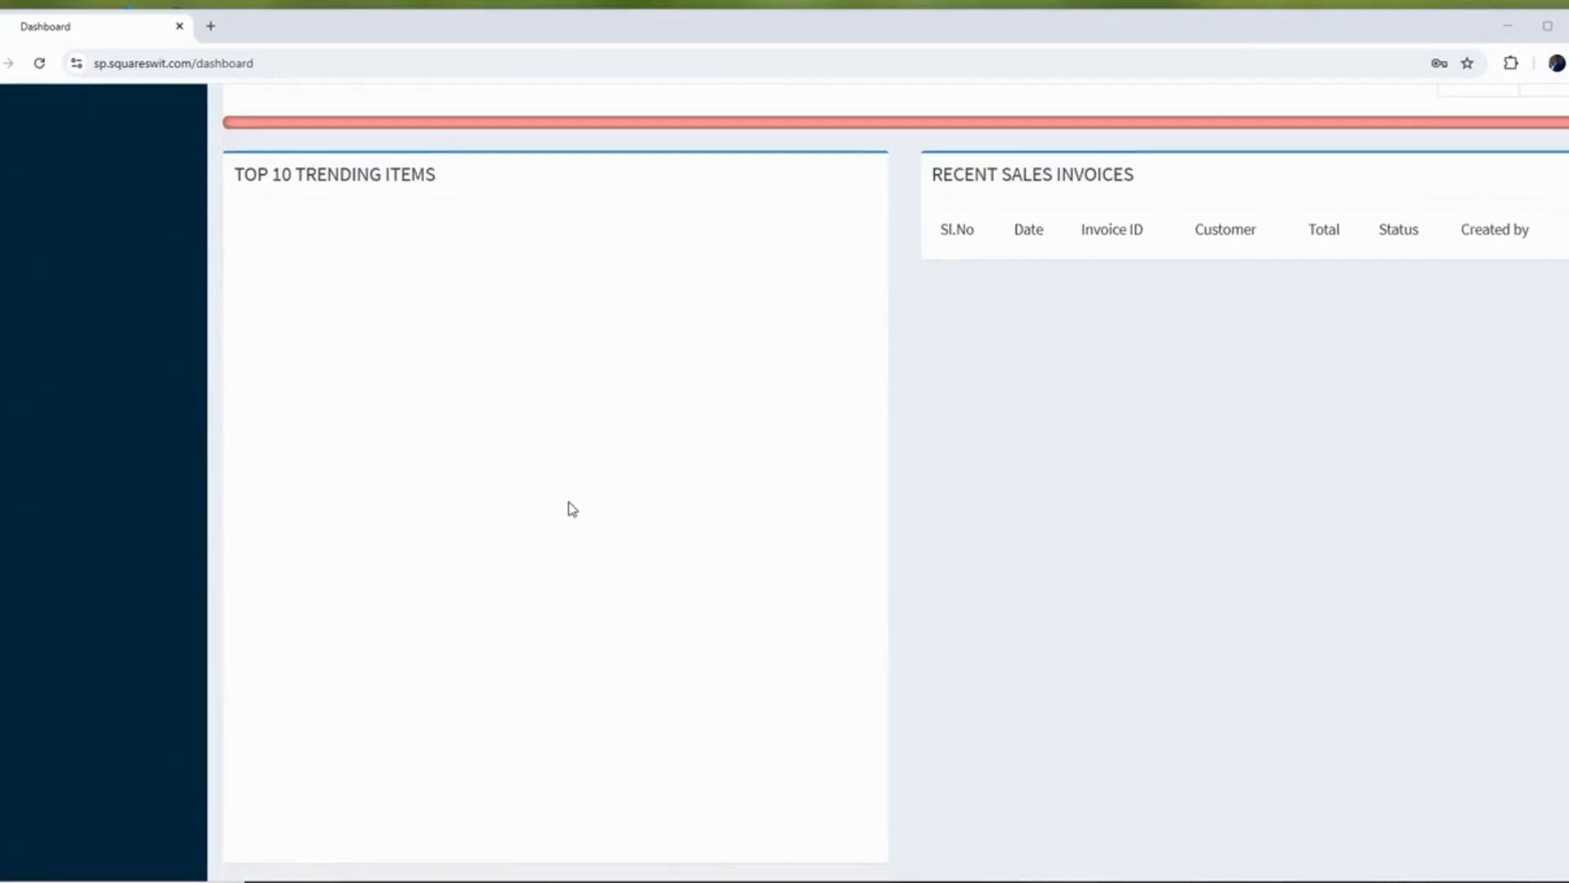
{"action": "scroll", "coordinate": [571, 508], "scroll_direction": "up", "scroll_amount": 15}
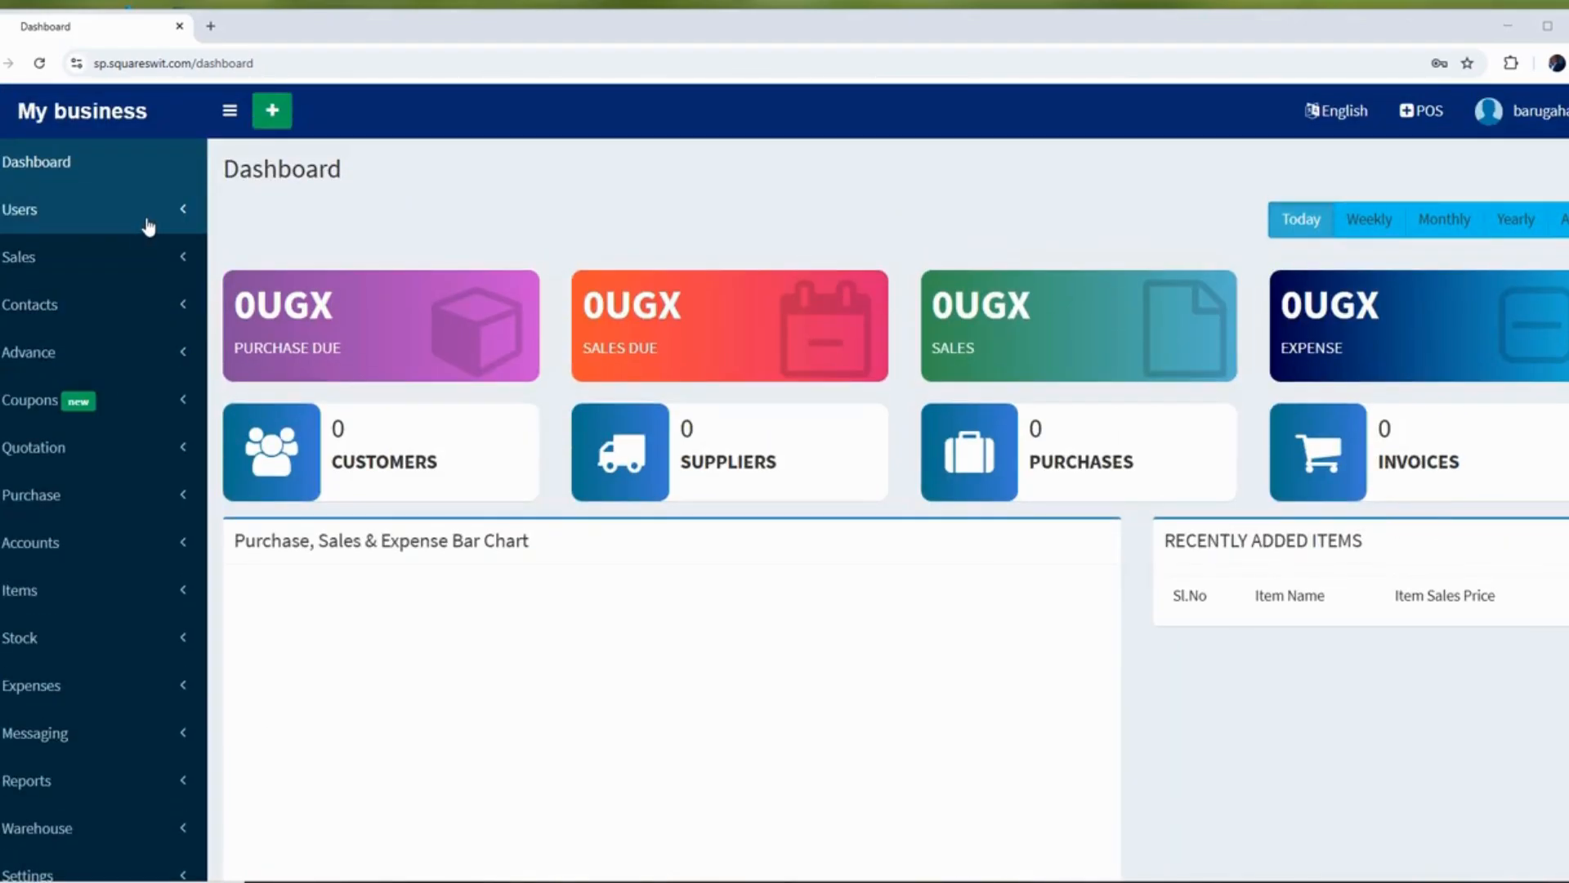
{"action": "left_click", "coordinate": [122, 222]}
{"action": "left_click", "coordinate": [105, 224]}
{"action": "scroll", "coordinate": [926, 300], "scroll_direction": "down", "scroll_amount": 4}
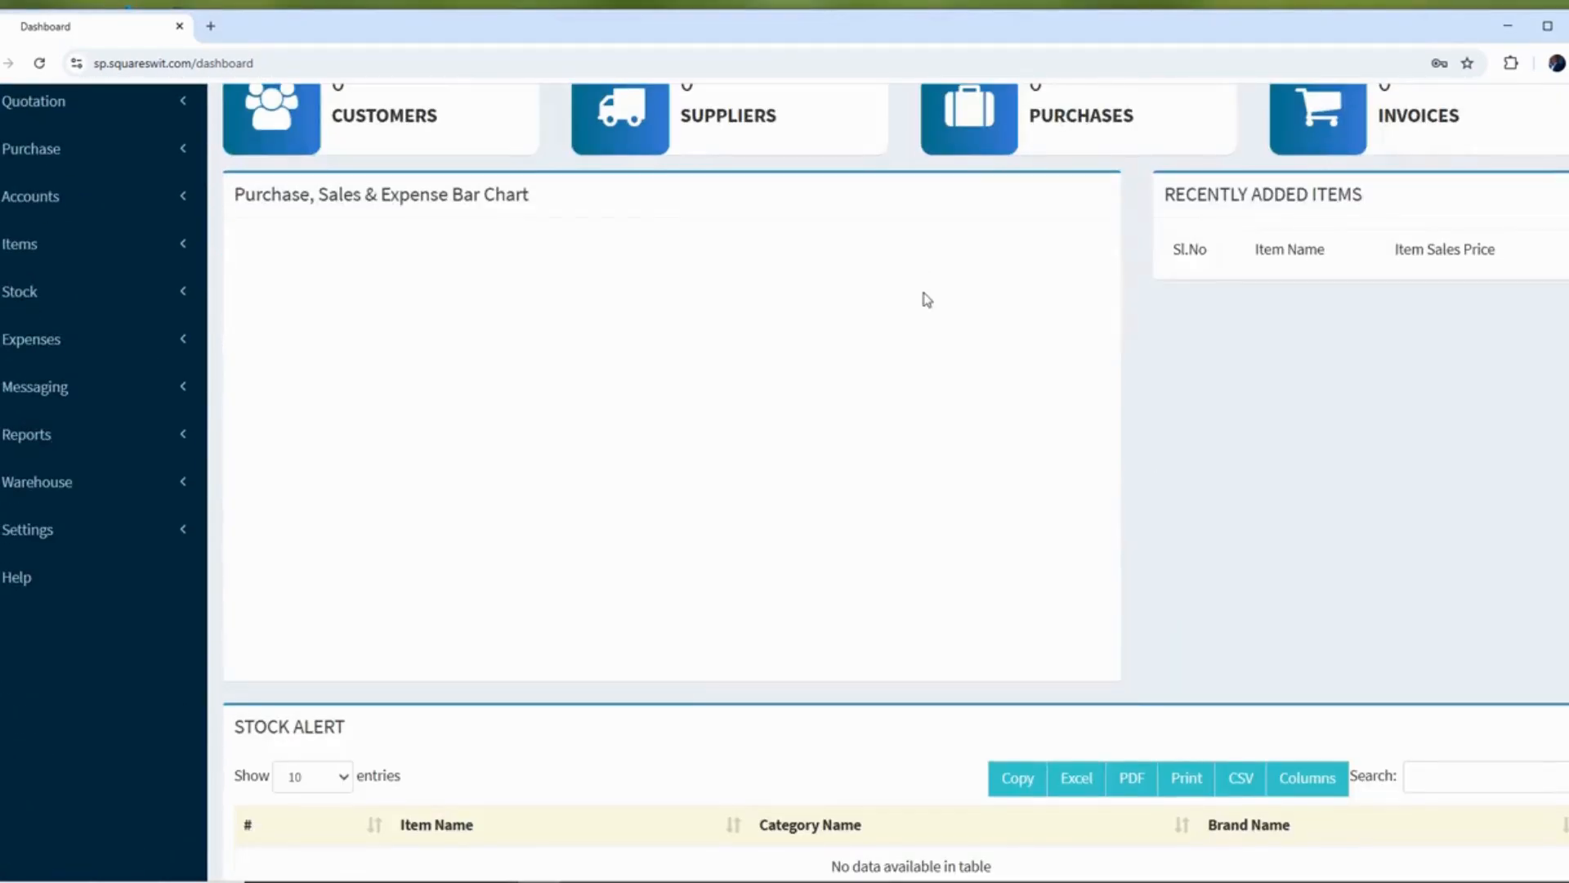
{"action": "scroll", "coordinate": [926, 299], "scroll_direction": "up", "scroll_amount": 3}
{"action": "scroll", "coordinate": [926, 299], "scroll_direction": "down", "scroll_amount": 3}
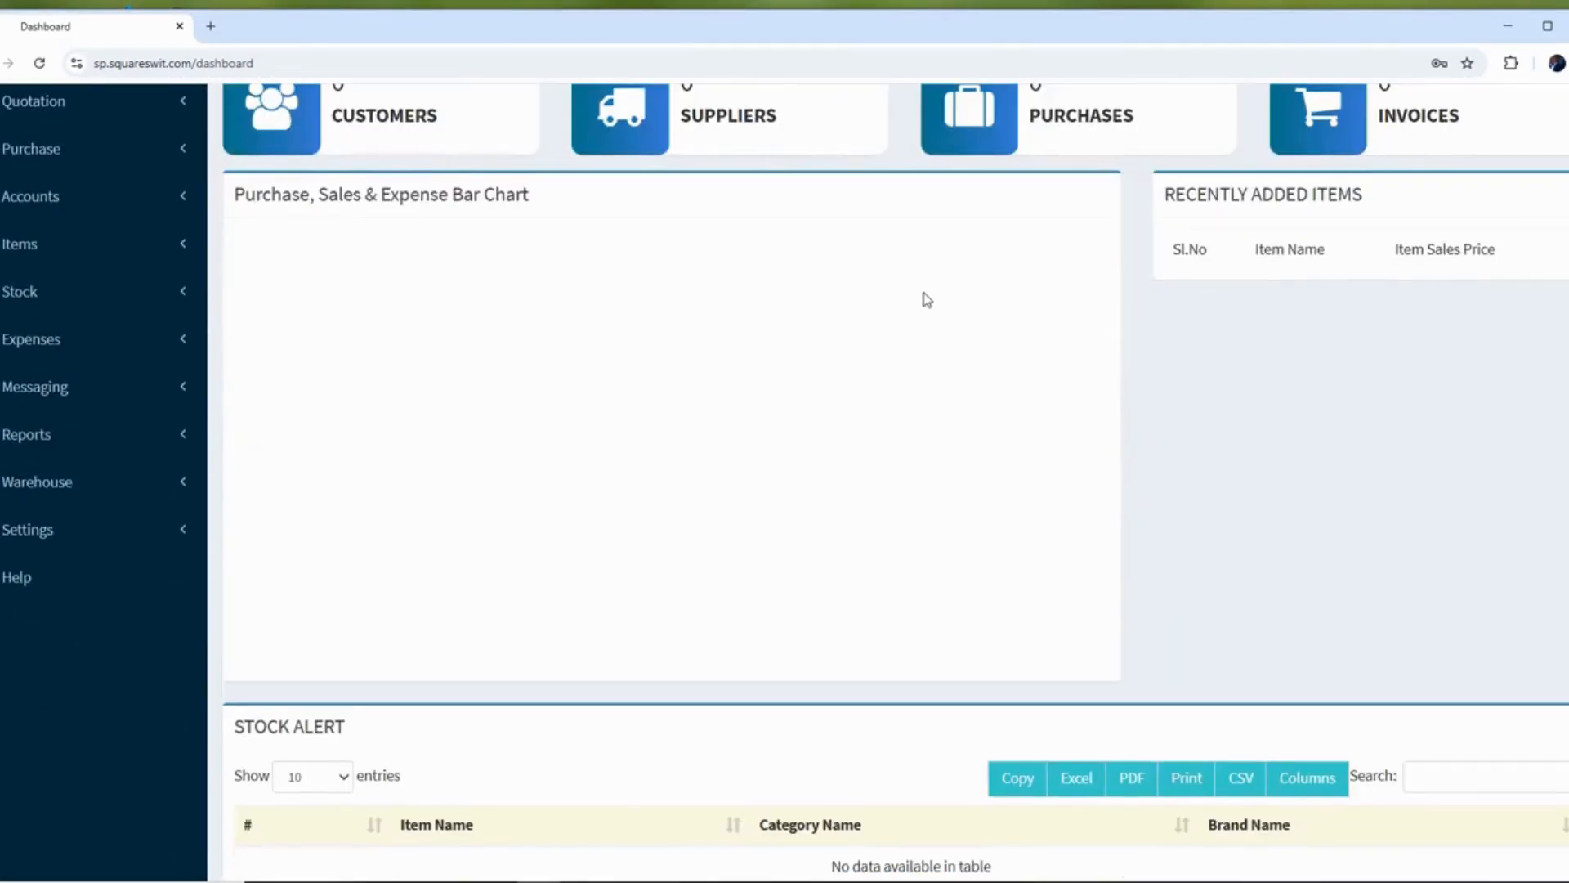
{"action": "scroll", "coordinate": [926, 299], "scroll_direction": "up", "scroll_amount": 3}
{"action": "scroll", "coordinate": [926, 299], "scroll_direction": "down", "scroll_amount": 1}
{"action": "scroll", "coordinate": [925, 299], "scroll_direction": "up", "scroll_amount": 2}
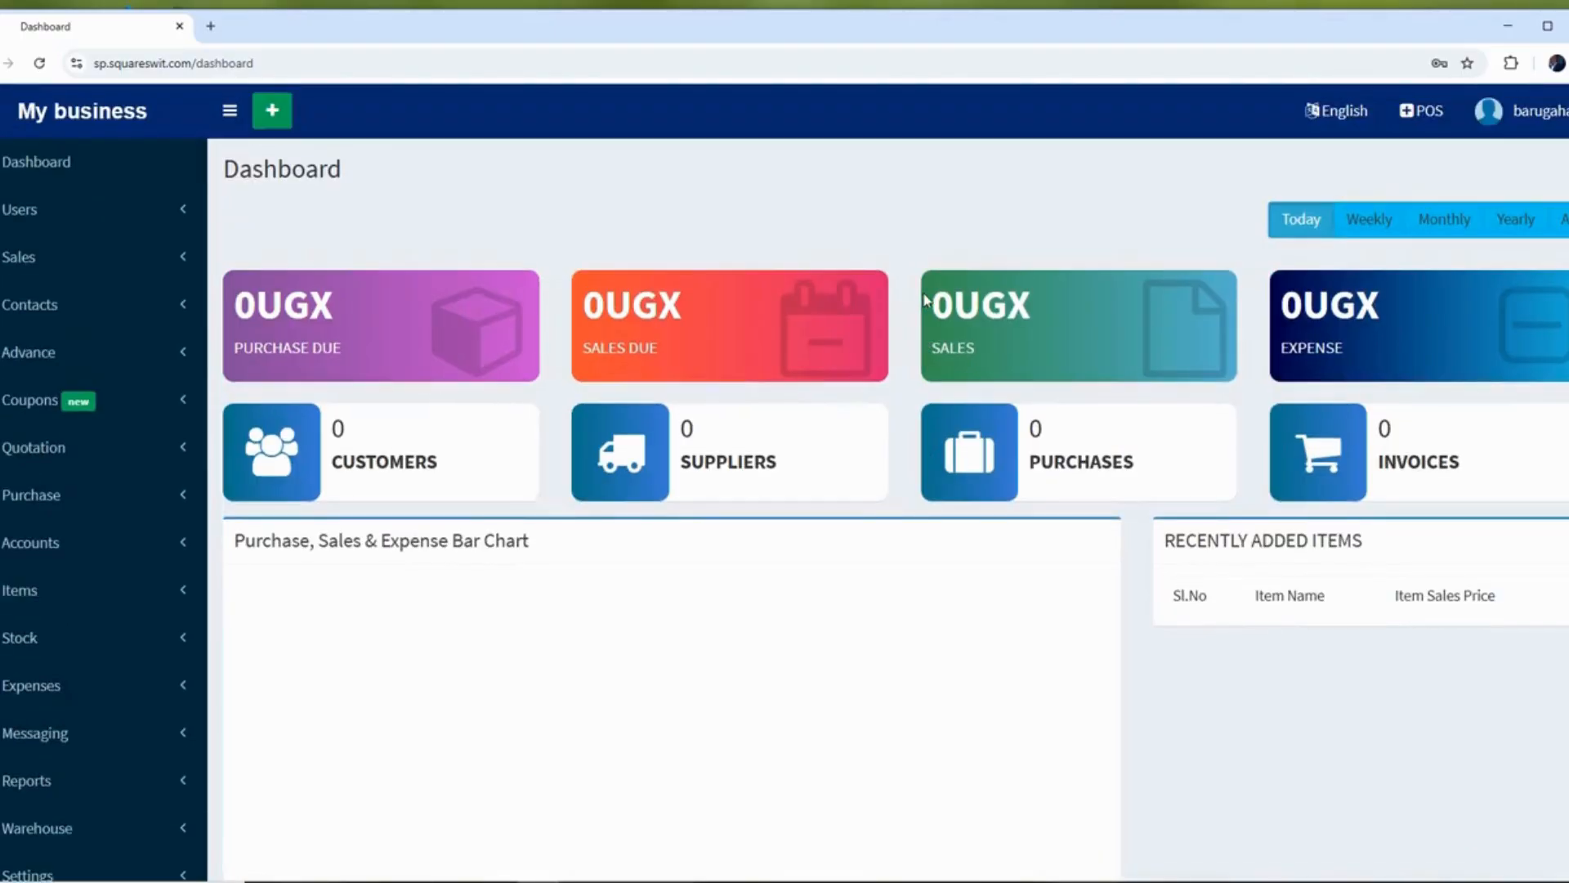
{"action": "scroll", "coordinate": [925, 300], "scroll_direction": "down", "scroll_amount": 4}
{"action": "scroll", "coordinate": [926, 299], "scroll_direction": "up", "scroll_amount": 4}
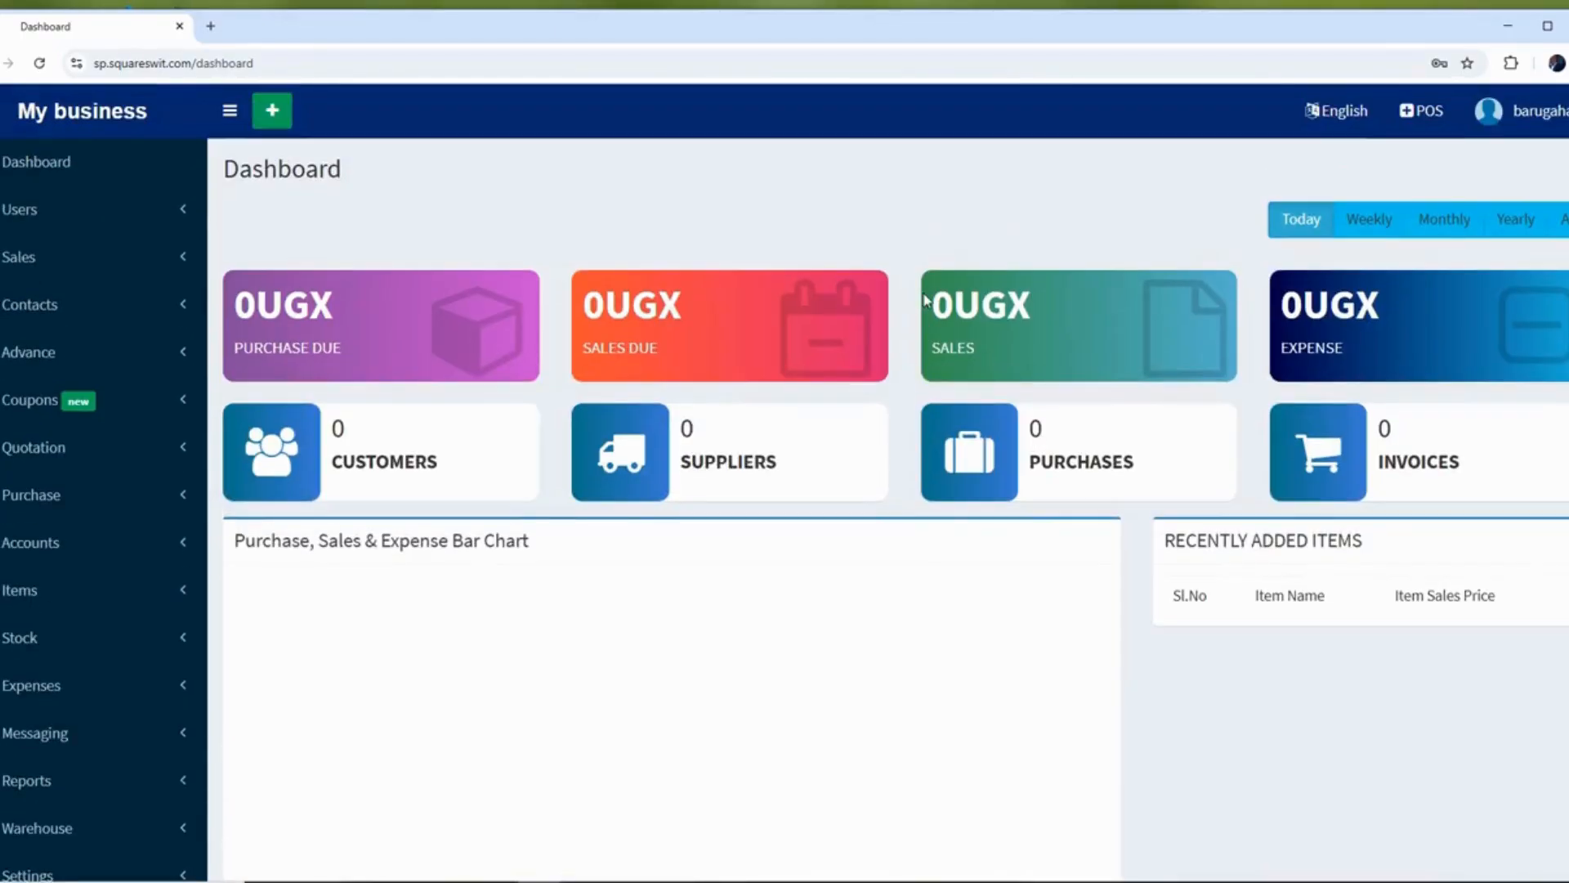
View the POS sales screen and return to the dashboard.
{"action": "left_click", "coordinate": [1424, 114]}
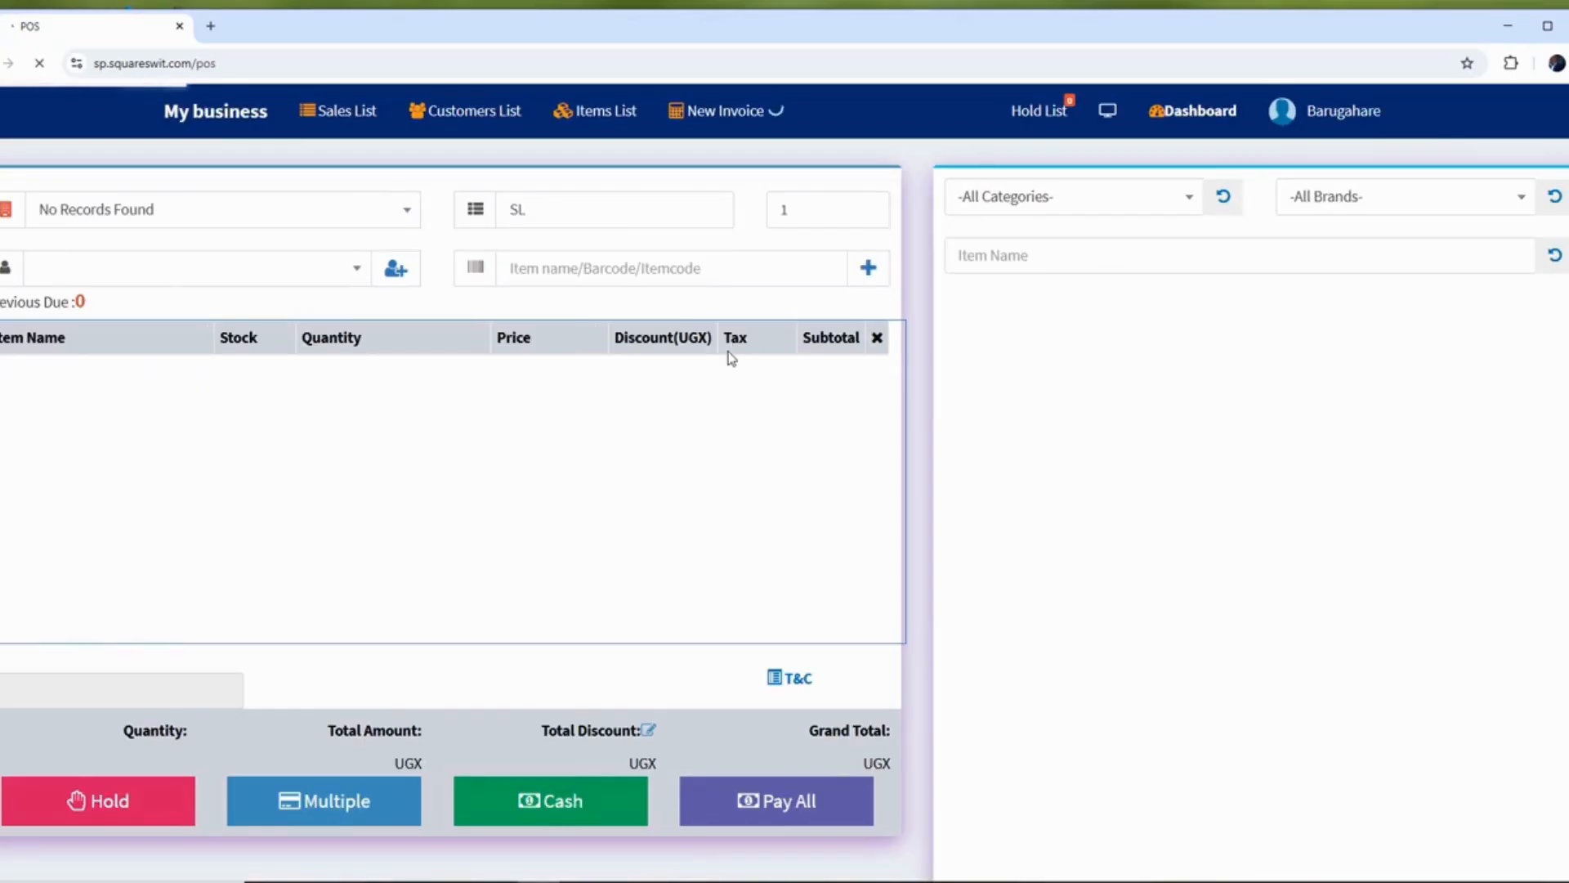
{"action": "scroll", "coordinate": [730, 358], "scroll_direction": "down", "scroll_amount": 2}
{"action": "scroll", "coordinate": [730, 358], "scroll_direction": "up", "scroll_amount": 2}
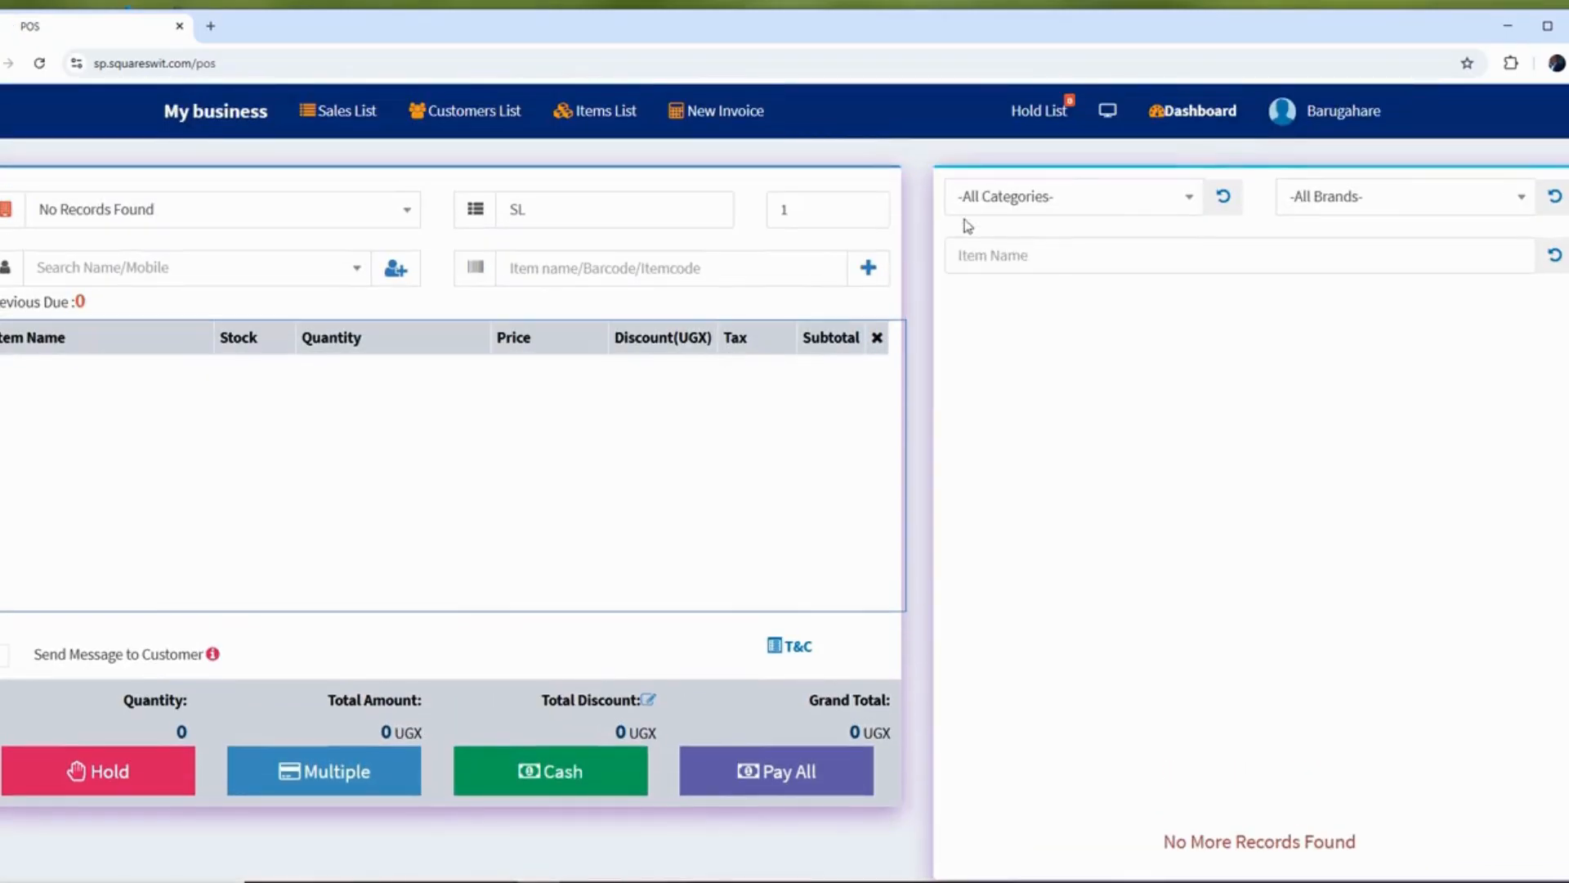
{"action": "left_click", "coordinate": [1195, 115]}
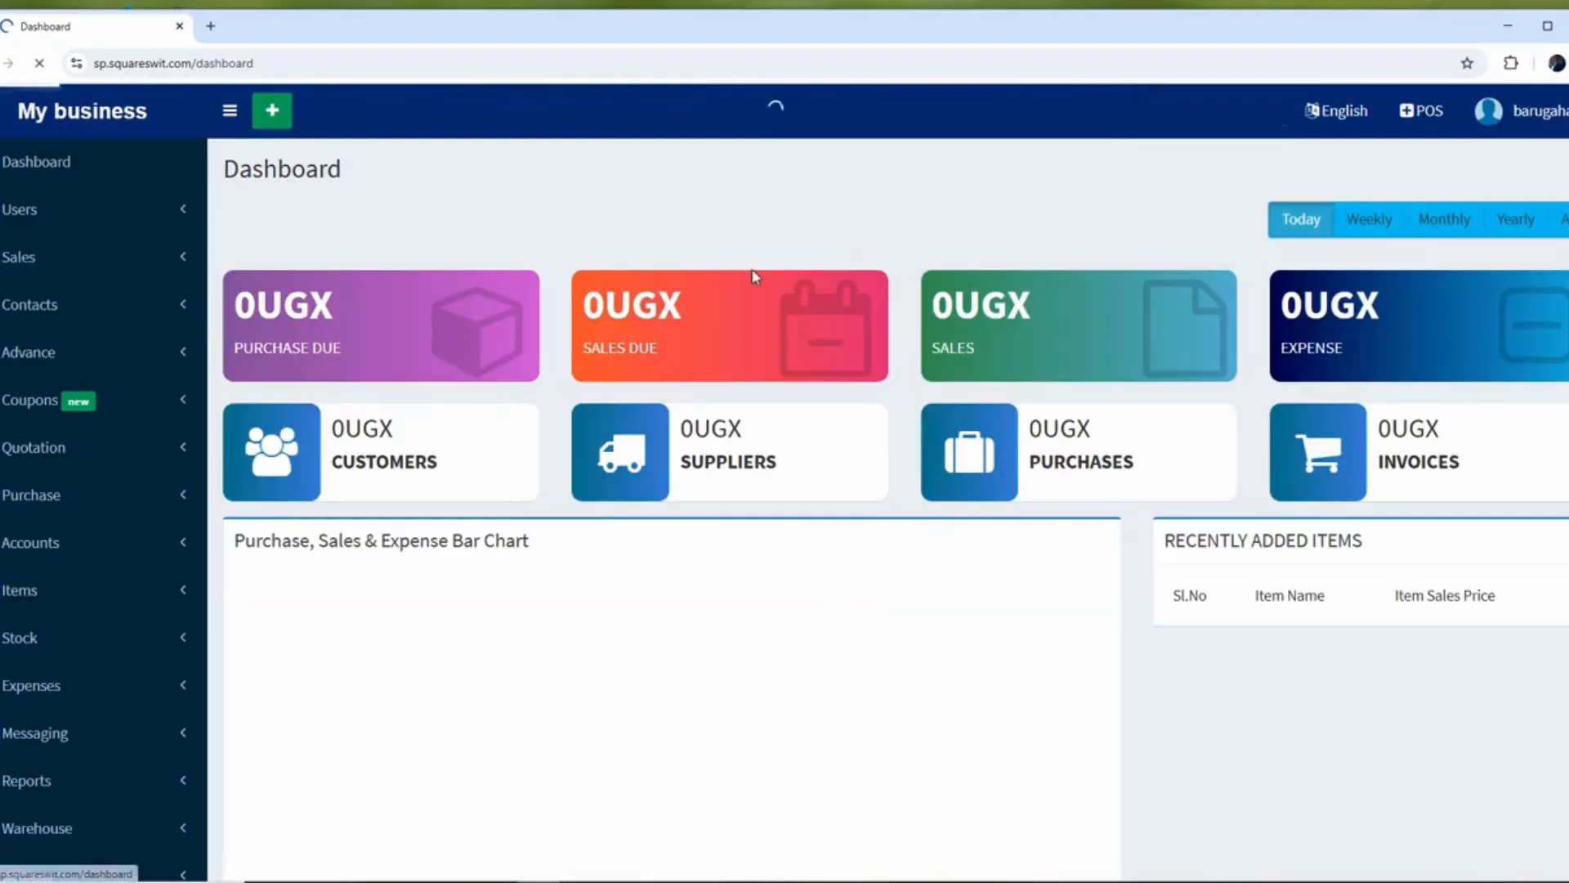
View the dashboard figures for the weekly period and switch them back to today.
{"action": "scroll", "coordinate": [369, 400], "scroll_direction": "down", "scroll_amount": 1}
{"action": "scroll", "coordinate": [370, 401], "scroll_direction": "down", "scroll_amount": 8}
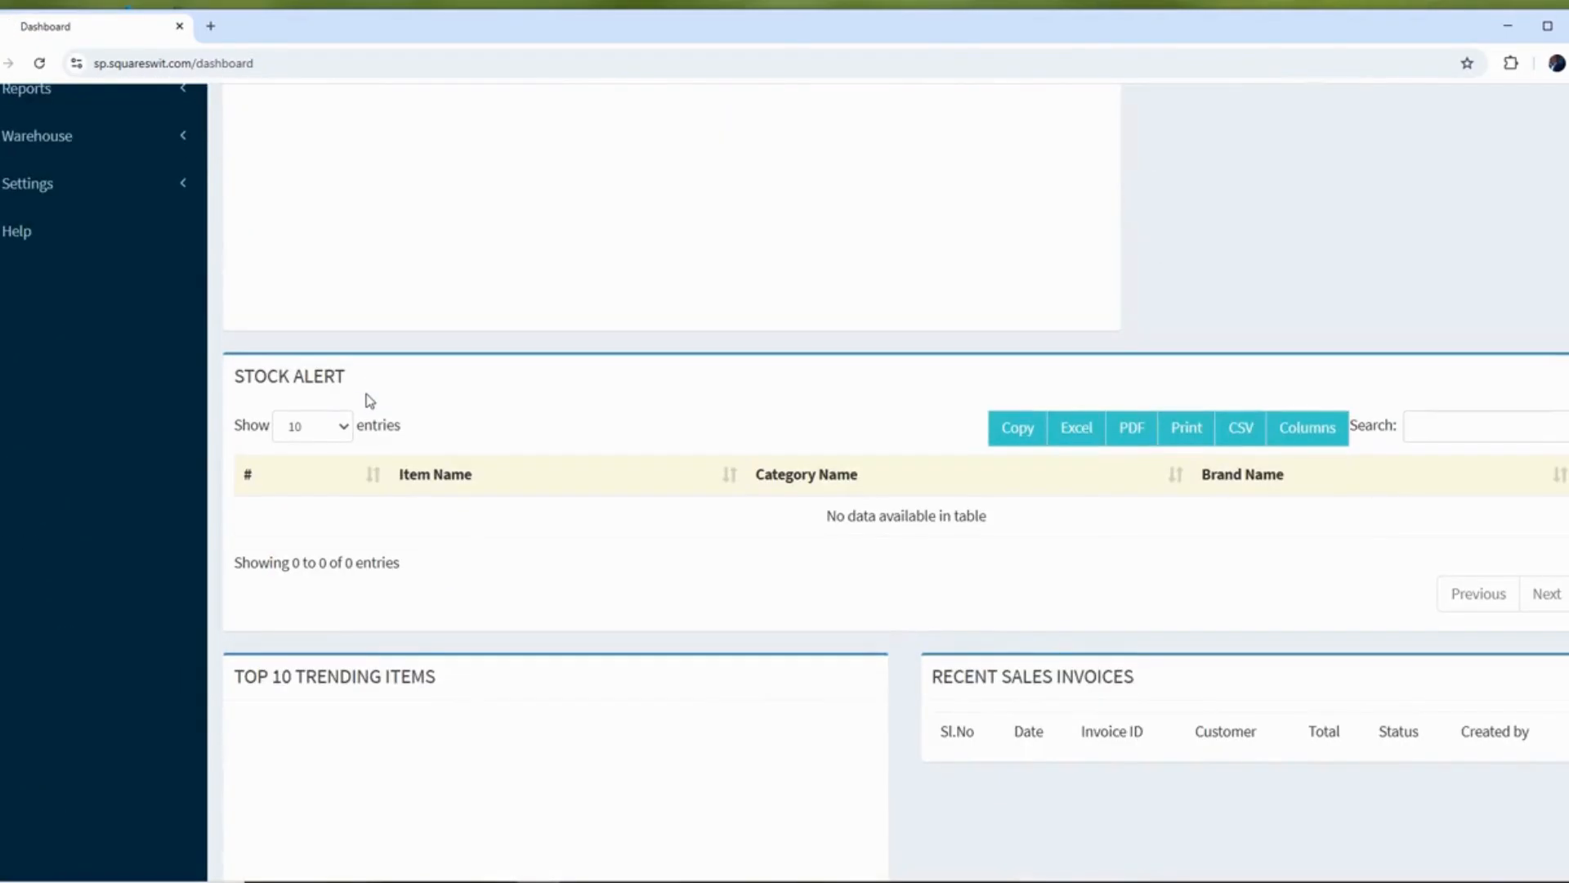
{"action": "scroll", "coordinate": [370, 401], "scroll_direction": "up", "scroll_amount": 8}
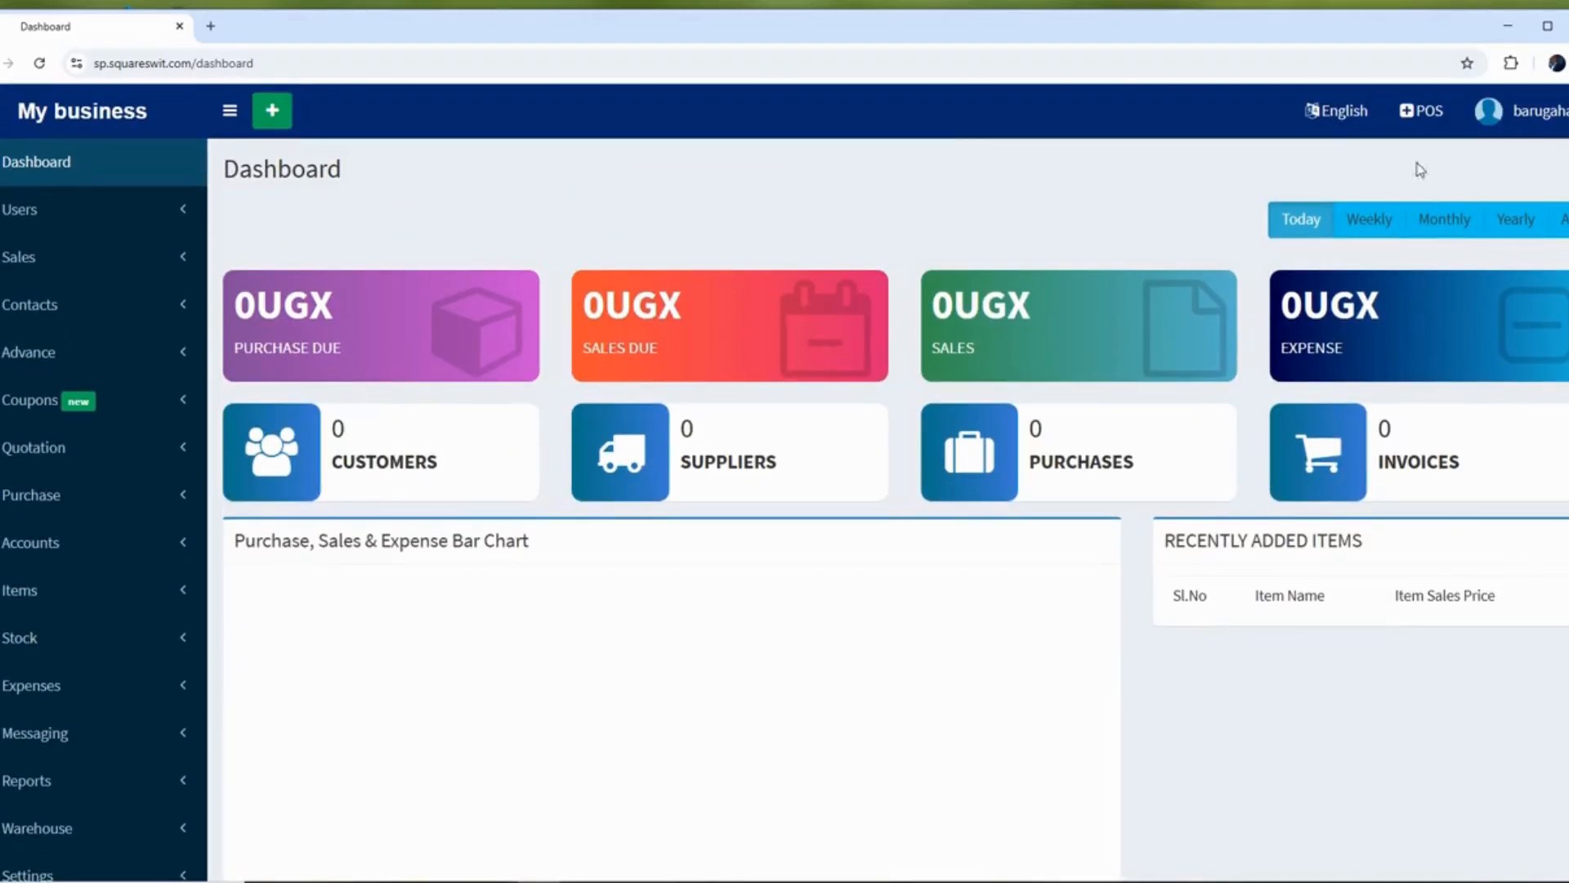
{"action": "left_click", "coordinate": [1354, 219]}
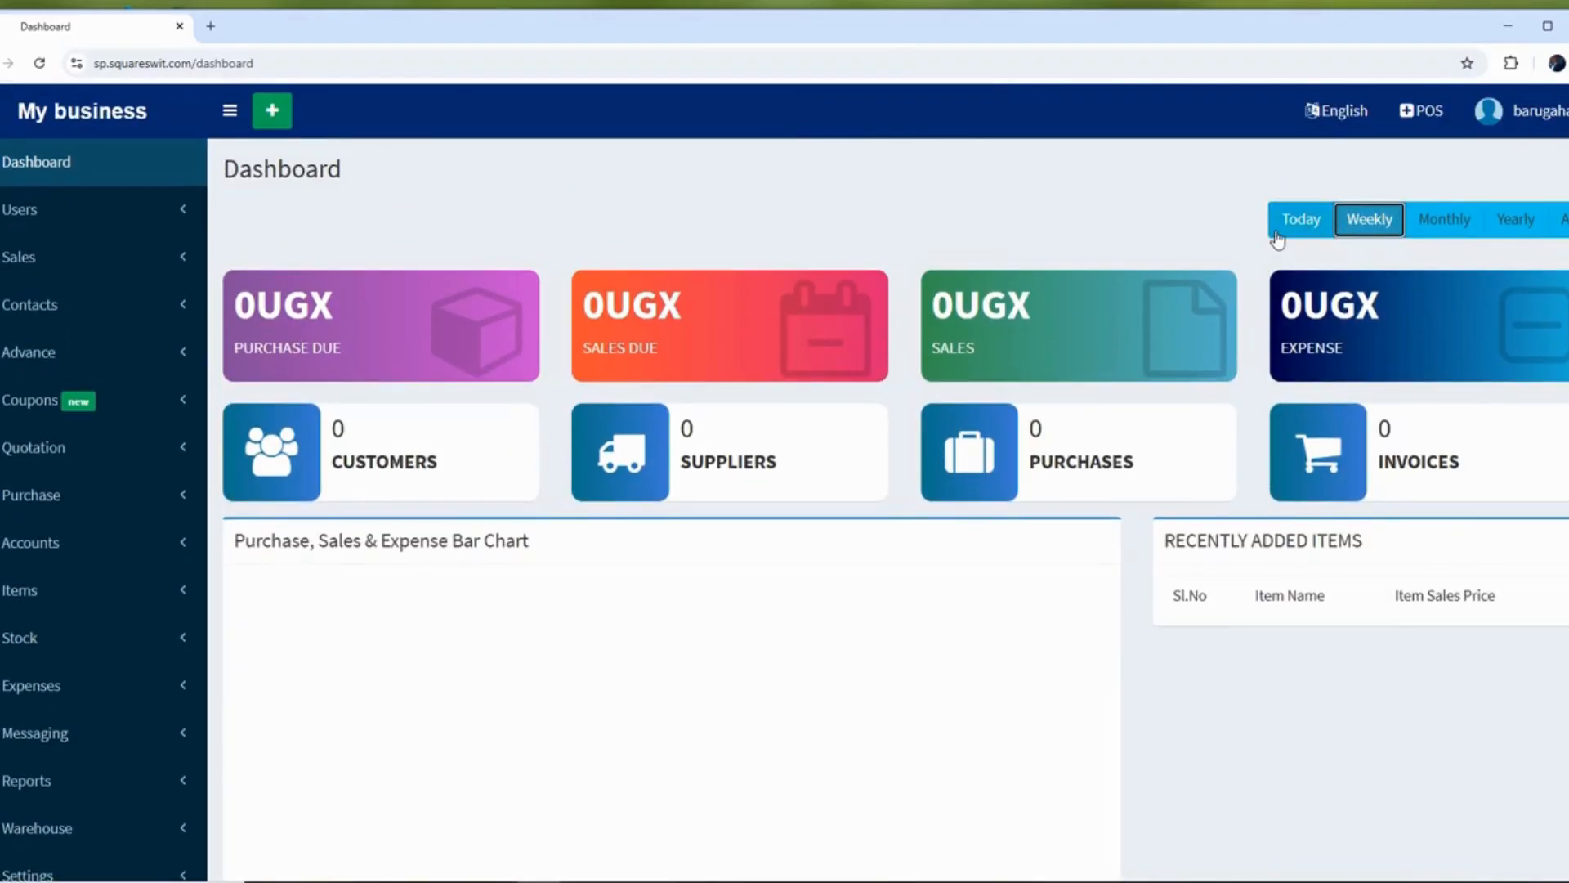
{"action": "left_click", "coordinate": [1310, 222]}
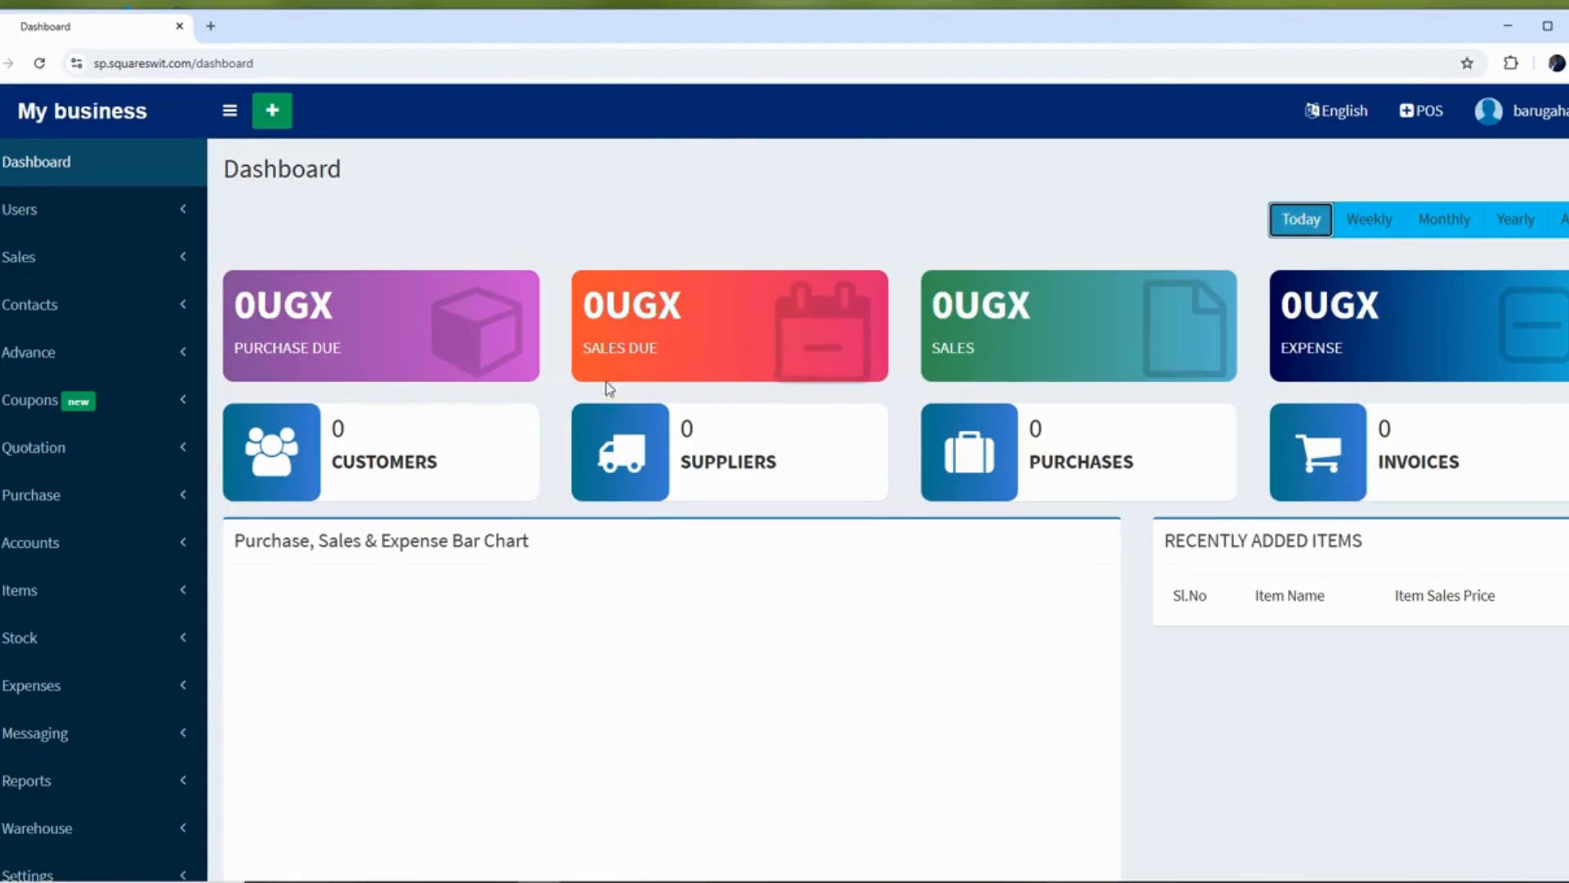
{"action": "scroll", "coordinate": [697, 419], "scroll_direction": "down", "scroll_amount": 4}
{"action": "scroll", "coordinate": [697, 414], "scroll_direction": "up", "scroll_amount": 4}
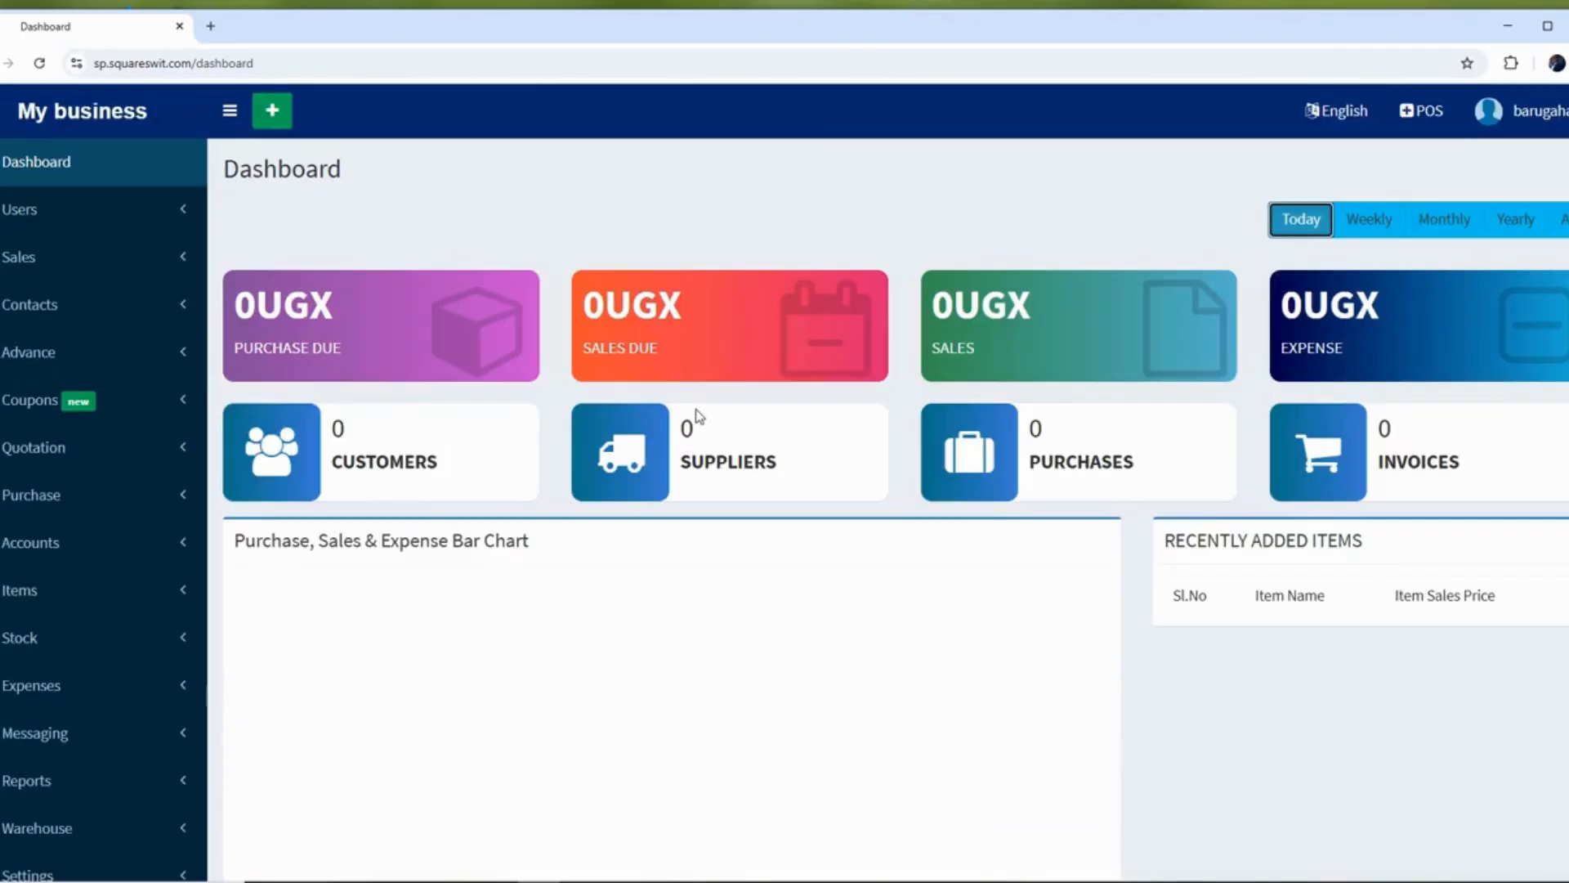
{"action": "scroll", "coordinate": [697, 417], "scroll_direction": "down", "scroll_amount": 3}
{"action": "scroll", "coordinate": [697, 417], "scroll_direction": "up", "scroll_amount": 3}
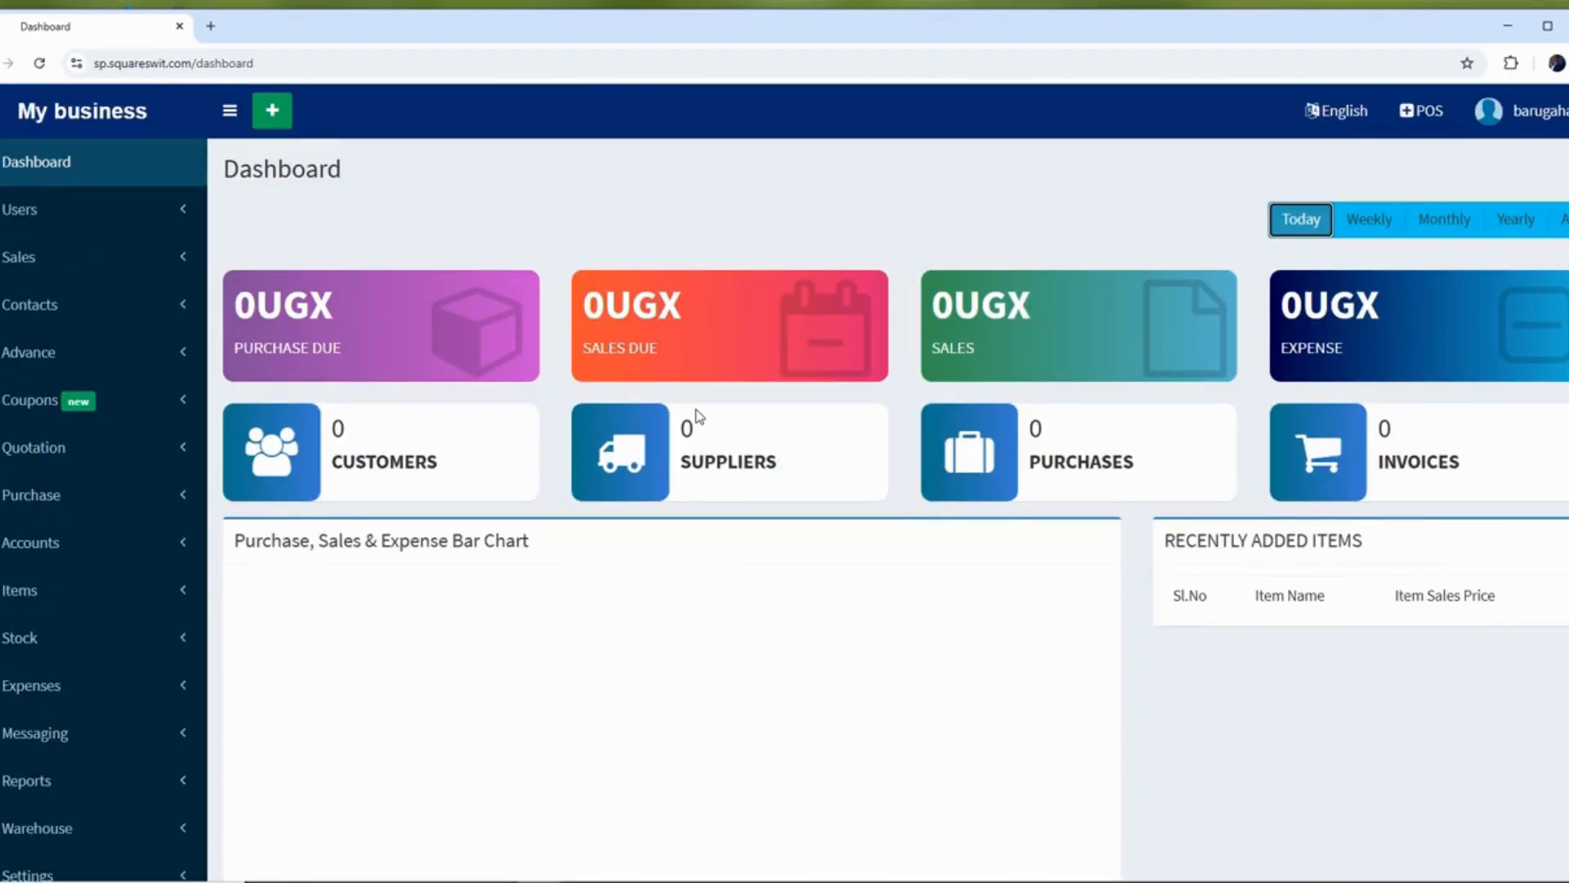
{"action": "scroll", "coordinate": [697, 416], "scroll_direction": "down", "scroll_amount": 3}
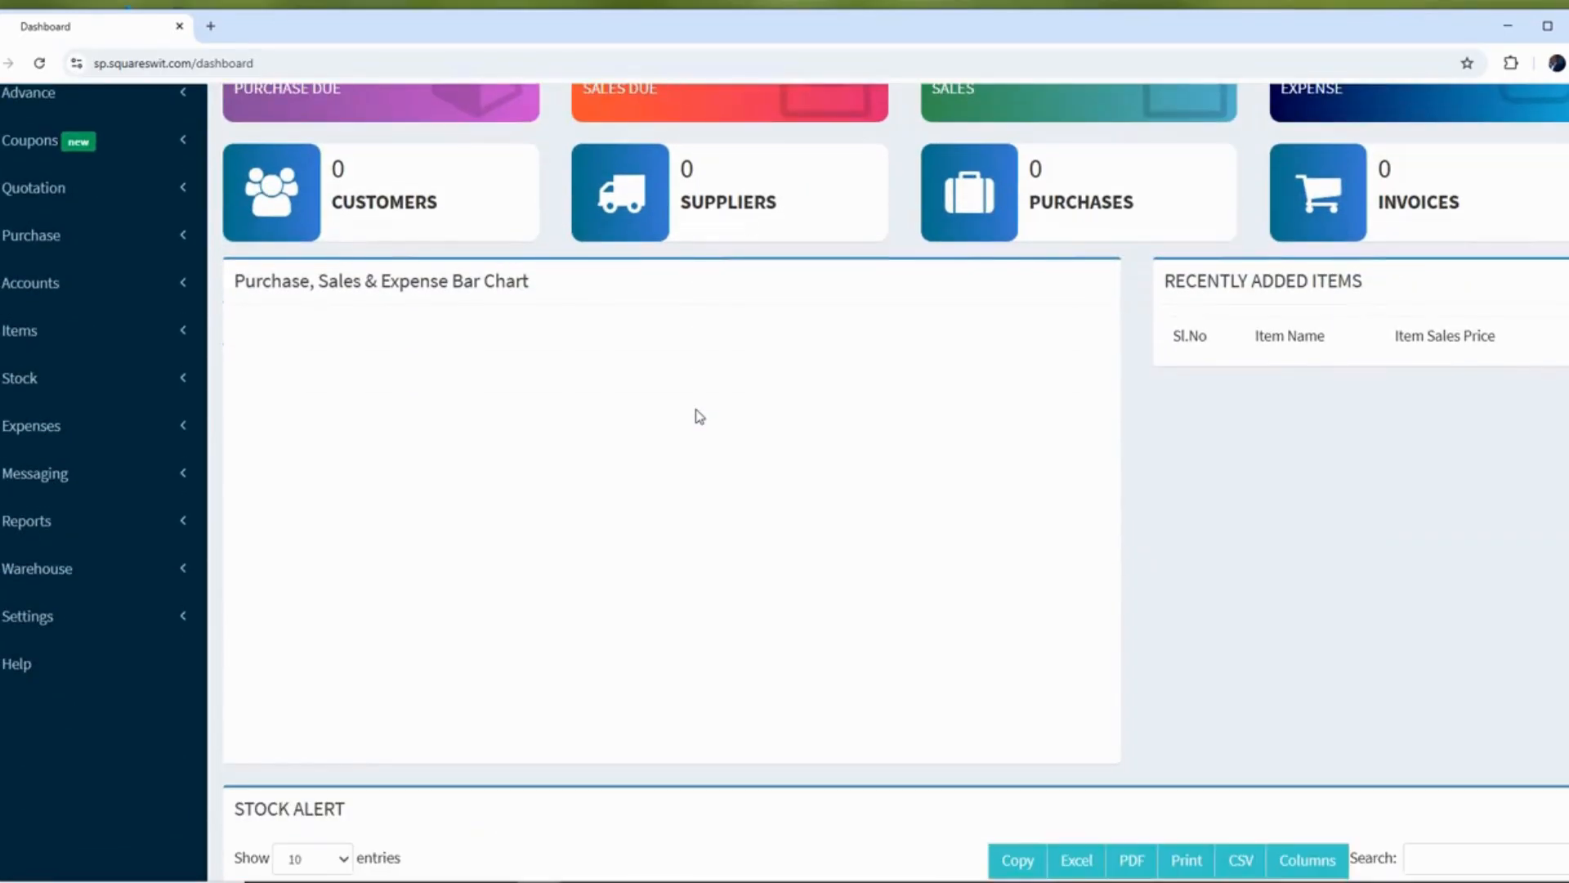
{"action": "scroll", "coordinate": [698, 415], "scroll_direction": "up", "scroll_amount": 1}
{"action": "scroll", "coordinate": [699, 416], "scroll_direction": "up", "scroll_amount": 3}
{"action": "scroll", "coordinate": [699, 416], "scroll_direction": "down", "scroll_amount": 2}
{"action": "scroll", "coordinate": [699, 416], "scroll_direction": "up", "scroll_amount": 2}
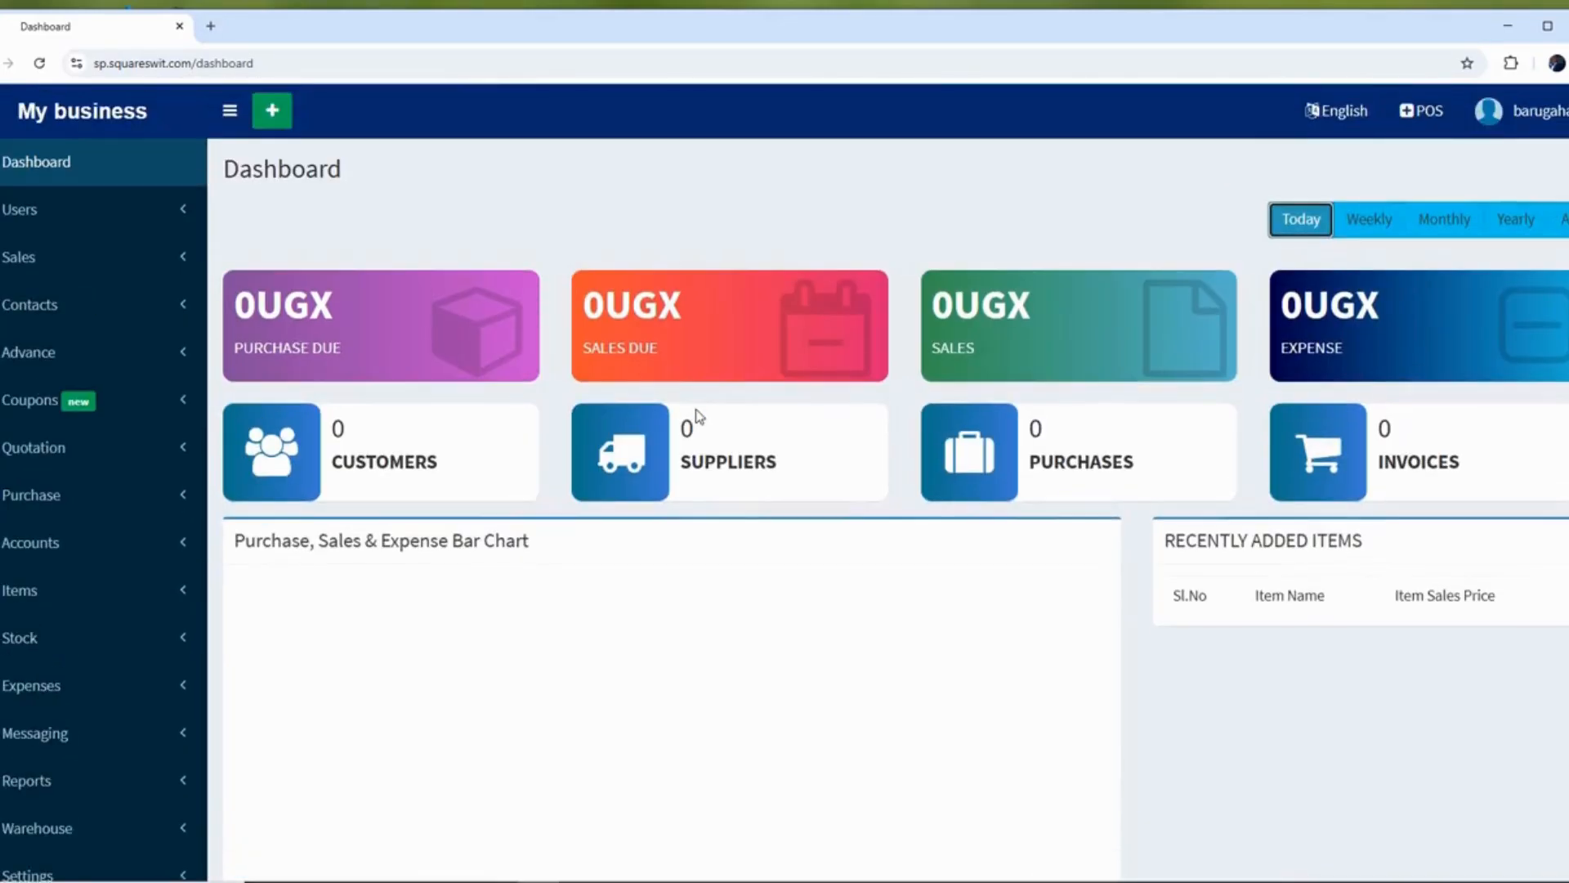
Open the Store profile page from the Settings options.
{"action": "scroll", "coordinate": [699, 416], "scroll_direction": "down", "scroll_amount": 3}
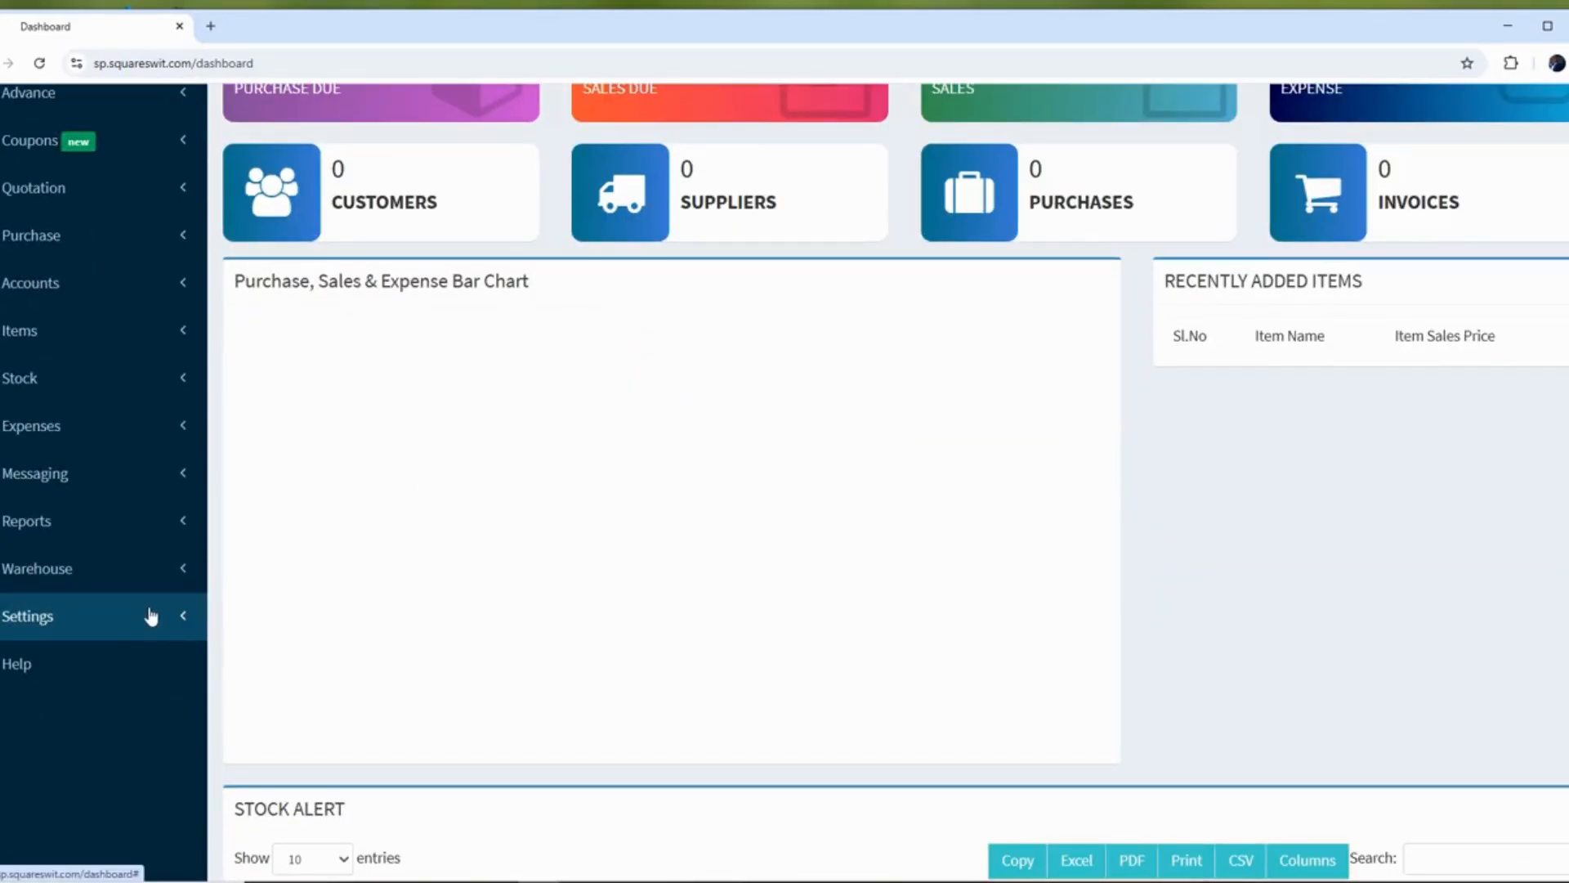
{"action": "left_click", "coordinate": [177, 619]}
{"action": "scroll", "coordinate": [174, 616], "scroll_direction": "down", "scroll_amount": 4}
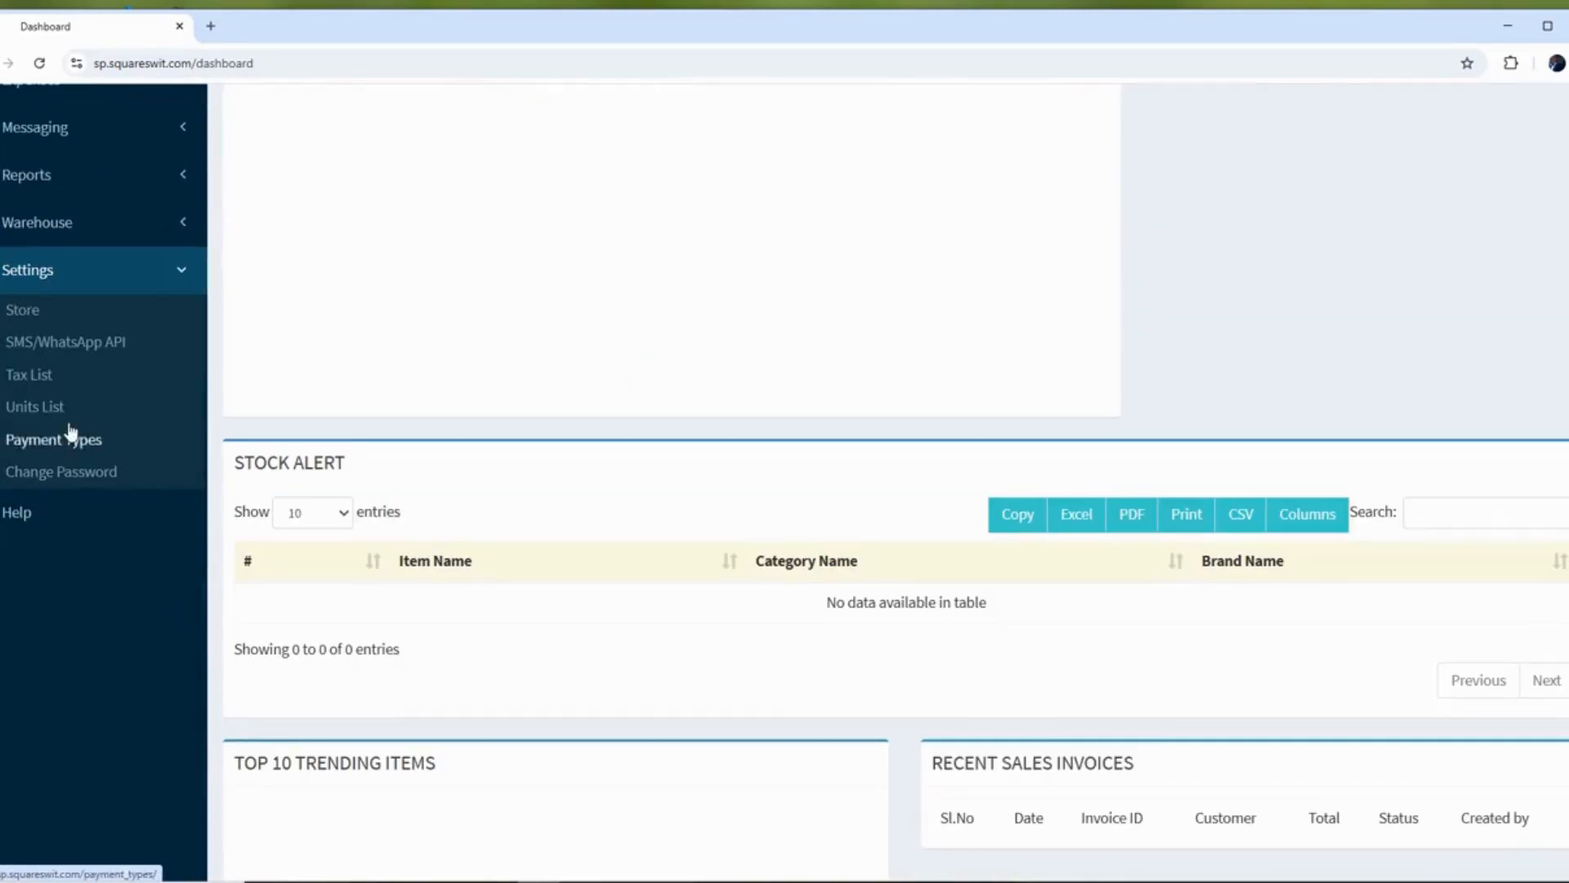
{"action": "scroll", "coordinate": [178, 374], "scroll_direction": "up", "scroll_amount": 3}
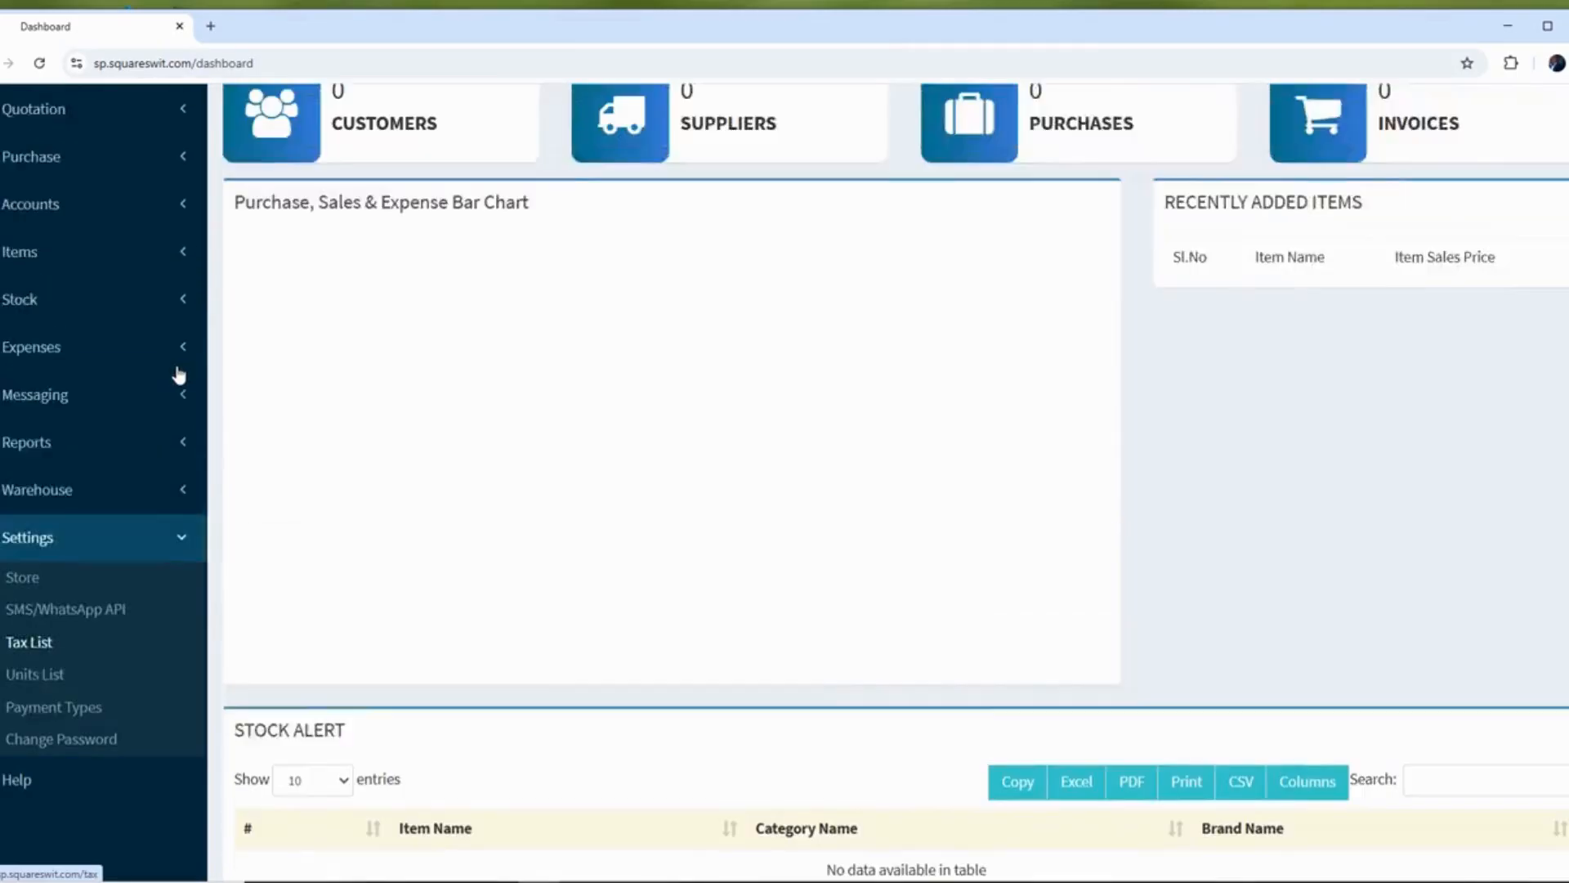
{"action": "scroll", "coordinate": [178, 374], "scroll_direction": "down", "scroll_amount": 3}
{"action": "scroll", "coordinate": [179, 374], "scroll_direction": "up", "scroll_amount": 3}
{"action": "scroll", "coordinate": [176, 375], "scroll_direction": "up", "scroll_amount": 2}
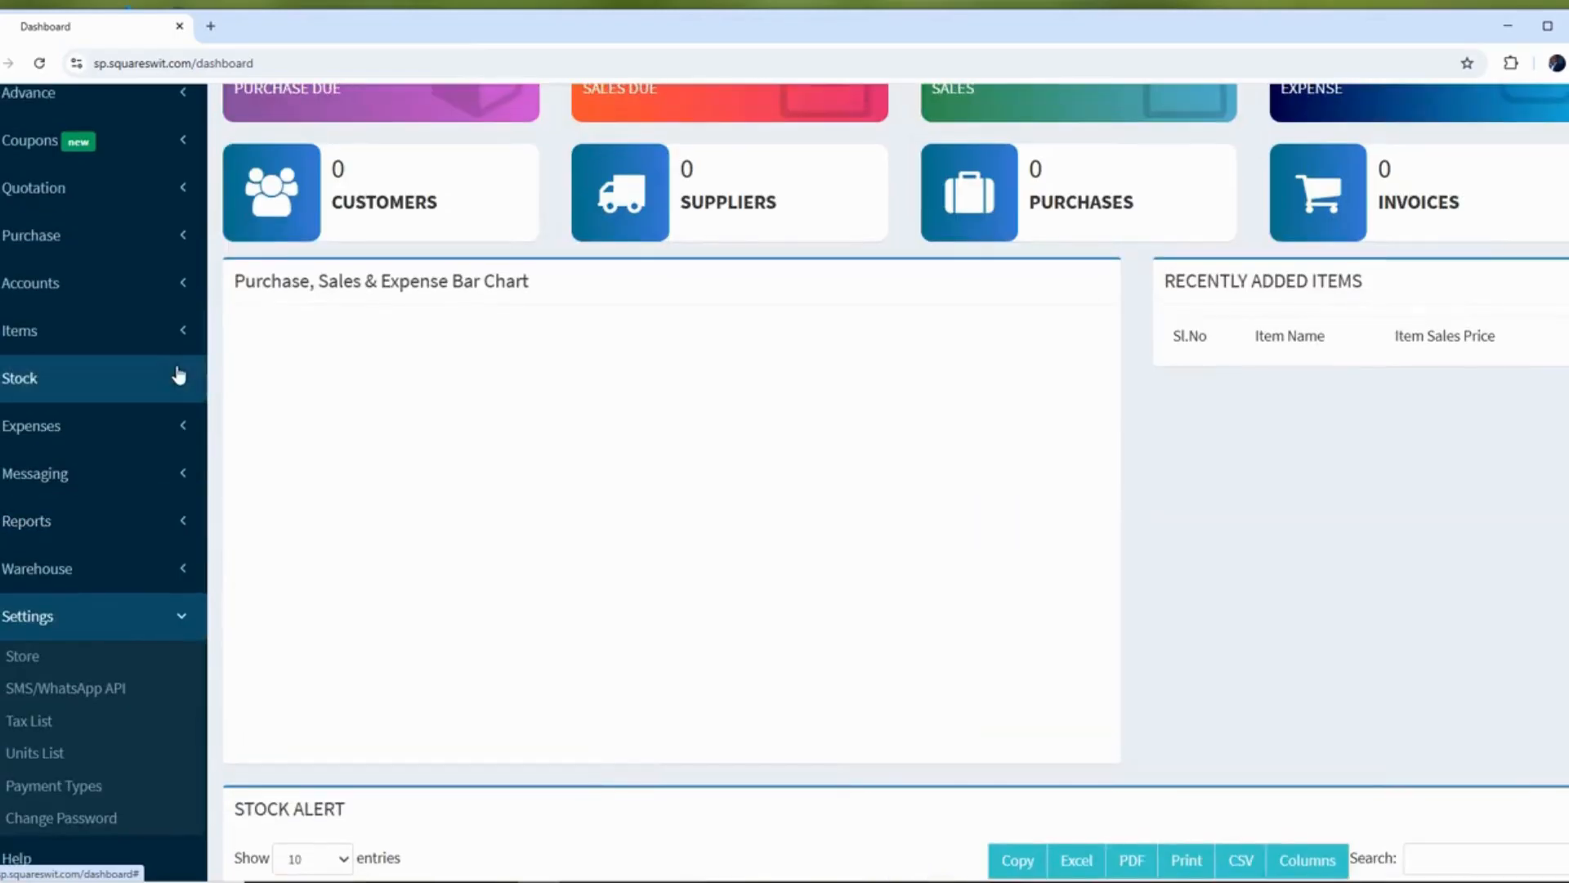
{"action": "scroll", "coordinate": [175, 372], "scroll_direction": "down", "scroll_amount": 3}
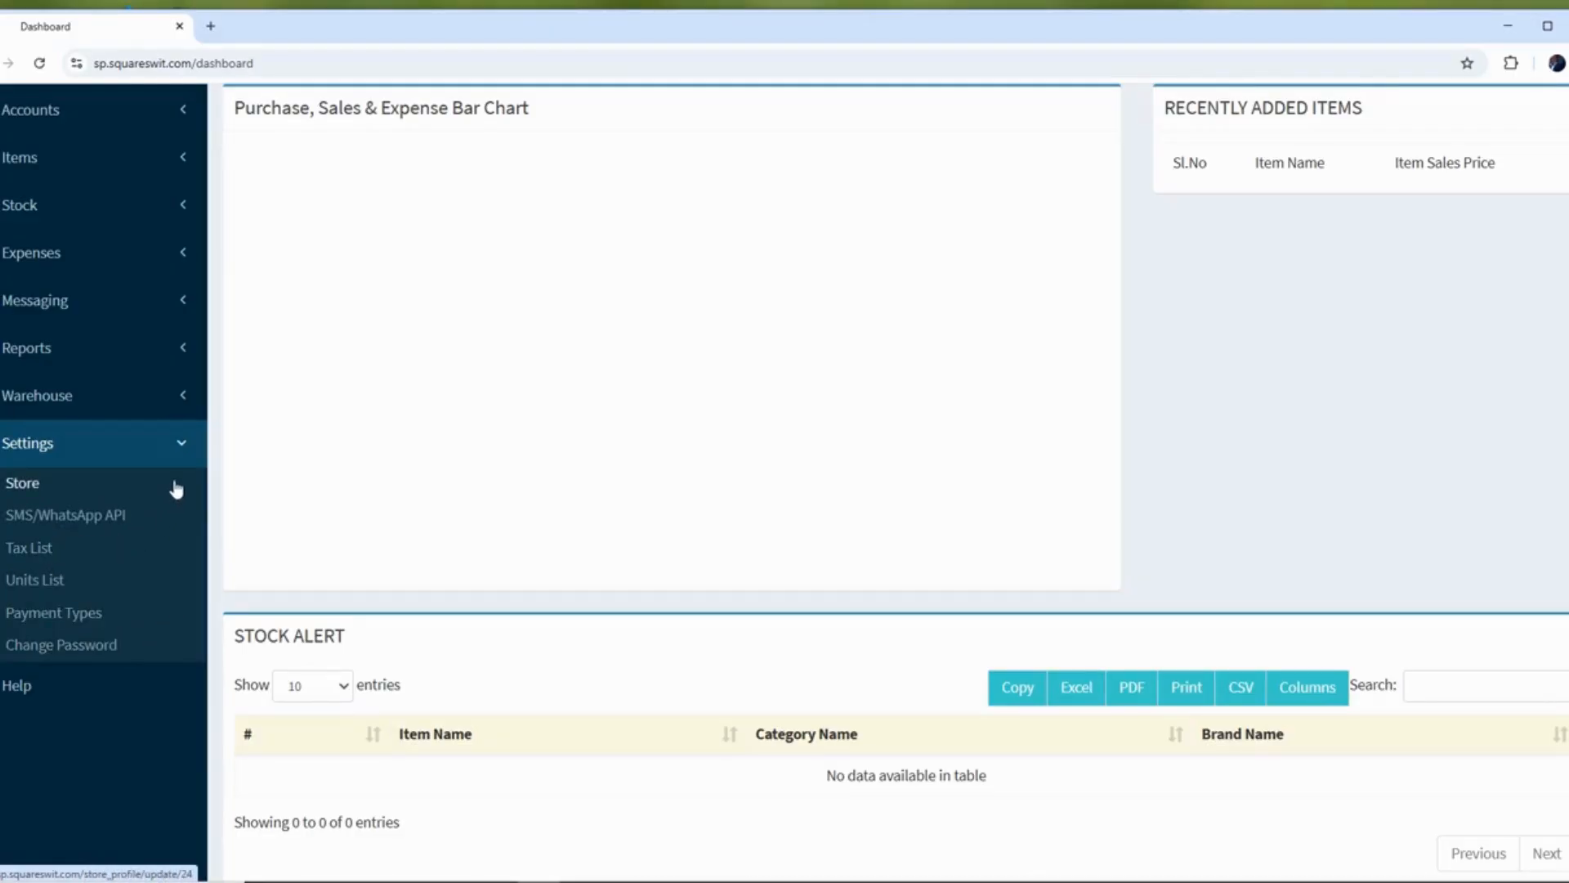
{"action": "left_click", "coordinate": [22, 490]}
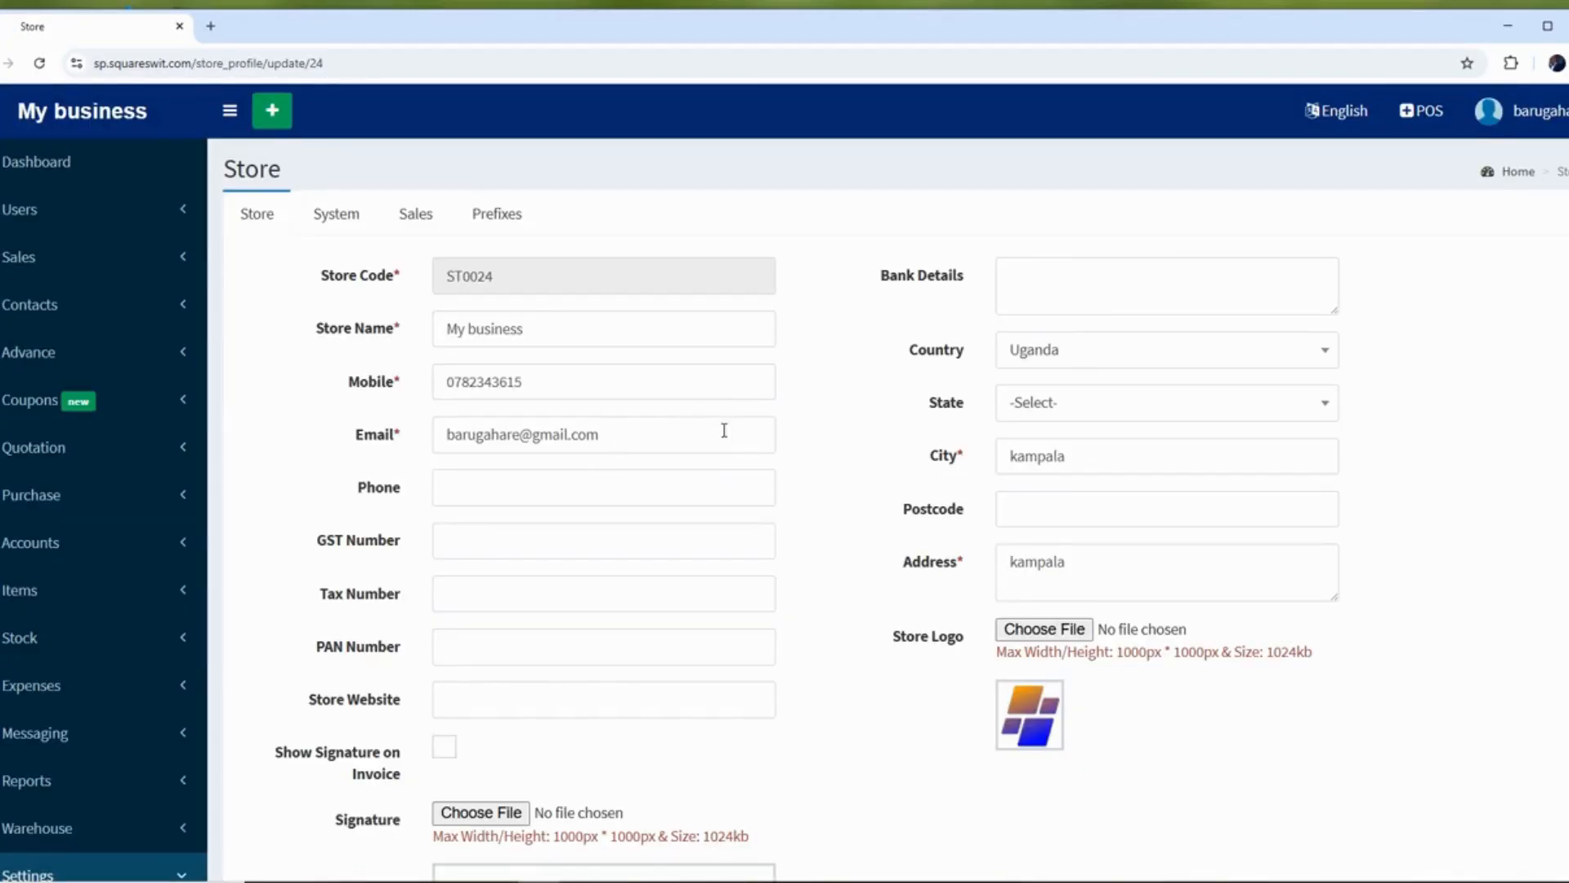
View the System, Sales and Prefixes sections of the store settings and return to the Store section.
{"action": "scroll", "coordinate": [826, 311], "scroll_direction": "down", "scroll_amount": 1}
{"action": "scroll", "coordinate": [823, 312], "scroll_direction": "up", "scroll_amount": 1}
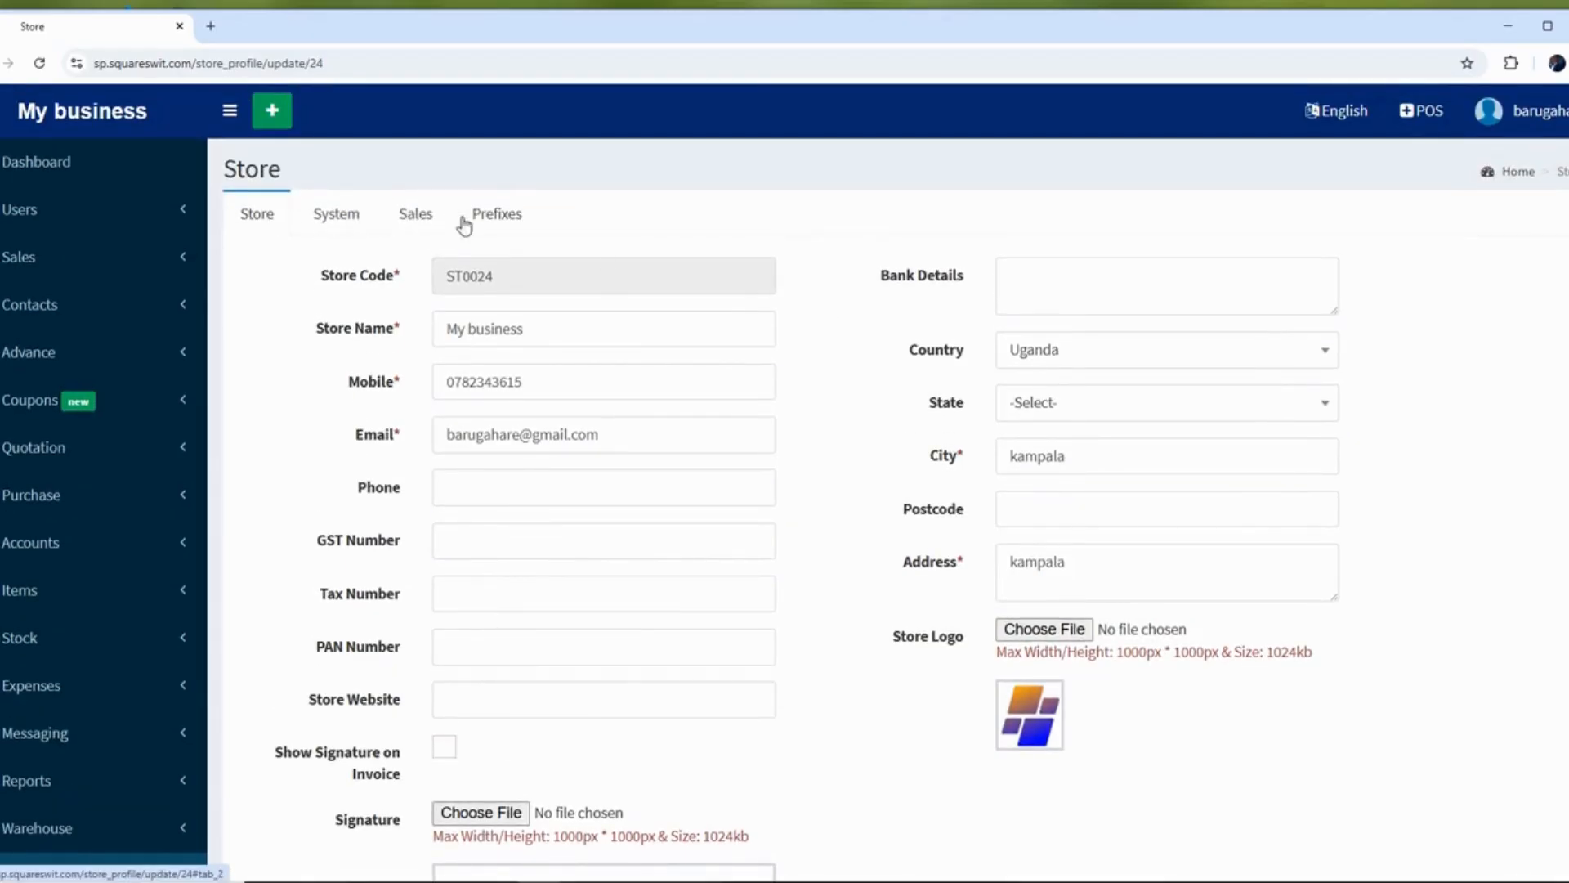
{"action": "left_click", "coordinate": [344, 223]}
{"action": "left_click", "coordinate": [425, 220]}
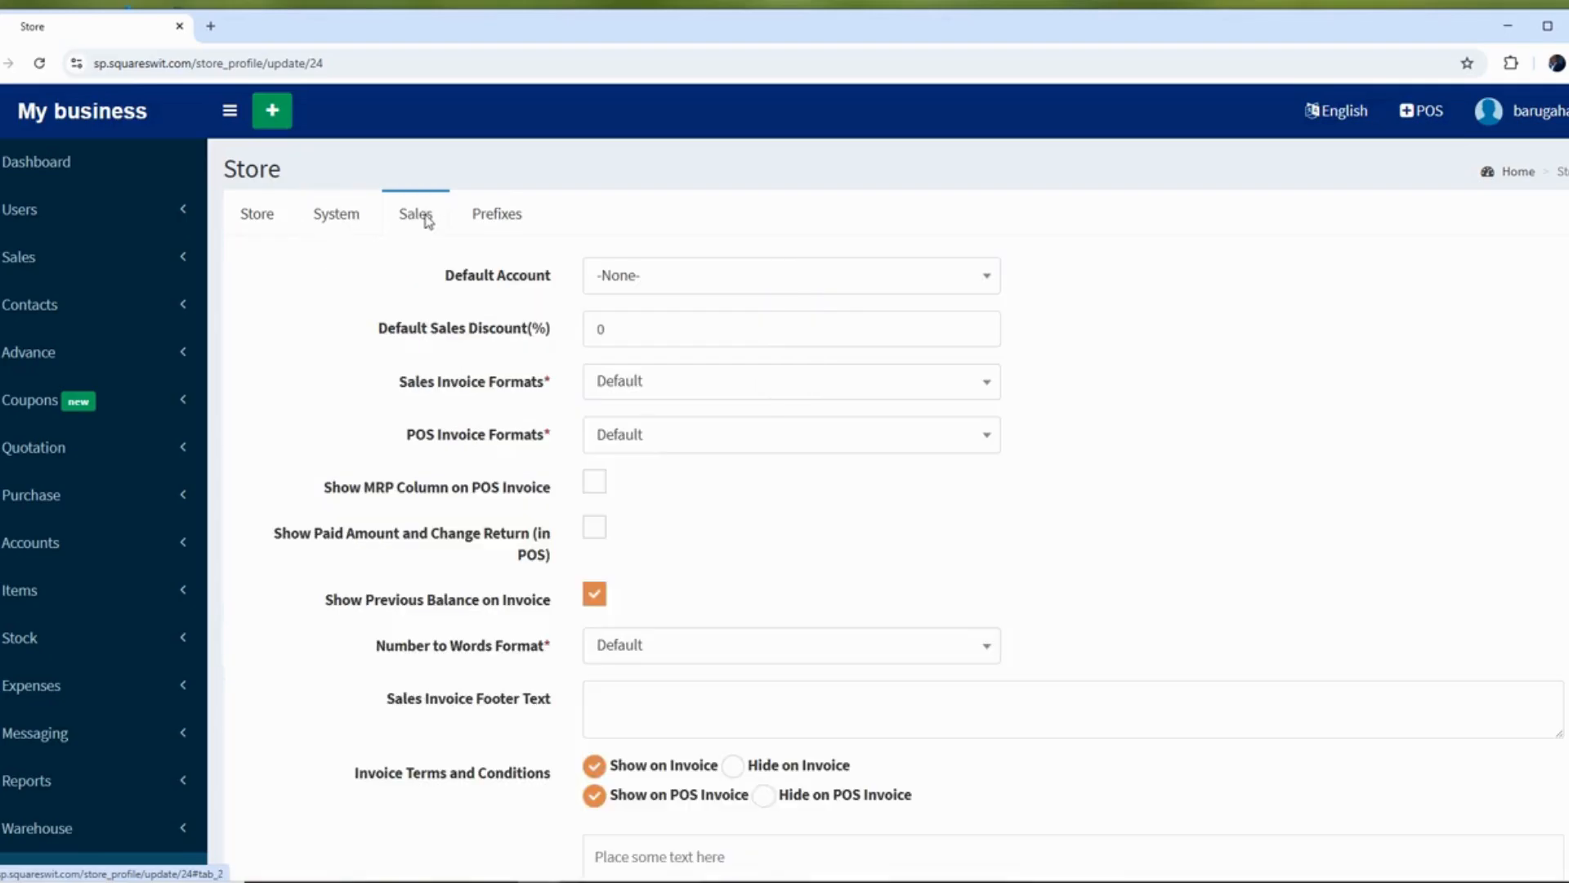
{"action": "left_click", "coordinate": [482, 221]}
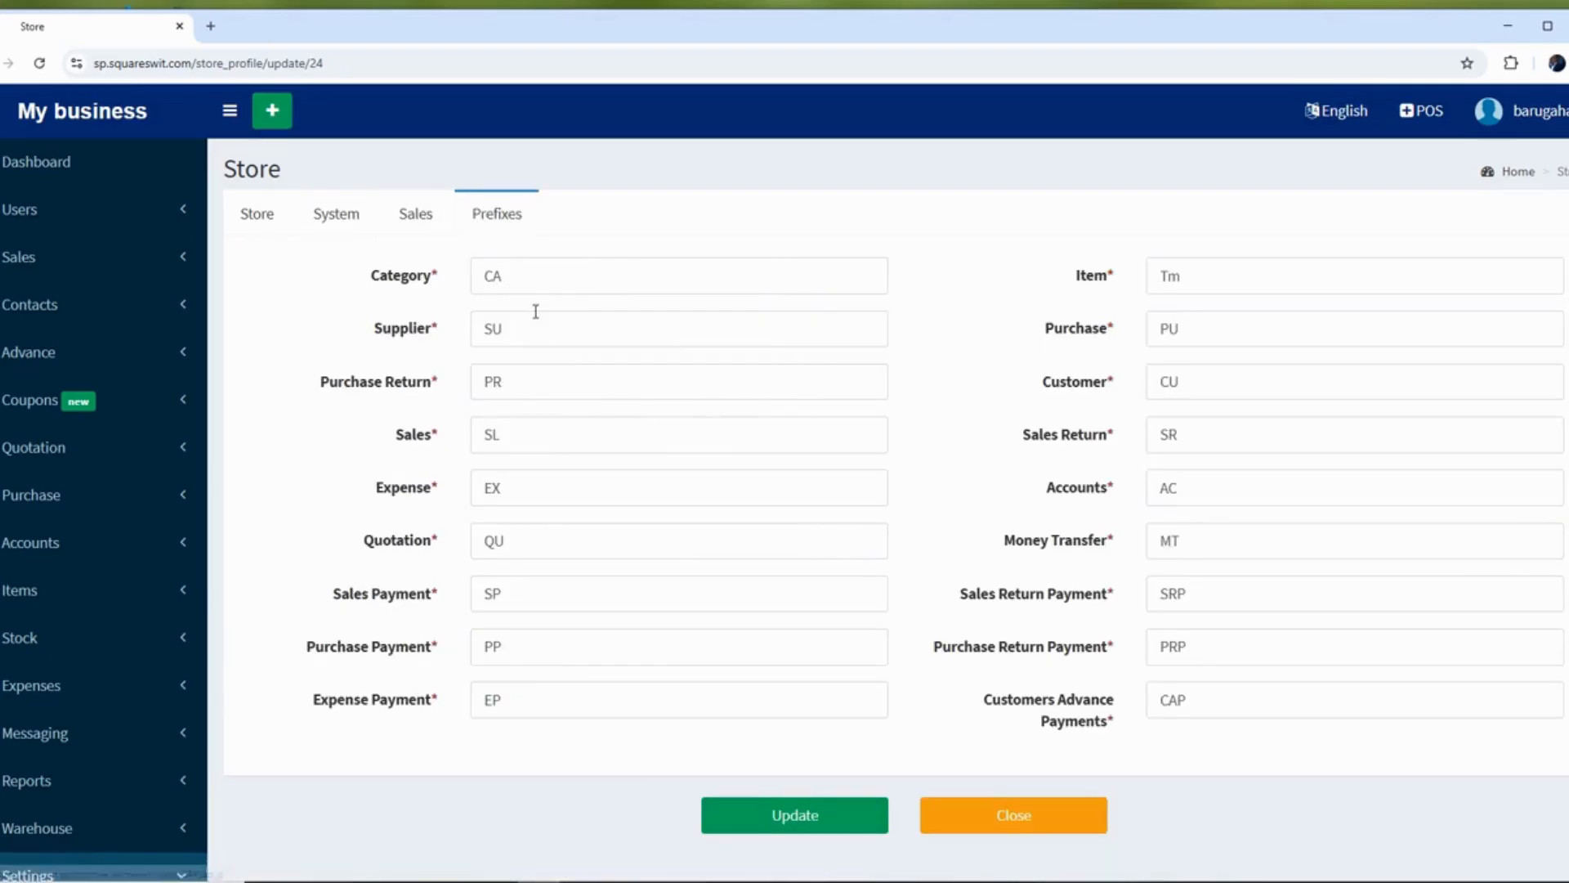
{"action": "left_click", "coordinate": [271, 226]}
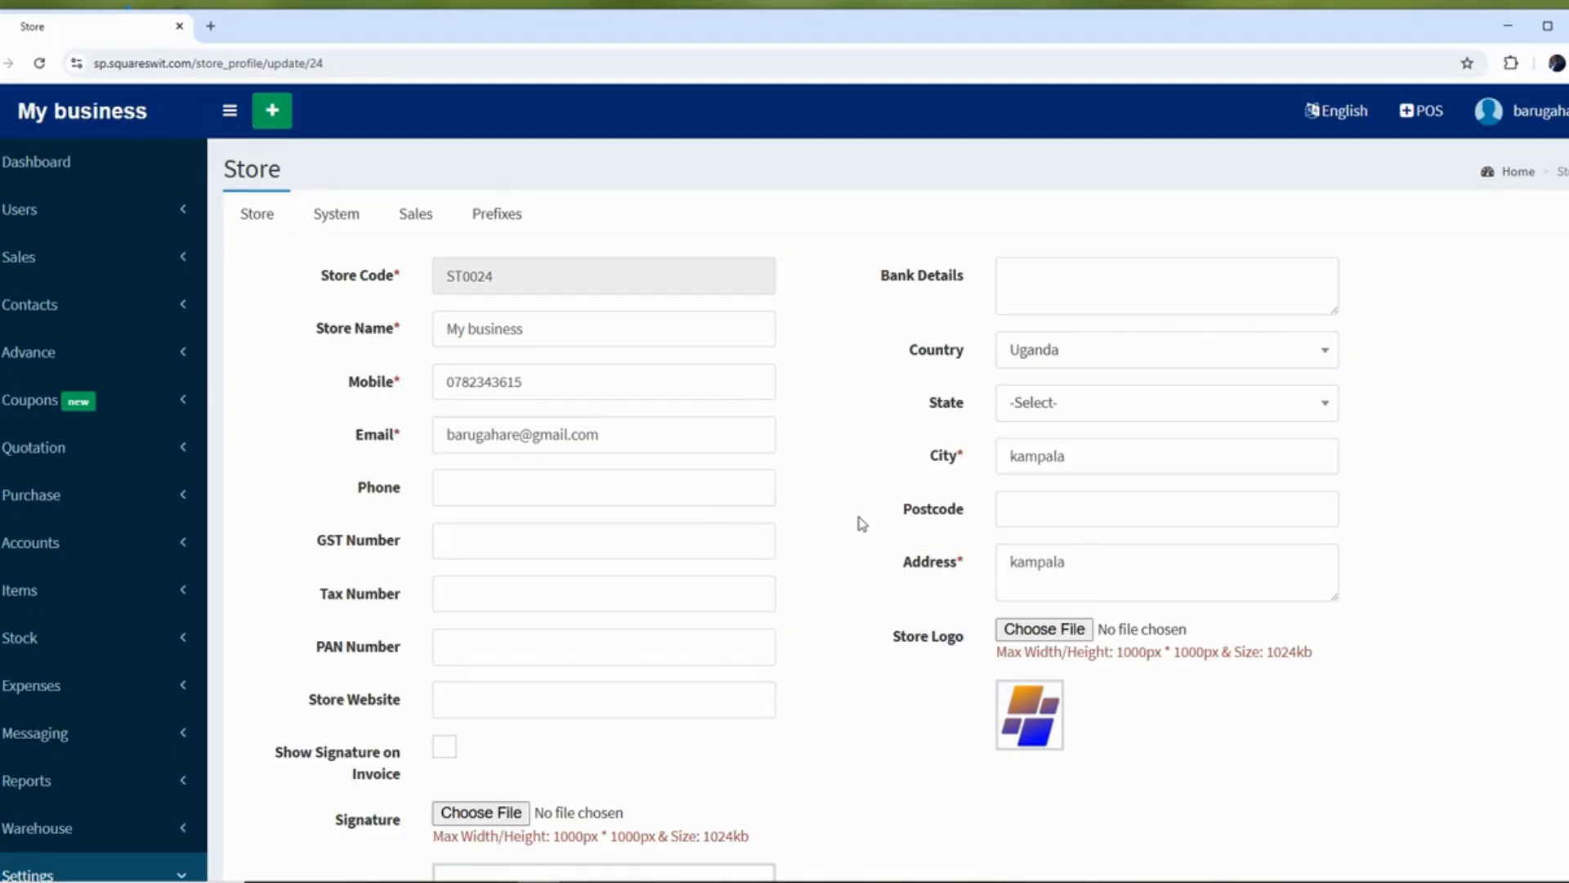
Examine the Store profile form, including the Tax Number and GST Number fields.
{"action": "scroll", "coordinate": [862, 524], "scroll_direction": "down", "scroll_amount": 2}
{"action": "scroll", "coordinate": [863, 524], "scroll_direction": "down", "scroll_amount": 2}
{"action": "scroll", "coordinate": [862, 524], "scroll_direction": "up", "scroll_amount": 4}
{"action": "left_click", "coordinate": [683, 592]}
{"action": "left_click", "coordinate": [708, 530]}
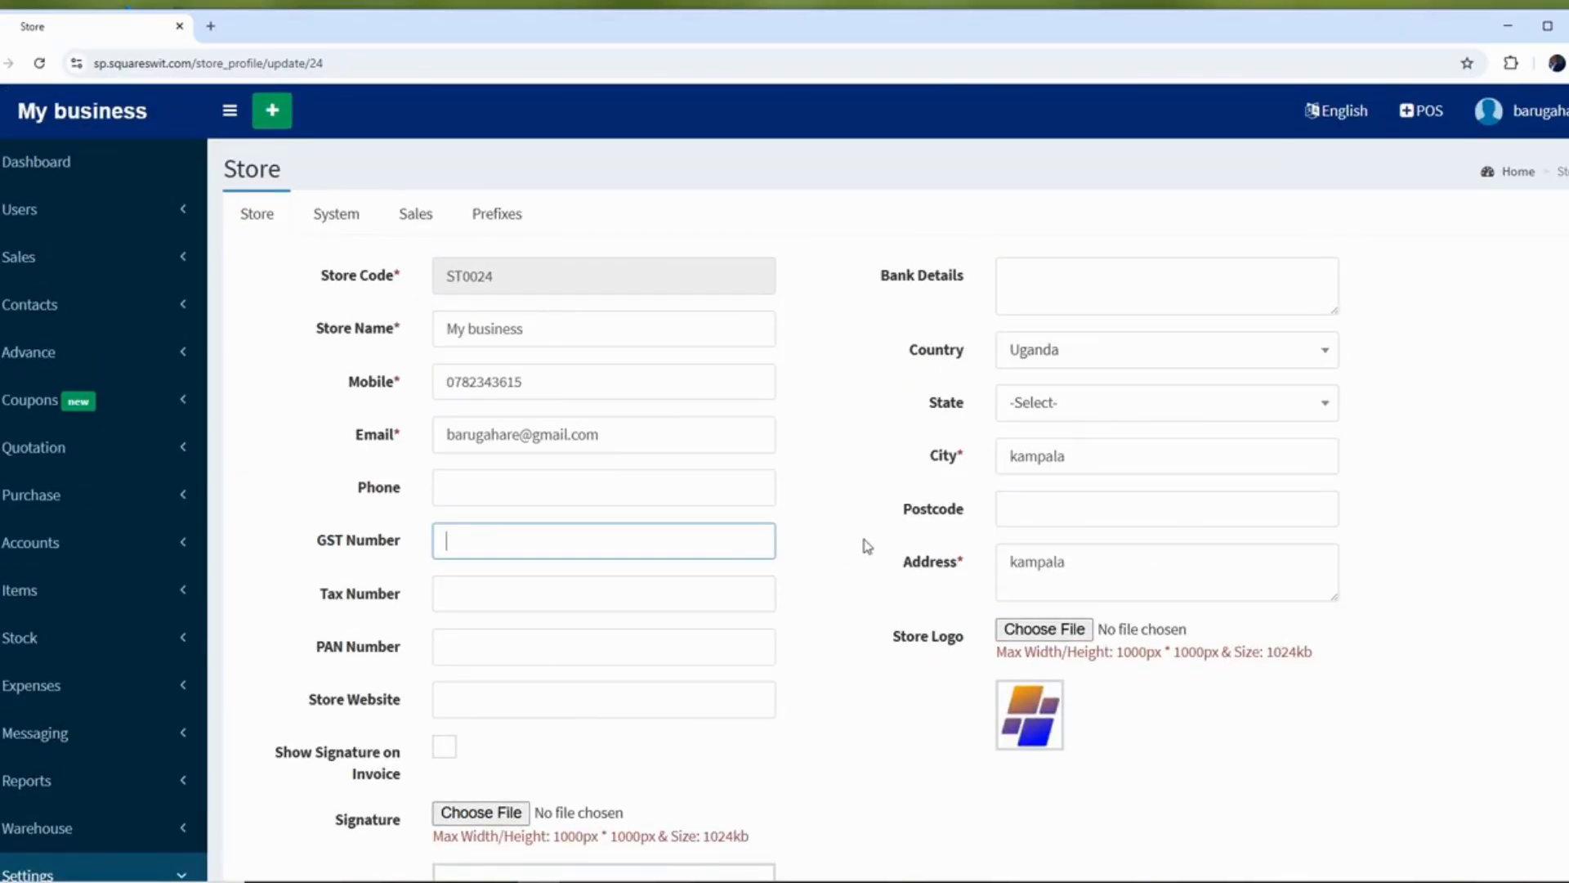
{"action": "scroll", "coordinate": [865, 542], "scroll_direction": "down", "scroll_amount": 3}
{"action": "scroll", "coordinate": [865, 543], "scroll_direction": "up", "scroll_amount": 3}
Try to pick a store logo image from the Downloads, Desktop or Pictures folders, and leave the file selection without choosing one.
{"action": "scroll", "coordinate": [1066, 638], "scroll_direction": "down", "scroll_amount": 1}
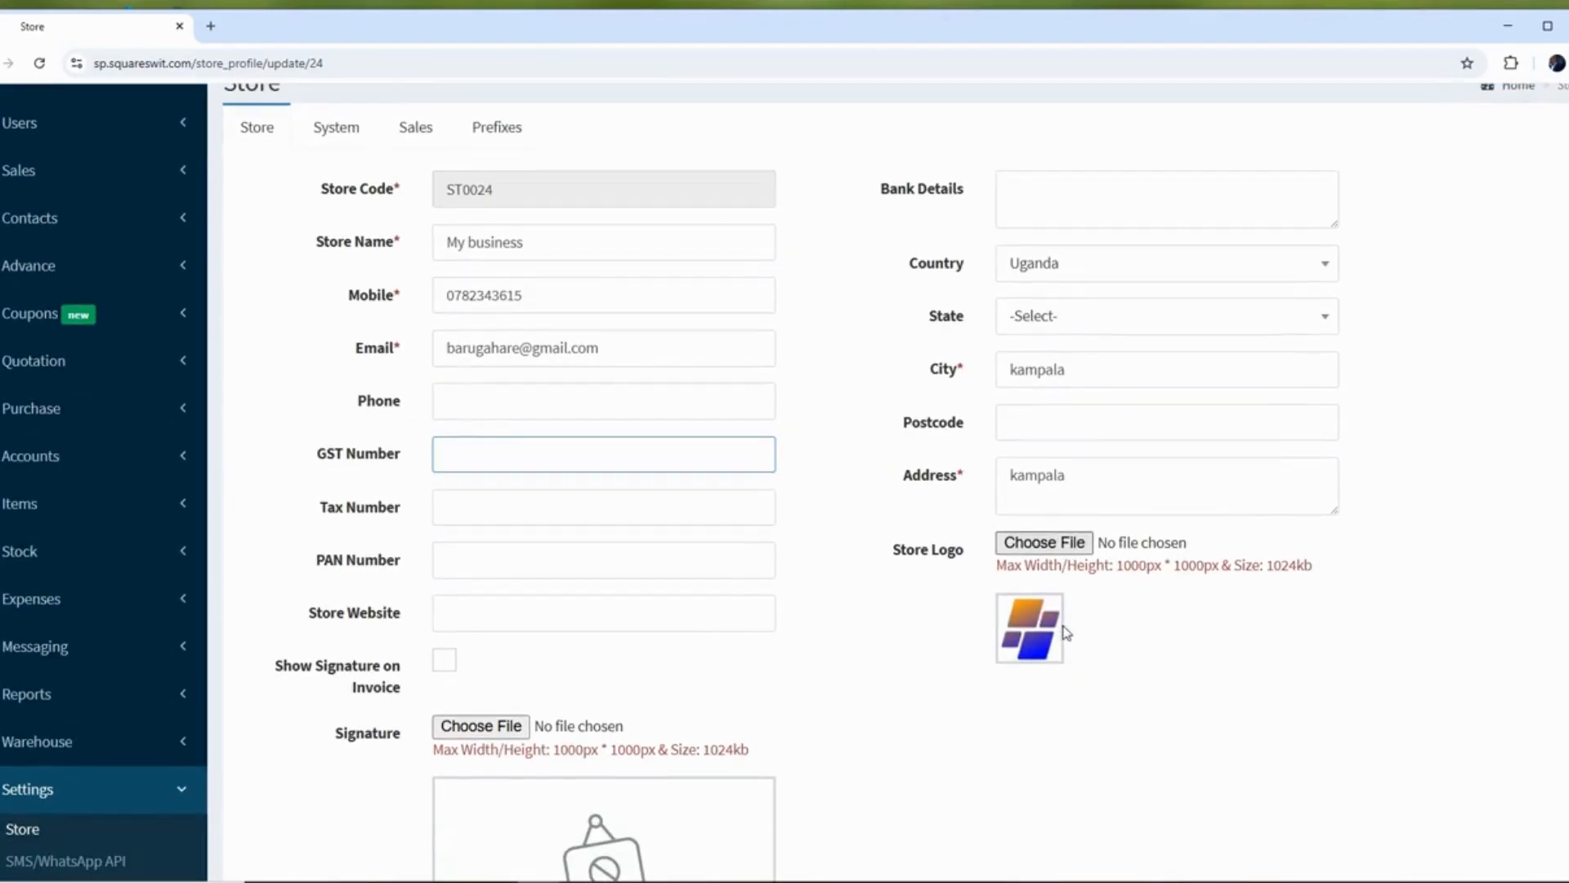
{"action": "left_click", "coordinate": [1039, 545]}
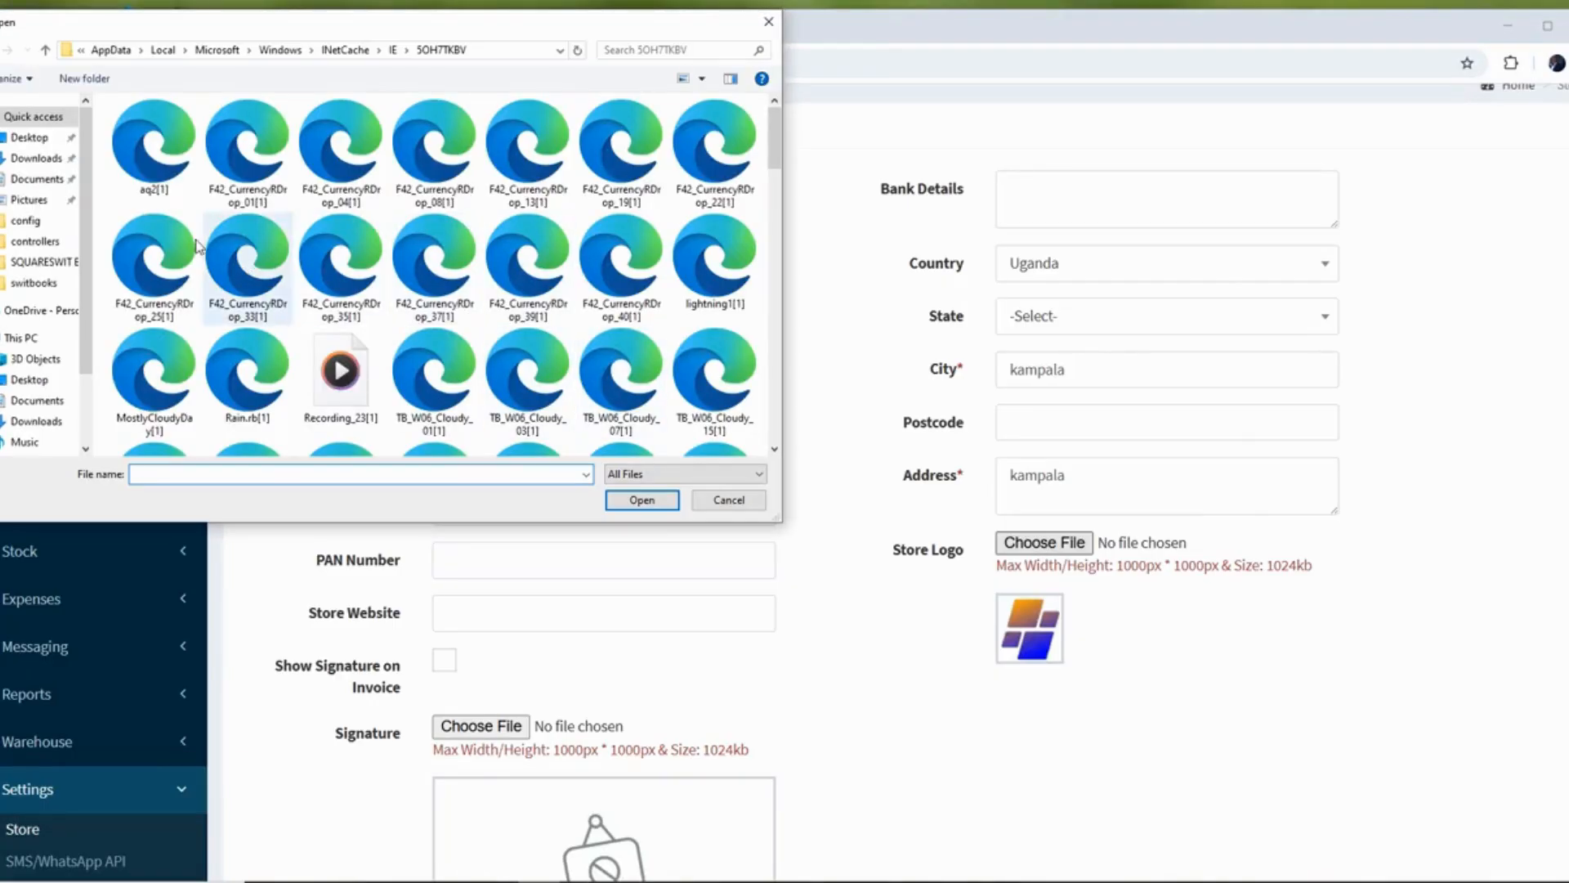
{"action": "left_click", "coordinate": [36, 158]}
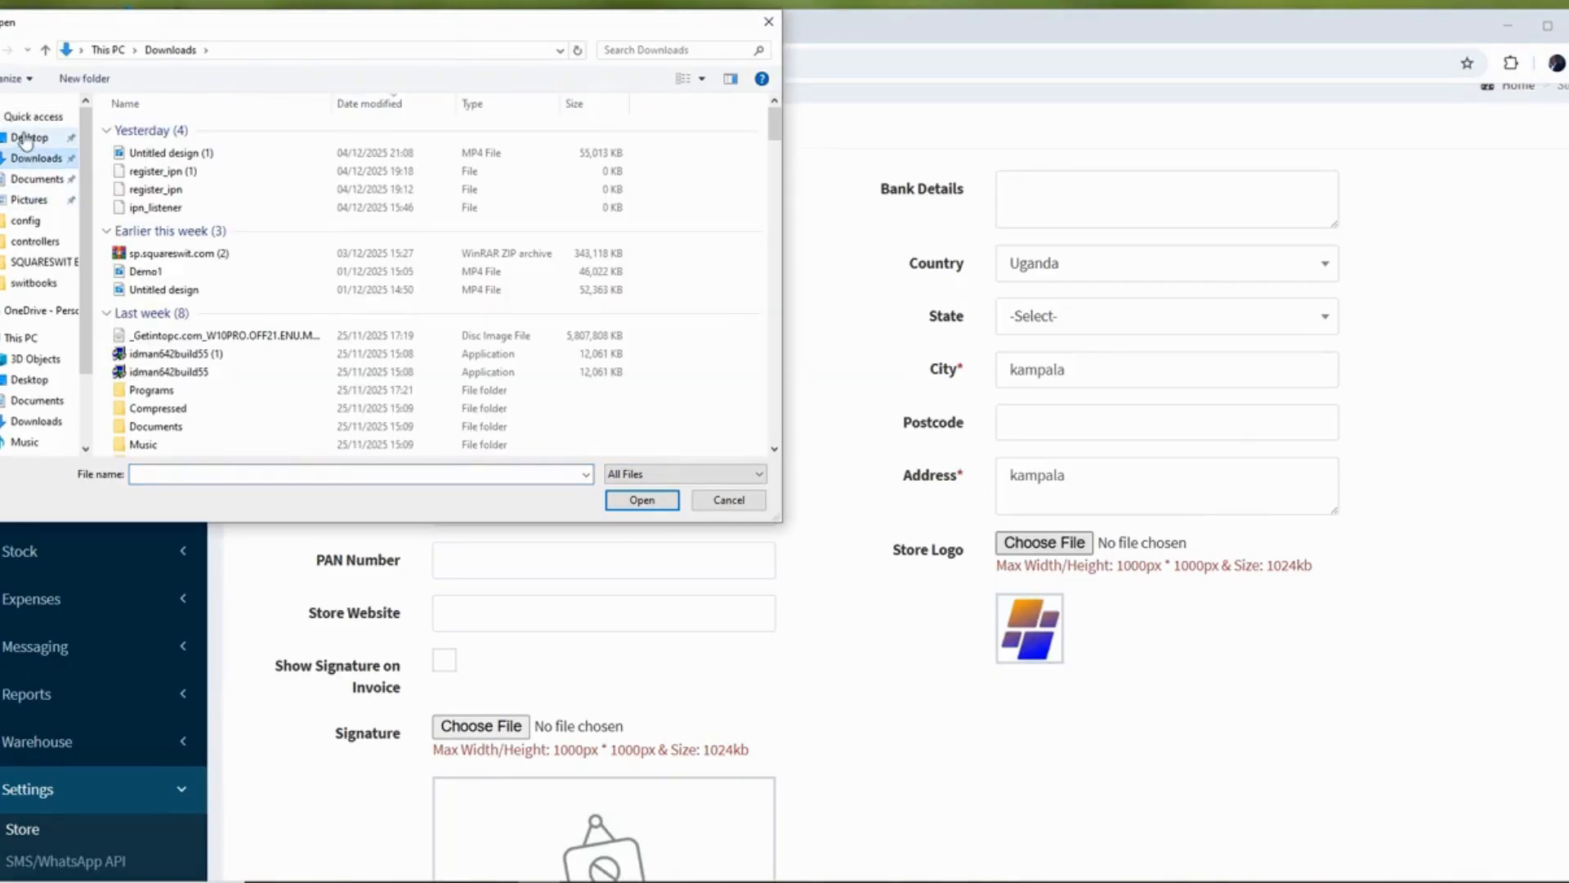
{"action": "left_click", "coordinate": [26, 137]}
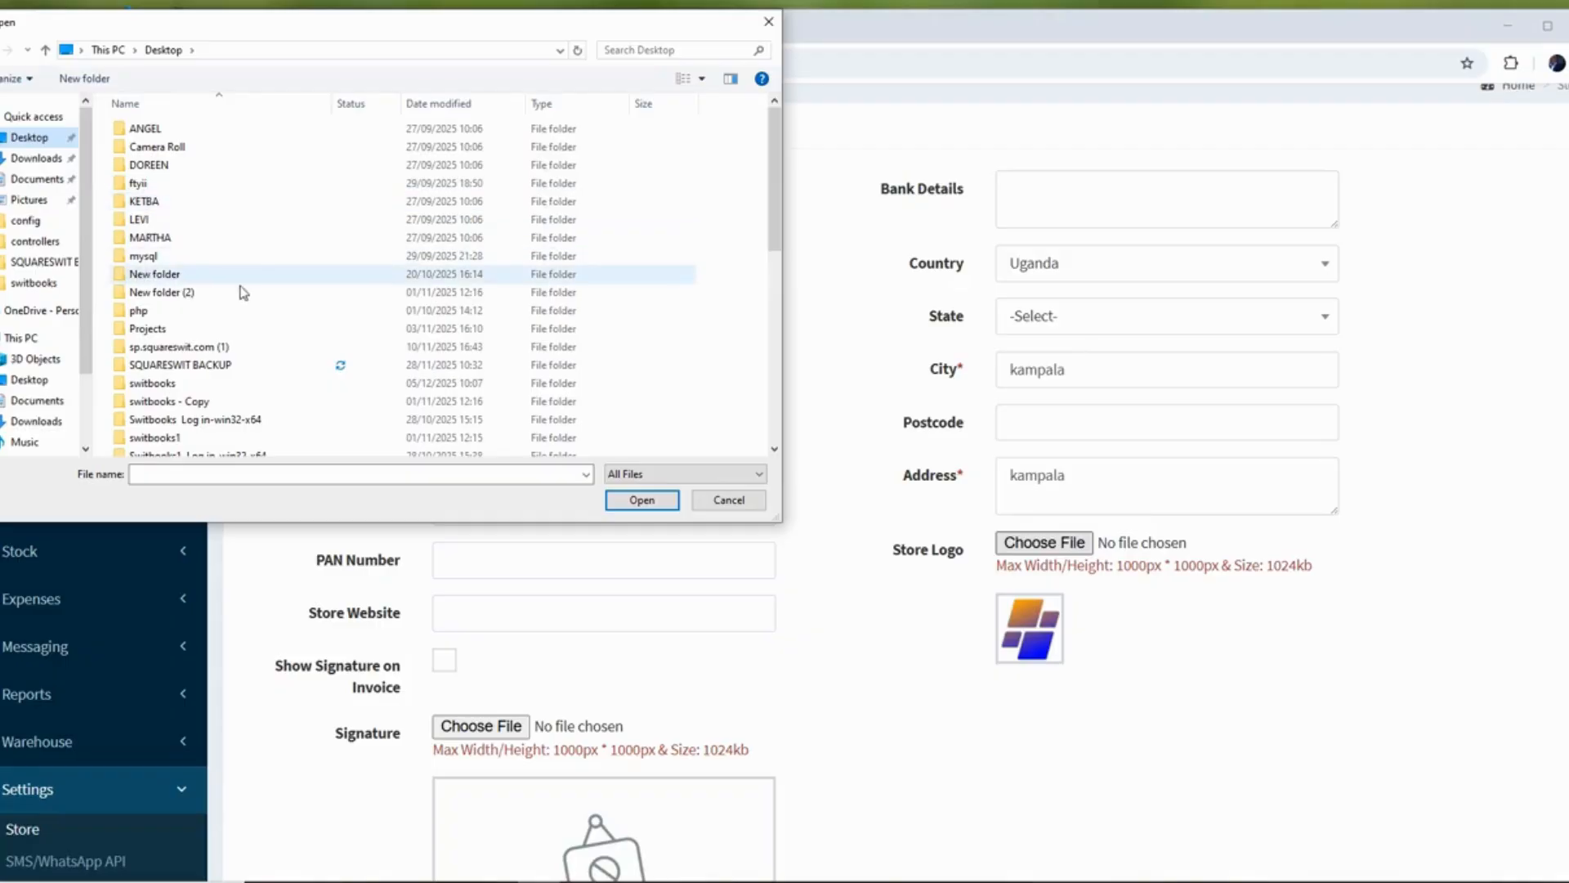
{"action": "left_click", "coordinate": [33, 204]}
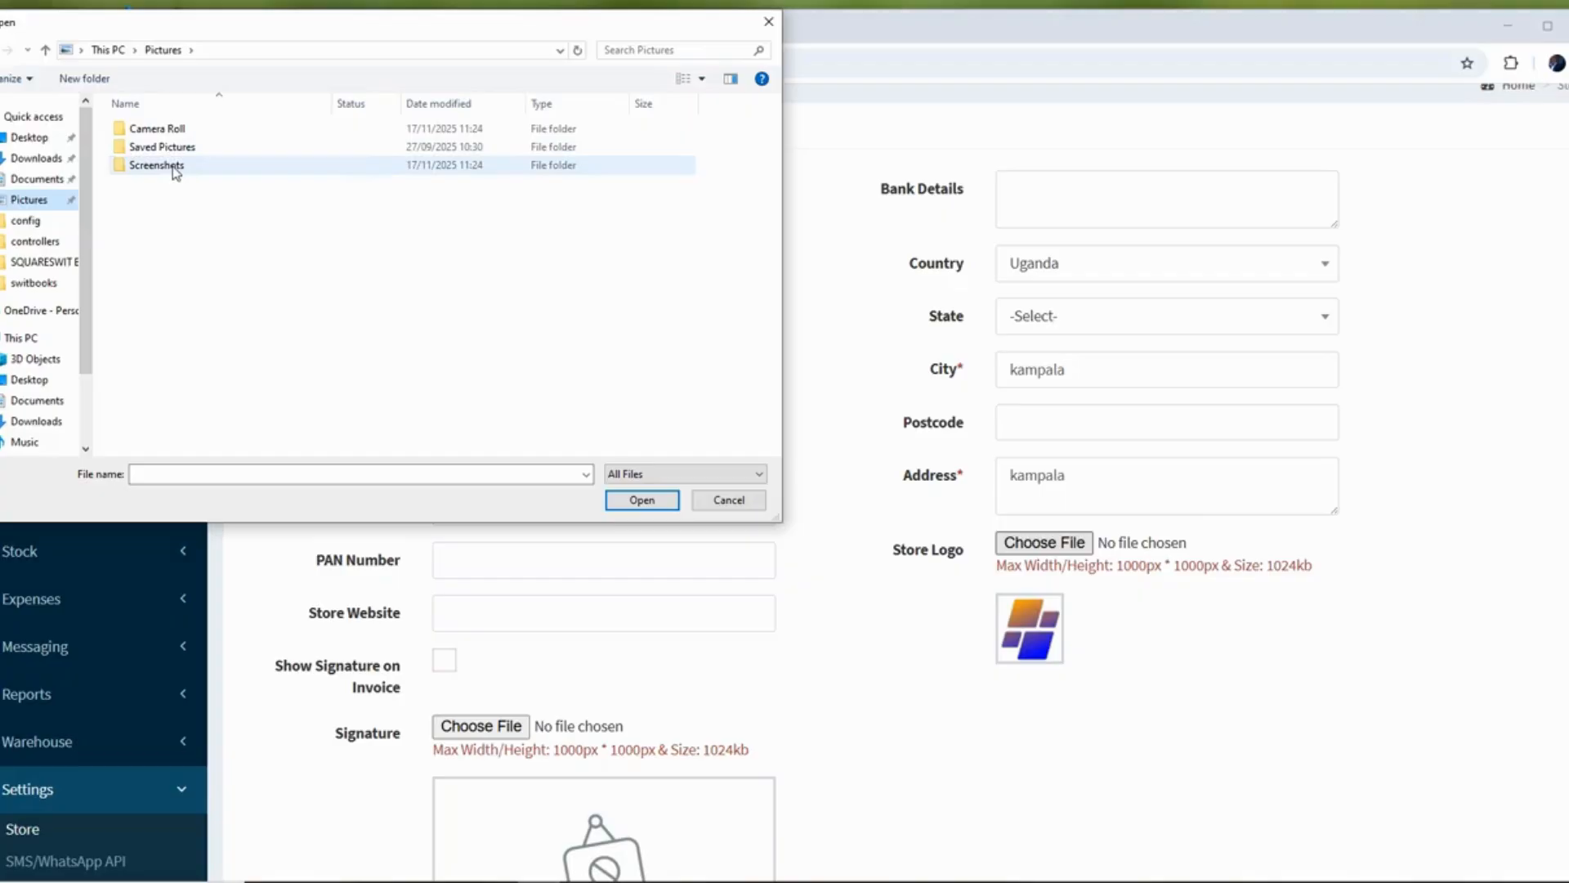
{"action": "left_click", "coordinate": [174, 153]}
{"action": "double_click", "coordinate": [174, 154]}
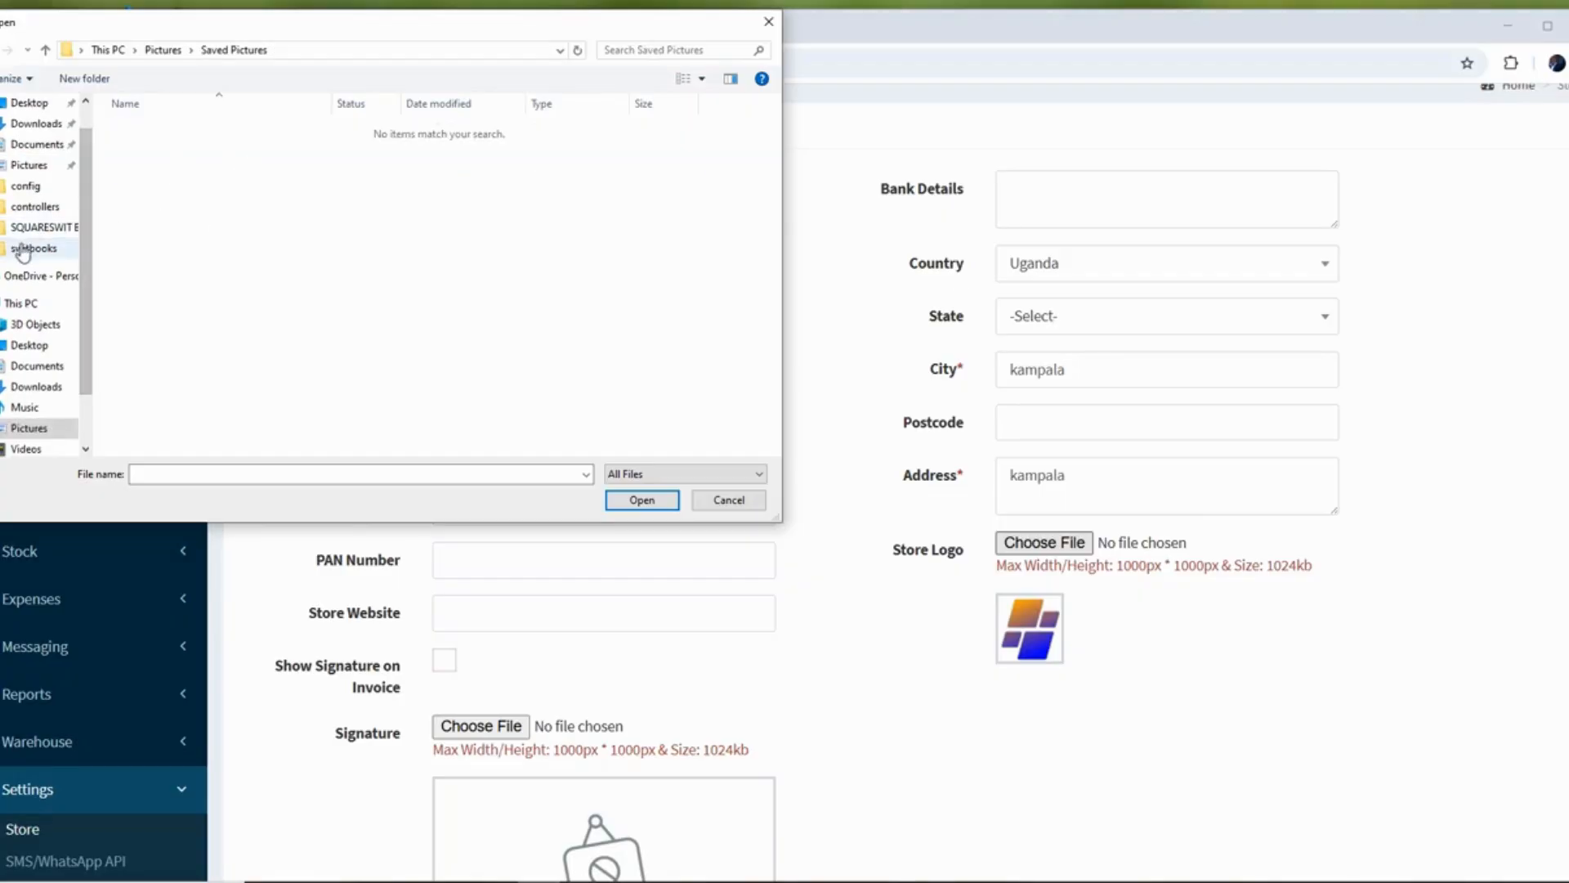
{"action": "left_click", "coordinate": [29, 210]}
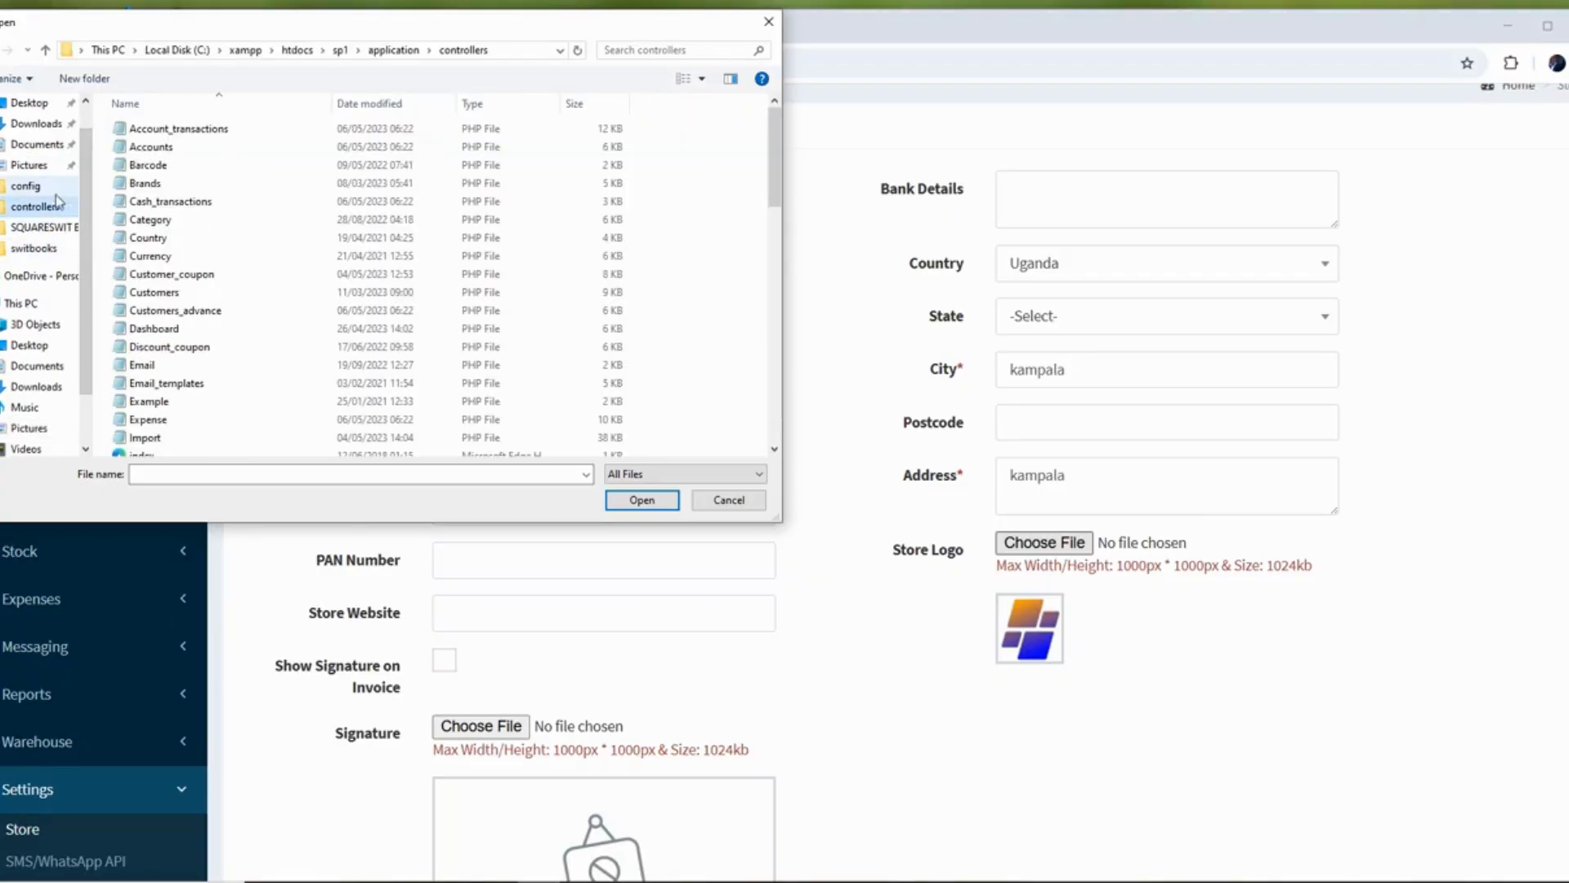
{"action": "left_click", "coordinate": [28, 146]}
{"action": "left_click", "coordinate": [34, 123]}
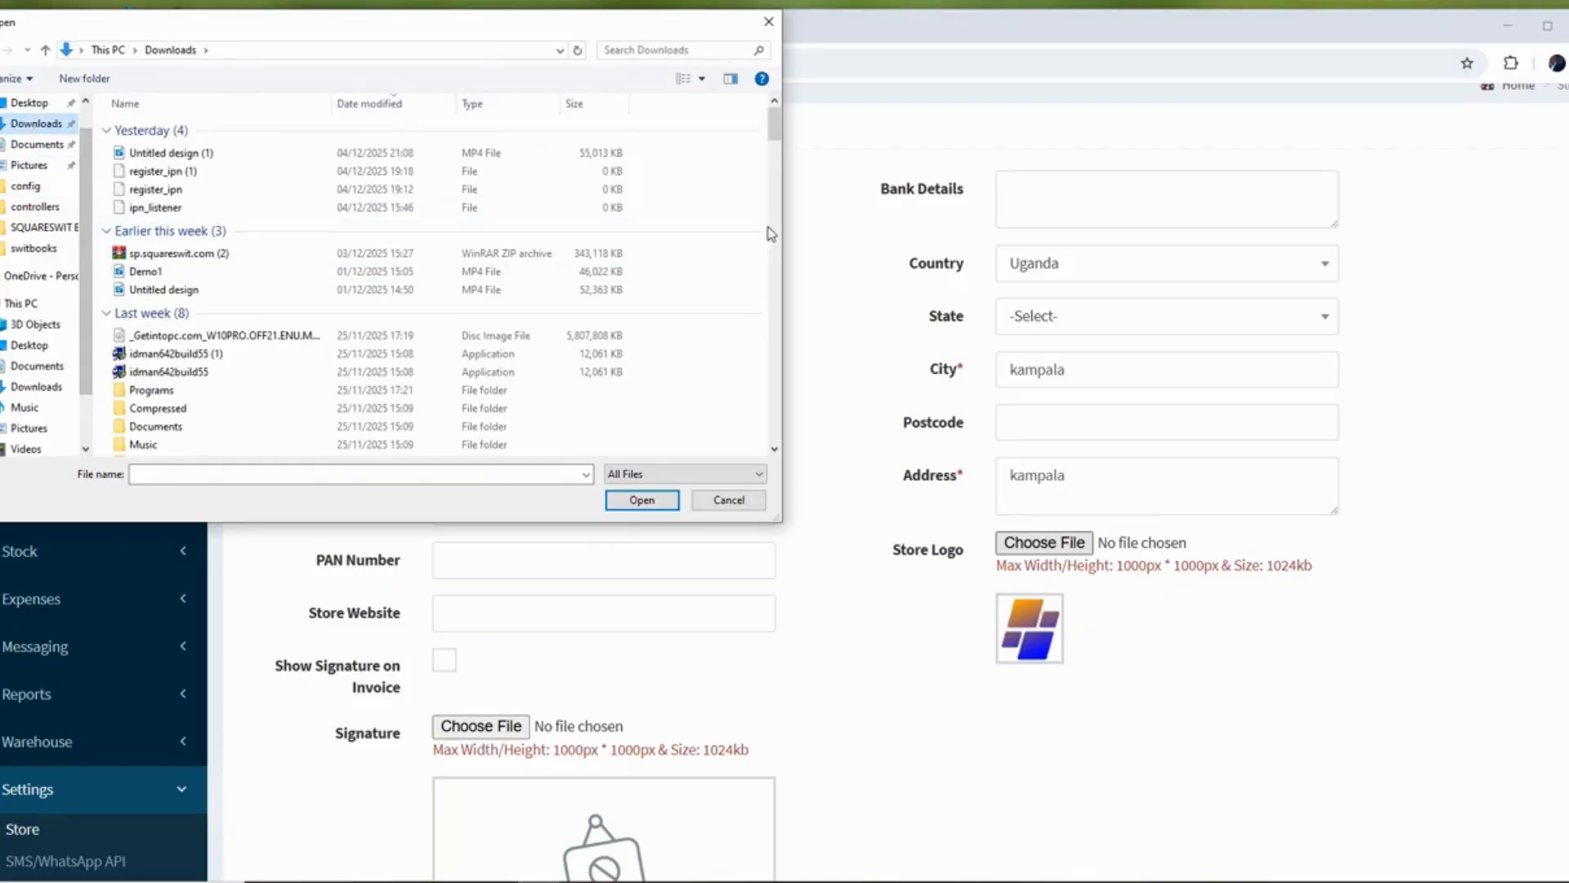
{"action": "left_click", "coordinate": [769, 23]}
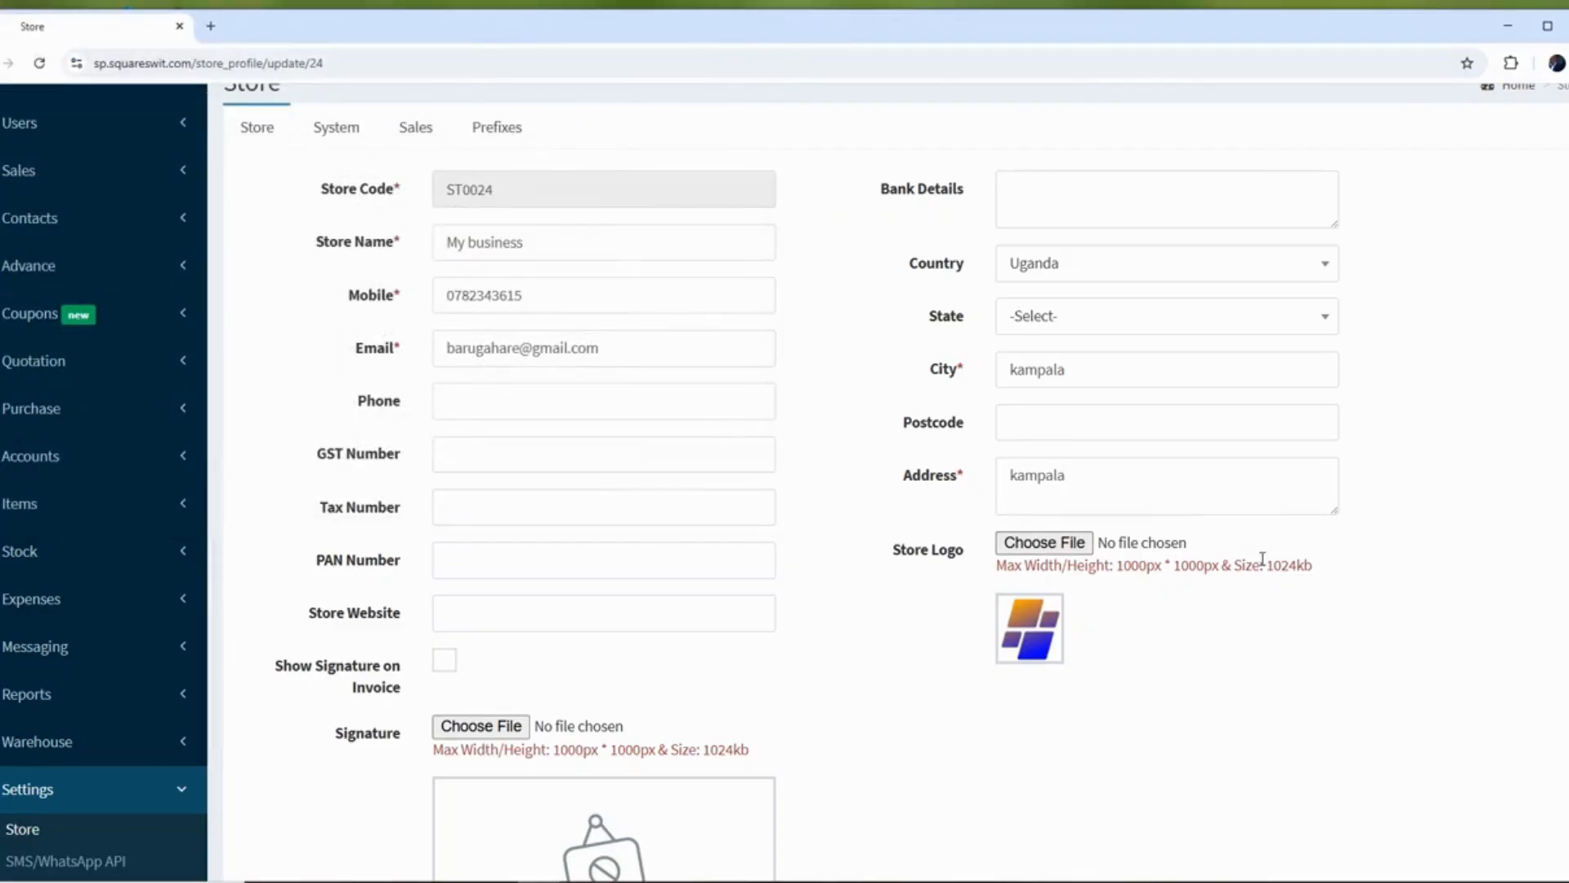
Review the rest of the Store form, including the Signature area, and view the Timezone options in the System section.
{"action": "scroll", "coordinate": [1132, 623], "scroll_direction": "down", "scroll_amount": 3}
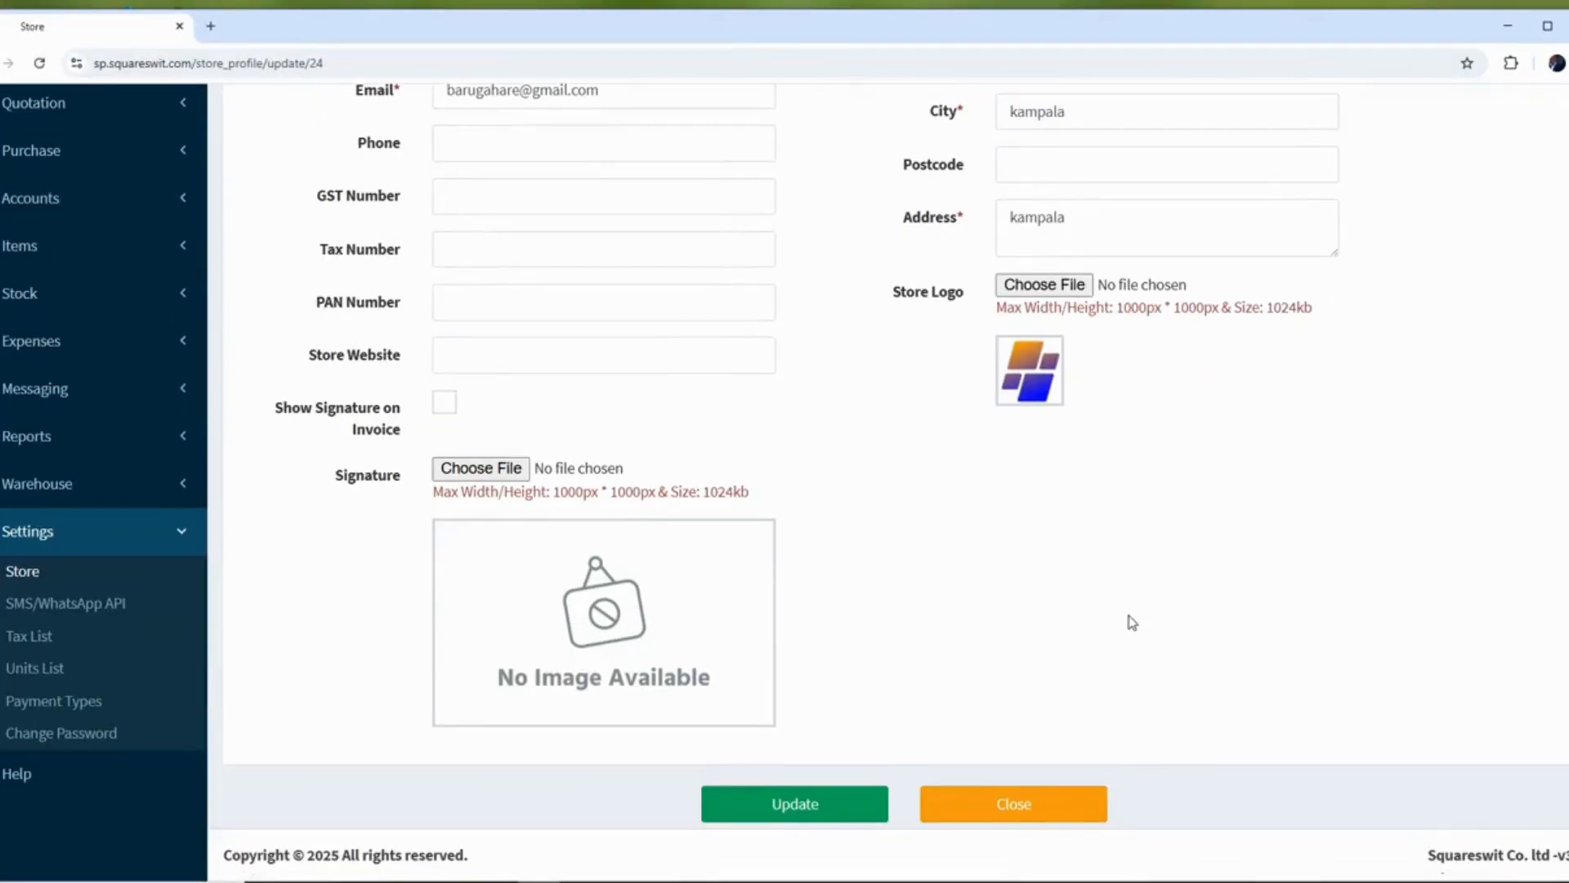
{"action": "scroll", "coordinate": [1132, 623], "scroll_direction": "up", "scroll_amount": 4}
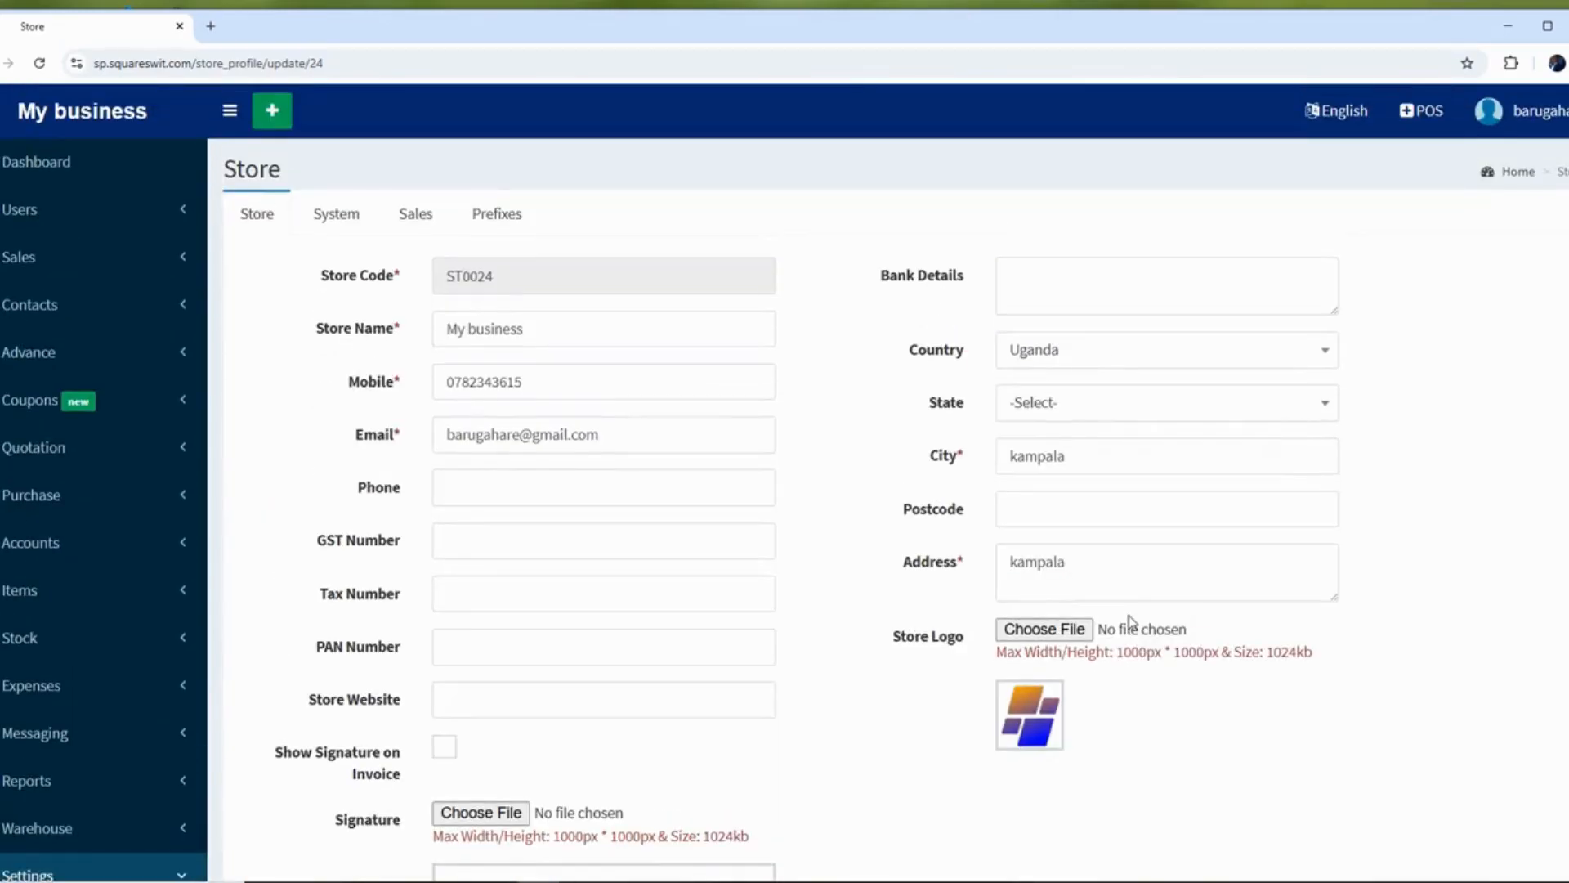
{"action": "scroll", "coordinate": [1133, 651], "scroll_direction": "down", "scroll_amount": 2}
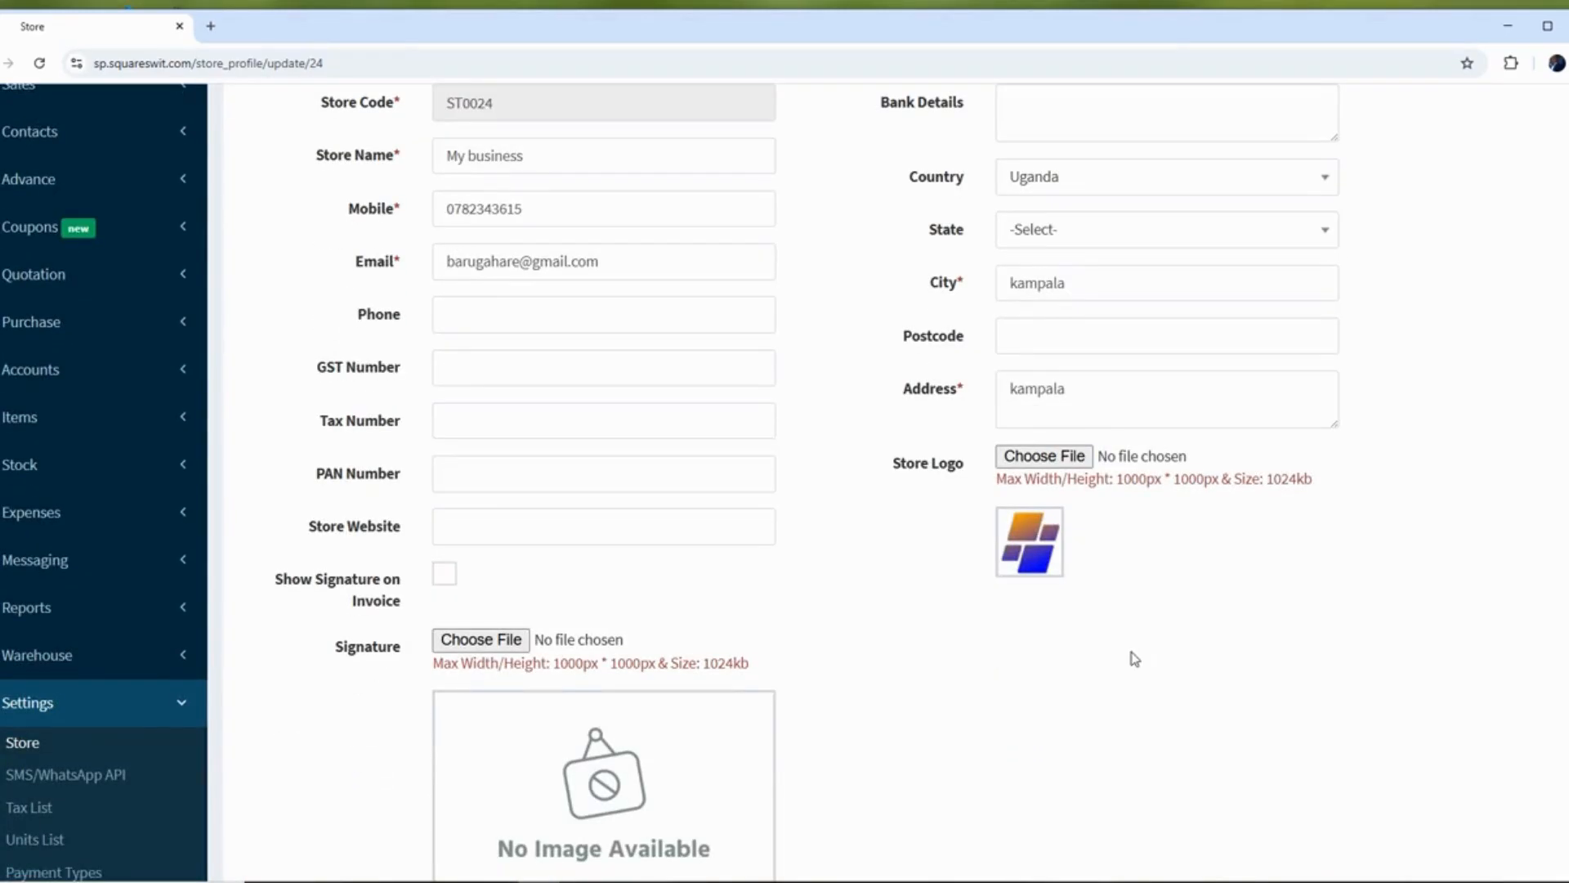
{"action": "scroll", "coordinate": [1134, 659], "scroll_direction": "up", "scroll_amount": 2}
{"action": "left_click", "coordinate": [317, 224]}
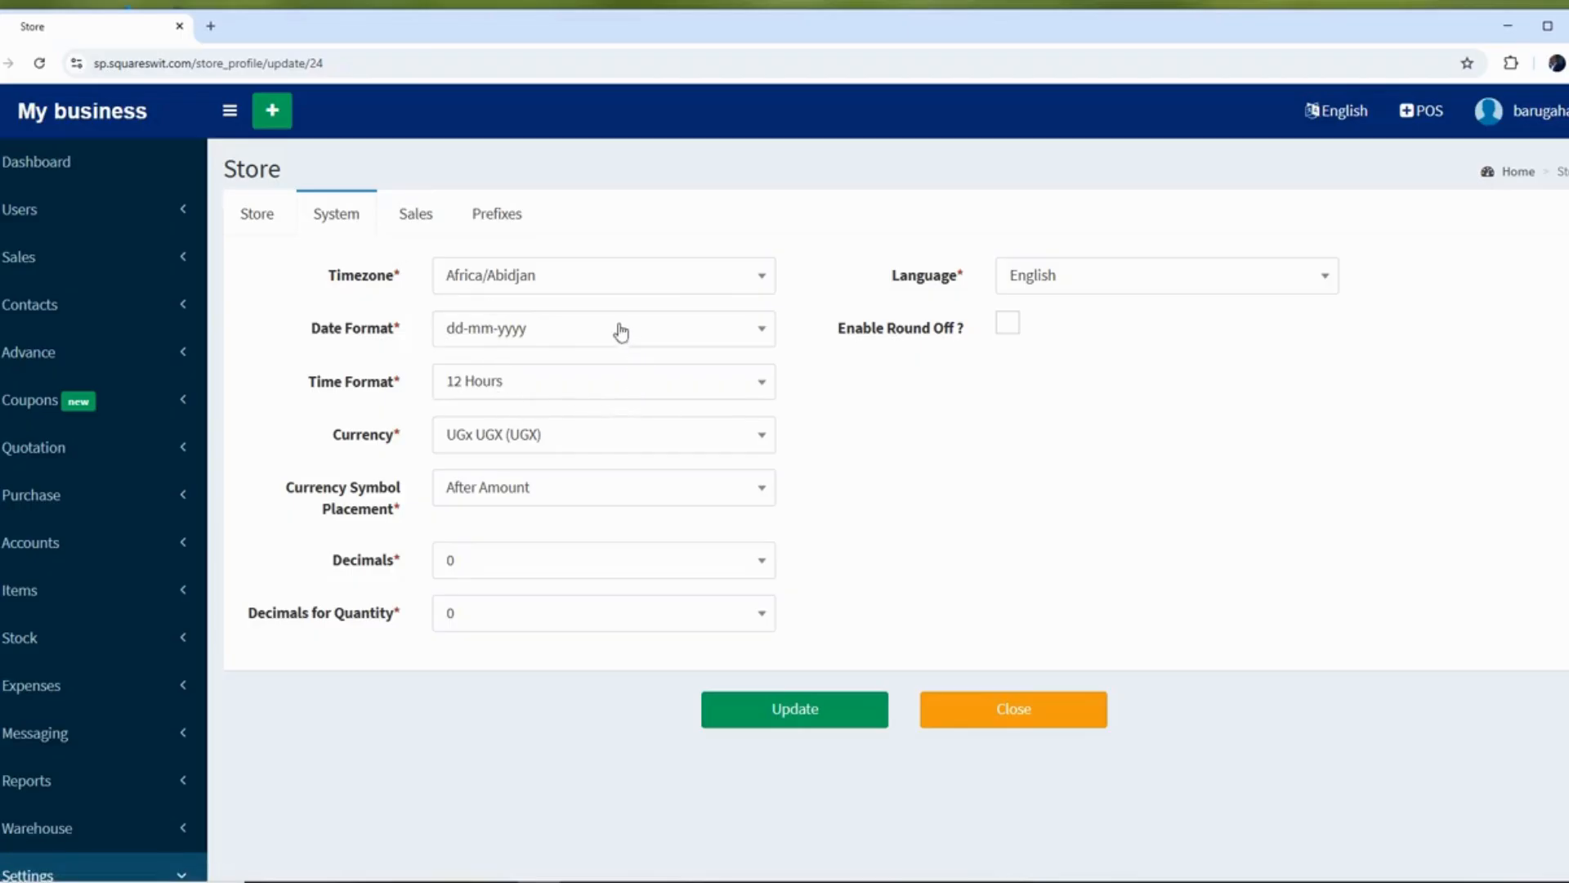
{"action": "left_click", "coordinate": [543, 284]}
{"action": "left_click", "coordinate": [544, 283]}
{"action": "left_click", "coordinate": [544, 284]}
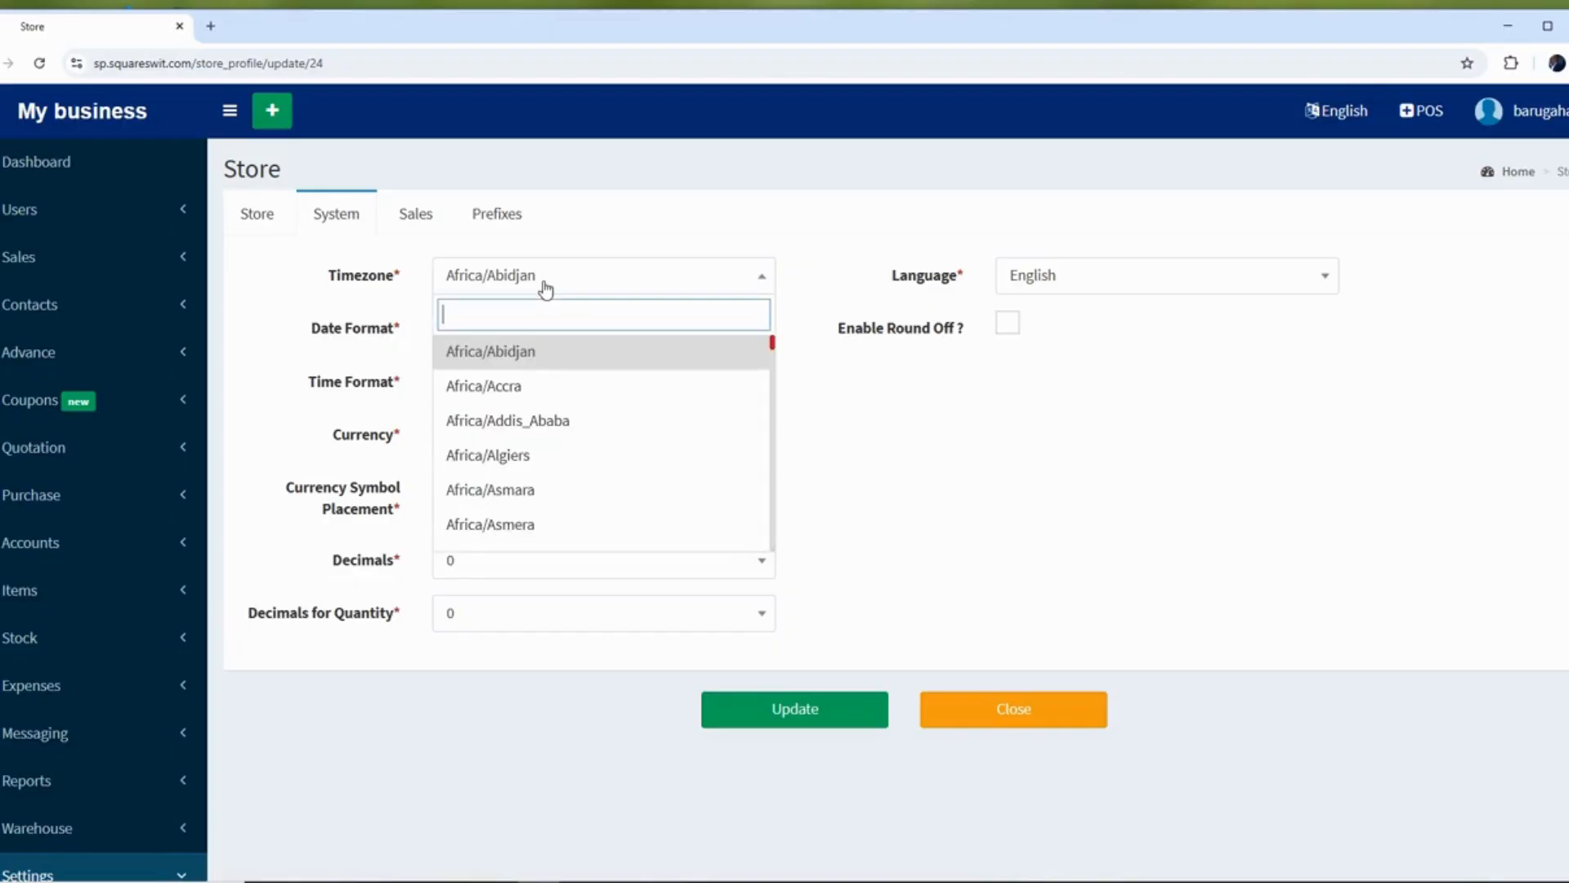
{"action": "left_click", "coordinate": [544, 284]}
Try the mm/dd/yyyy date format and the 24 Hours time format, returning them to dd-mm-yyyy and 12 Hours.
{"action": "left_click", "coordinate": [543, 326]}
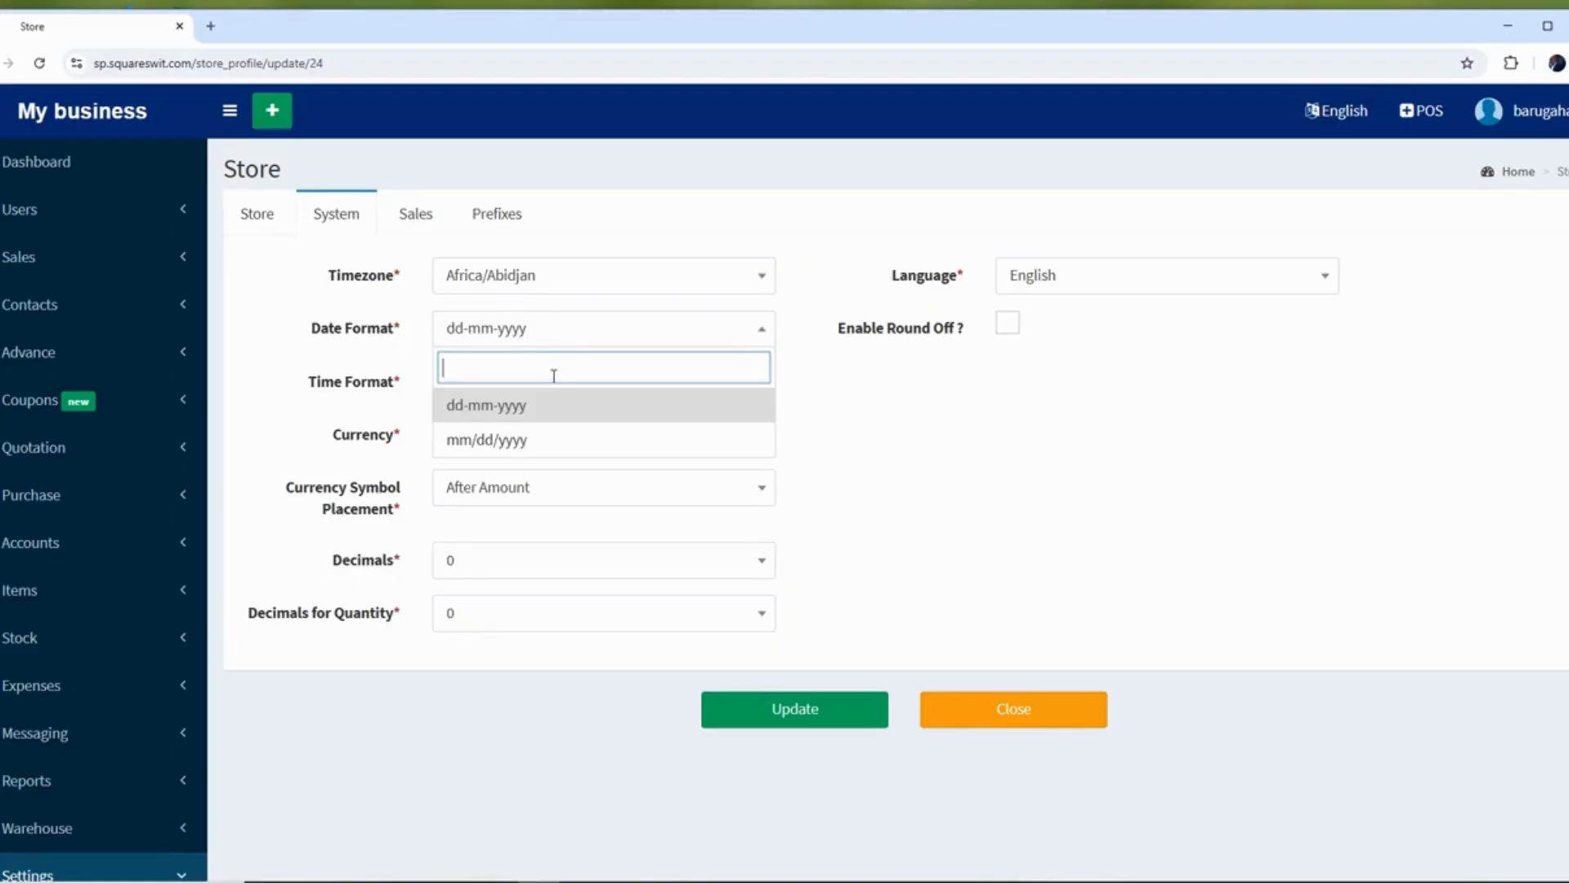
{"action": "left_click", "coordinate": [493, 441]}
{"action": "left_click", "coordinate": [536, 336]}
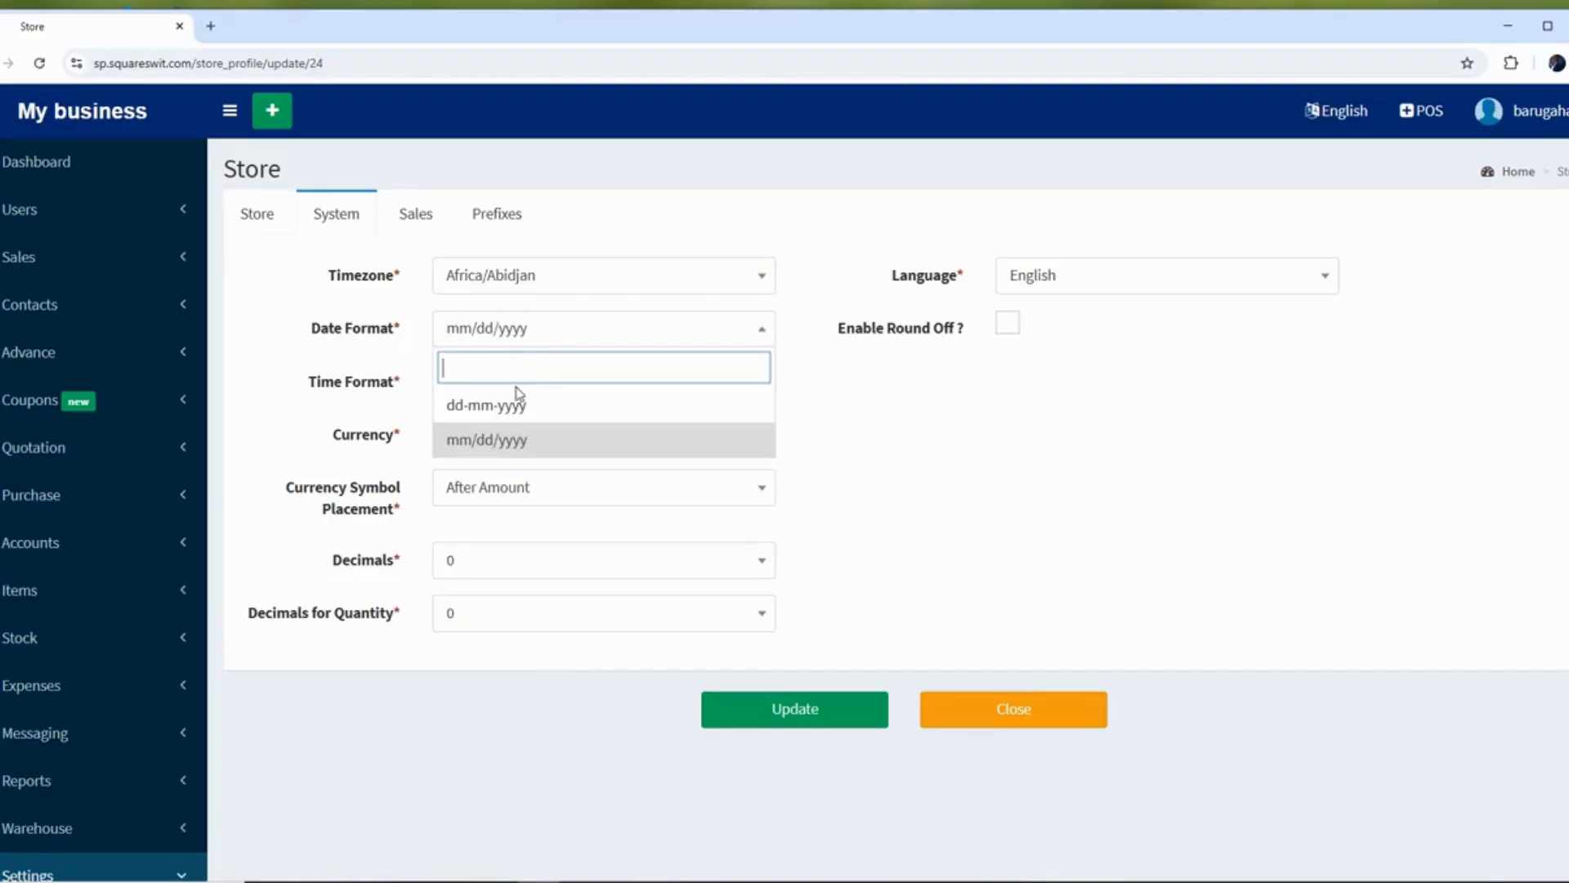
{"action": "left_click", "coordinate": [515, 403]}
{"action": "left_click", "coordinate": [522, 387]}
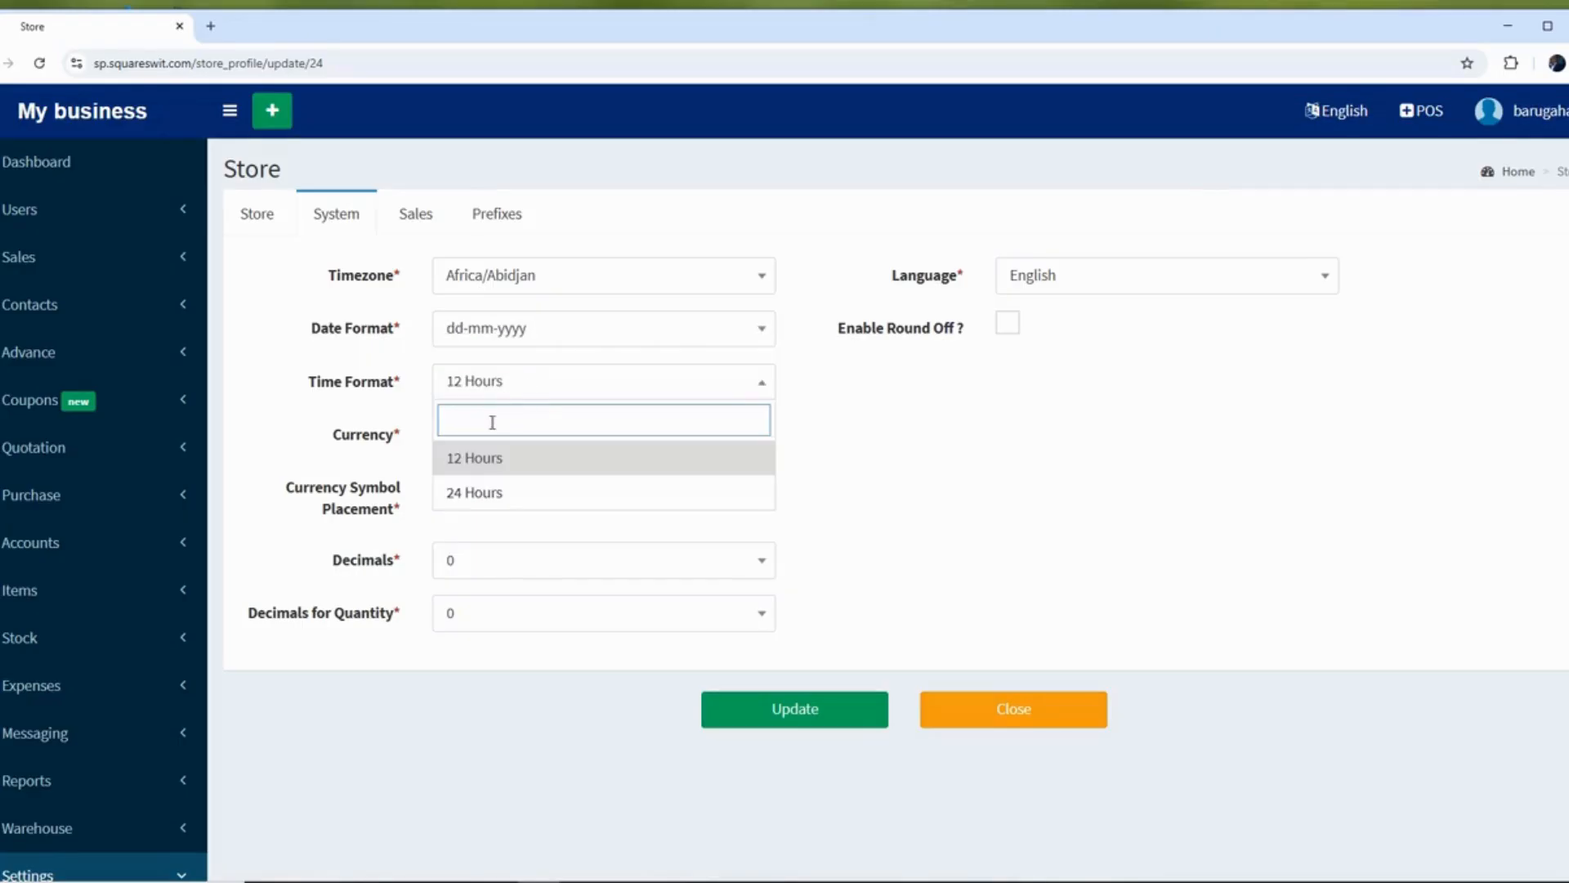
{"action": "left_click", "coordinate": [488, 490]}
{"action": "left_click", "coordinate": [506, 394]}
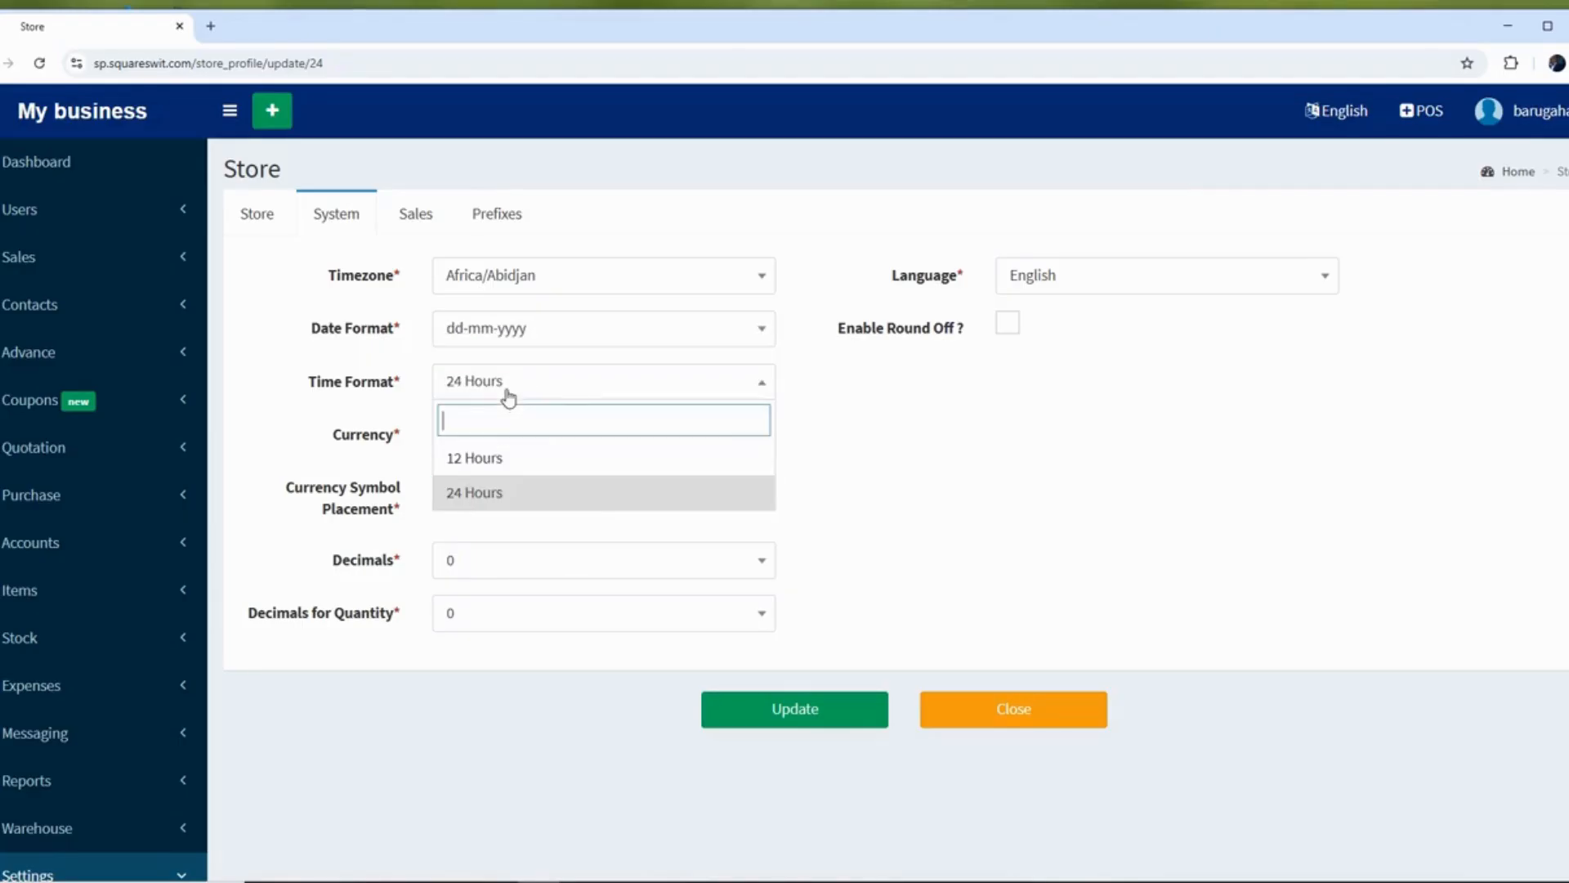
{"action": "left_click", "coordinate": [499, 458]}
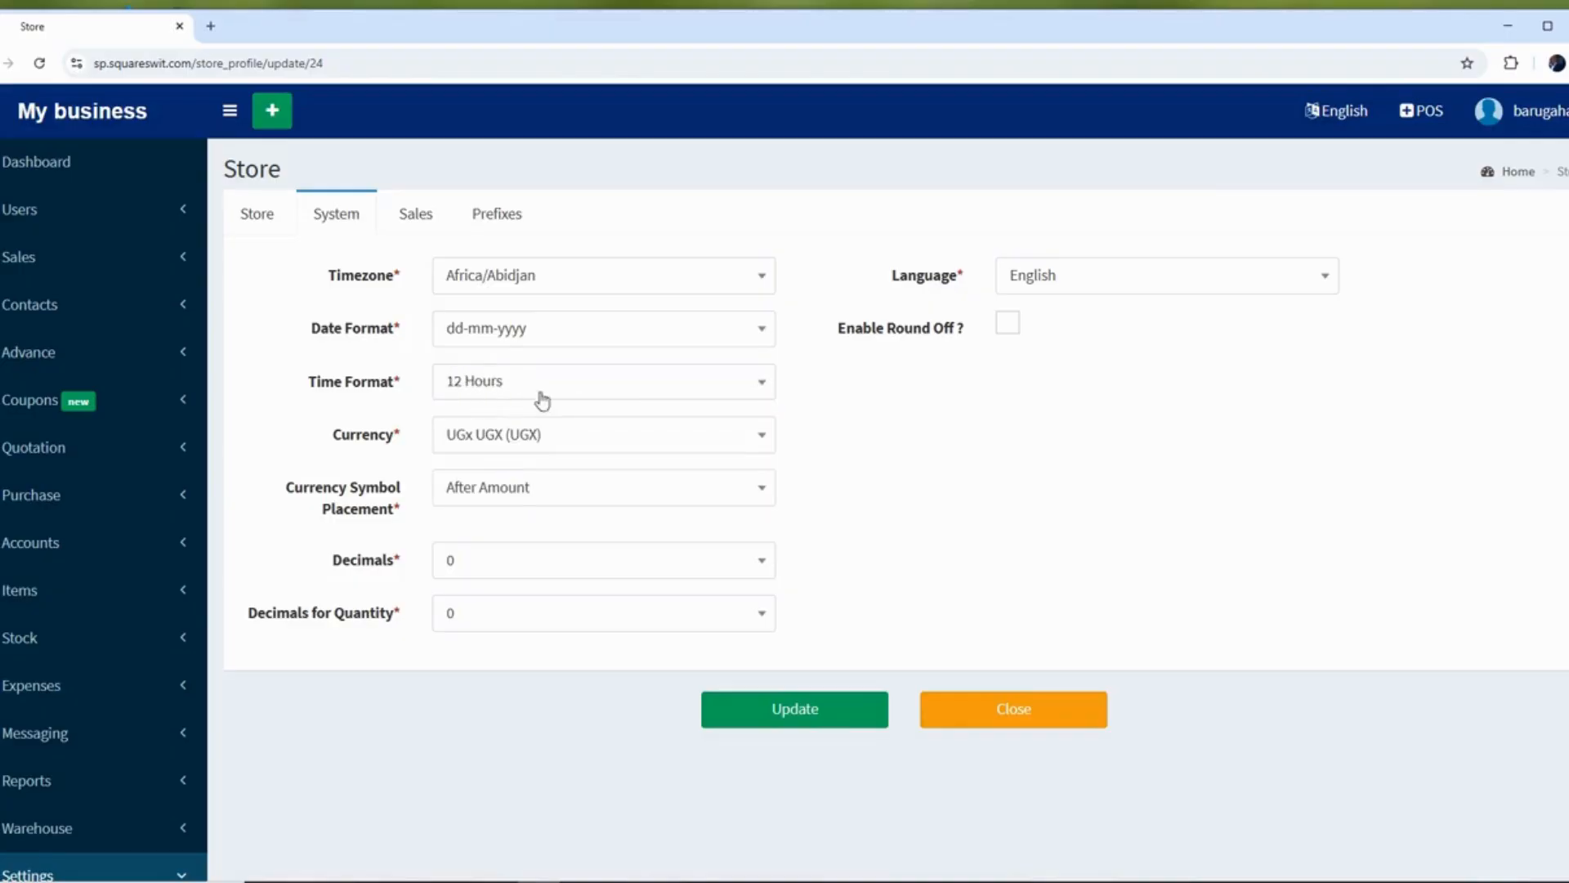
Try Euro EUR (€) as the store currency and return it to UGx UGX (UGX).
{"action": "left_click", "coordinate": [582, 441]}
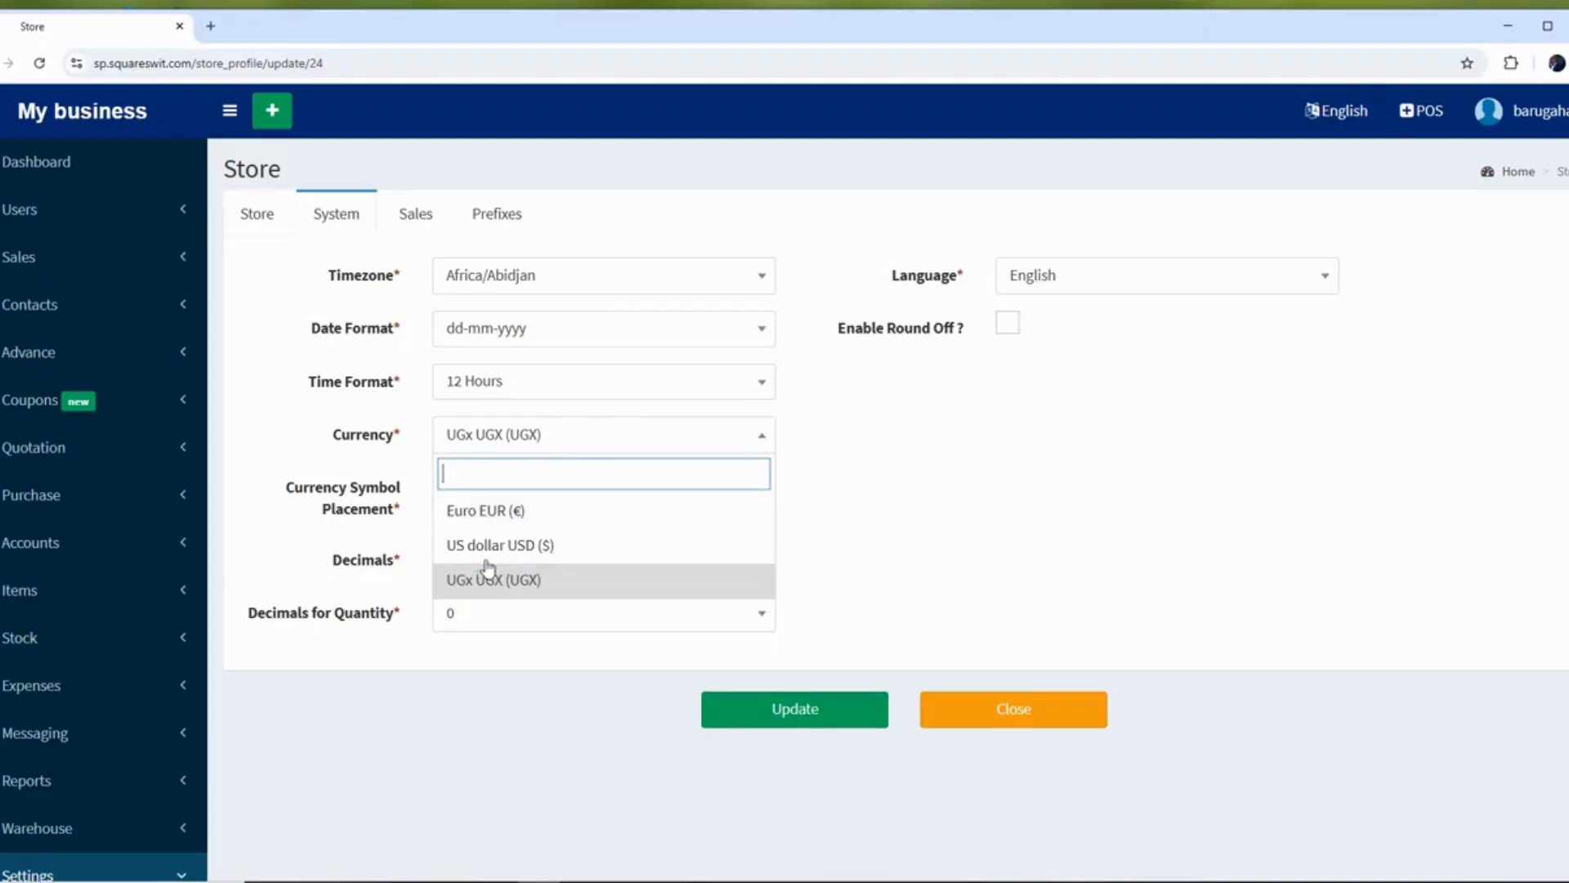
{"action": "left_click", "coordinate": [491, 508]}
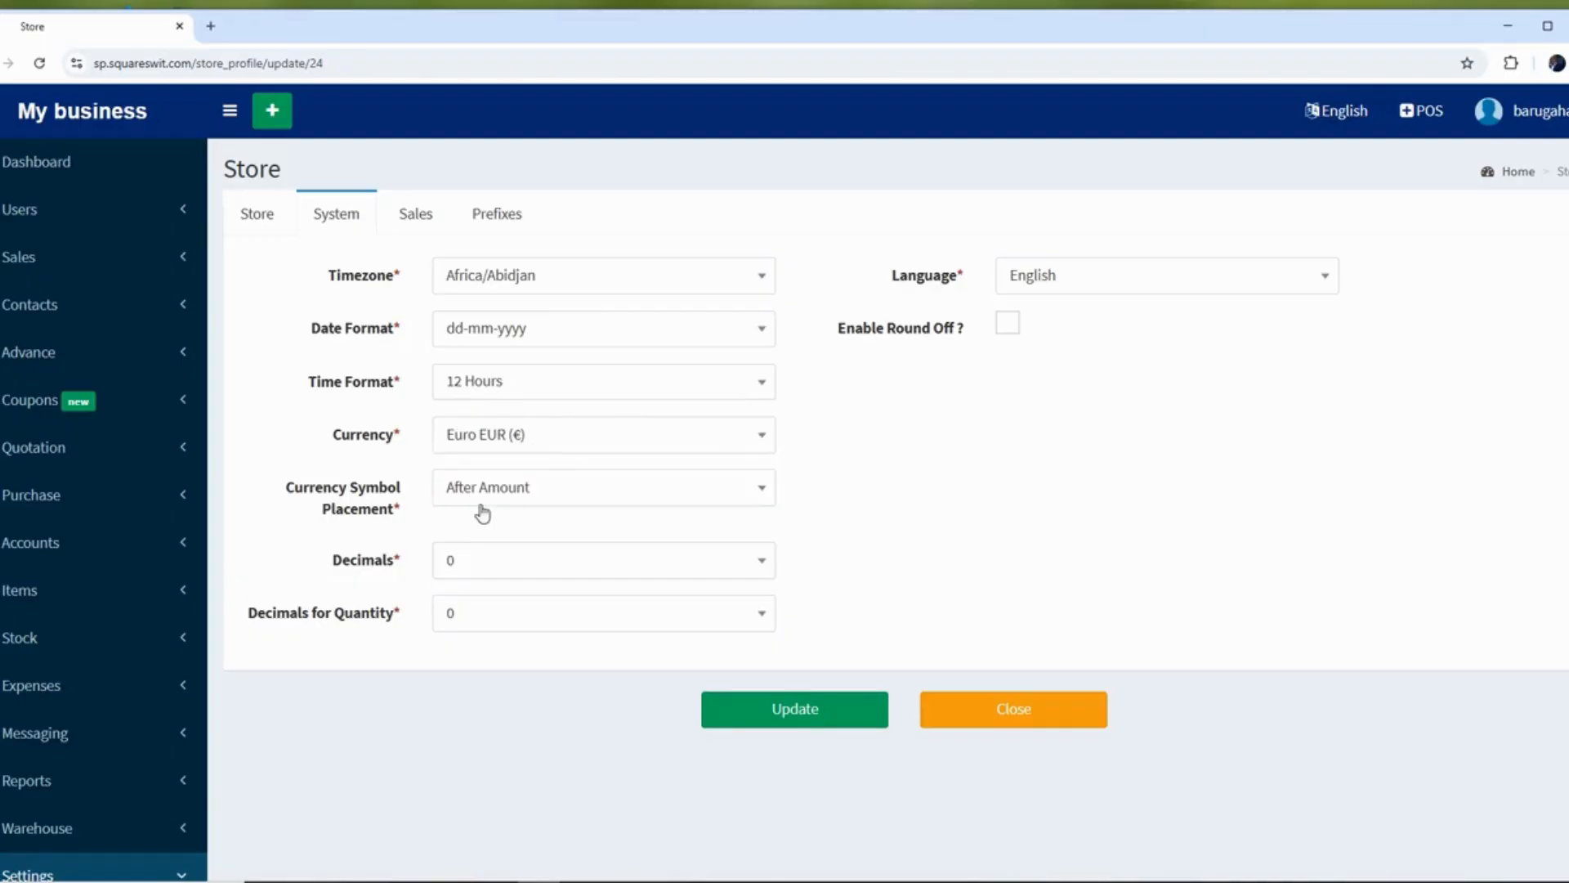
{"action": "left_click", "coordinate": [573, 436]}
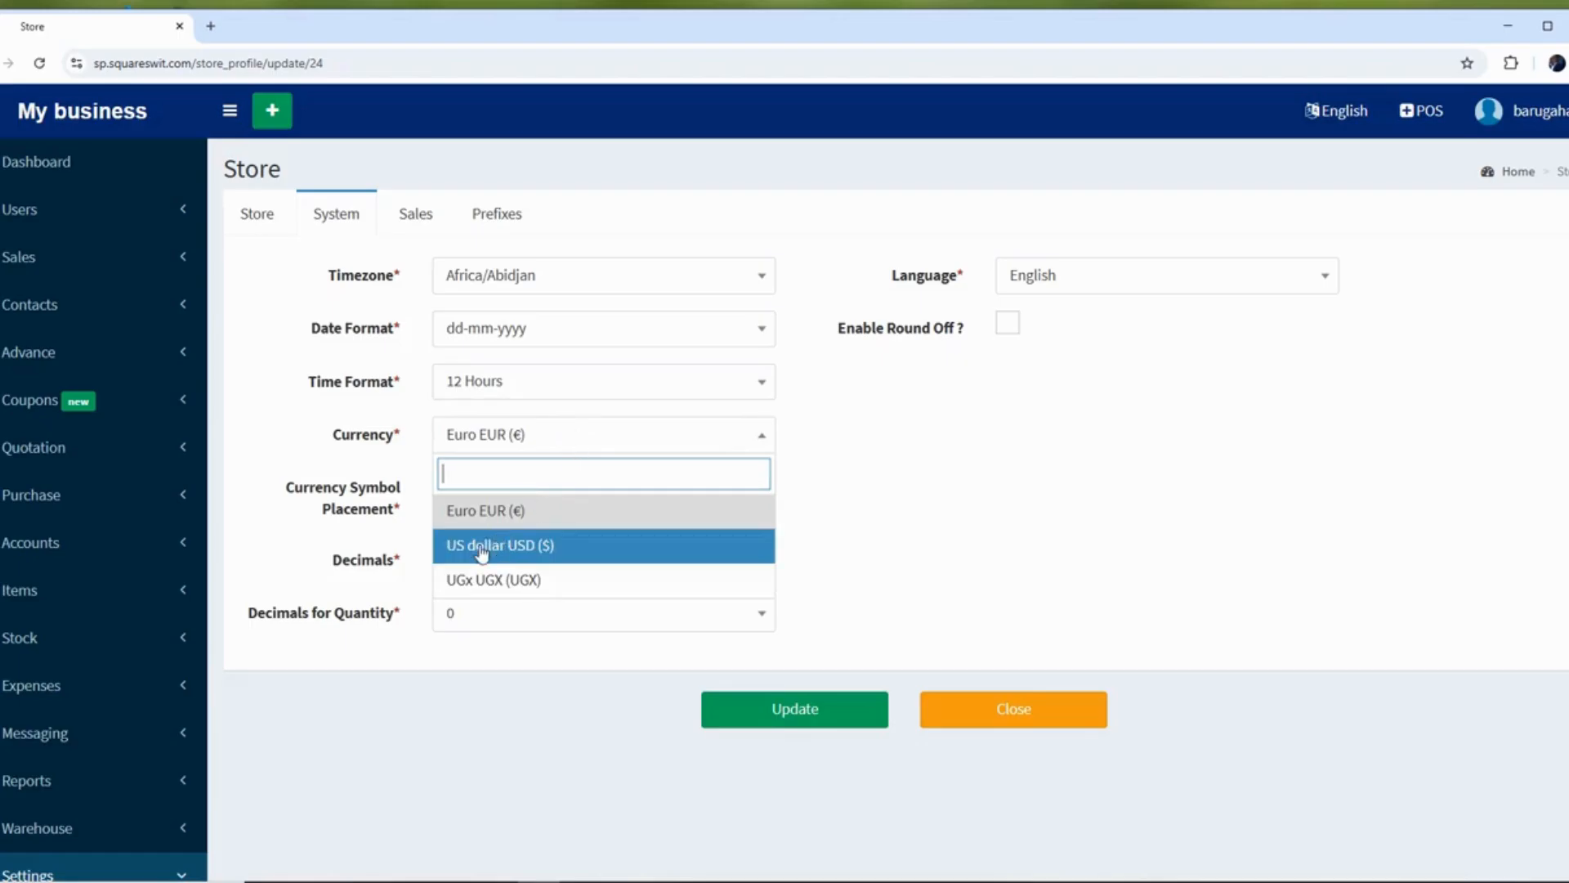
{"action": "left_click", "coordinate": [488, 580]}
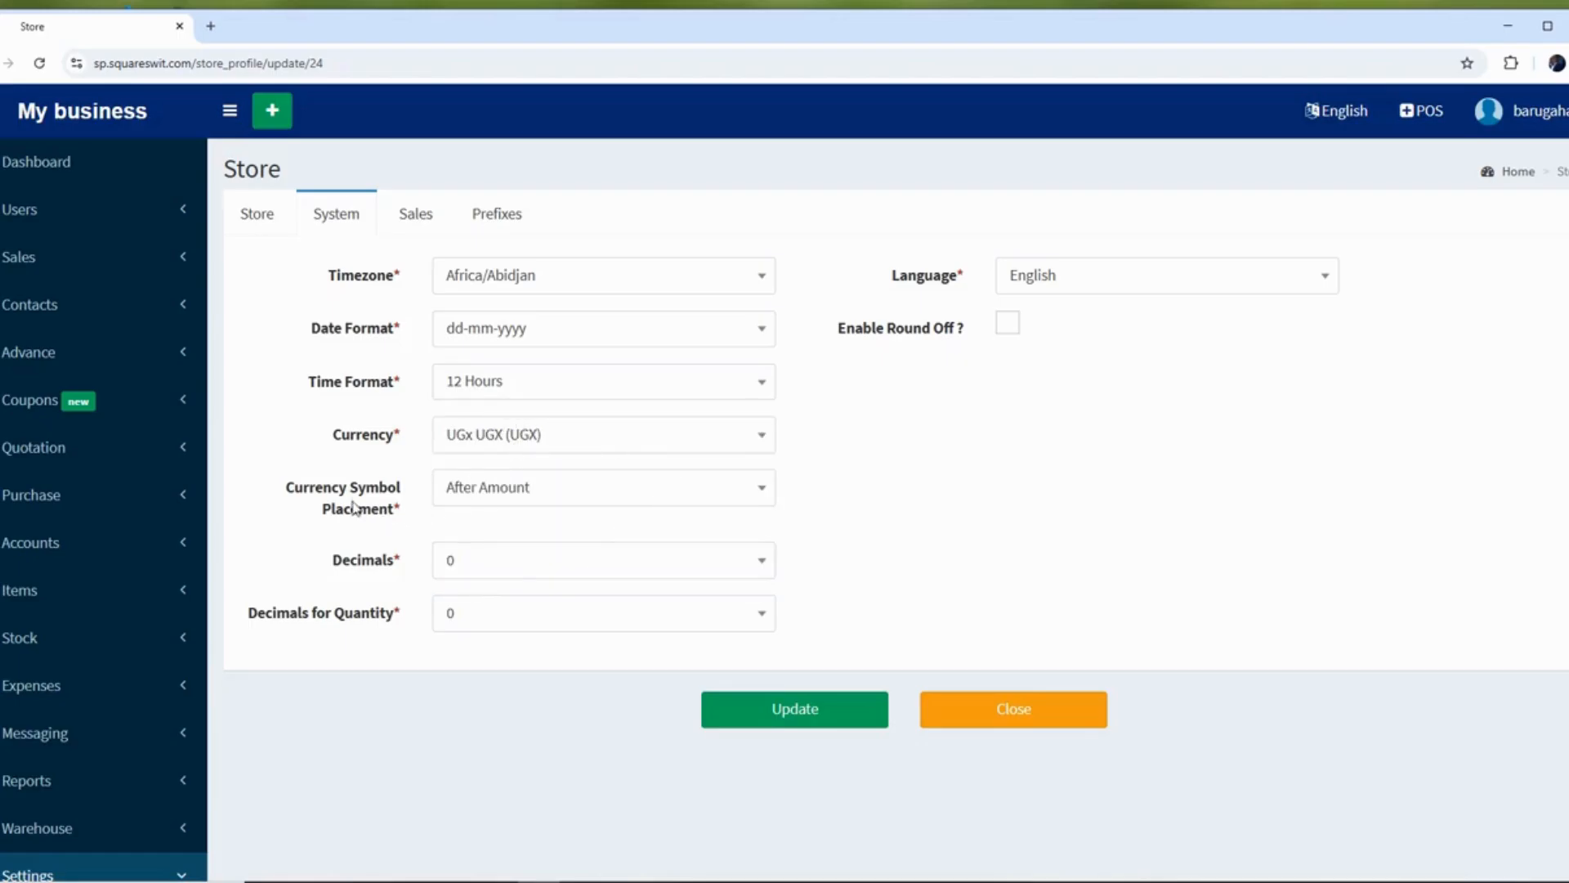
View the available options for Currency Symbol Placement, Decimals, Decimals for Quantity and Language without changing them.
{"action": "left_click", "coordinate": [560, 499]}
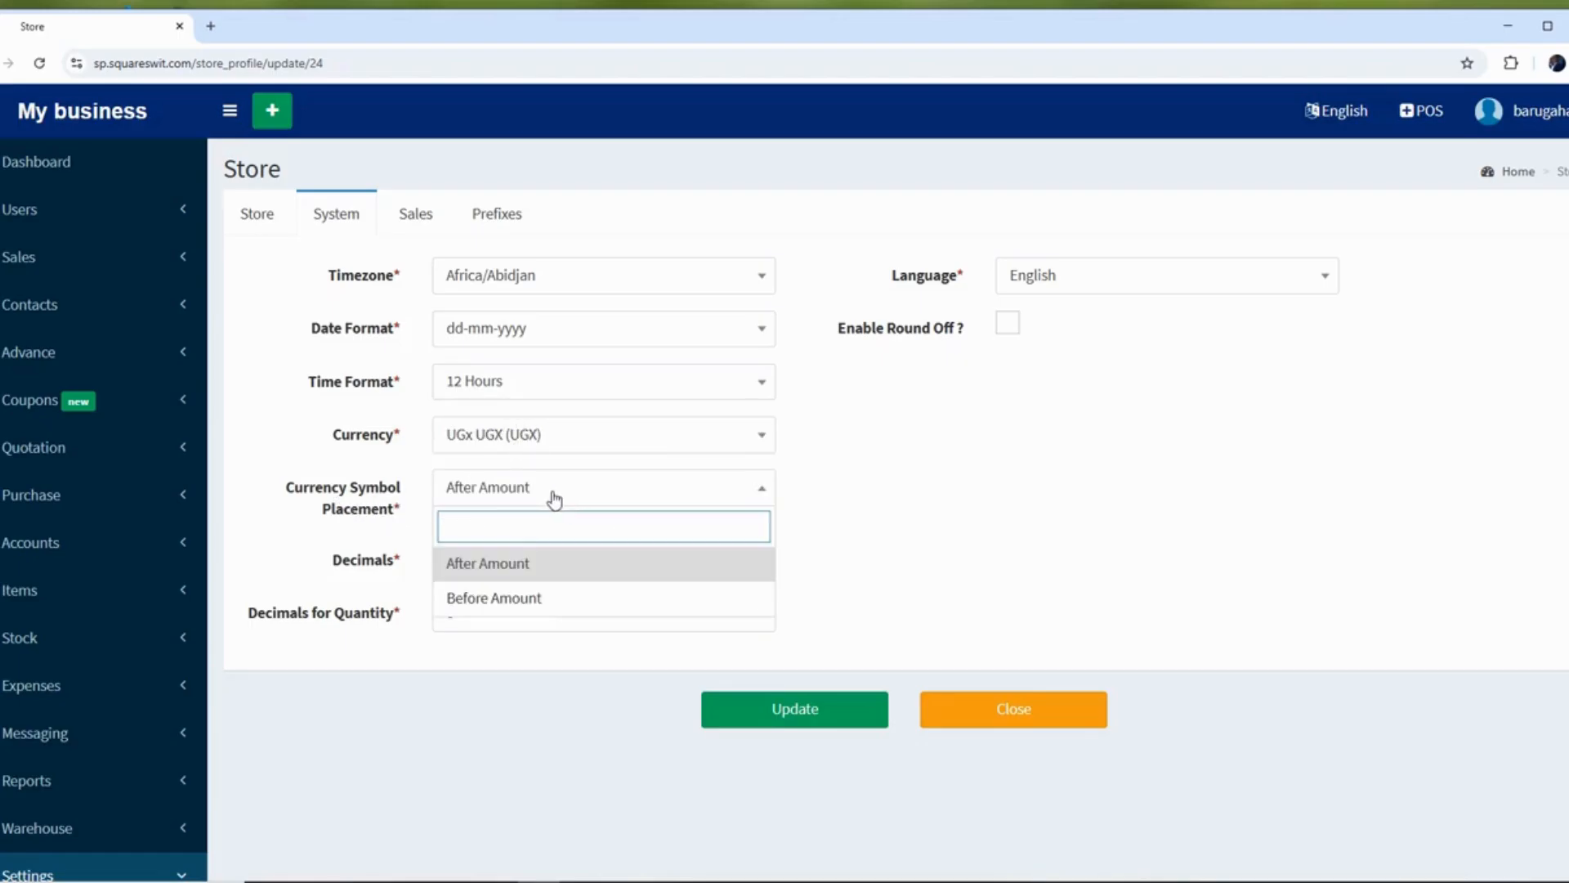
{"action": "left_click", "coordinate": [550, 500]}
{"action": "left_click", "coordinate": [490, 576]}
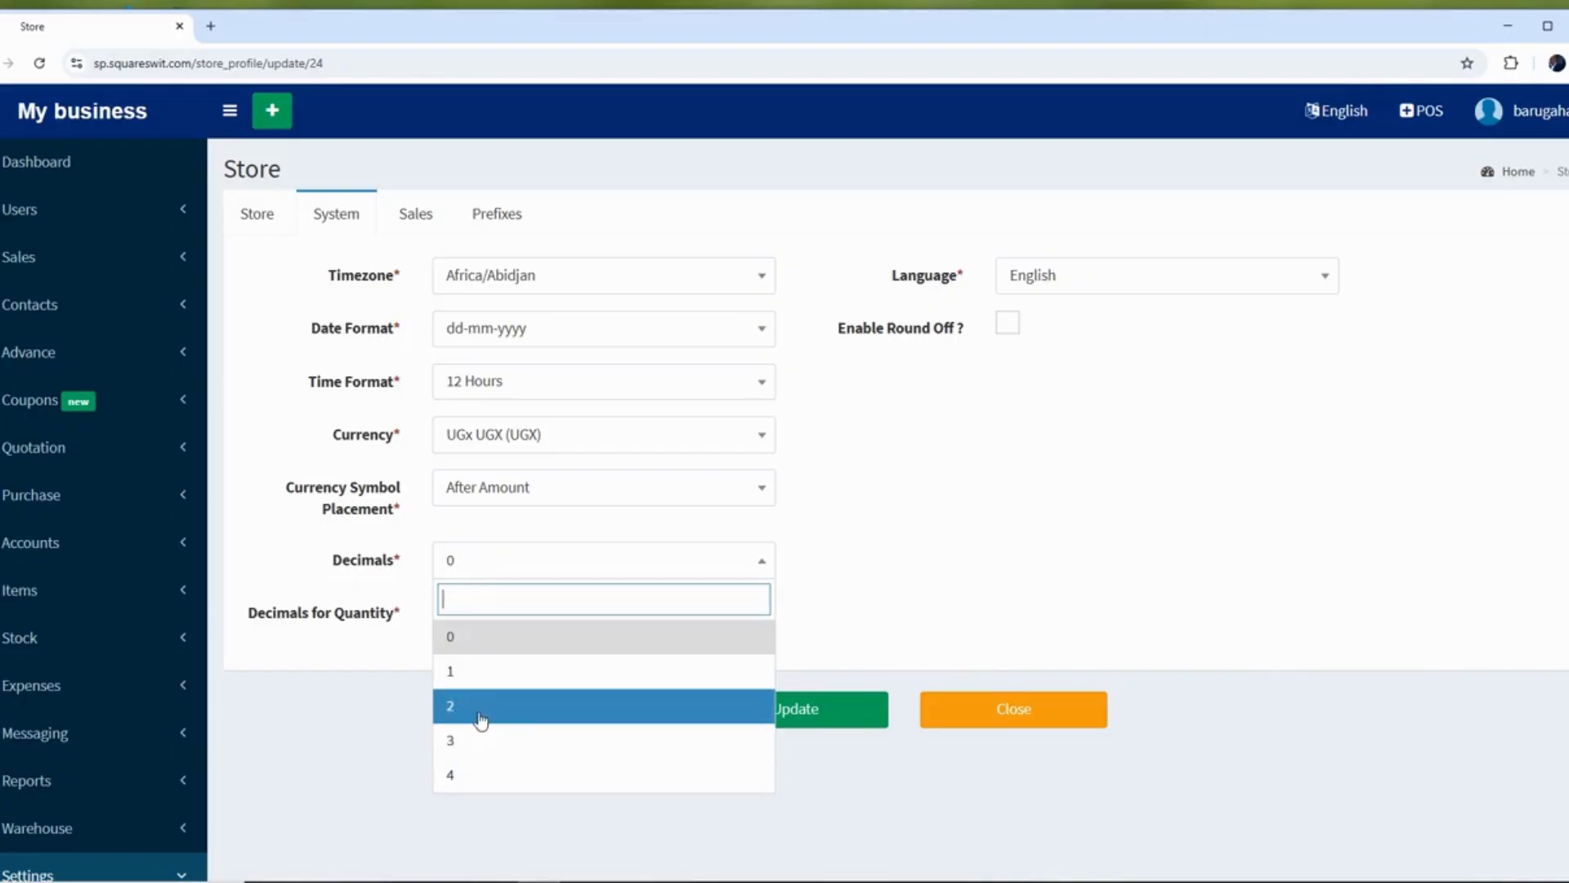
{"action": "left_click", "coordinate": [526, 569]}
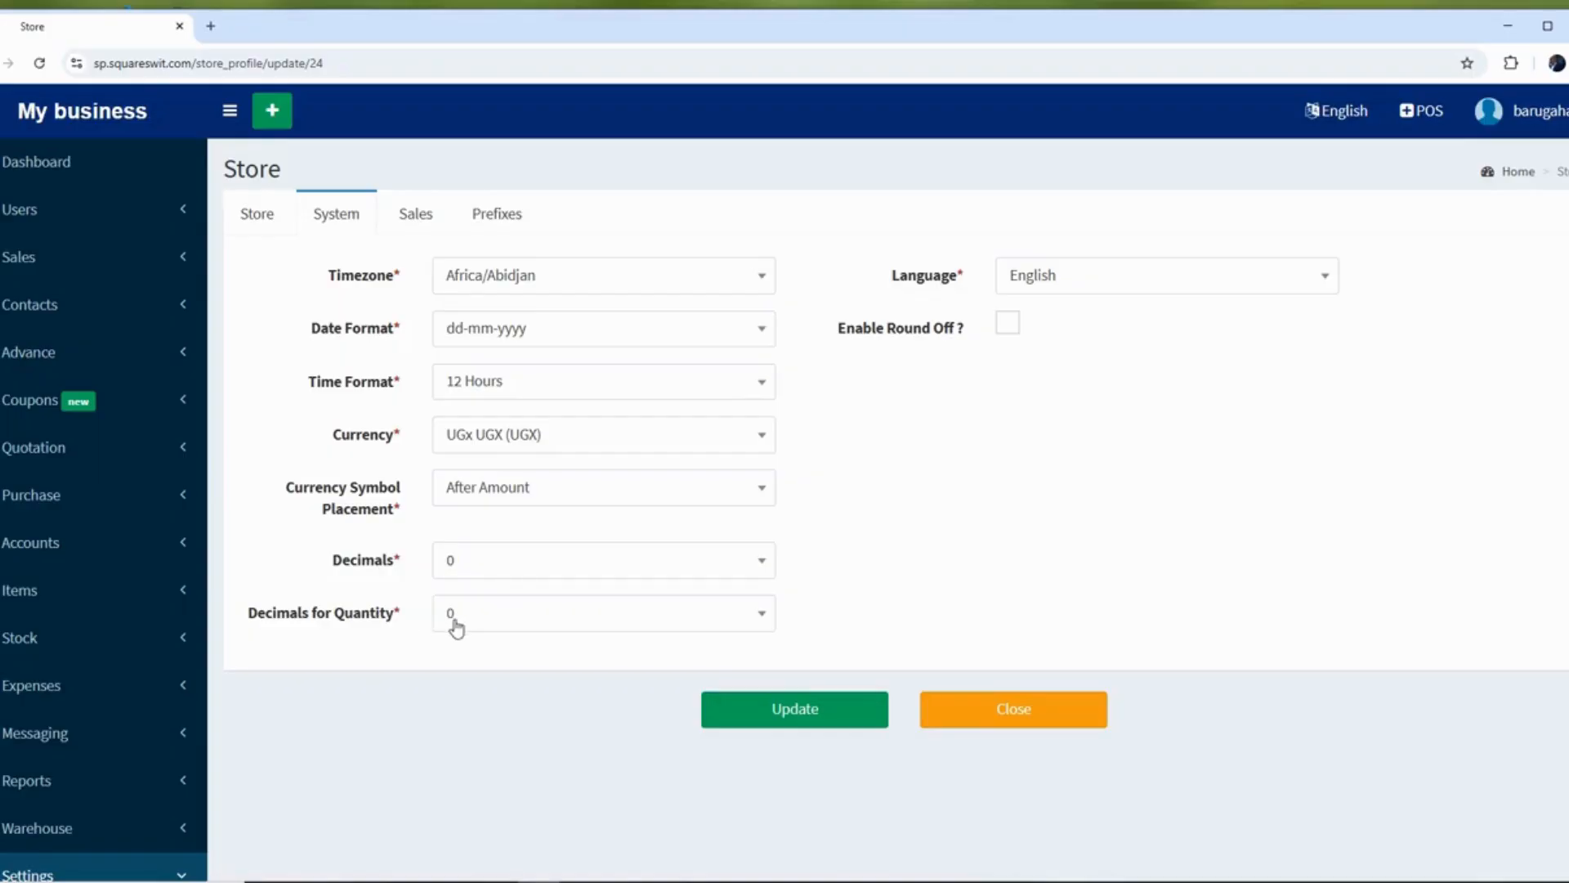
{"action": "left_click", "coordinate": [517, 622]}
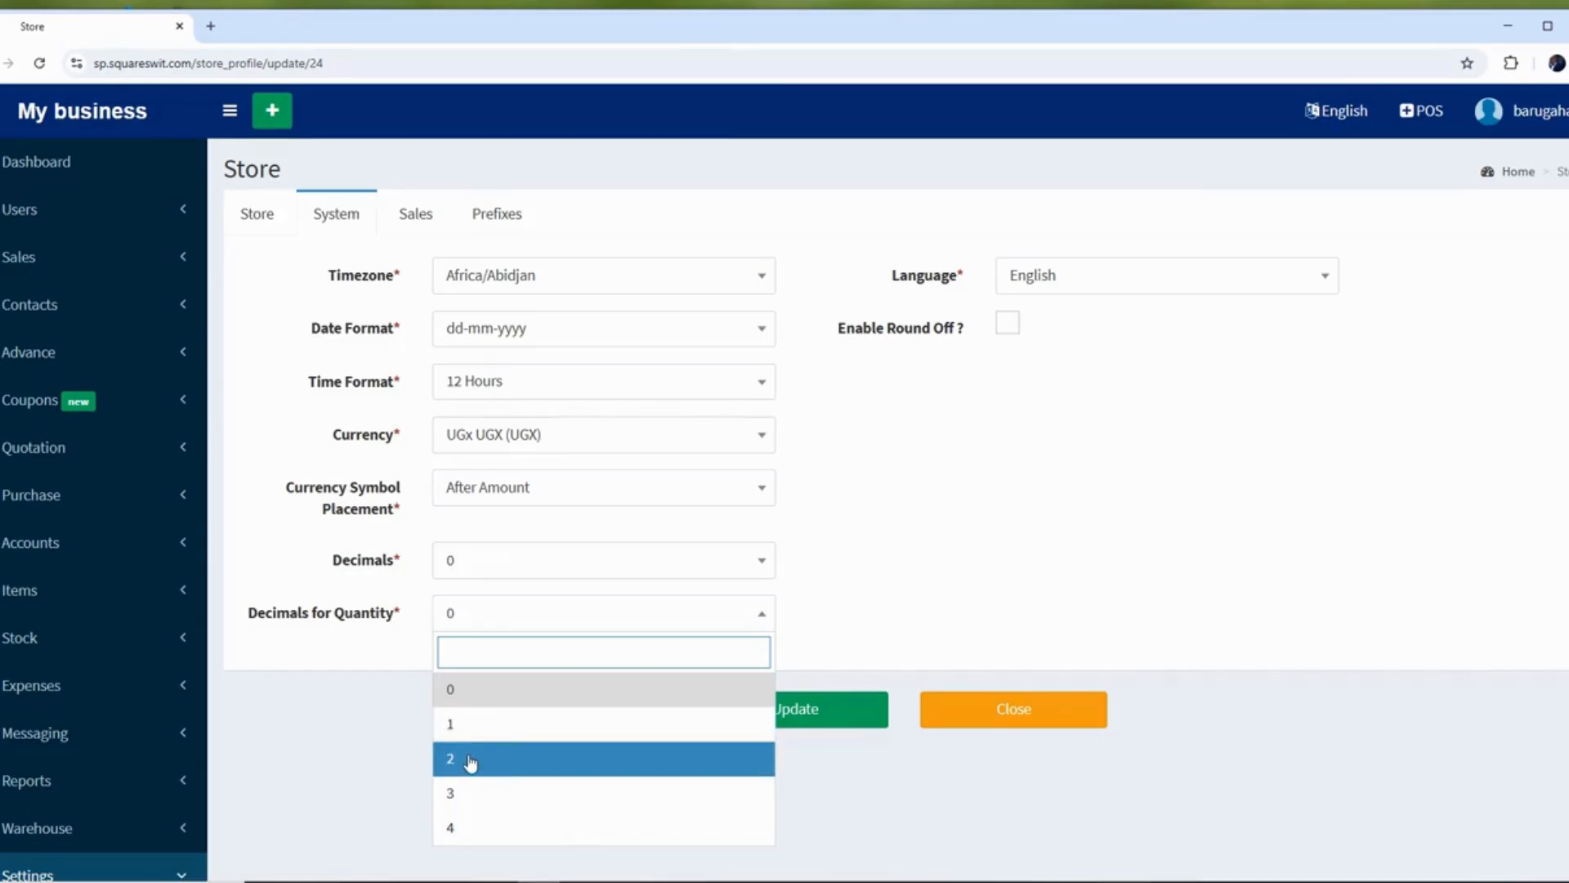
{"action": "left_click", "coordinate": [384, 641]}
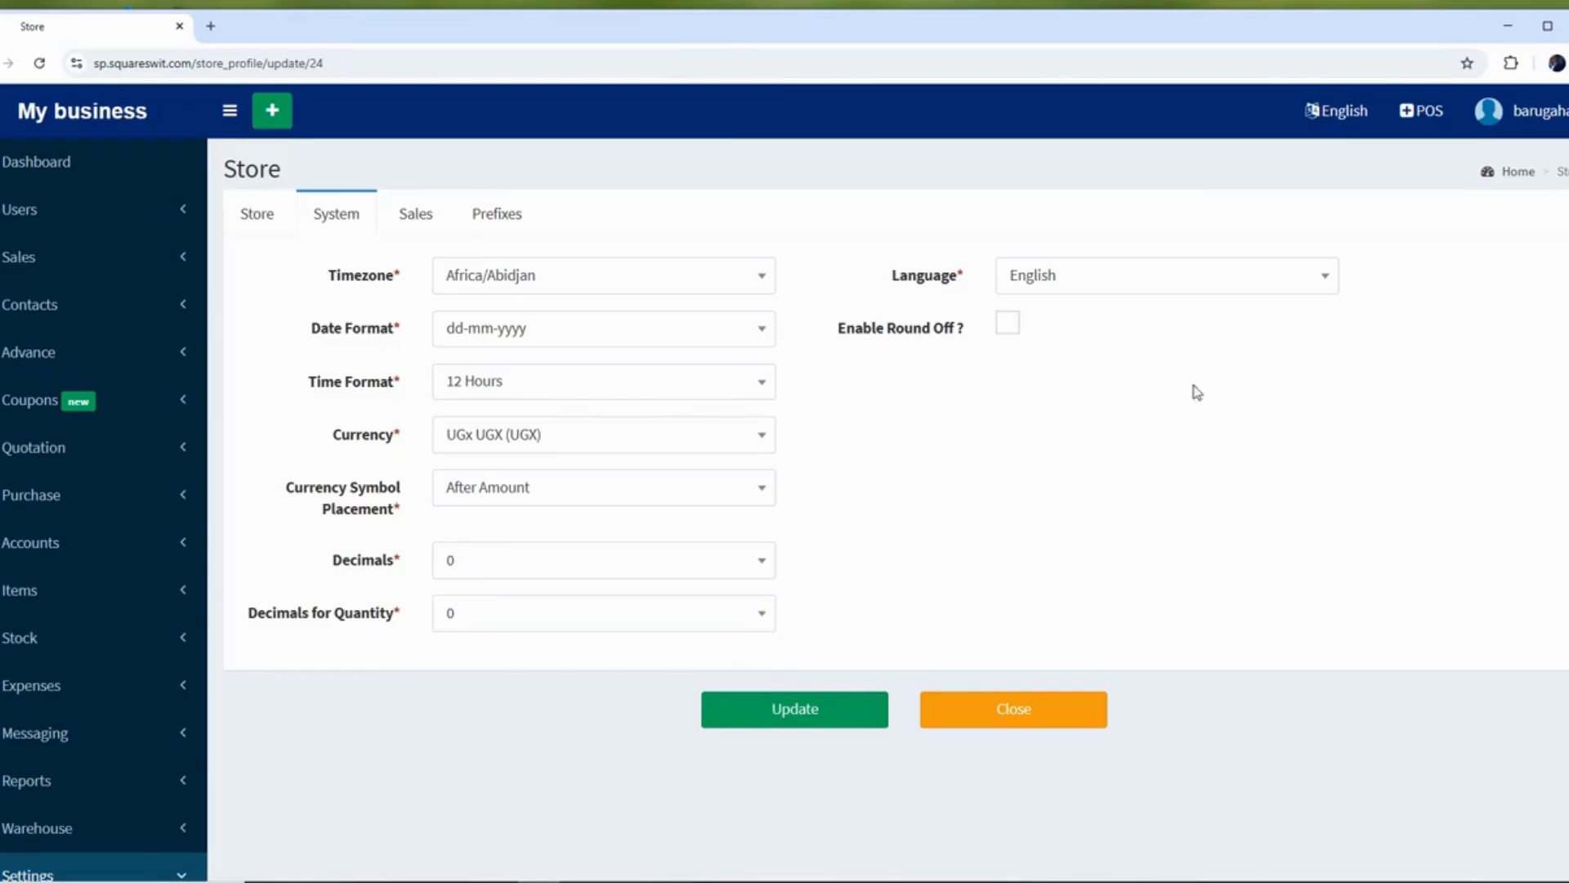
{"action": "left_click", "coordinate": [1243, 275]}
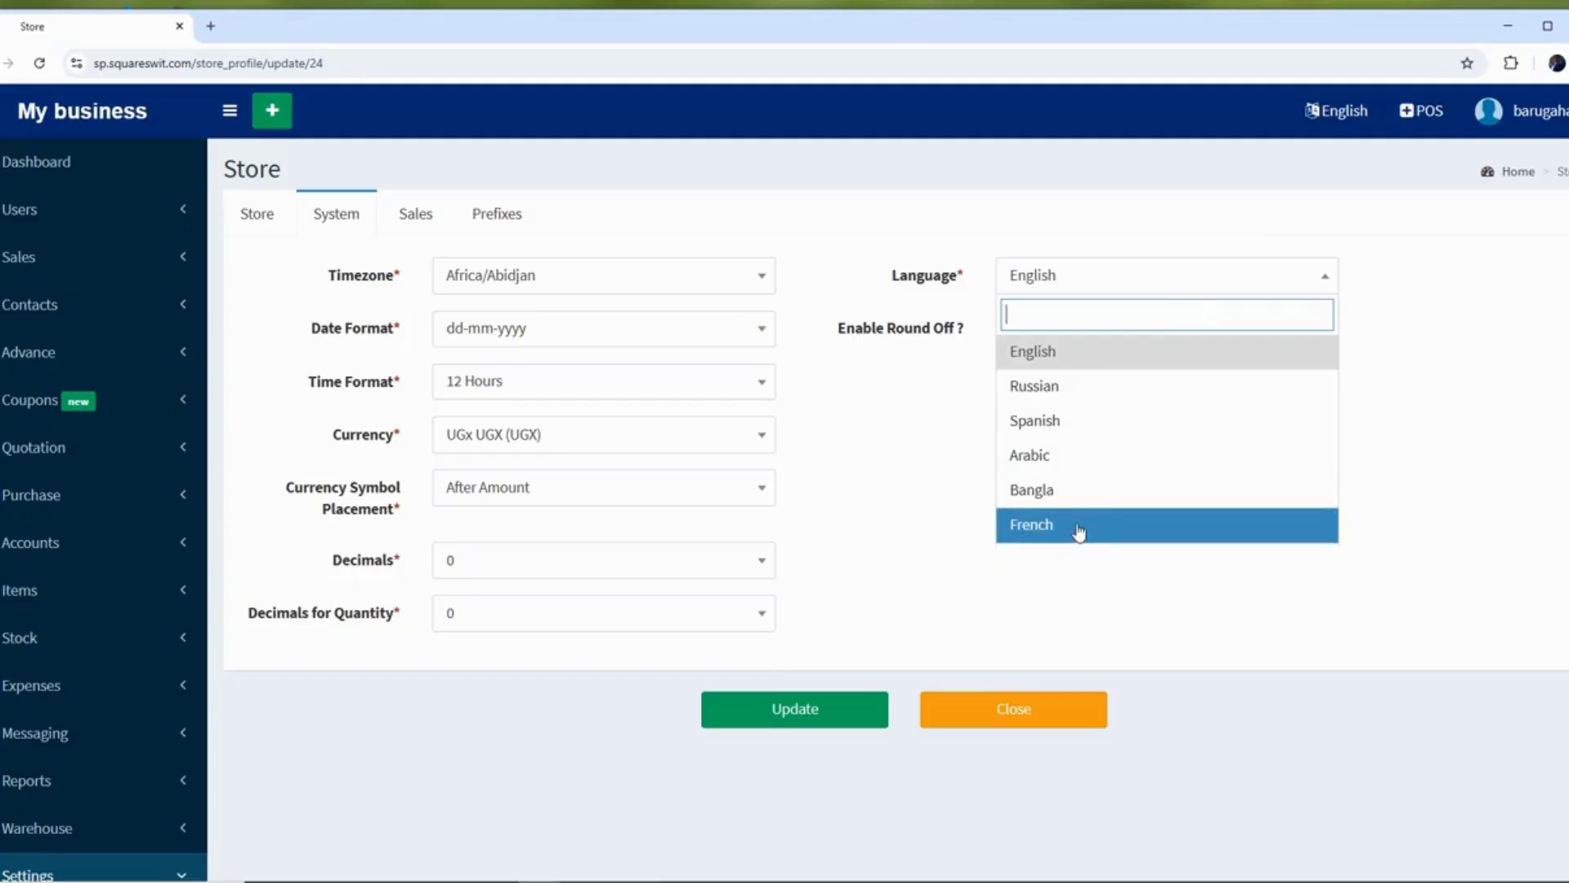
{"action": "left_click", "coordinate": [931, 419]}
View the Sales section and examine the Prefixes section, including the Category, Supplier and Purchase Return prefixes.
{"action": "left_click", "coordinate": [429, 214]}
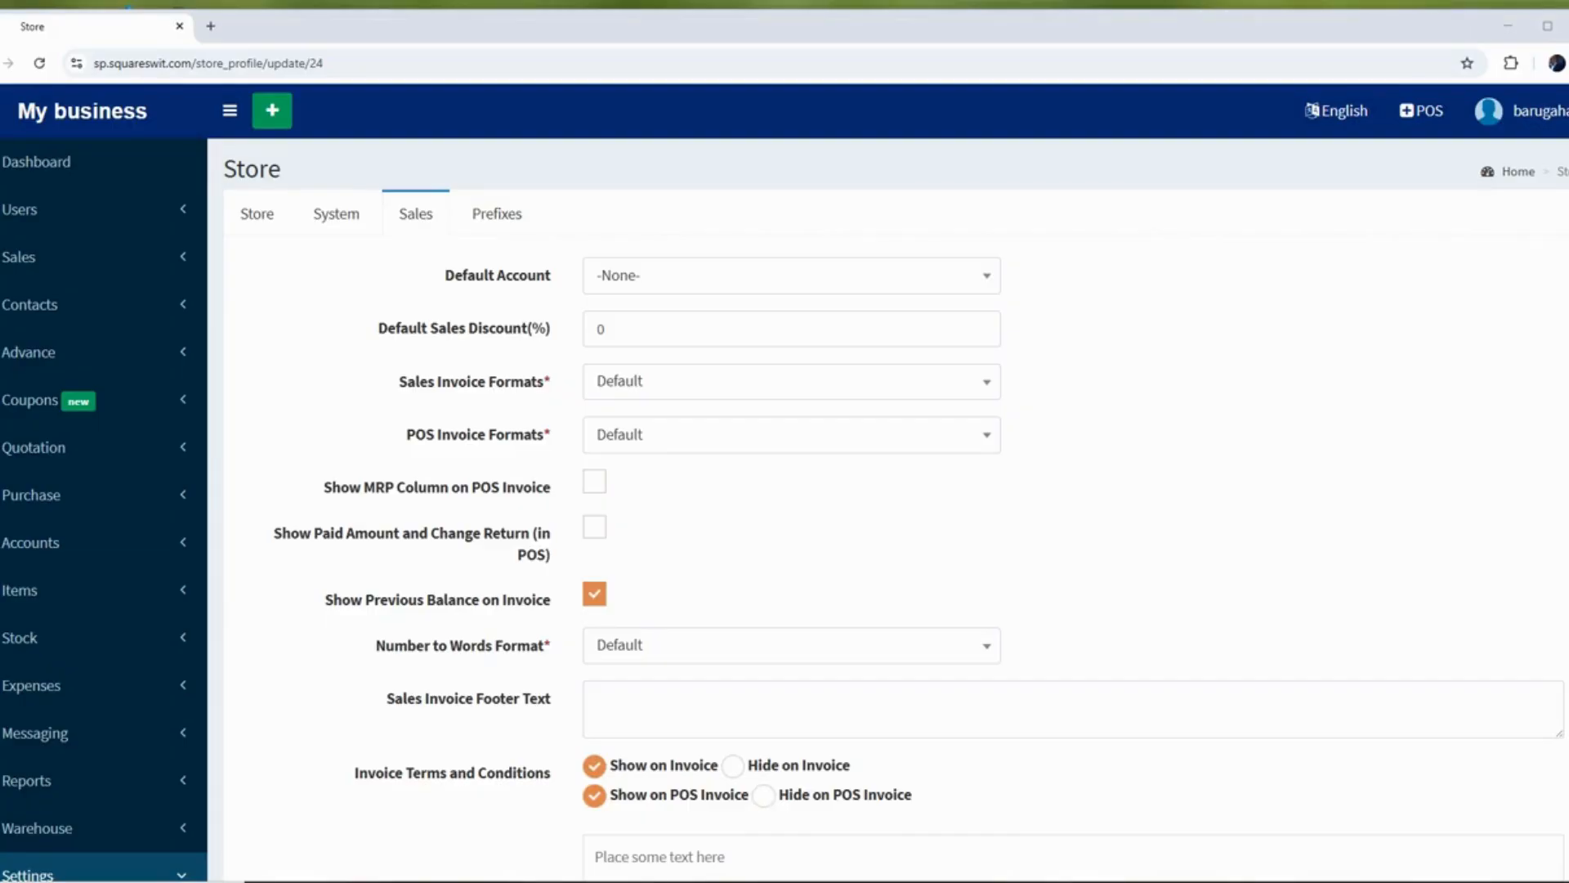
{"action": "left_click", "coordinate": [505, 228]}
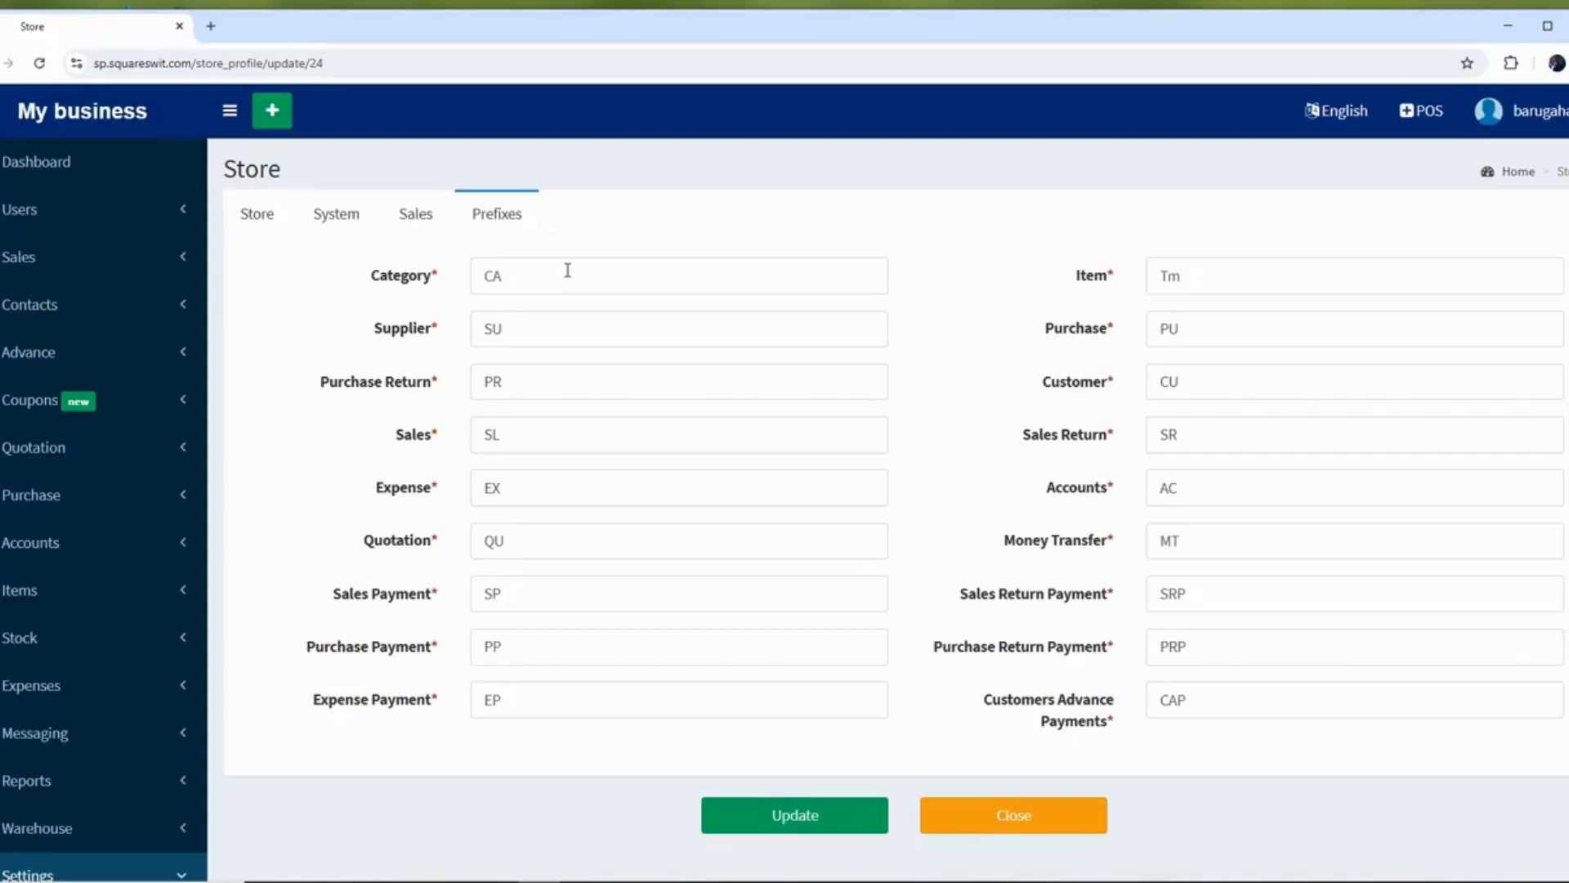
{"action": "left_click", "coordinate": [519, 278]}
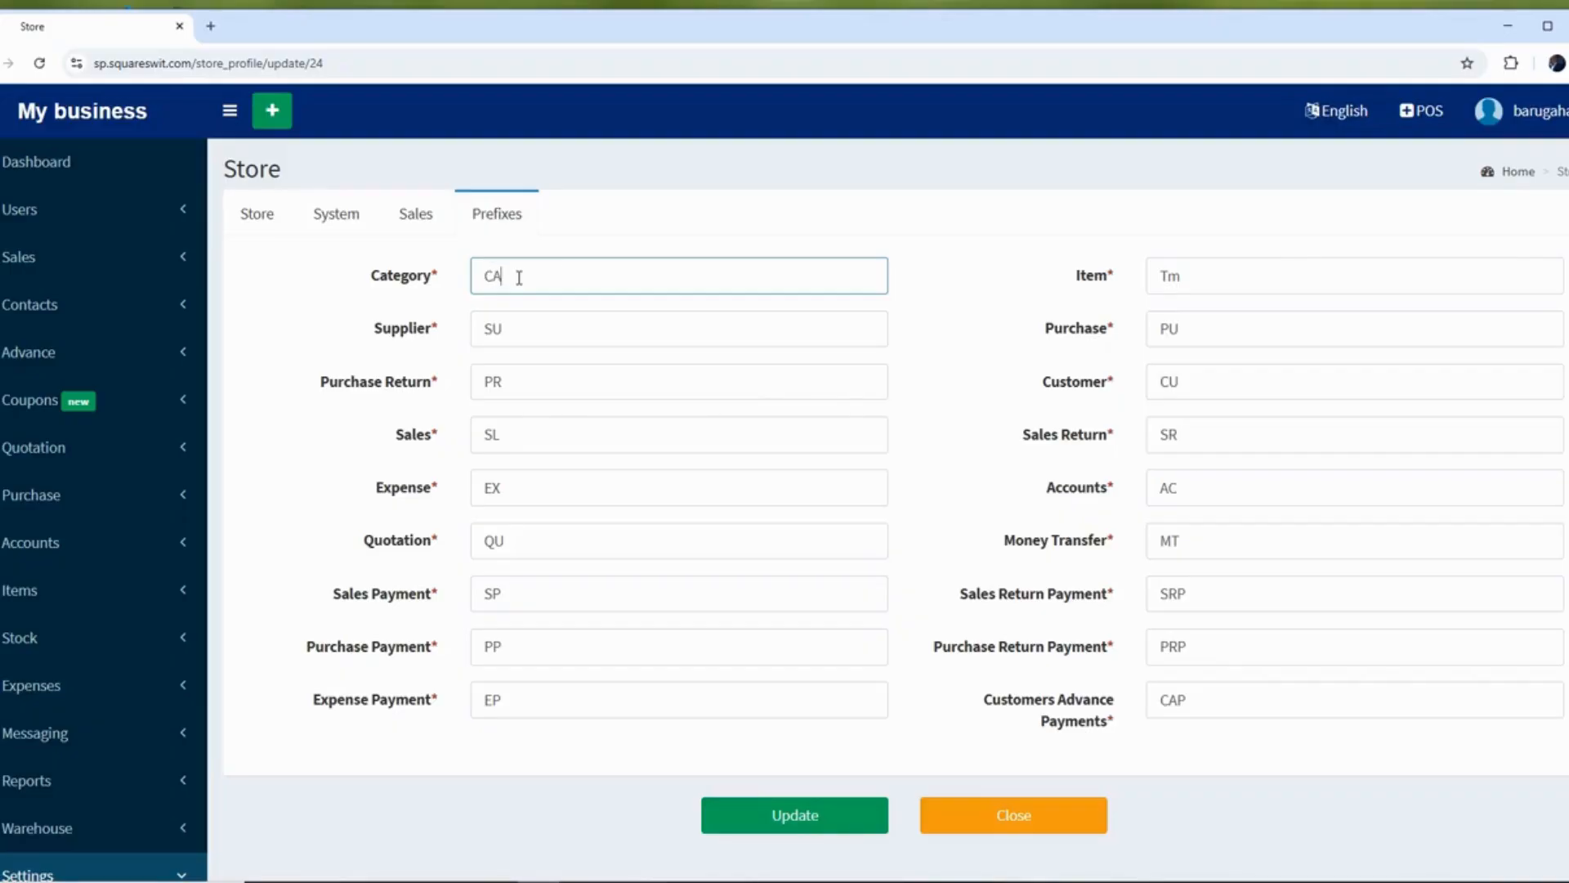
{"action": "left_click", "coordinate": [536, 332]}
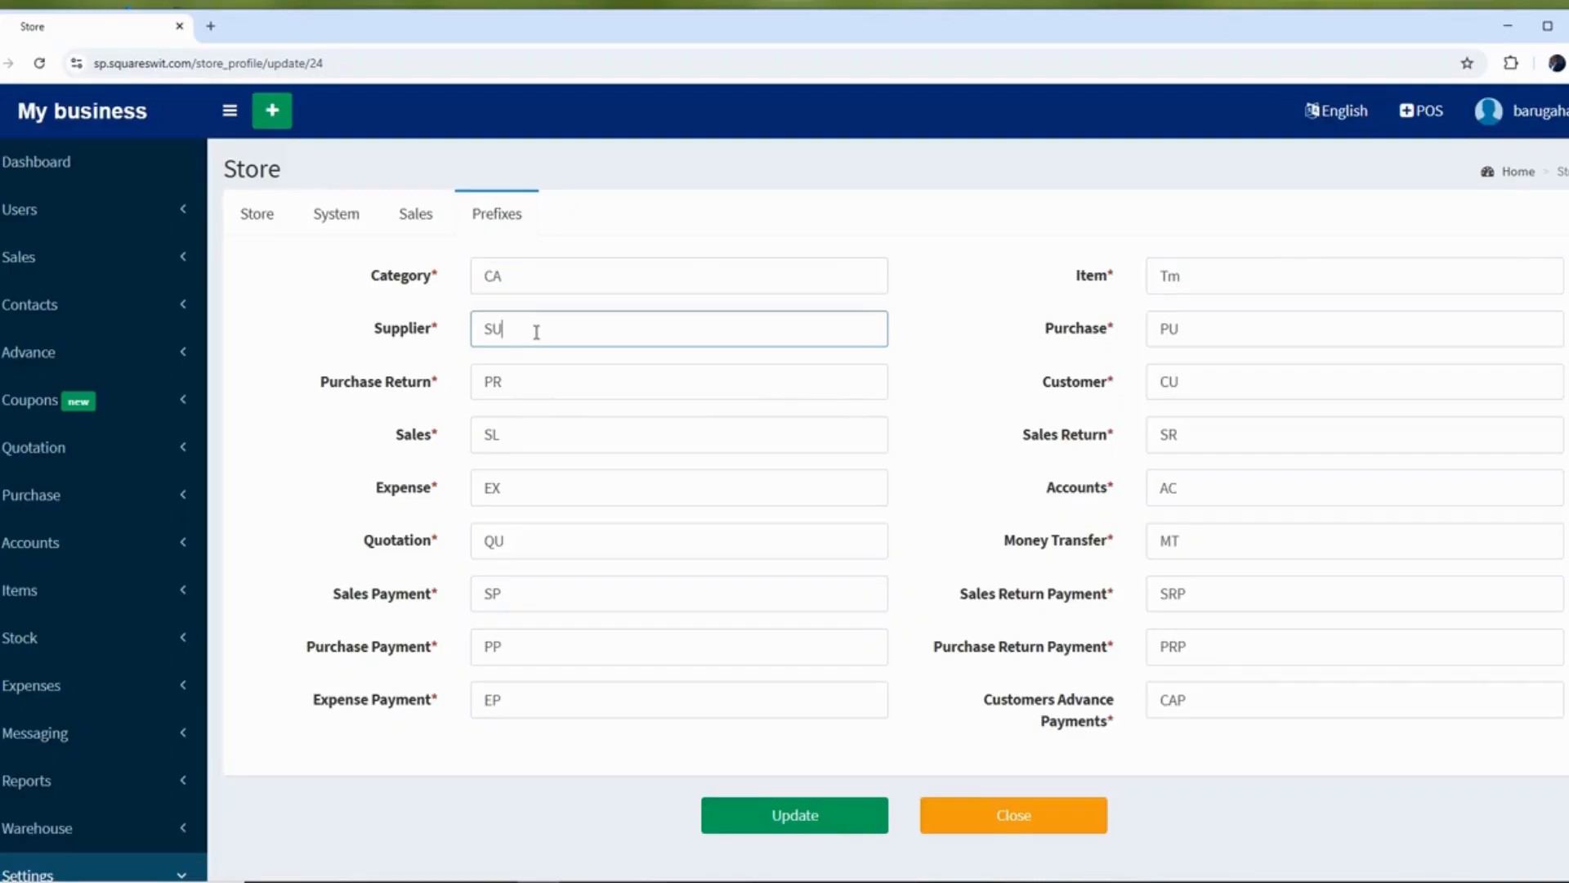
{"action": "left_click", "coordinate": [537, 378]}
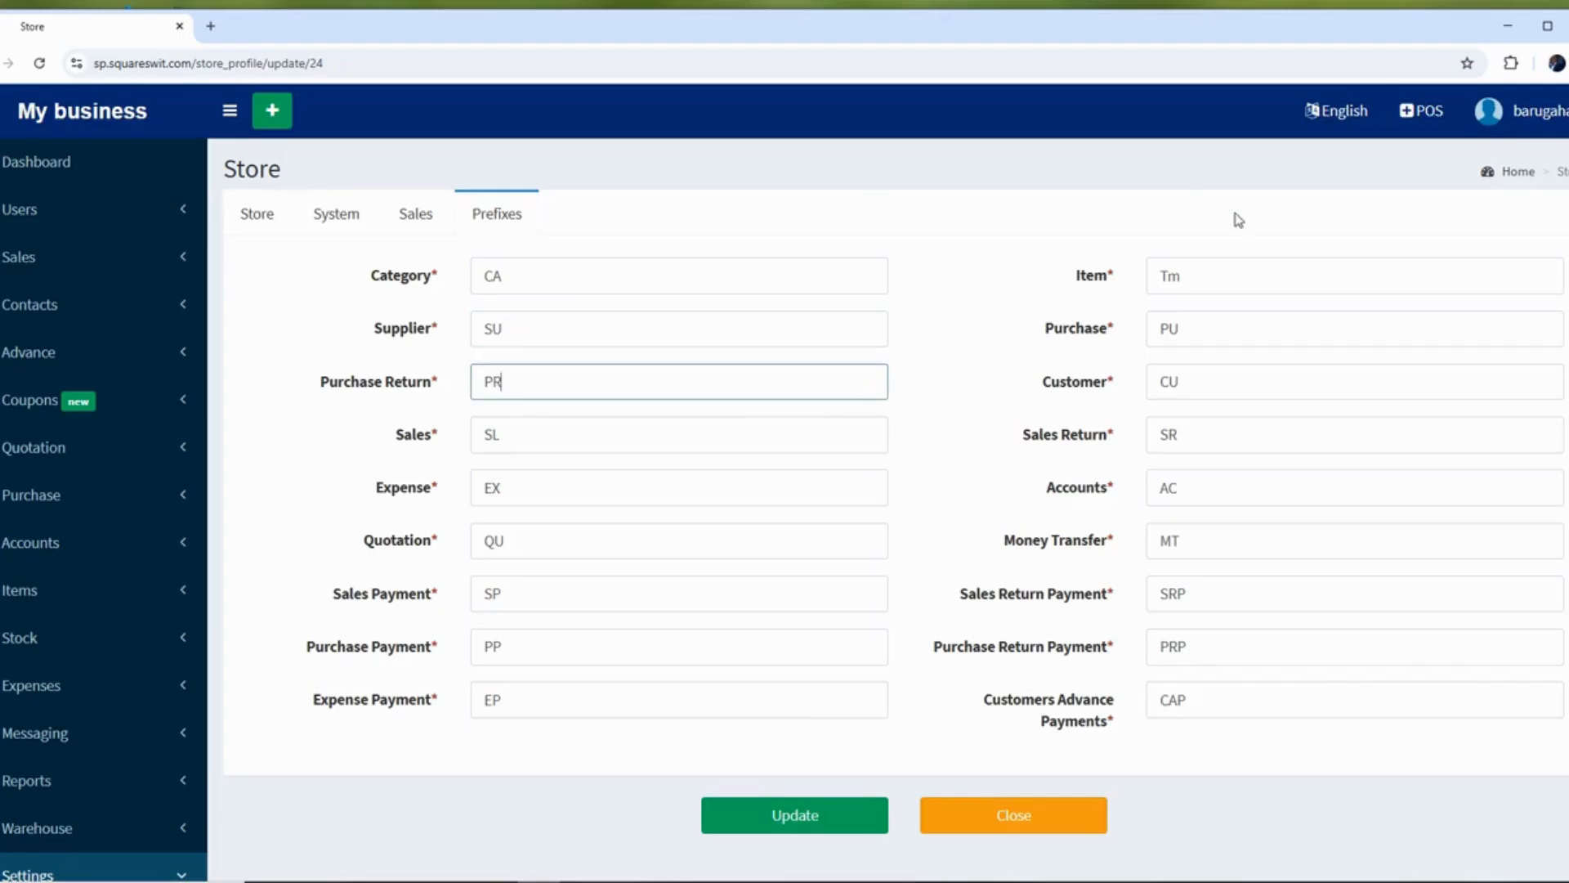
{"action": "scroll", "coordinate": [918, 488], "scroll_direction": "down", "scroll_amount": 3}
{"action": "scroll", "coordinate": [918, 488], "scroll_direction": "up", "scroll_amount": 3}
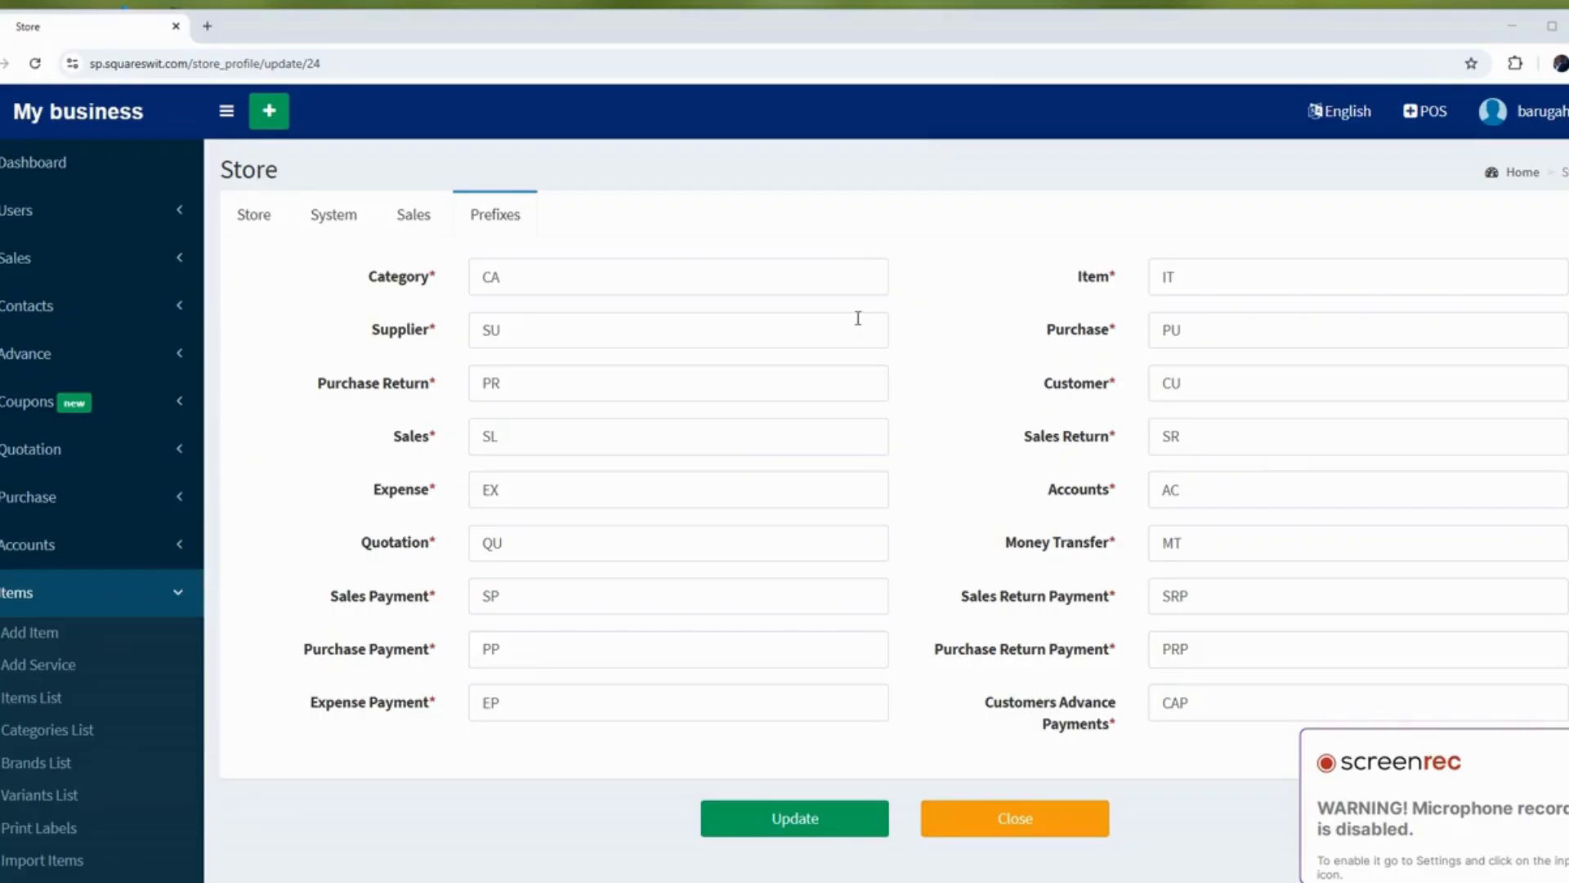
Open the form for adding a new item and check the prefix used in its Item Code.
{"action": "scroll", "coordinate": [1133, 448], "scroll_direction": "down", "scroll_amount": 1}
{"action": "scroll", "coordinate": [1132, 448], "scroll_direction": "up", "scroll_amount": 1}
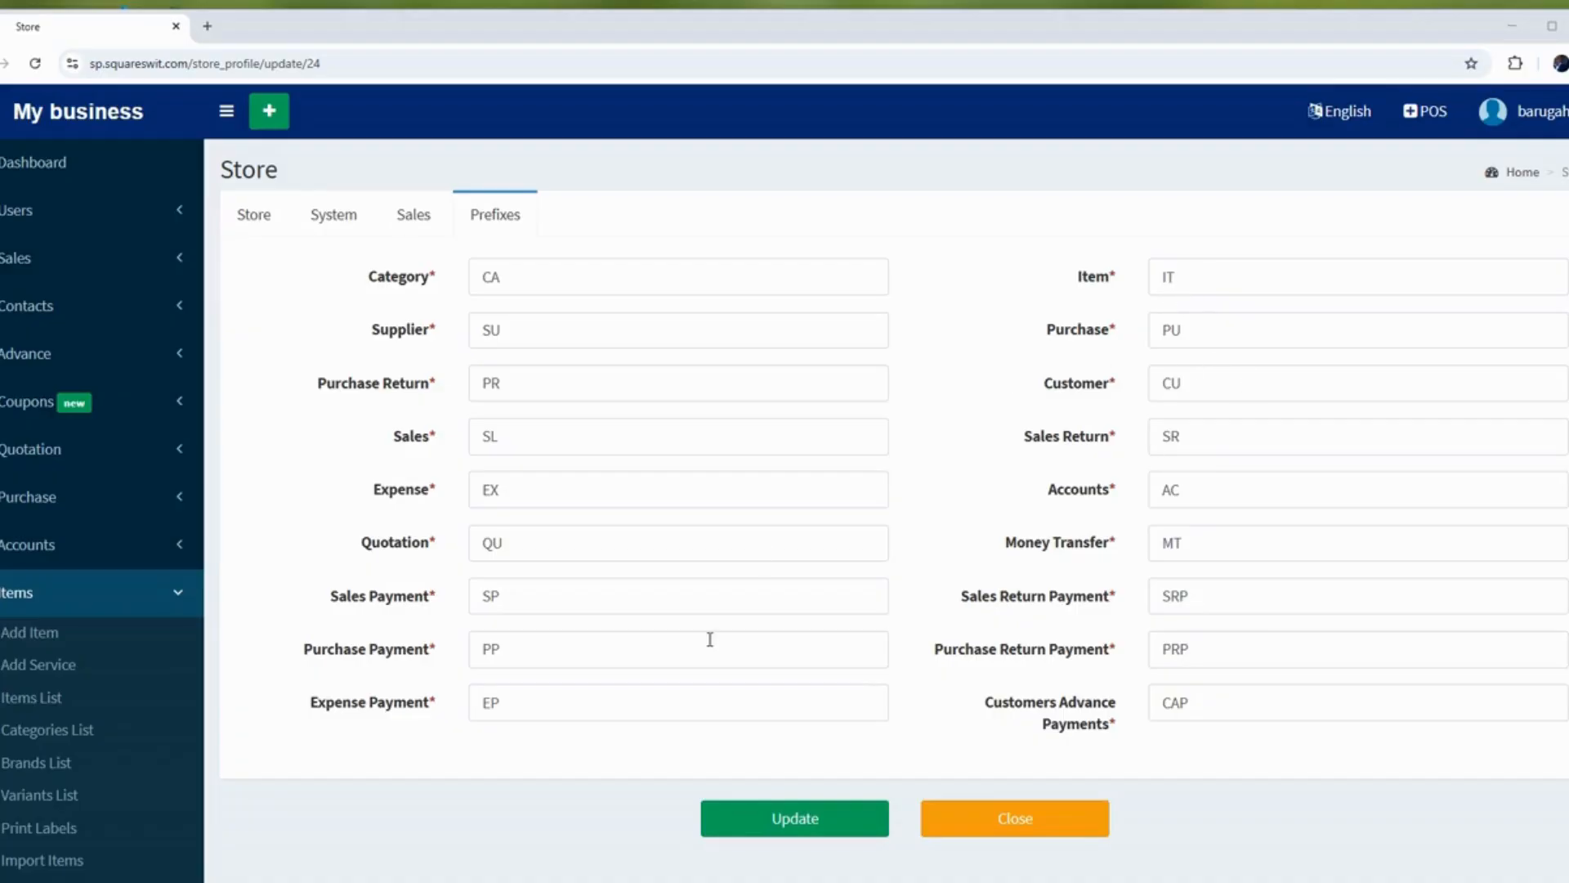
{"action": "left_click", "coordinate": [180, 599]}
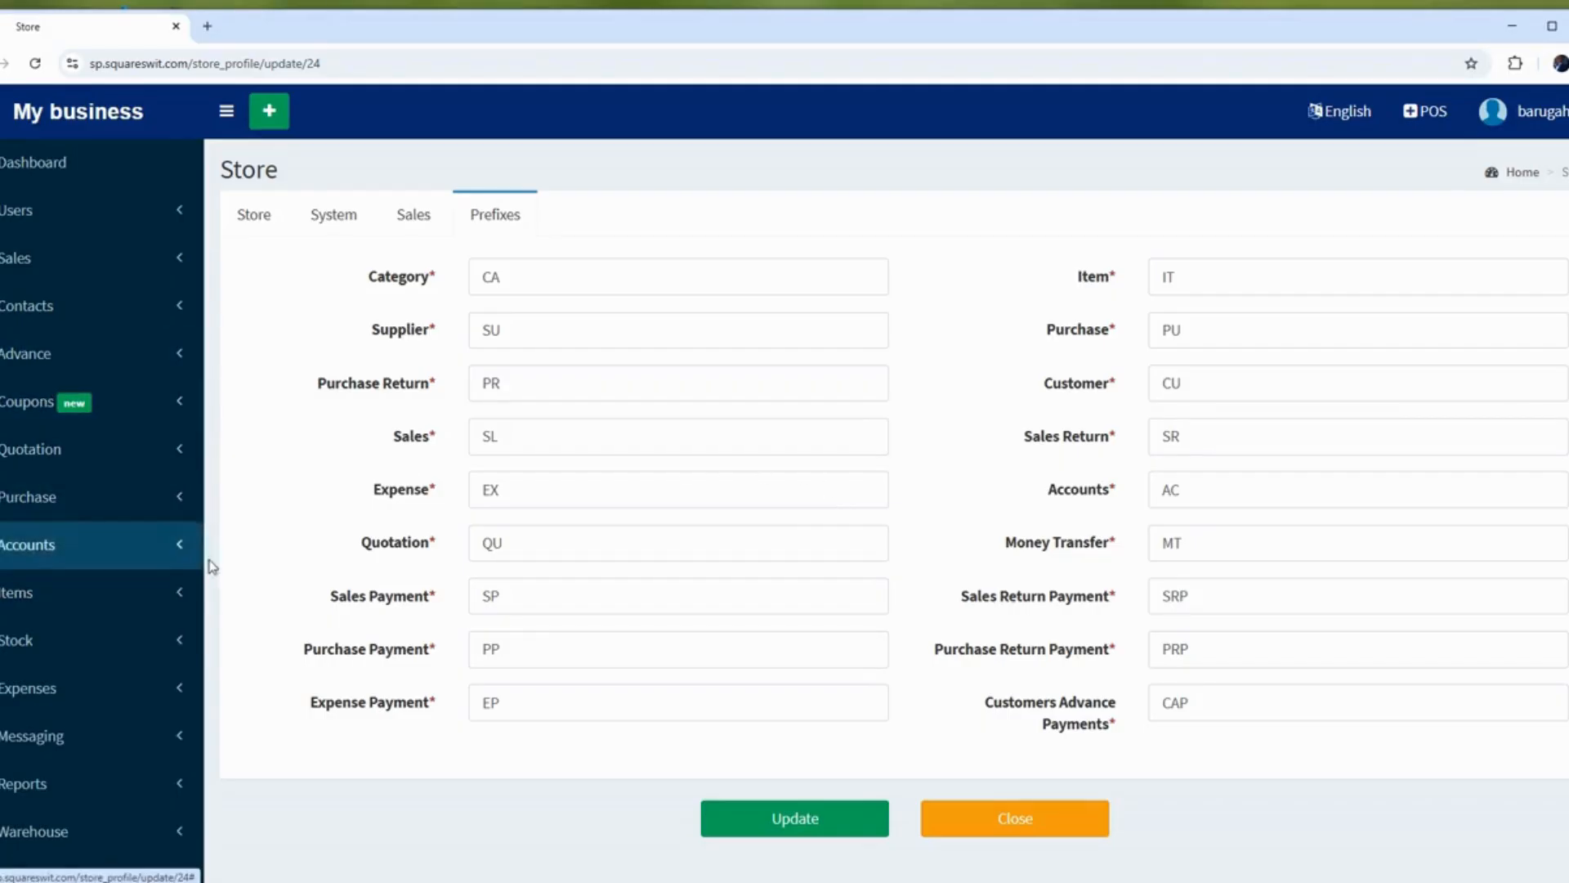
{"action": "left_click", "coordinate": [160, 602]}
{"action": "scroll", "coordinate": [158, 602], "scroll_direction": "down", "scroll_amount": 1}
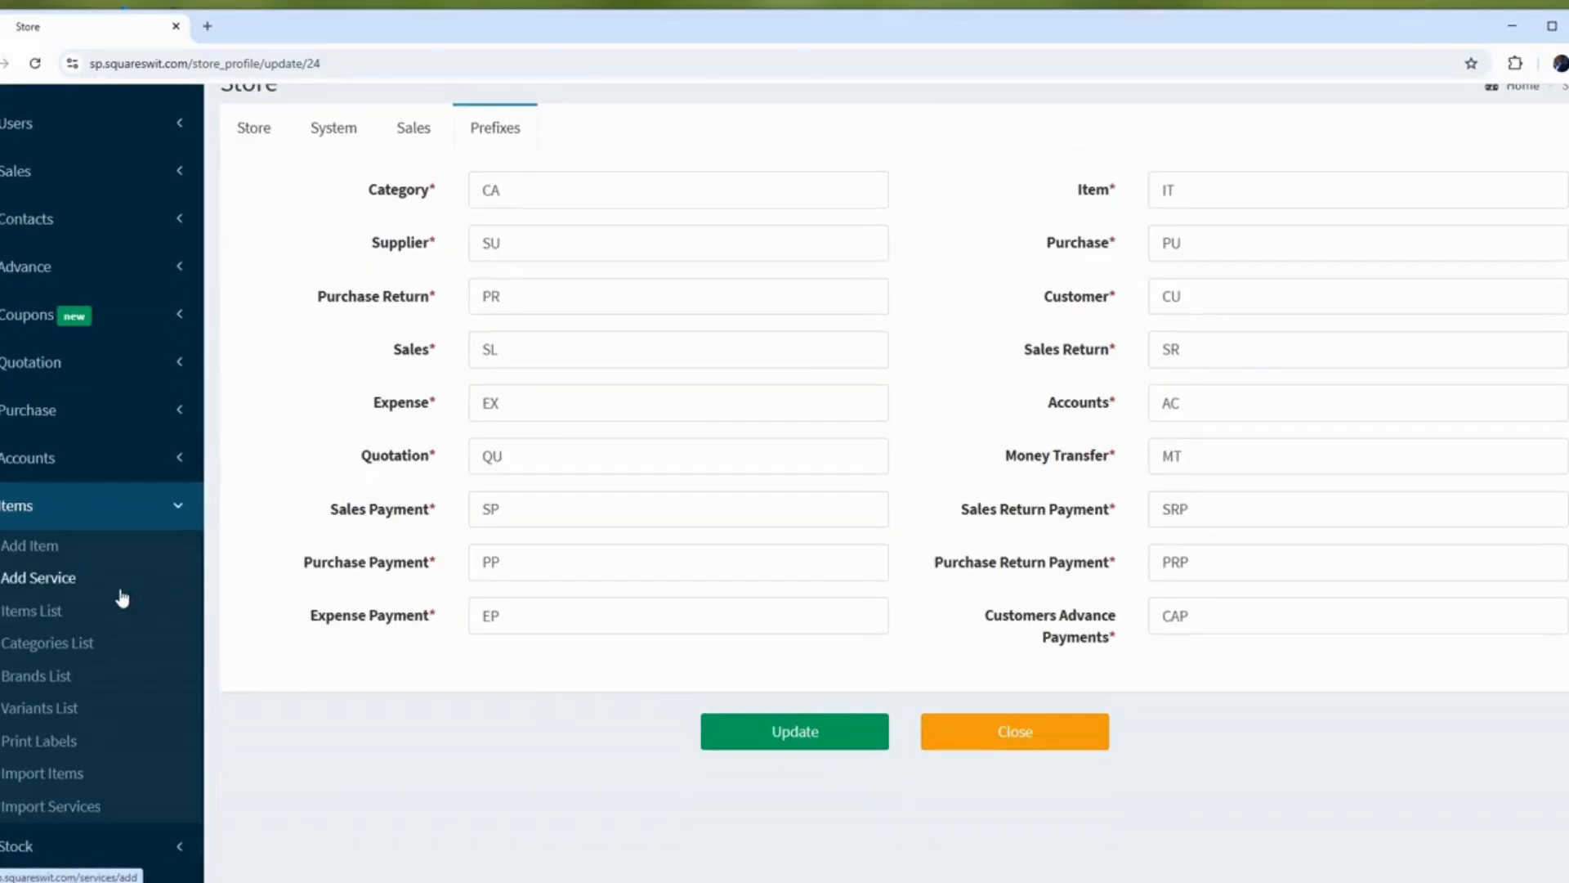
{"action": "left_click", "coordinate": [33, 549]}
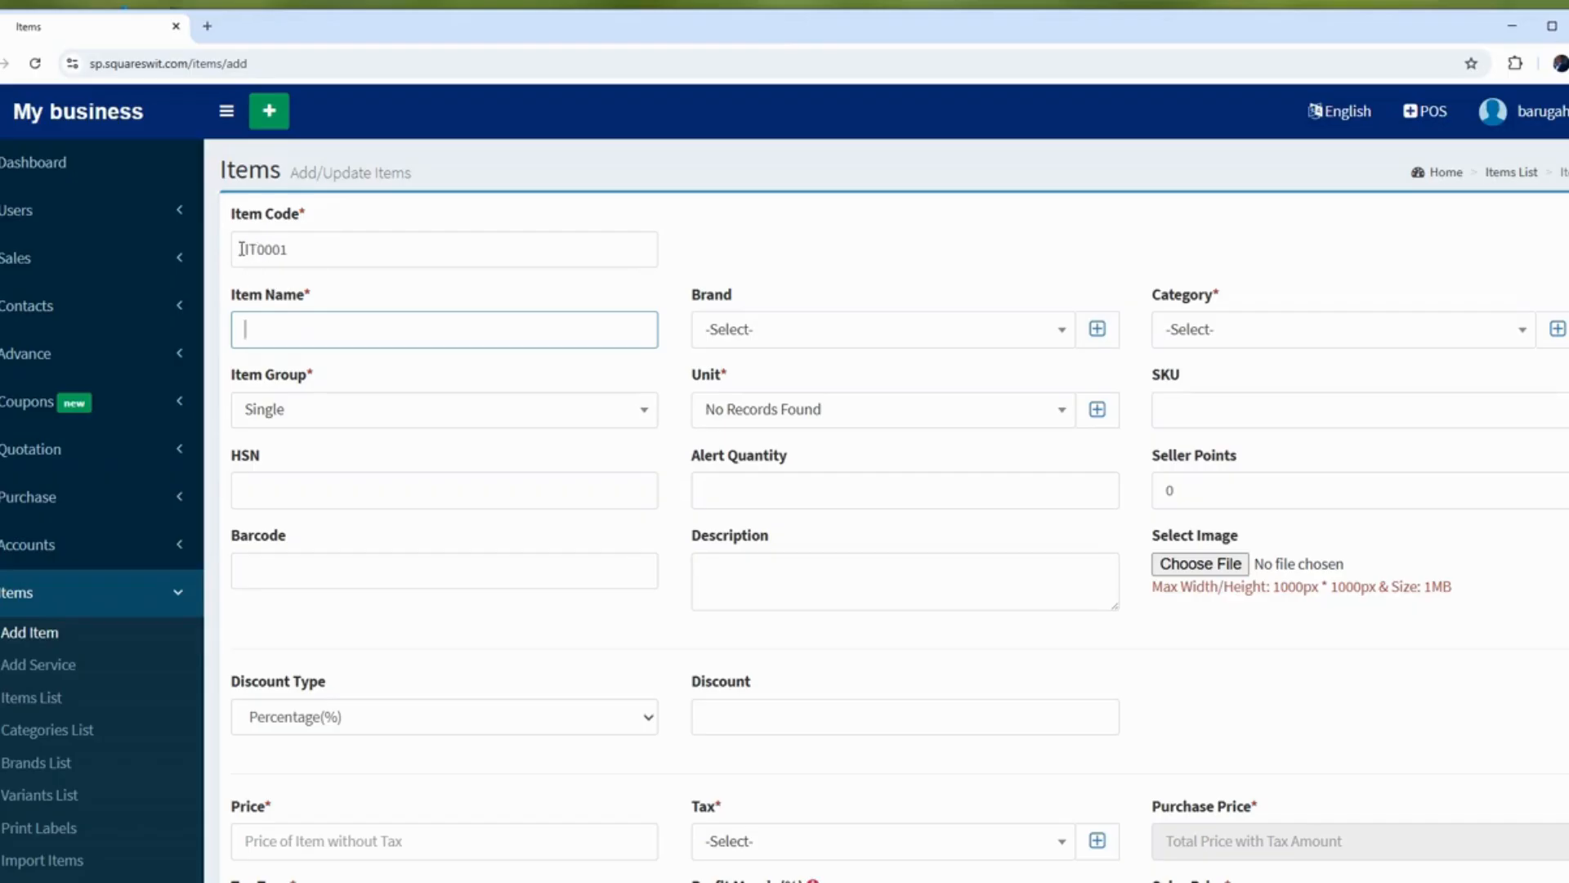
{"action": "left_click", "coordinate": [260, 250]}
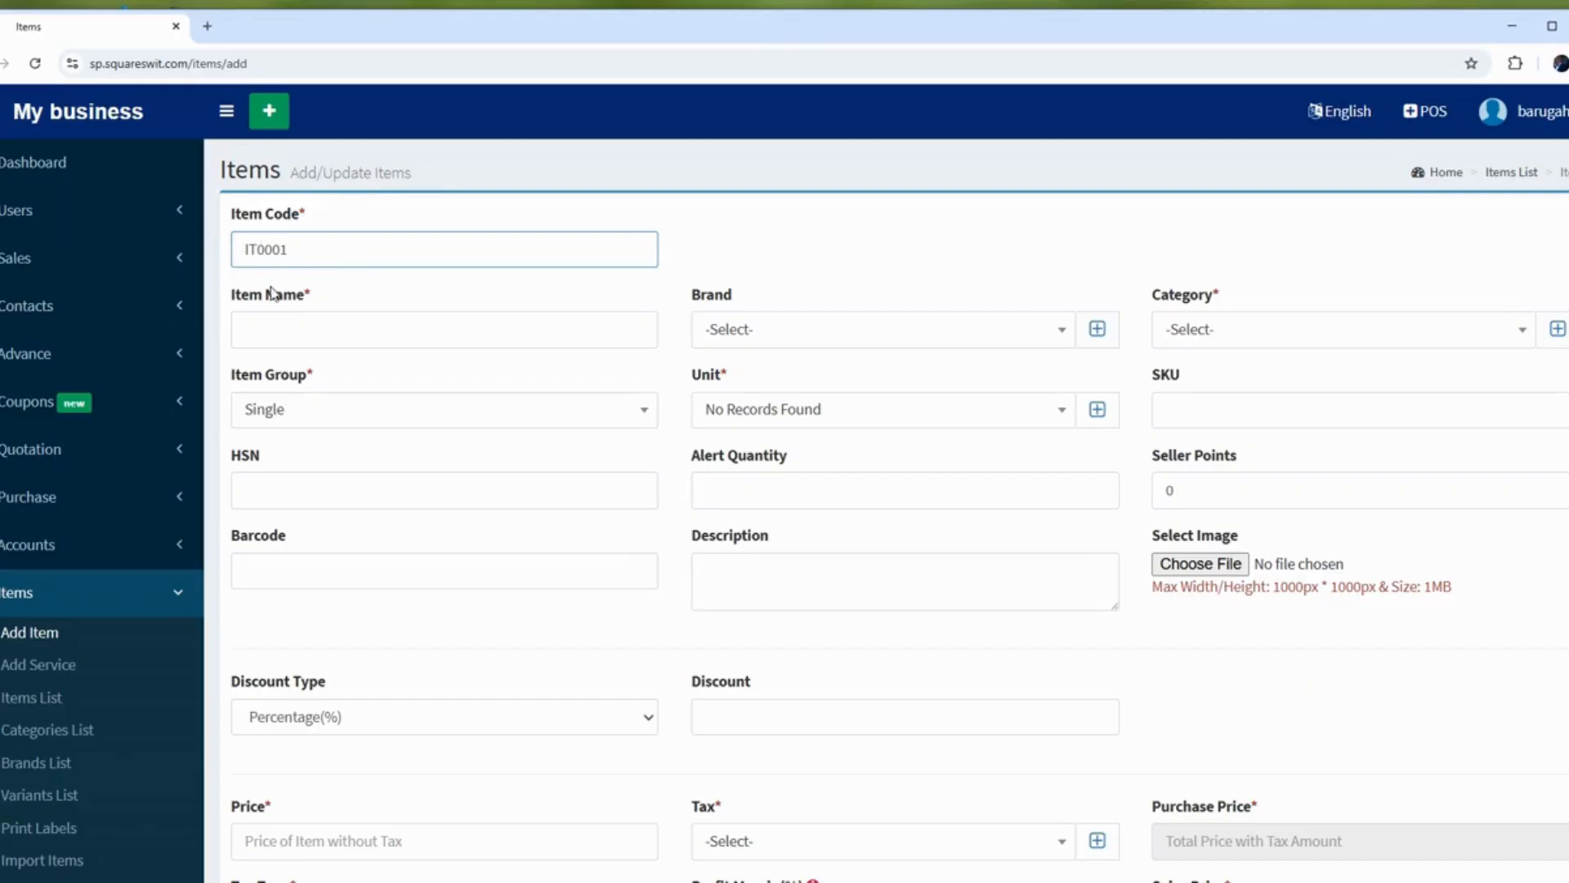
Return to the Prefixes section of the store settings, set the Item prefix to TM and update the store.
{"action": "left_click", "coordinate": [173, 593]}
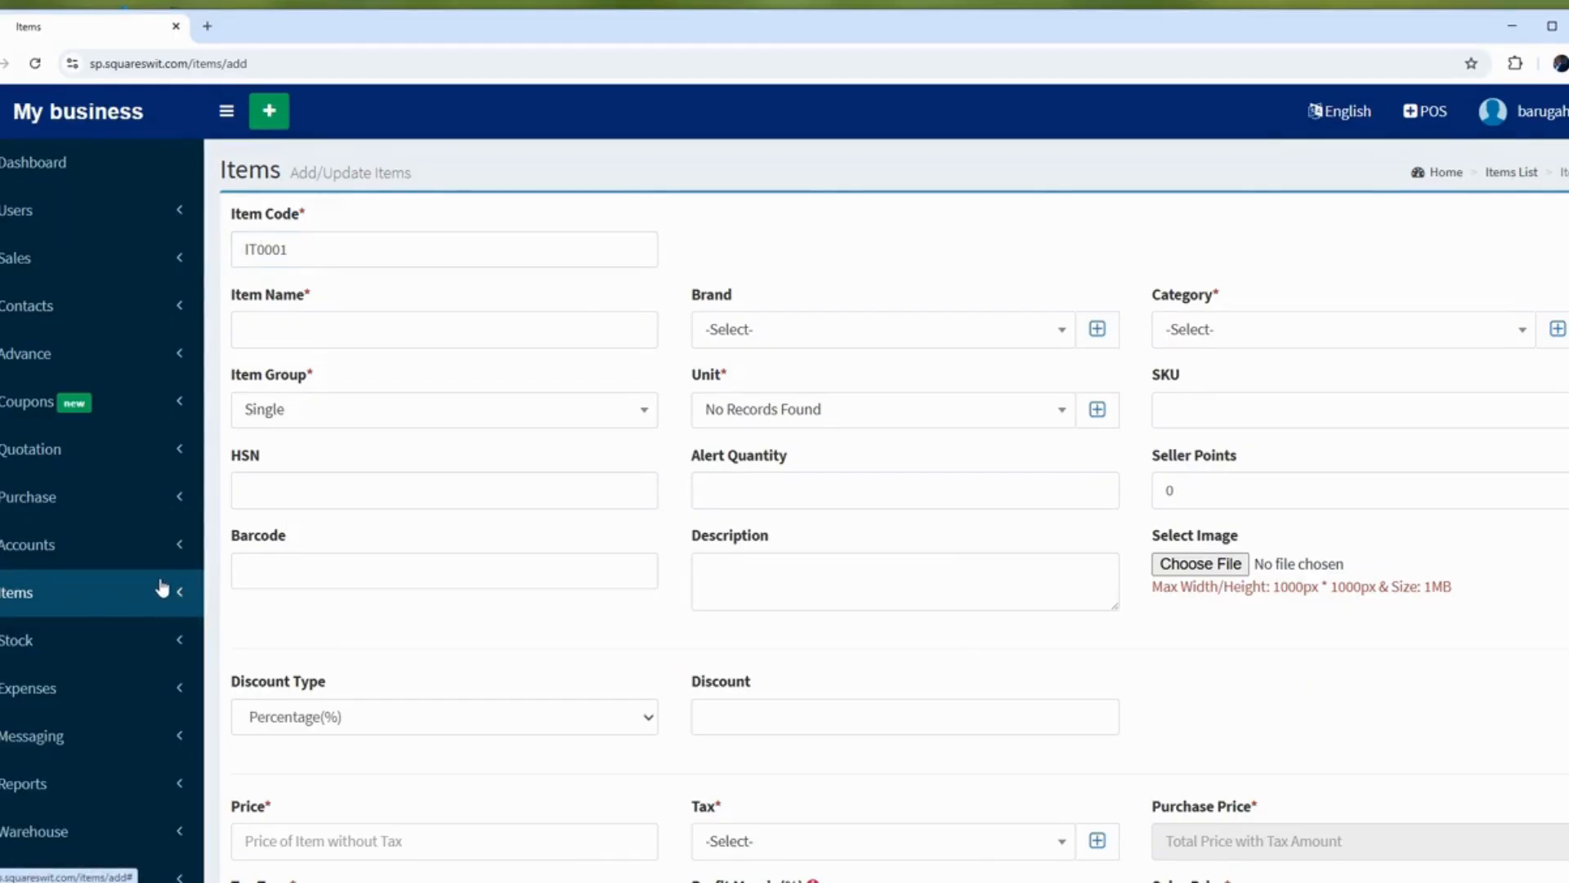
{"action": "scroll", "coordinate": [161, 587], "scroll_direction": "down", "scroll_amount": 3}
{"action": "left_click", "coordinate": [184, 625]}
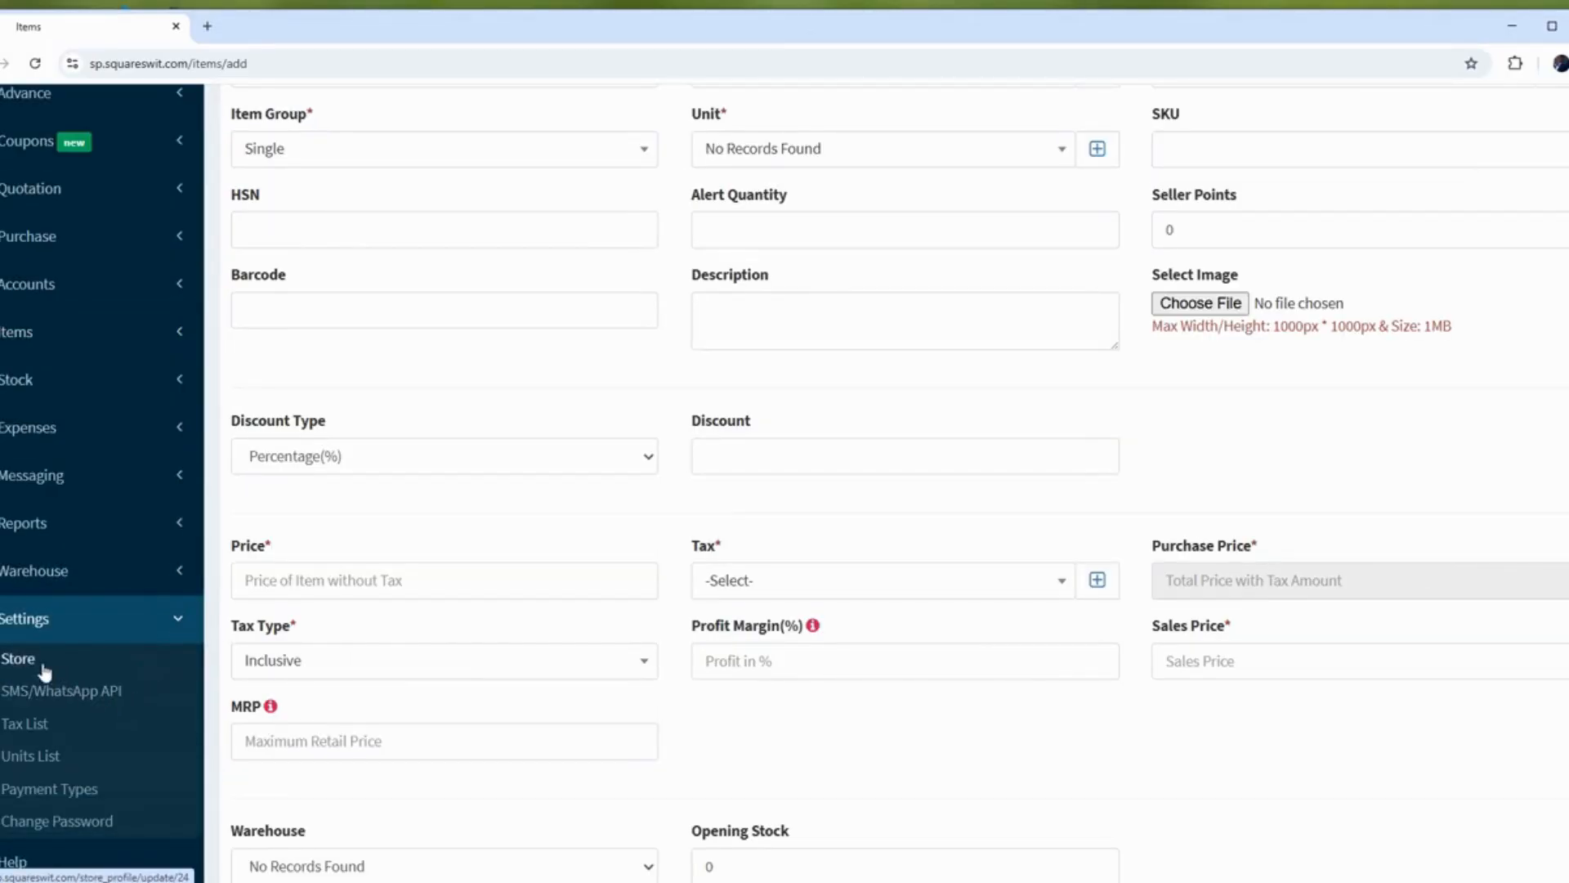
{"action": "left_click", "coordinate": [39, 662]}
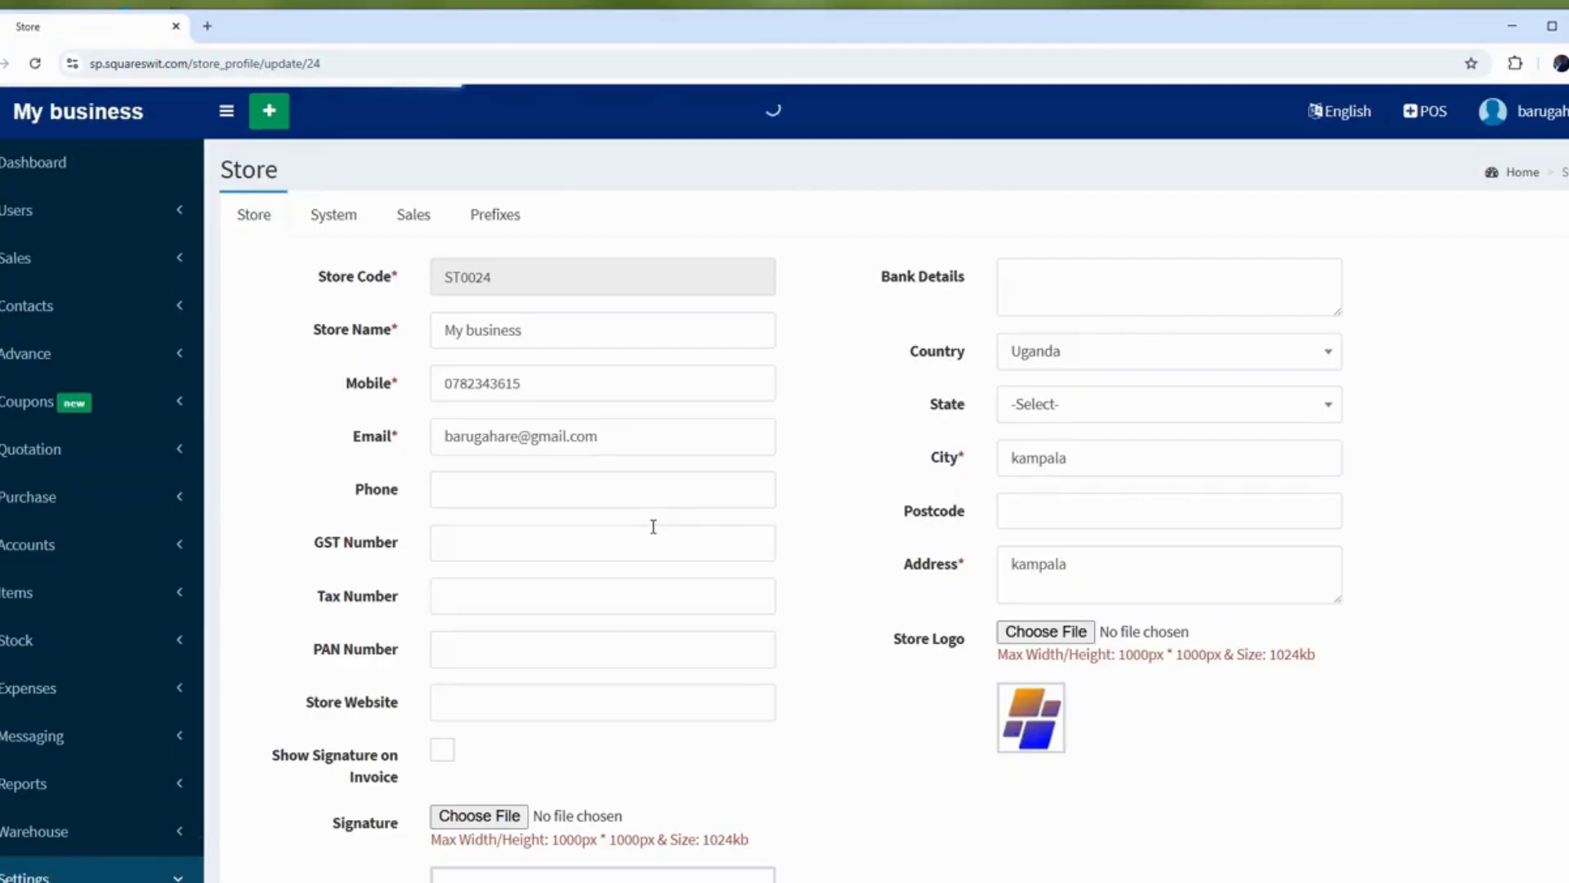
{"action": "left_click", "coordinate": [493, 218]}
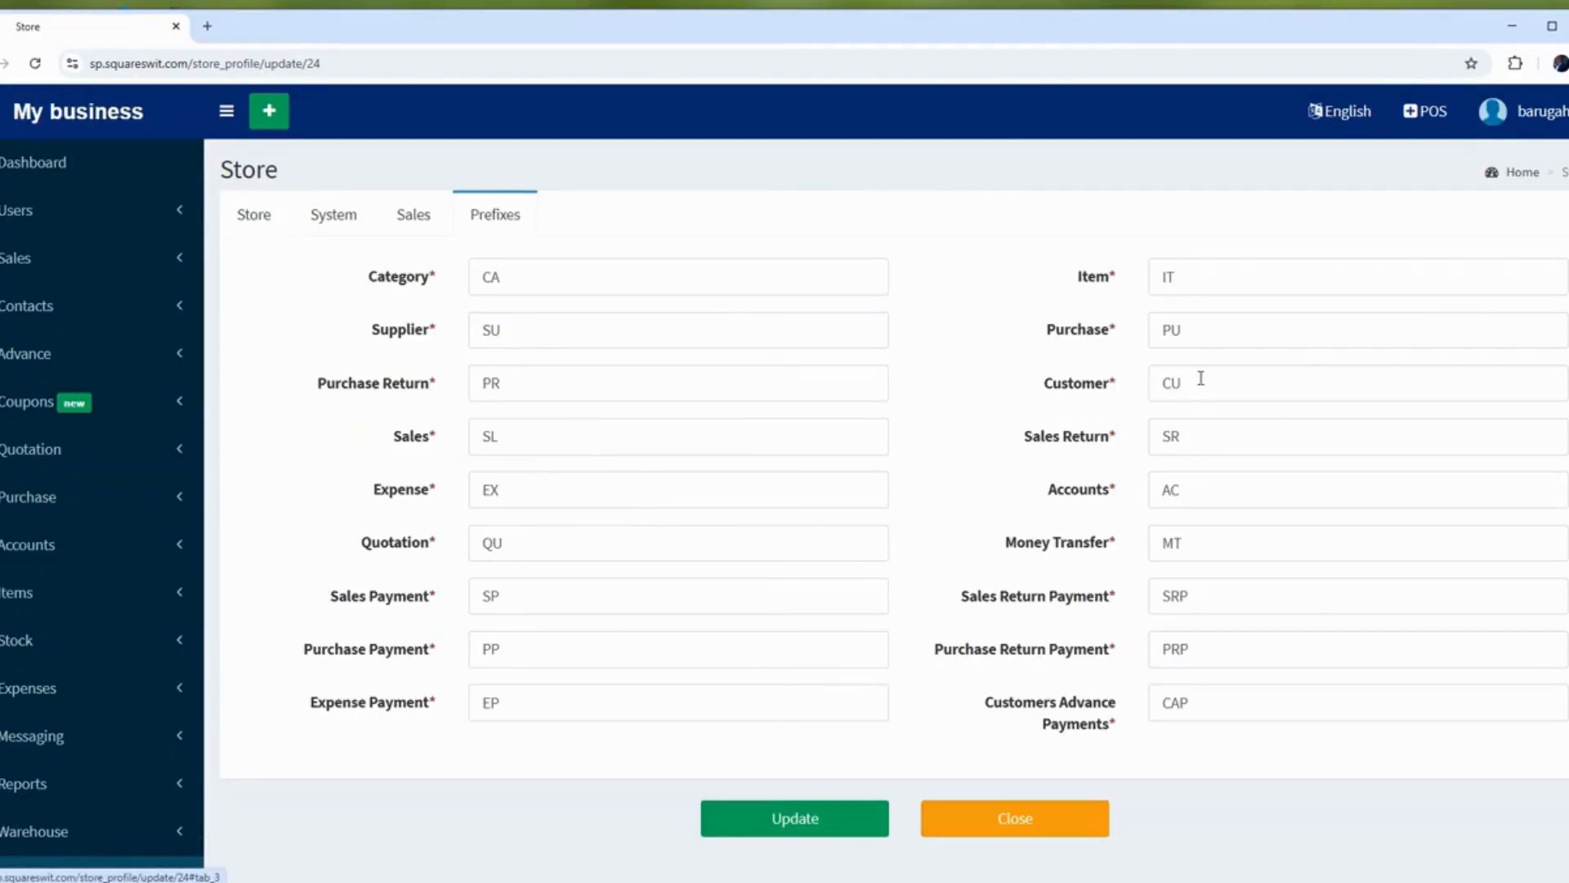
{"action": "left_click", "coordinate": [1168, 276]}
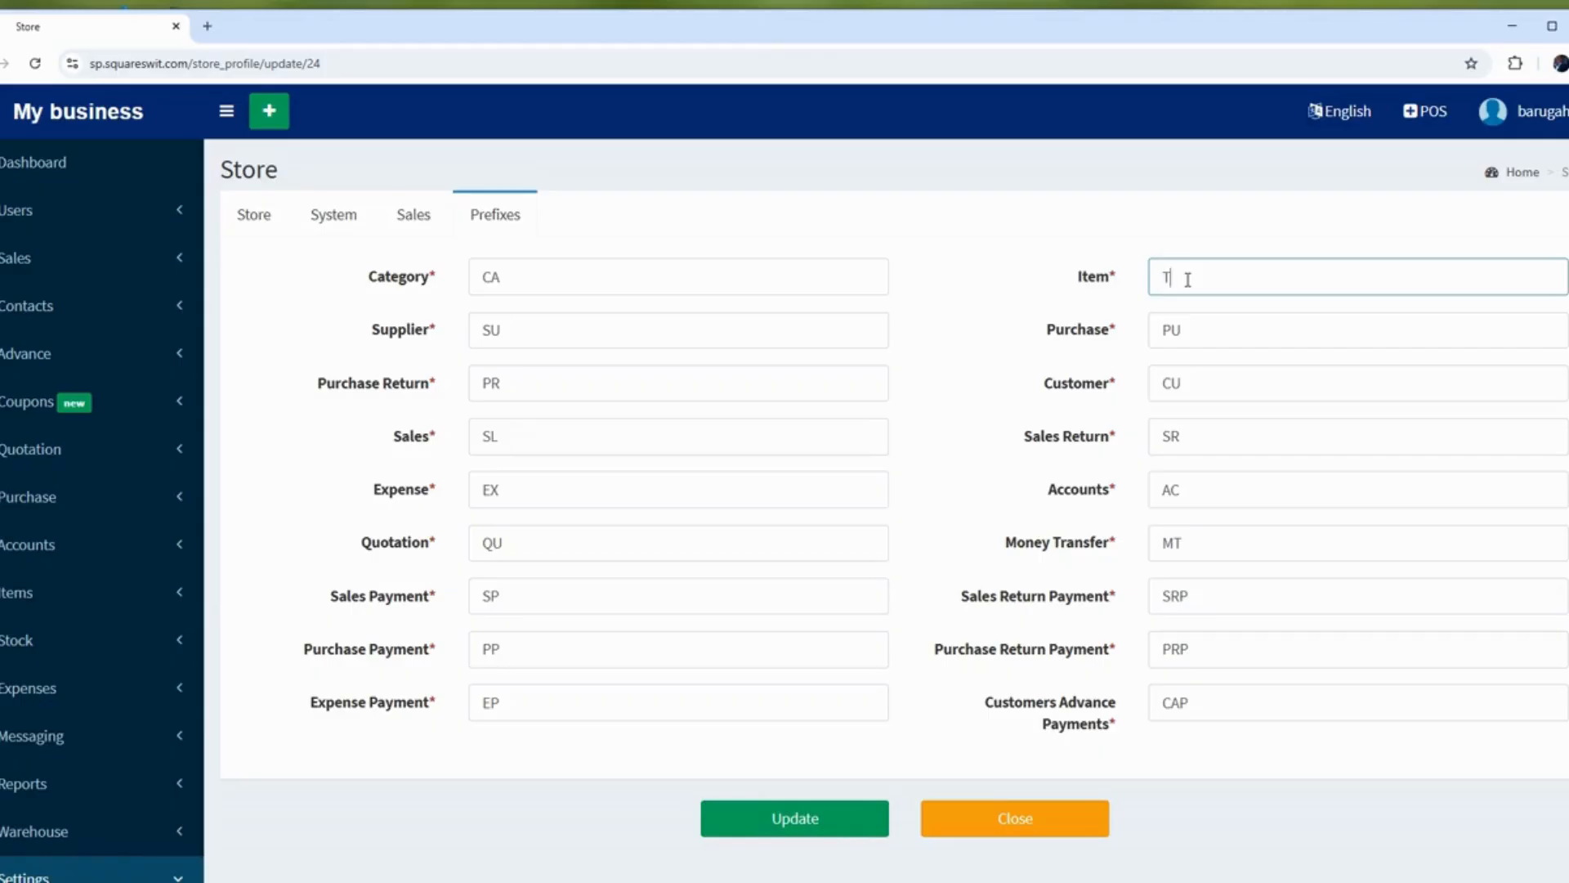
{"action": "left_click", "coordinate": [795, 817]}
{"action": "left_click", "coordinate": [876, 172]}
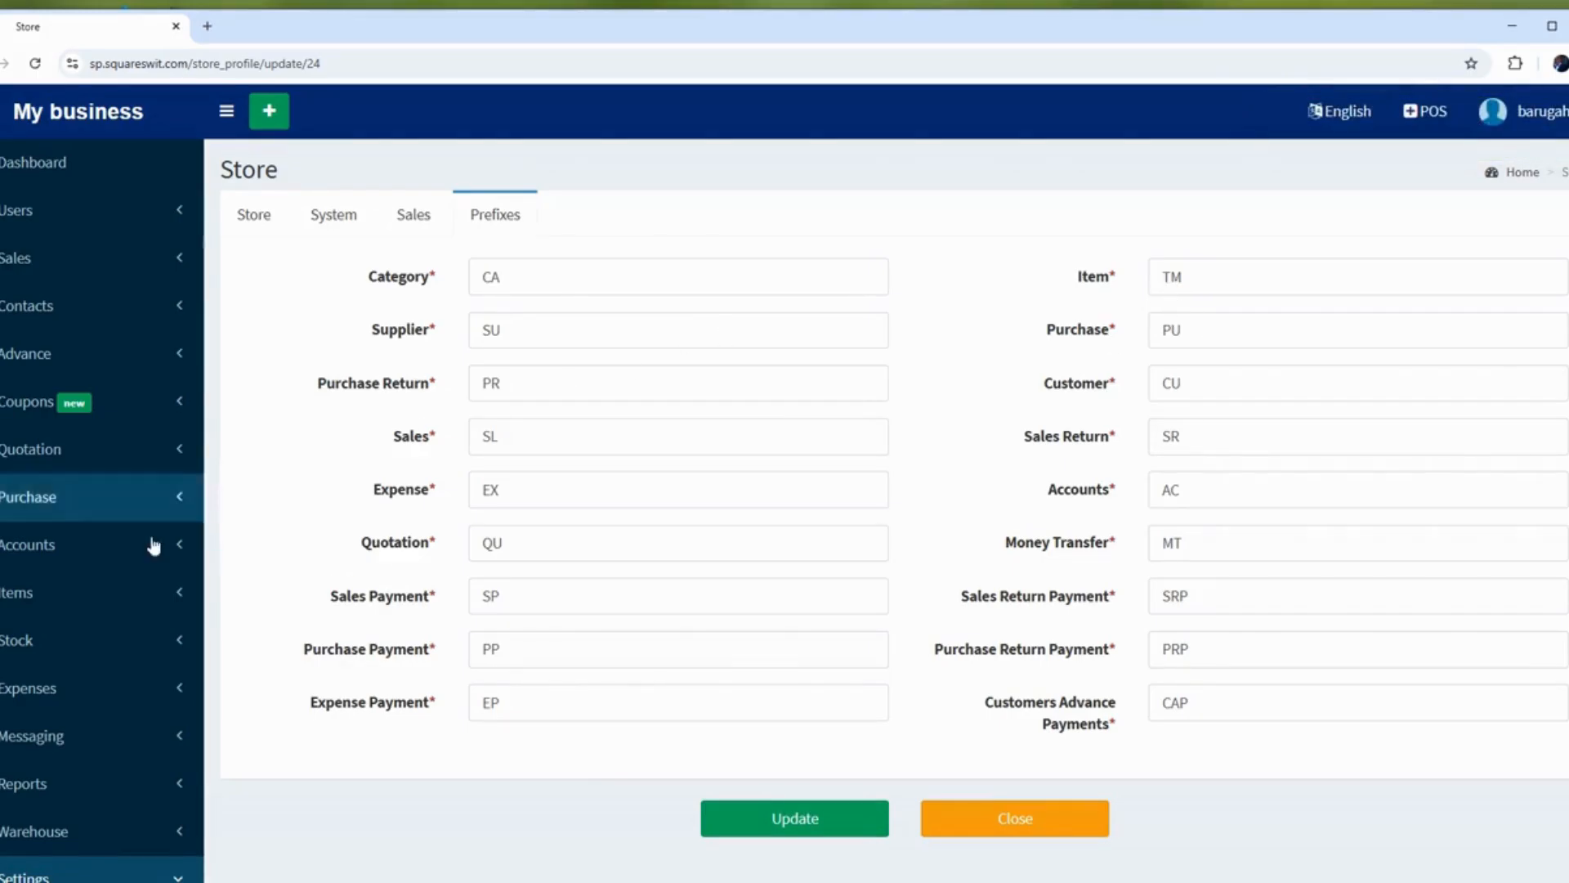
Open the form for adding a new item again and check its Item Code against the updated prefix.
{"action": "left_click", "coordinate": [124, 599]}
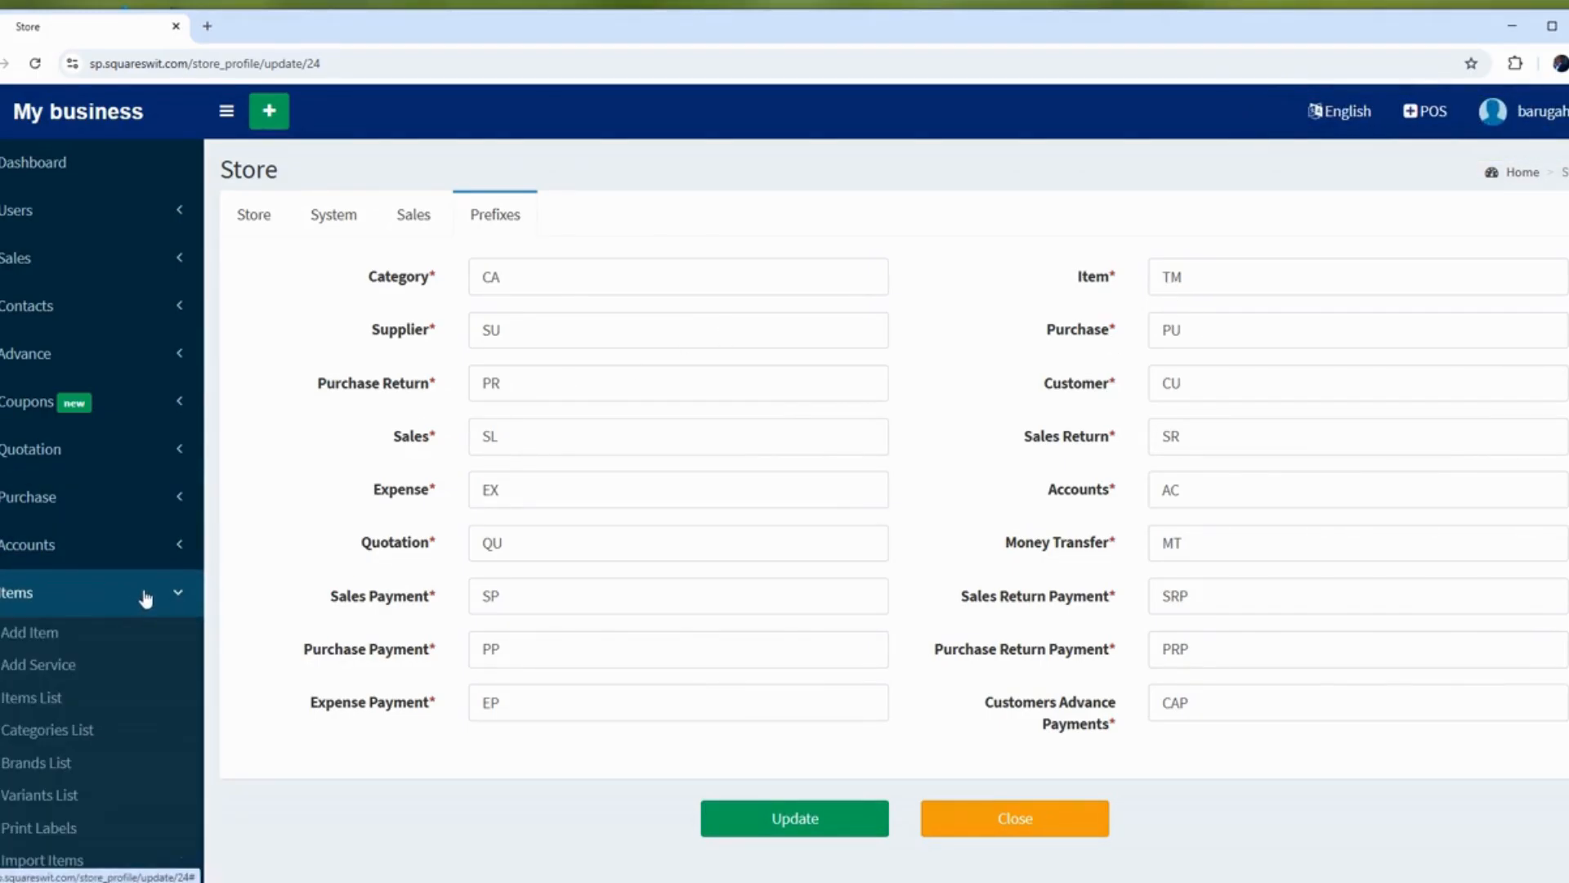
{"action": "left_click", "coordinate": [37, 634]}
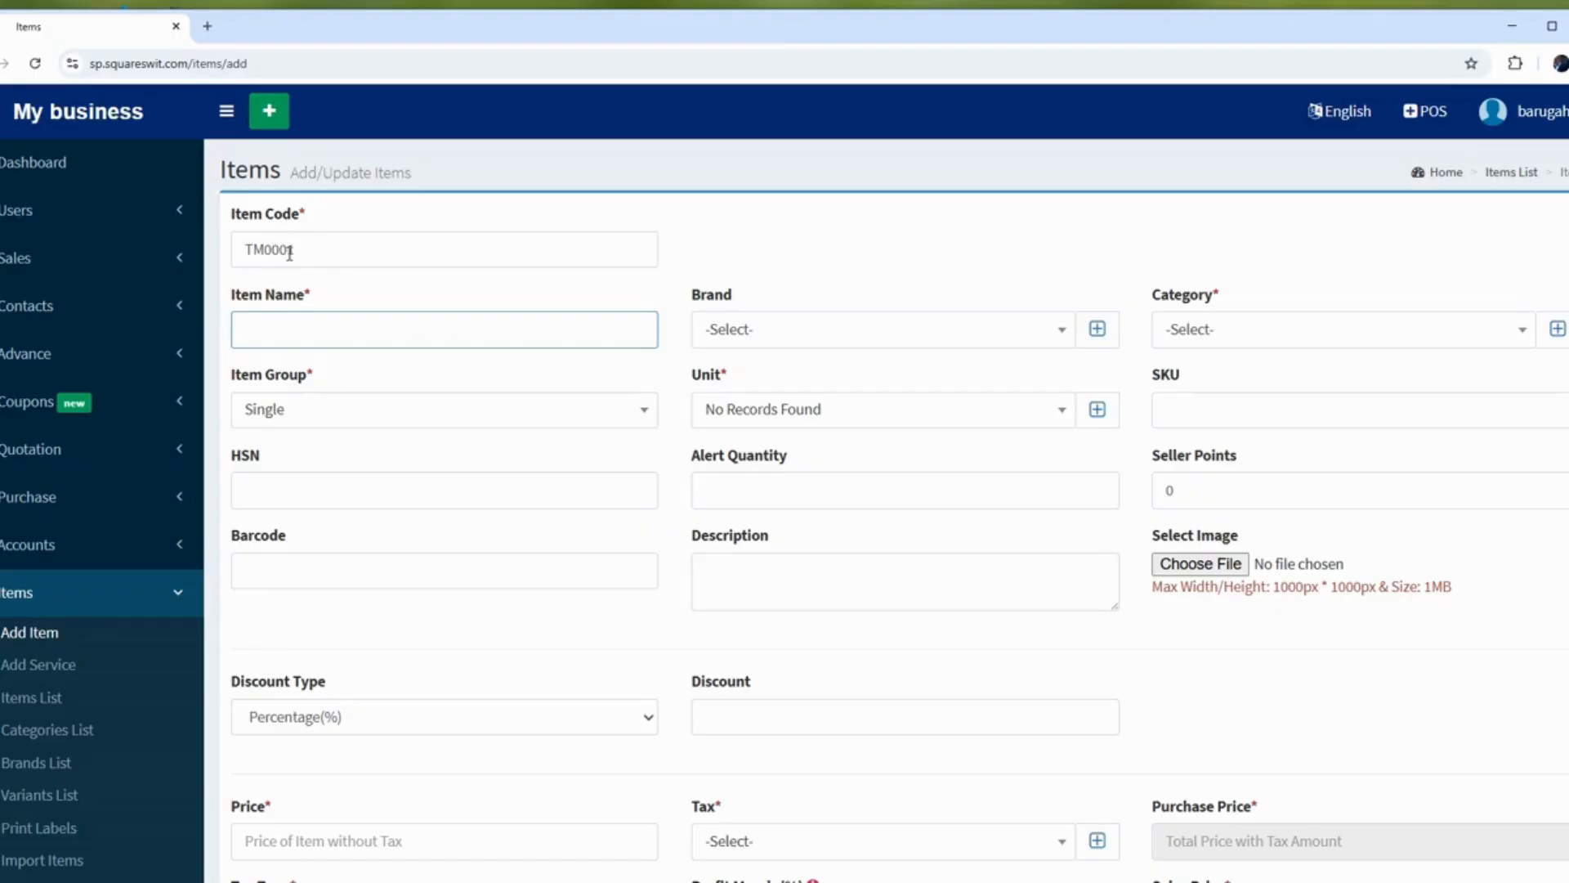
{"action": "scroll", "coordinate": [288, 254], "scroll_direction": "down", "scroll_amount": 5}
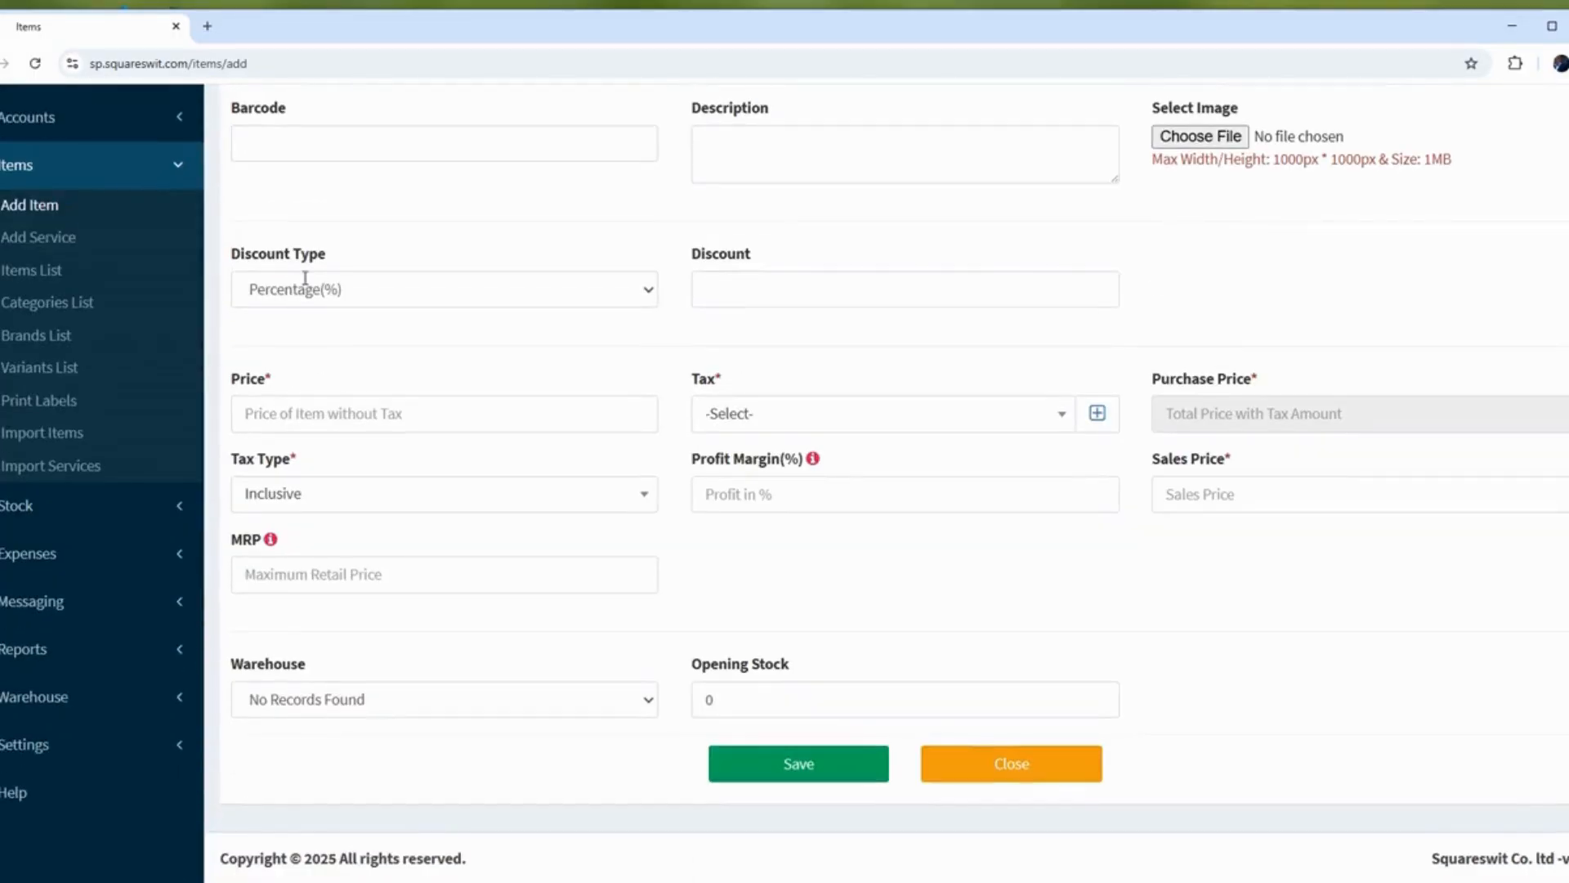
{"action": "scroll", "coordinate": [304, 286], "scroll_direction": "up", "scroll_amount": 5}
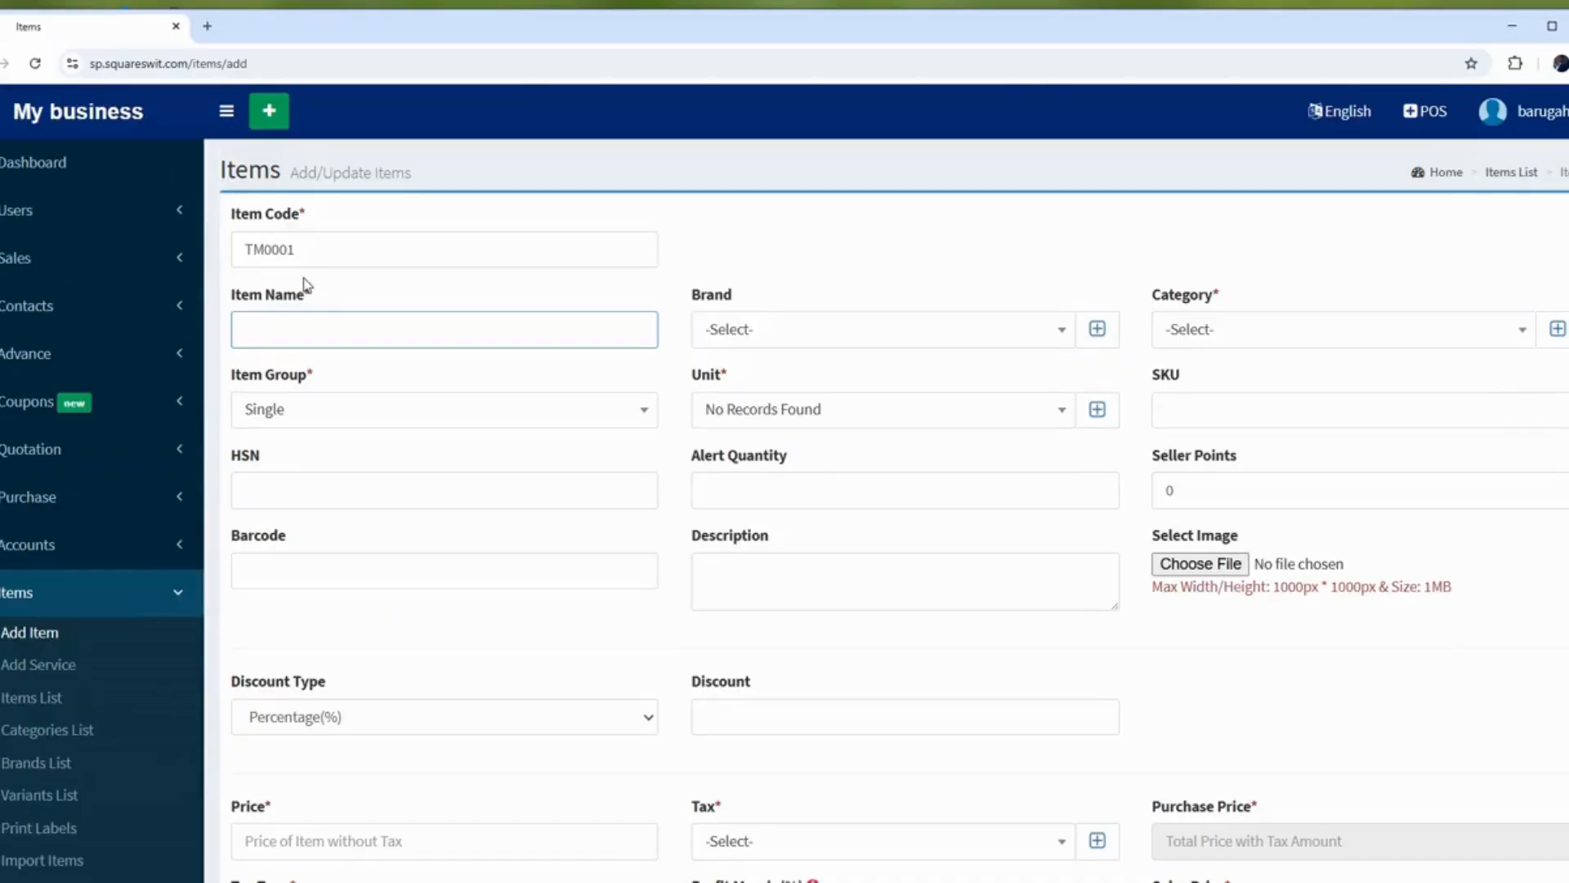
Reopen the store settings and review the Prefixes section.
{"action": "left_click", "coordinate": [175, 592]}
{"action": "scroll", "coordinate": [175, 621], "scroll_direction": "down", "scroll_amount": 2}
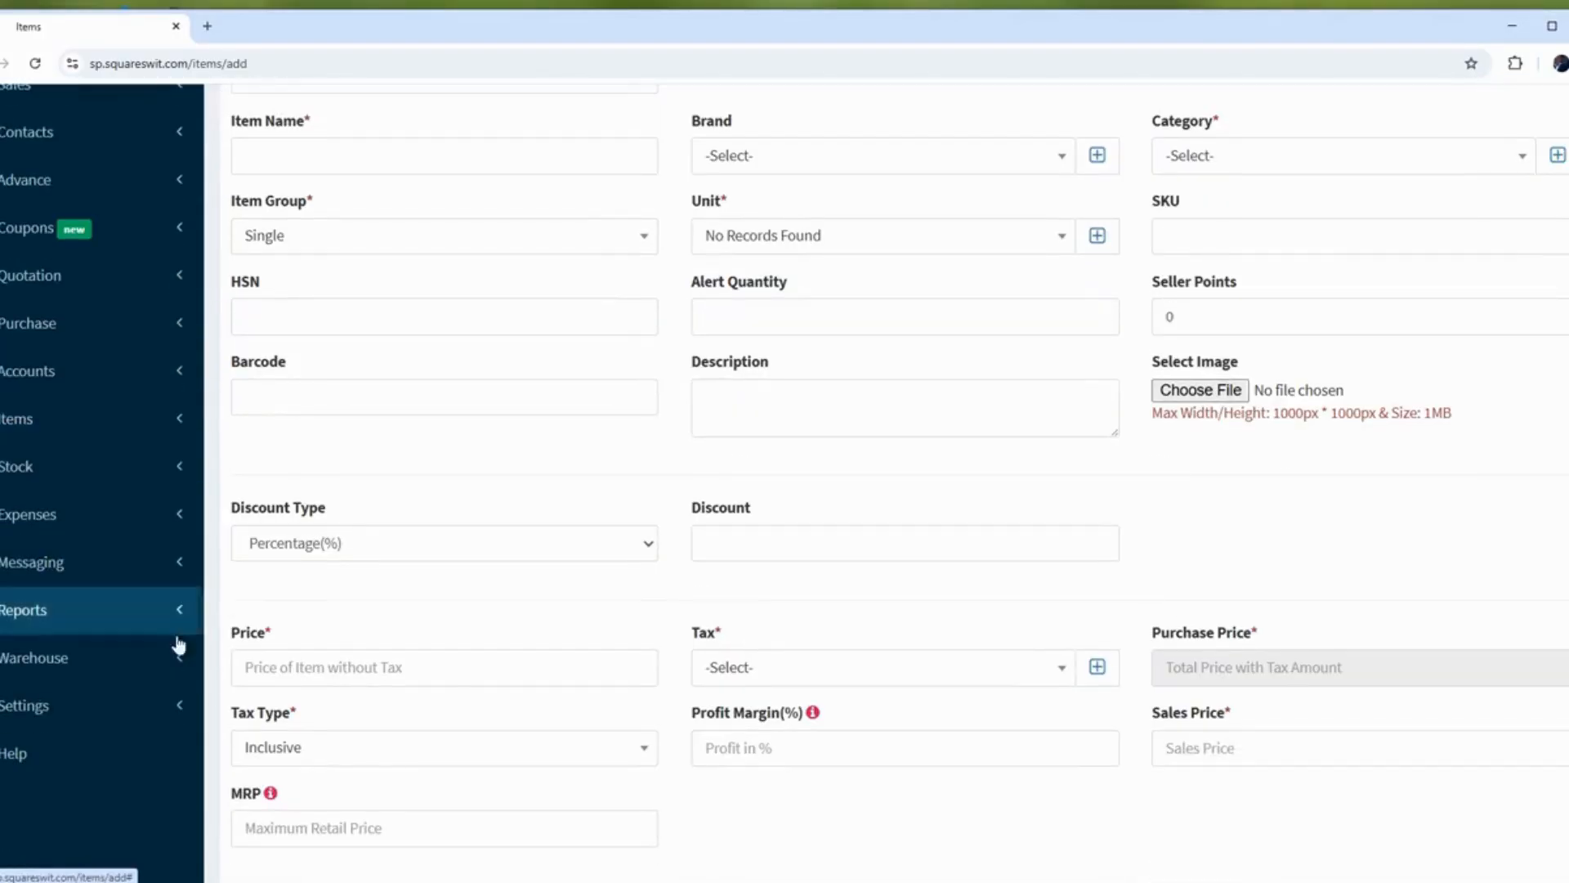
{"action": "left_click", "coordinate": [191, 719]}
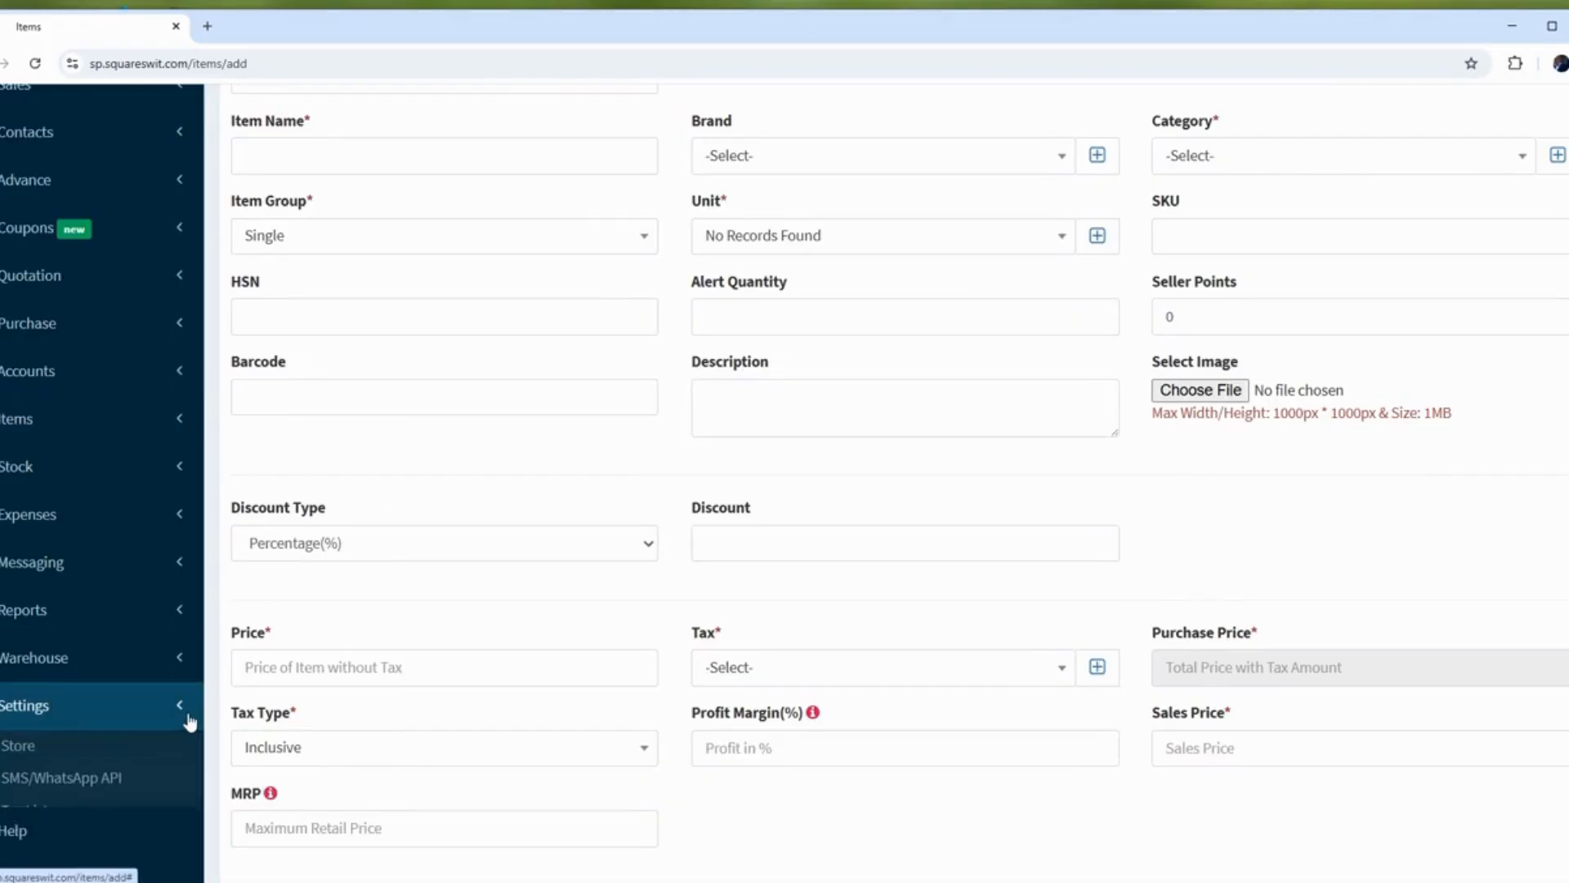
{"action": "left_click", "coordinate": [25, 745]}
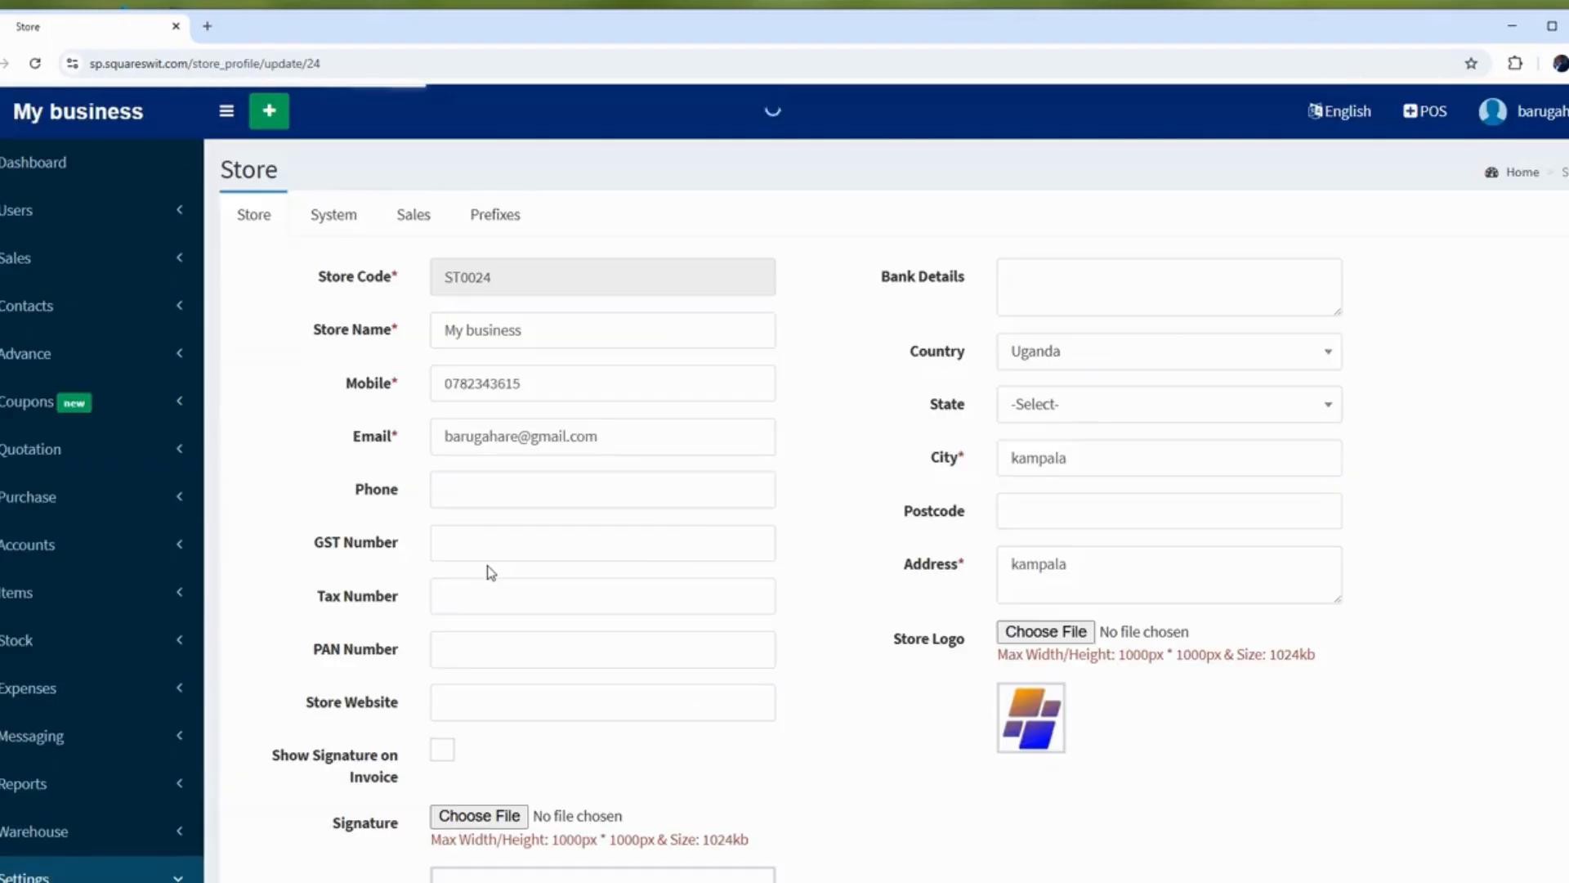
{"action": "left_click", "coordinate": [145, 585]}
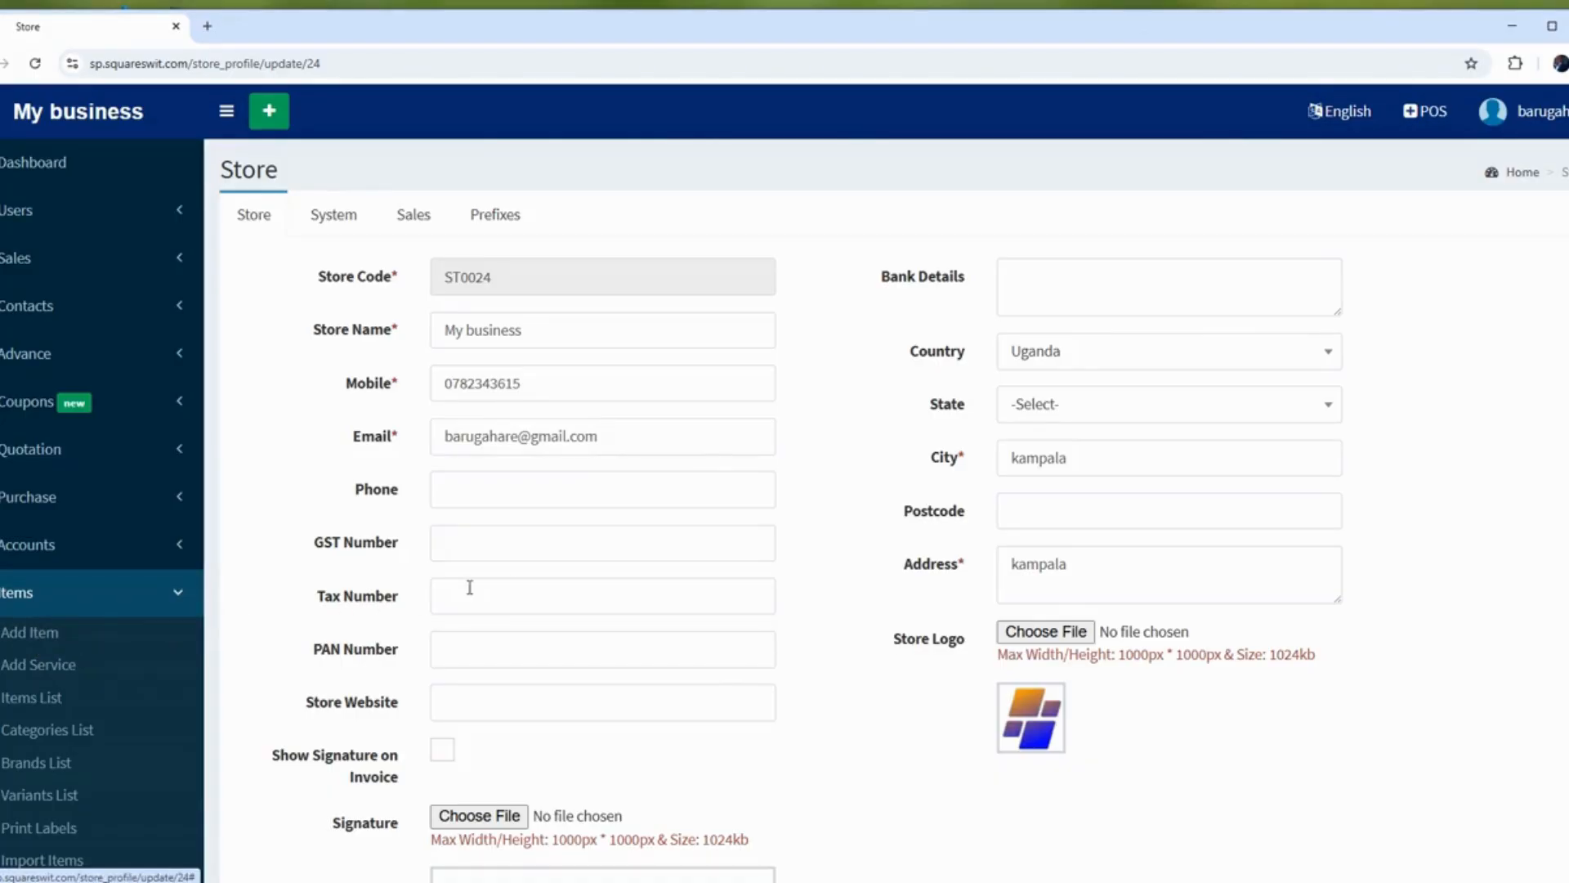
{"action": "left_click", "coordinate": [498, 217]}
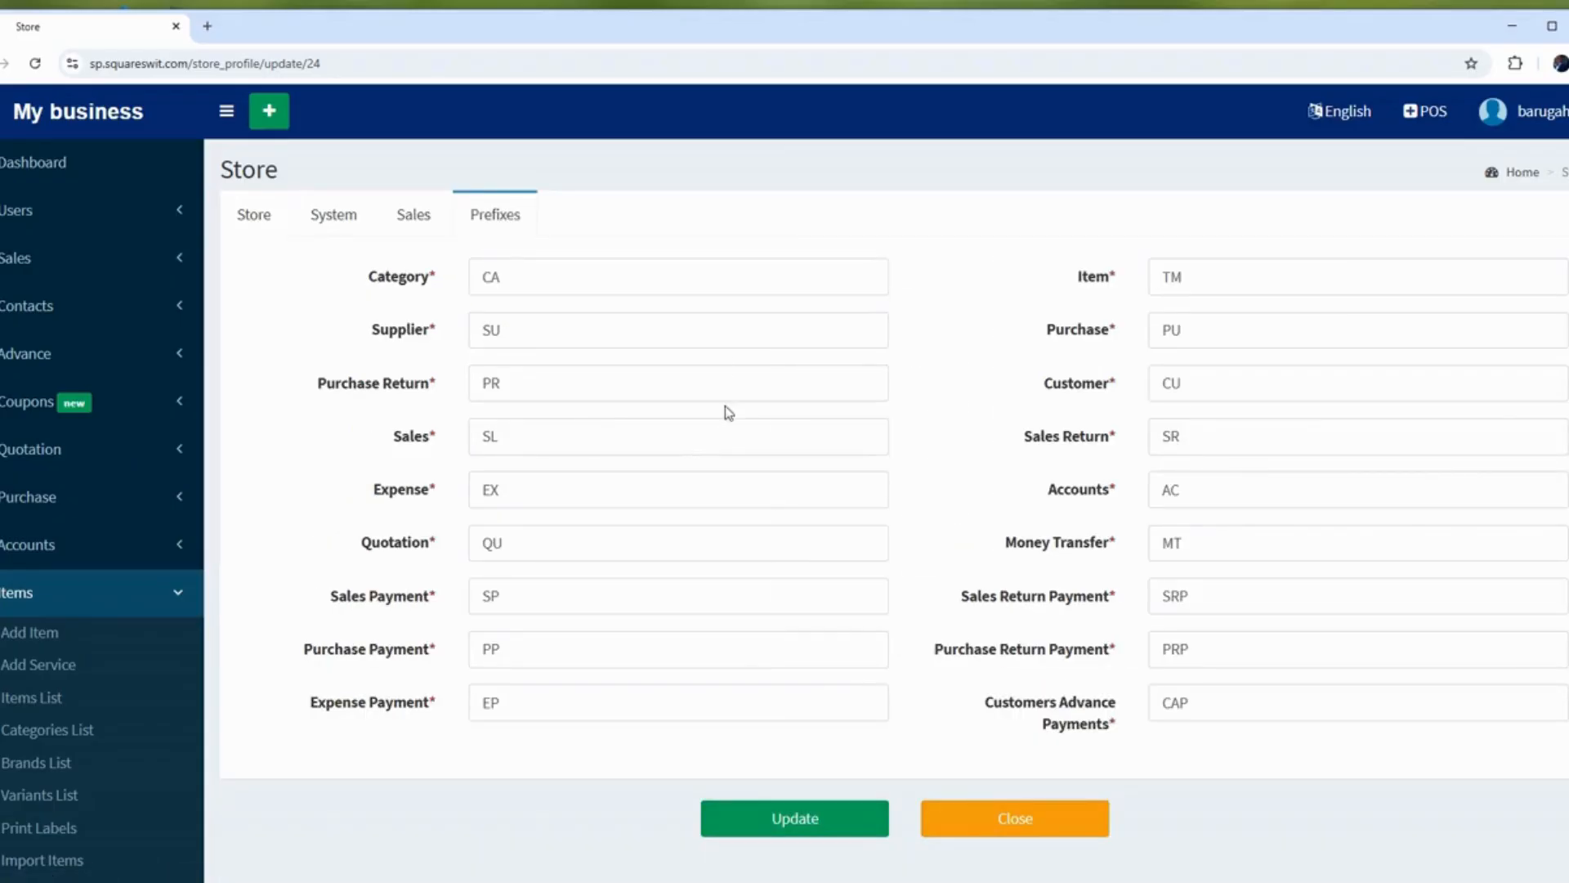
Open the Tax List in the settings to view the existing taxes and tax groups.
{"action": "left_click", "coordinate": [185, 599]}
{"action": "scroll", "coordinate": [186, 602], "scroll_direction": "down", "scroll_amount": 4}
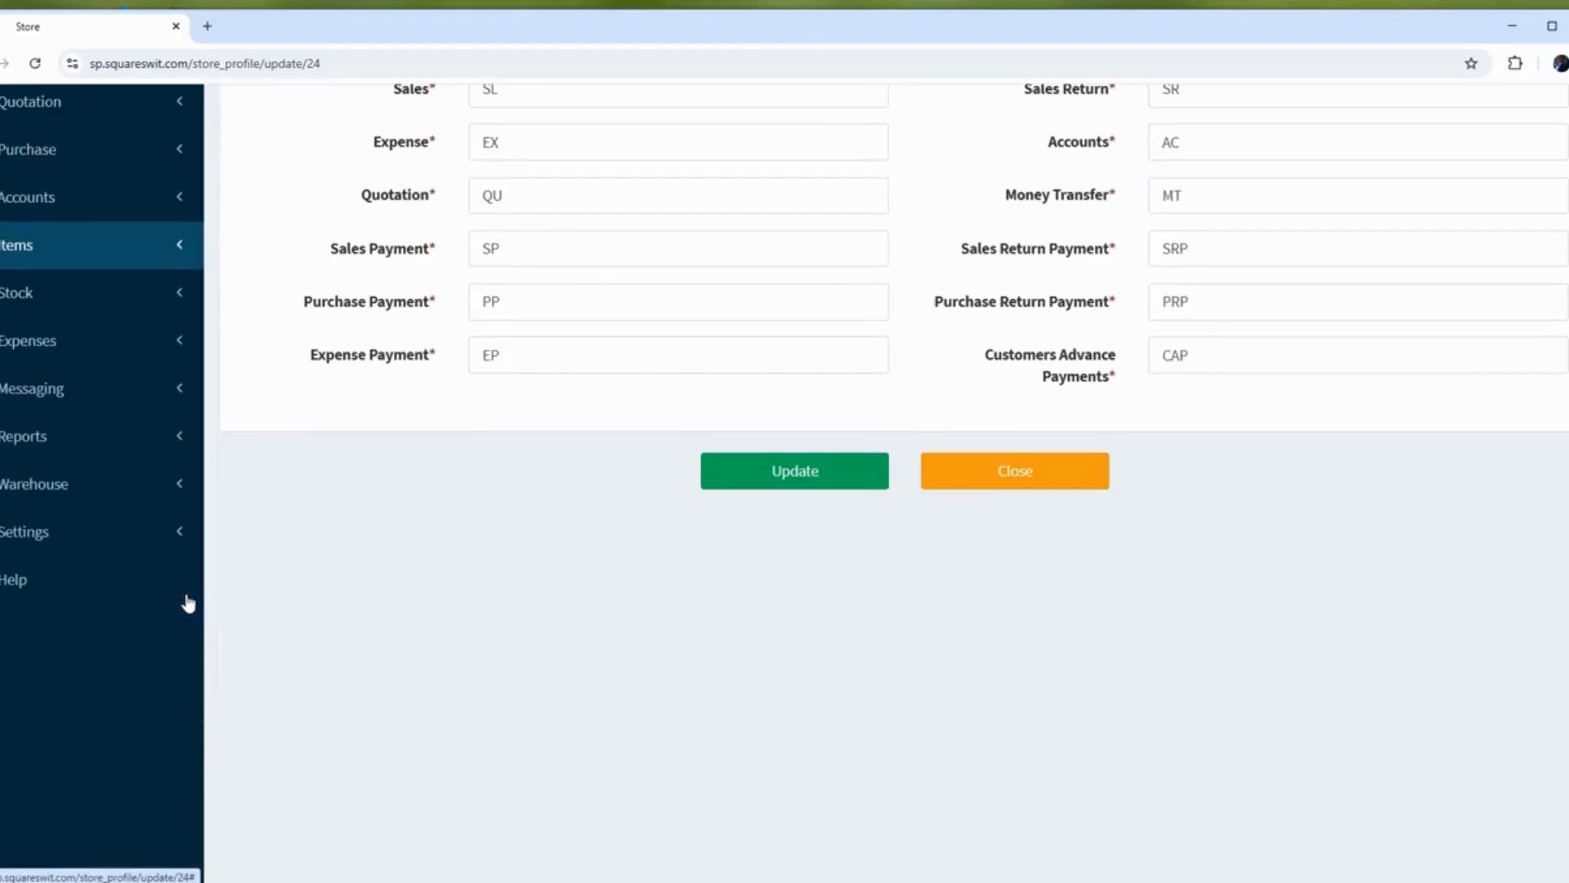
{"action": "left_click", "coordinate": [50, 531]}
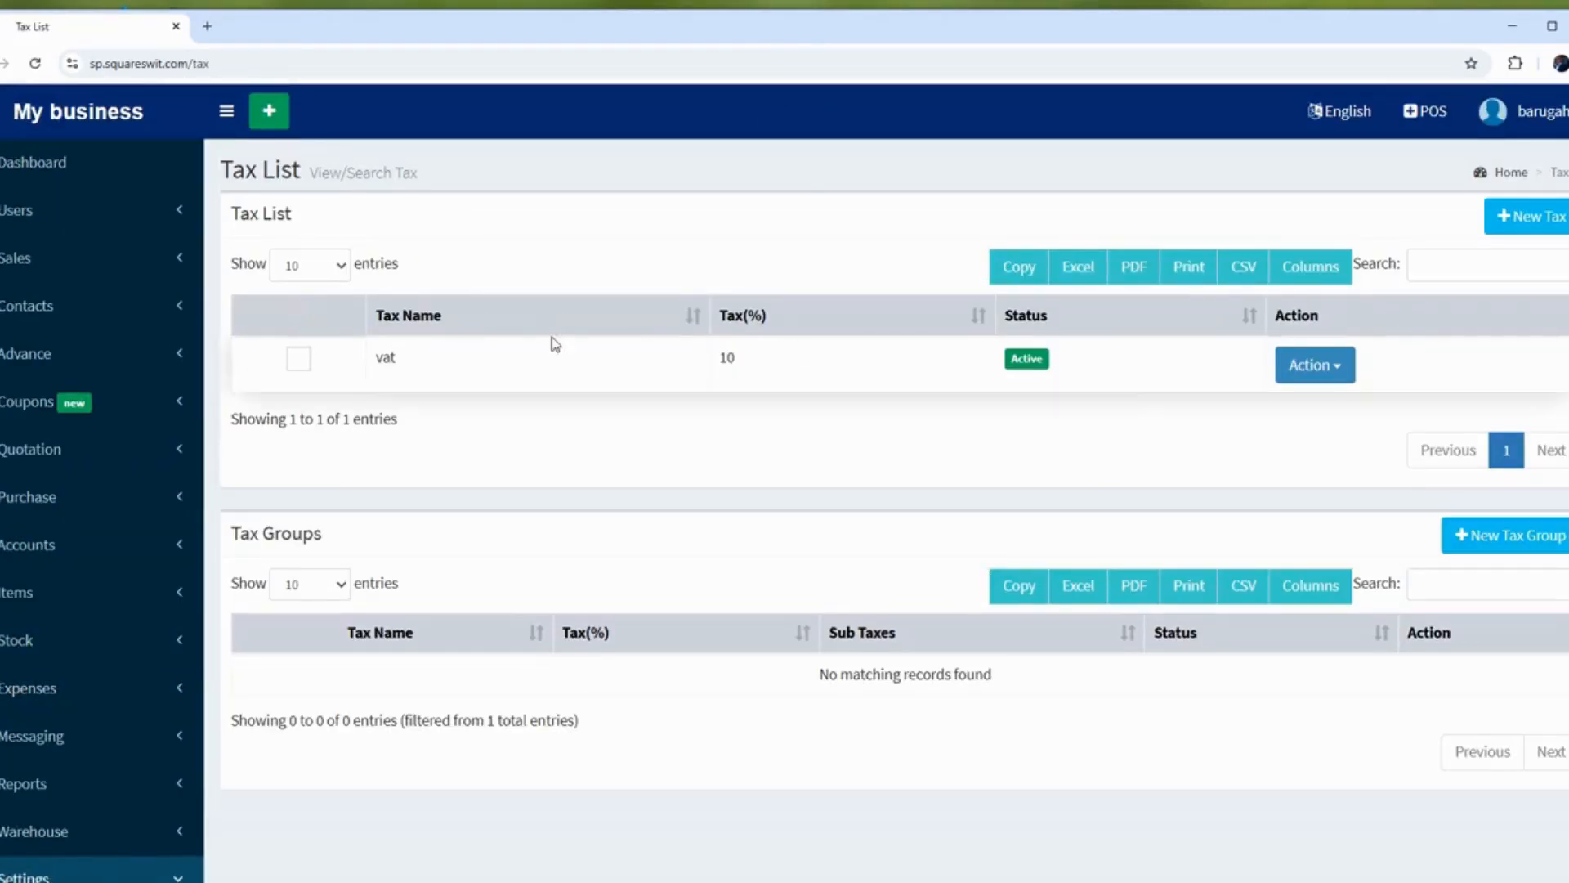
Try to add a new tax named VAT with a tax percentage of 10, and close the form.
{"action": "left_click", "coordinate": [1559, 217]}
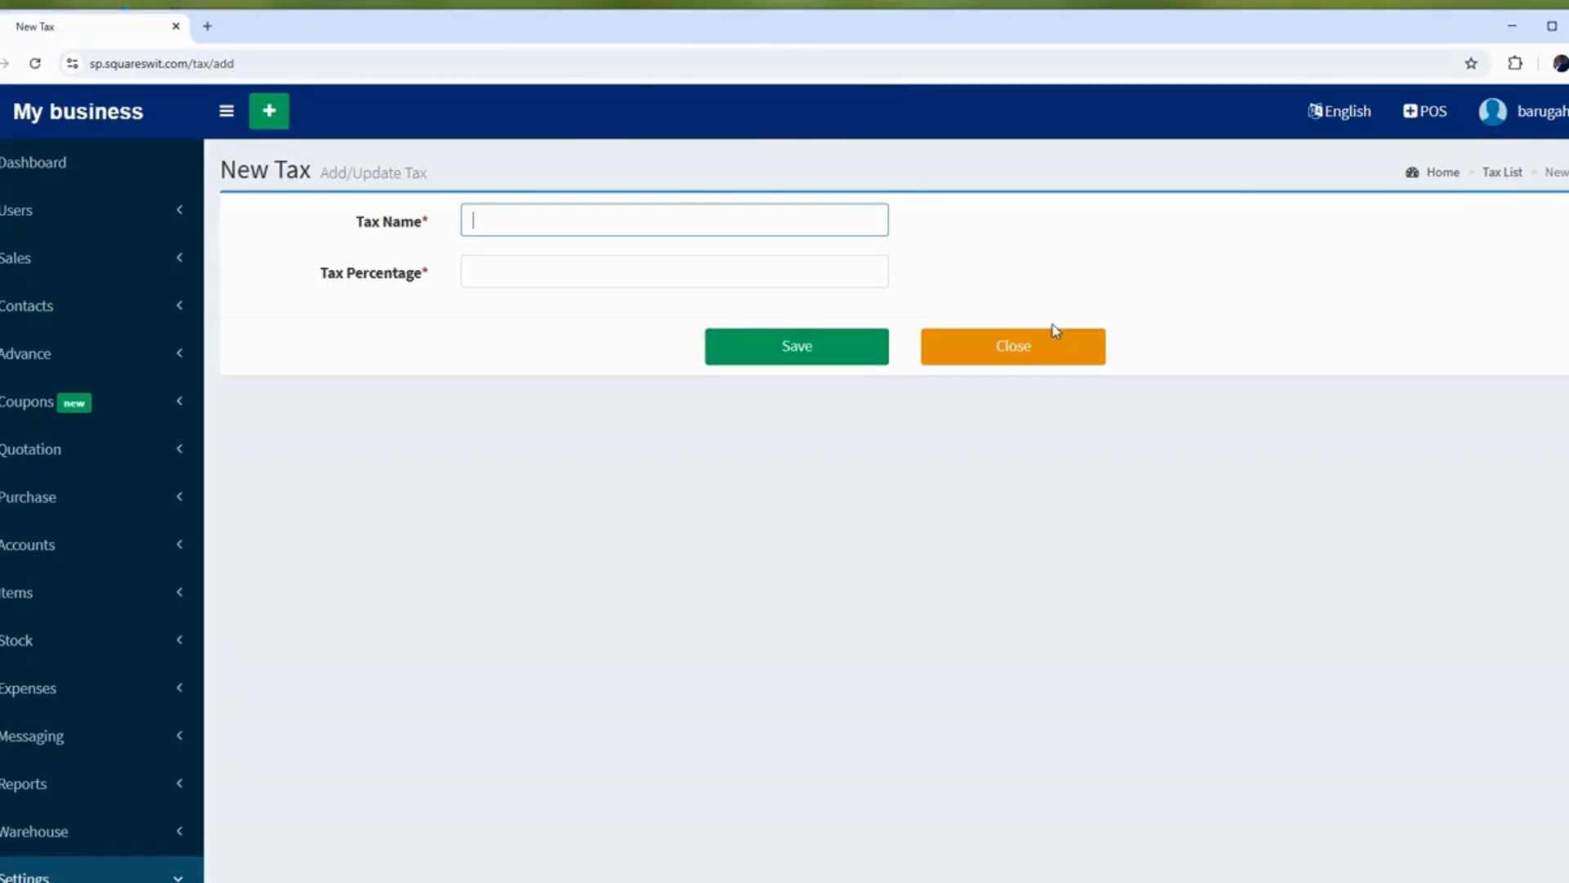
{"action": "left_click", "coordinate": [637, 228]}
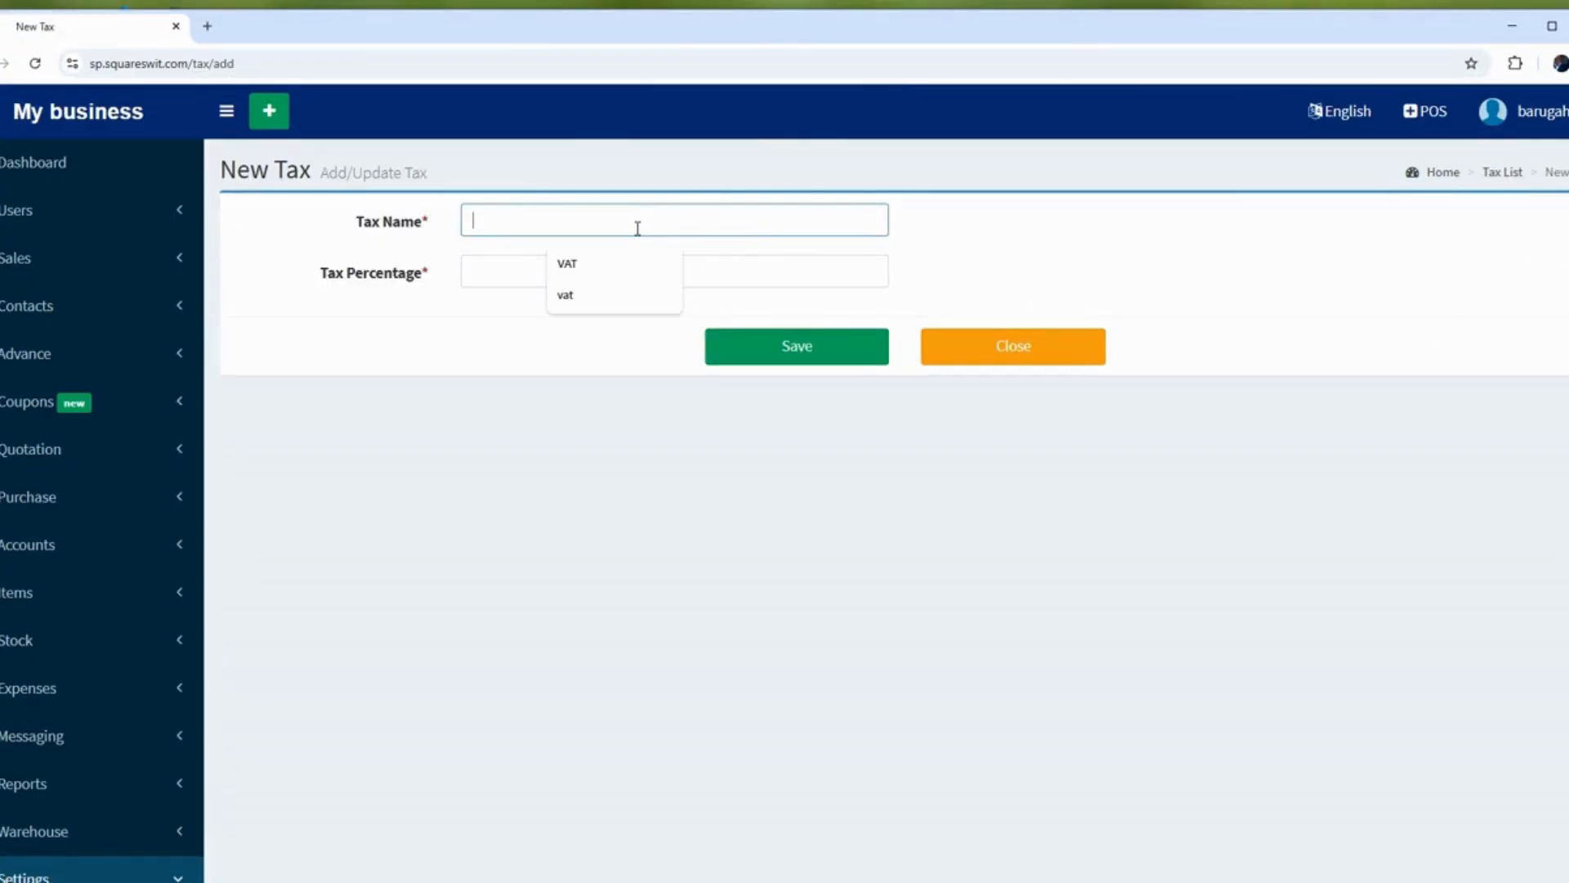
{"action": "left_click", "coordinate": [602, 282]}
{"action": "left_click", "coordinate": [537, 278]}
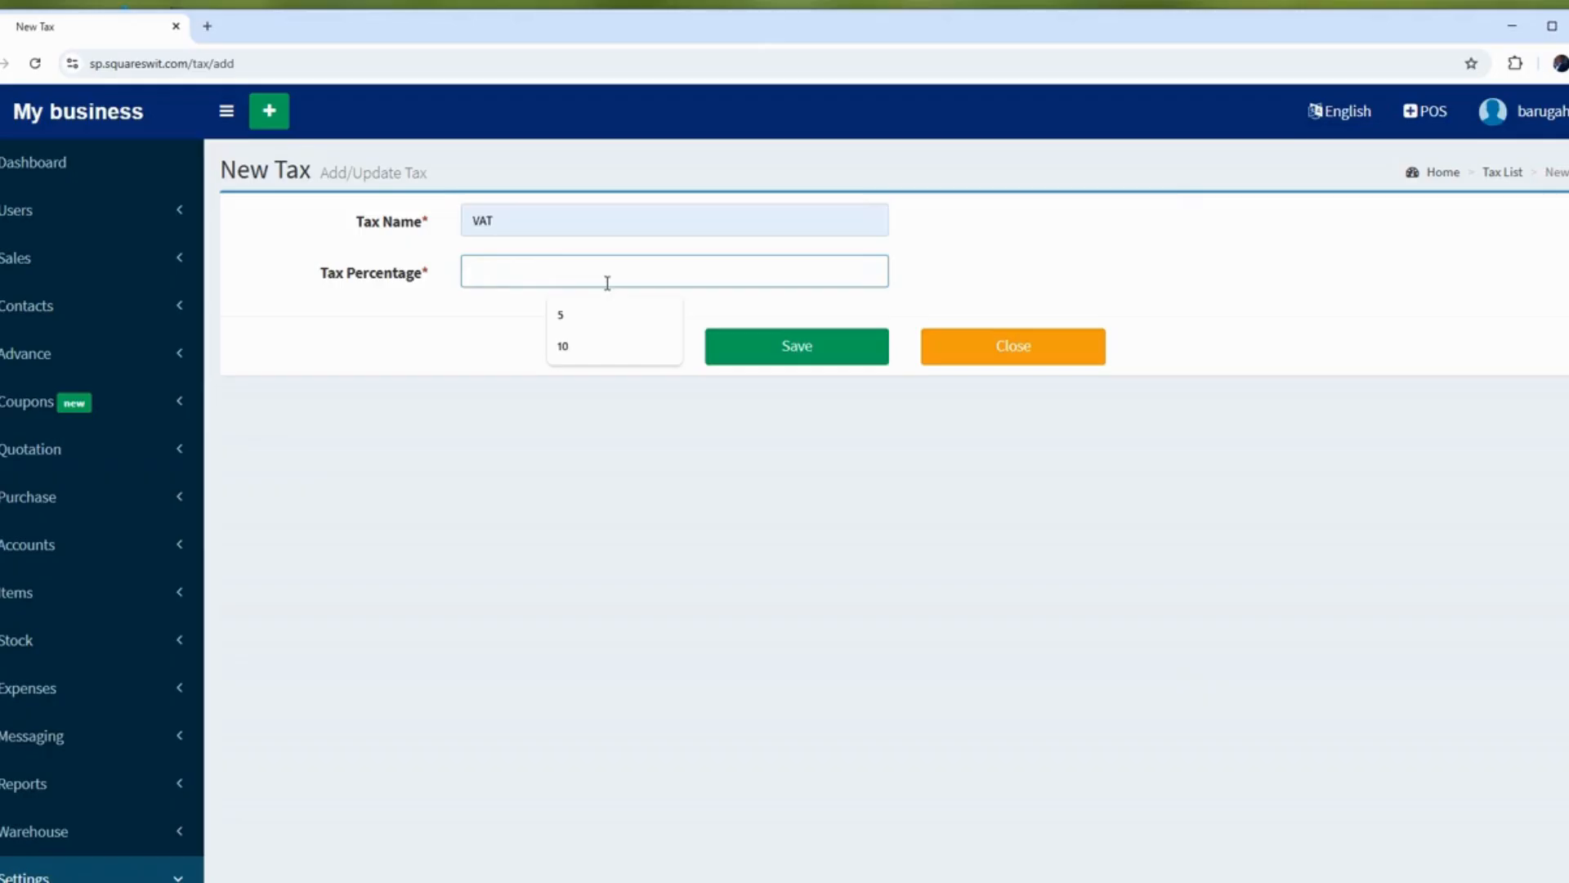
{"action": "left_click", "coordinate": [581, 345]}
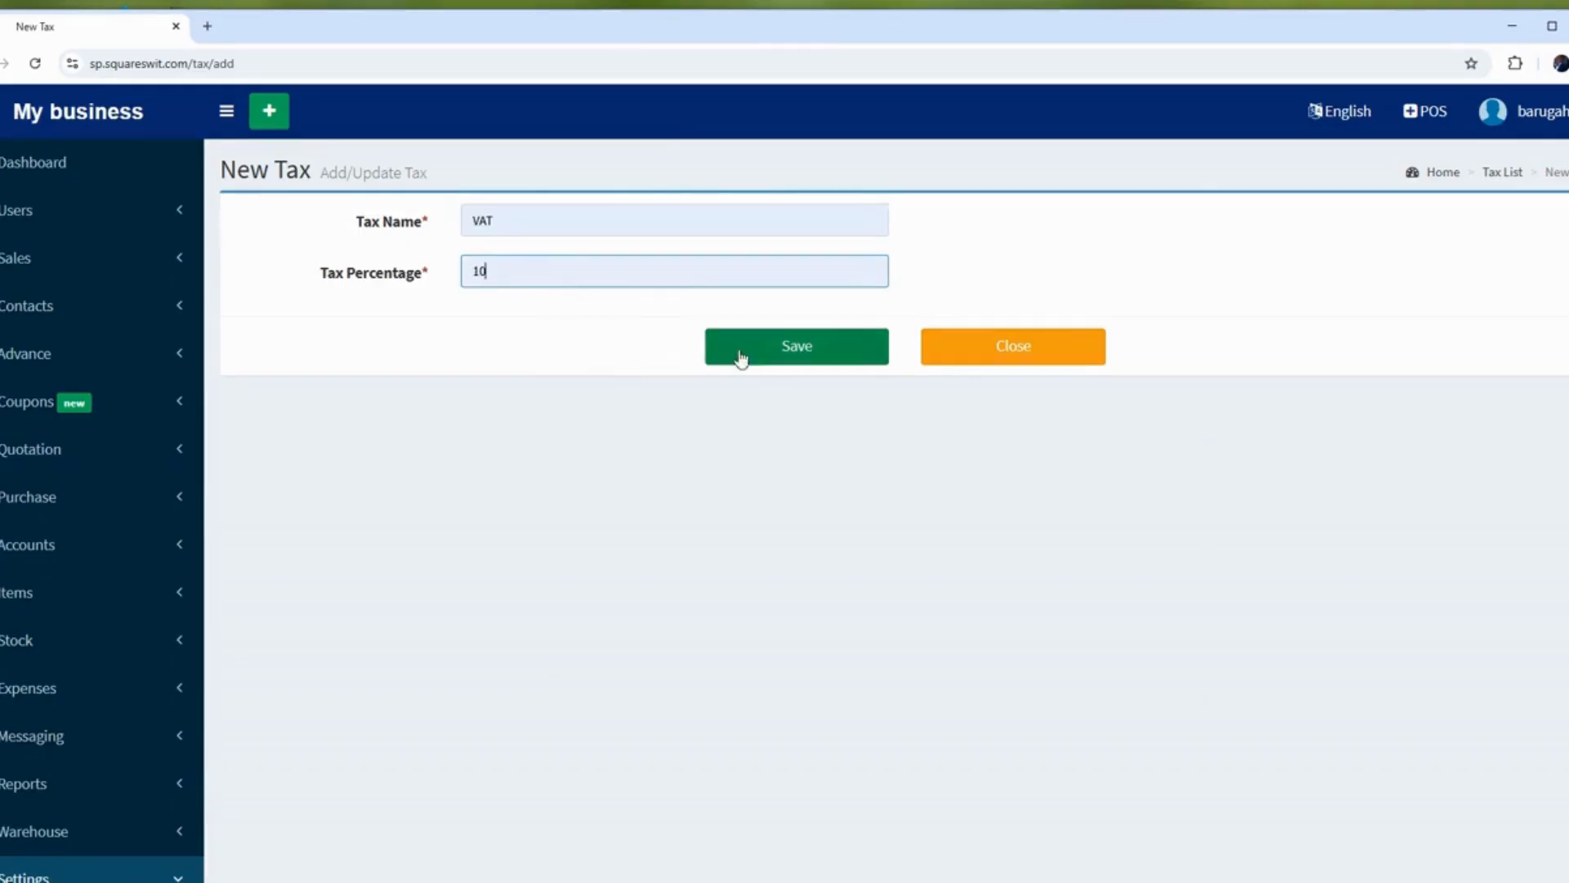
{"action": "left_click", "coordinate": [809, 347]}
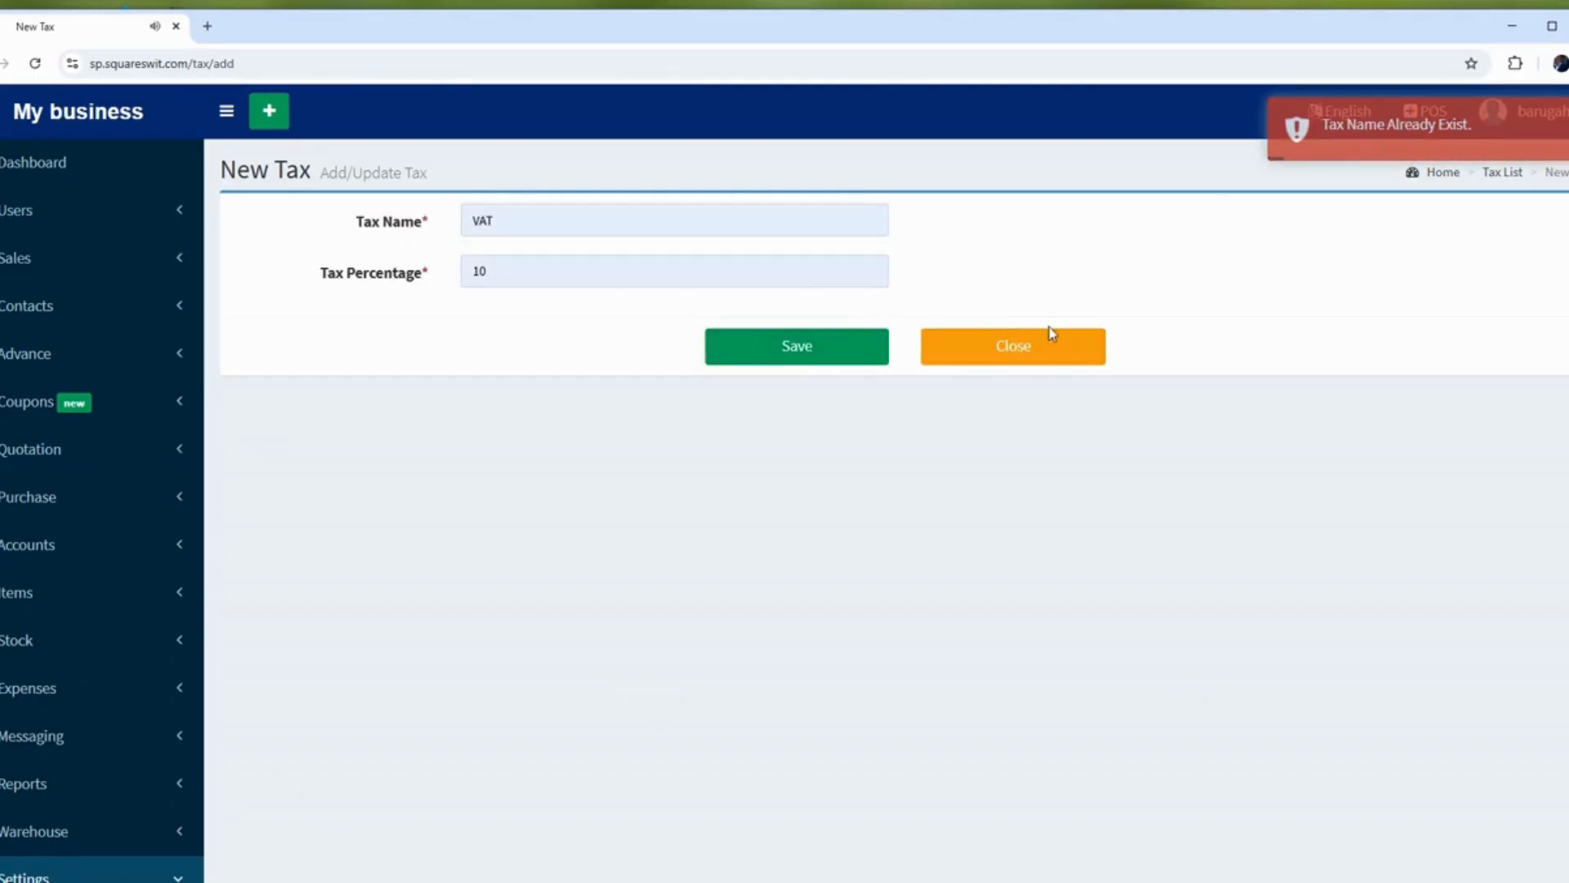
{"action": "left_click", "coordinate": [583, 279]}
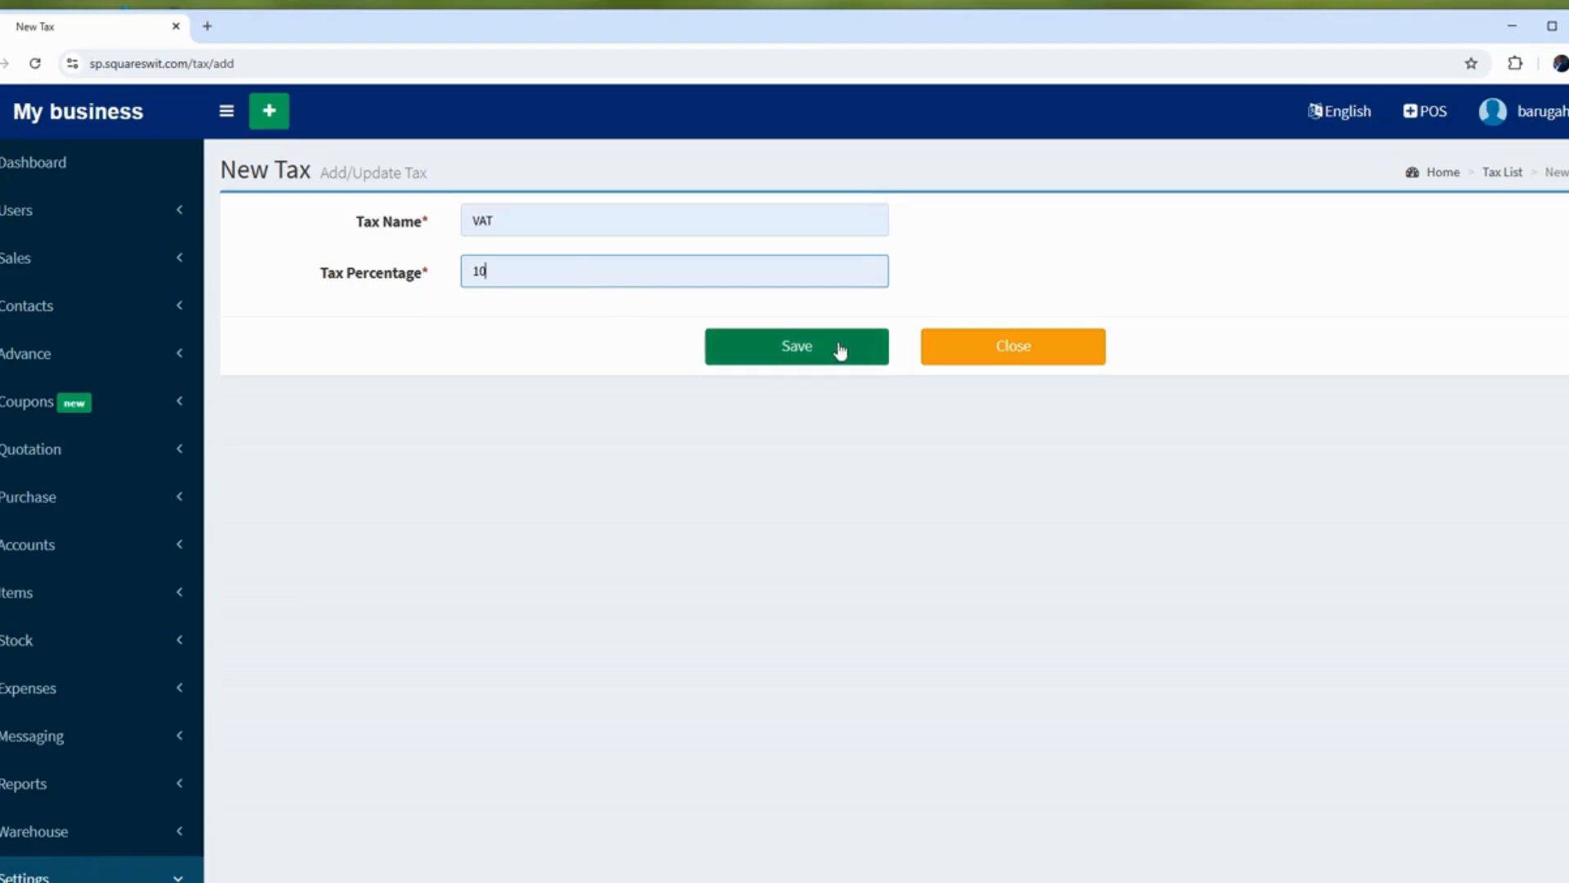
{"action": "left_click", "coordinate": [1006, 348]}
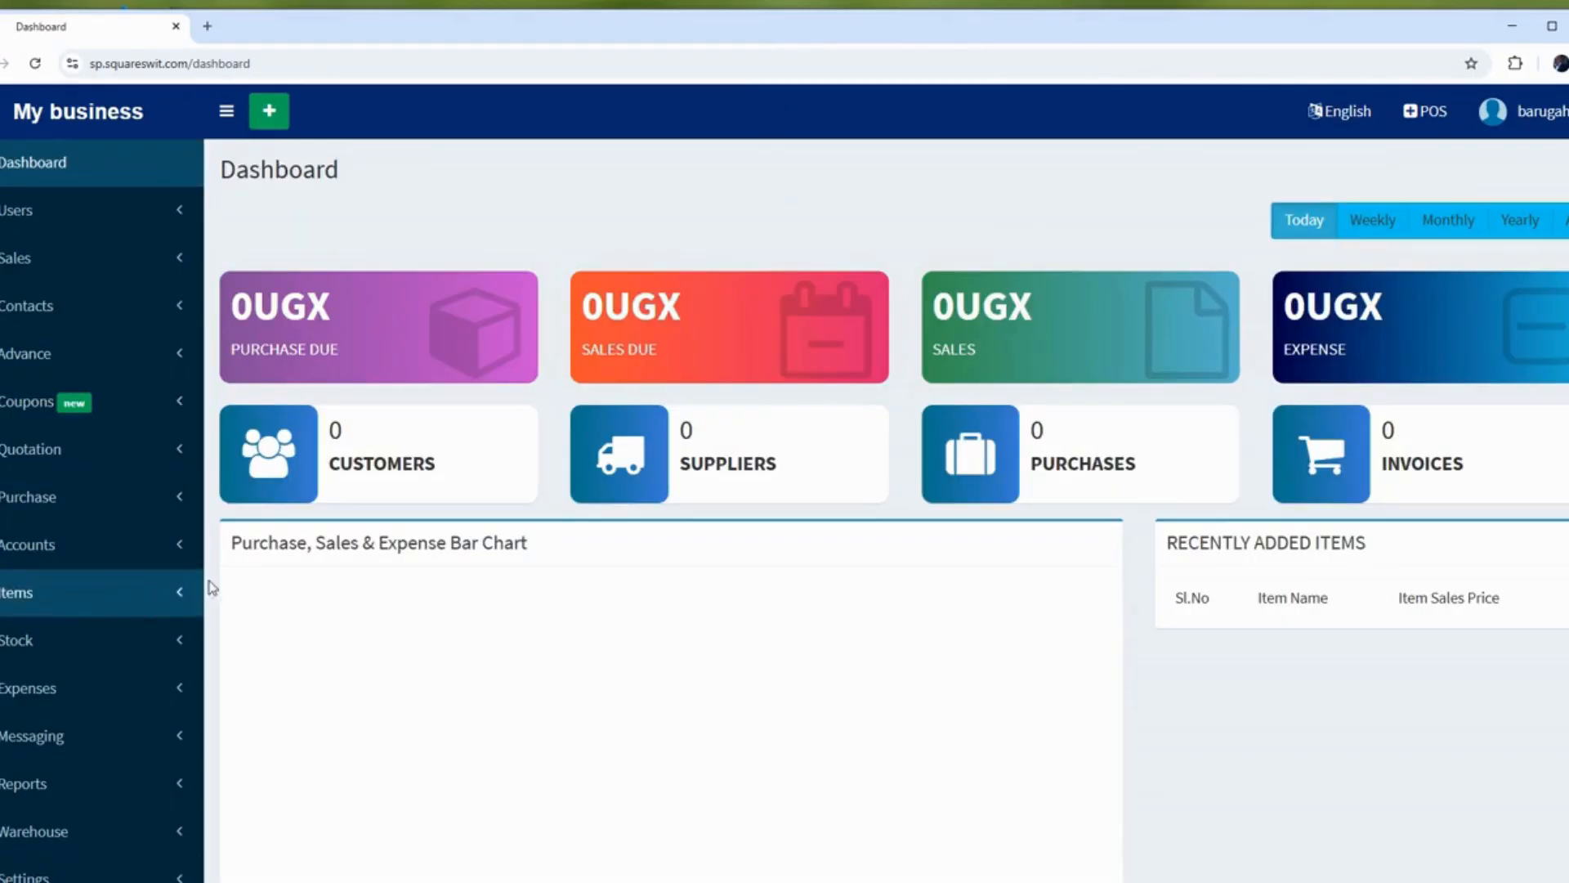
Open the form for adding a new item, review its pricing fields and view the available Tax options.
{"action": "left_click", "coordinate": [127, 601]}
{"action": "scroll", "coordinate": [126, 609], "scroll_direction": "down", "scroll_amount": 2}
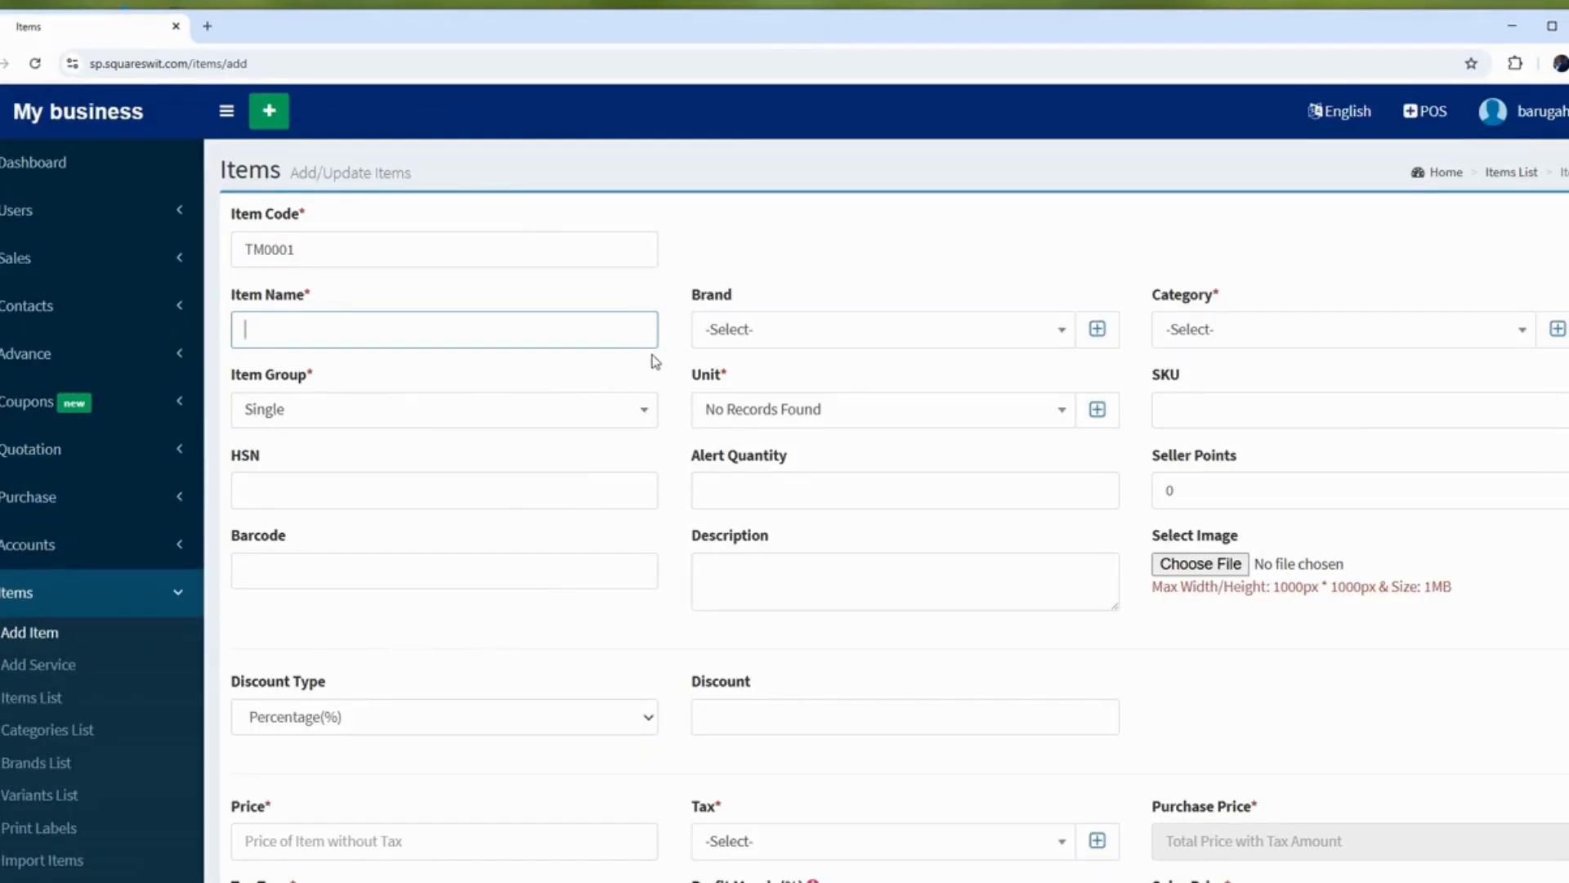
{"action": "scroll", "coordinate": [654, 361], "scroll_direction": "down", "scroll_amount": 4}
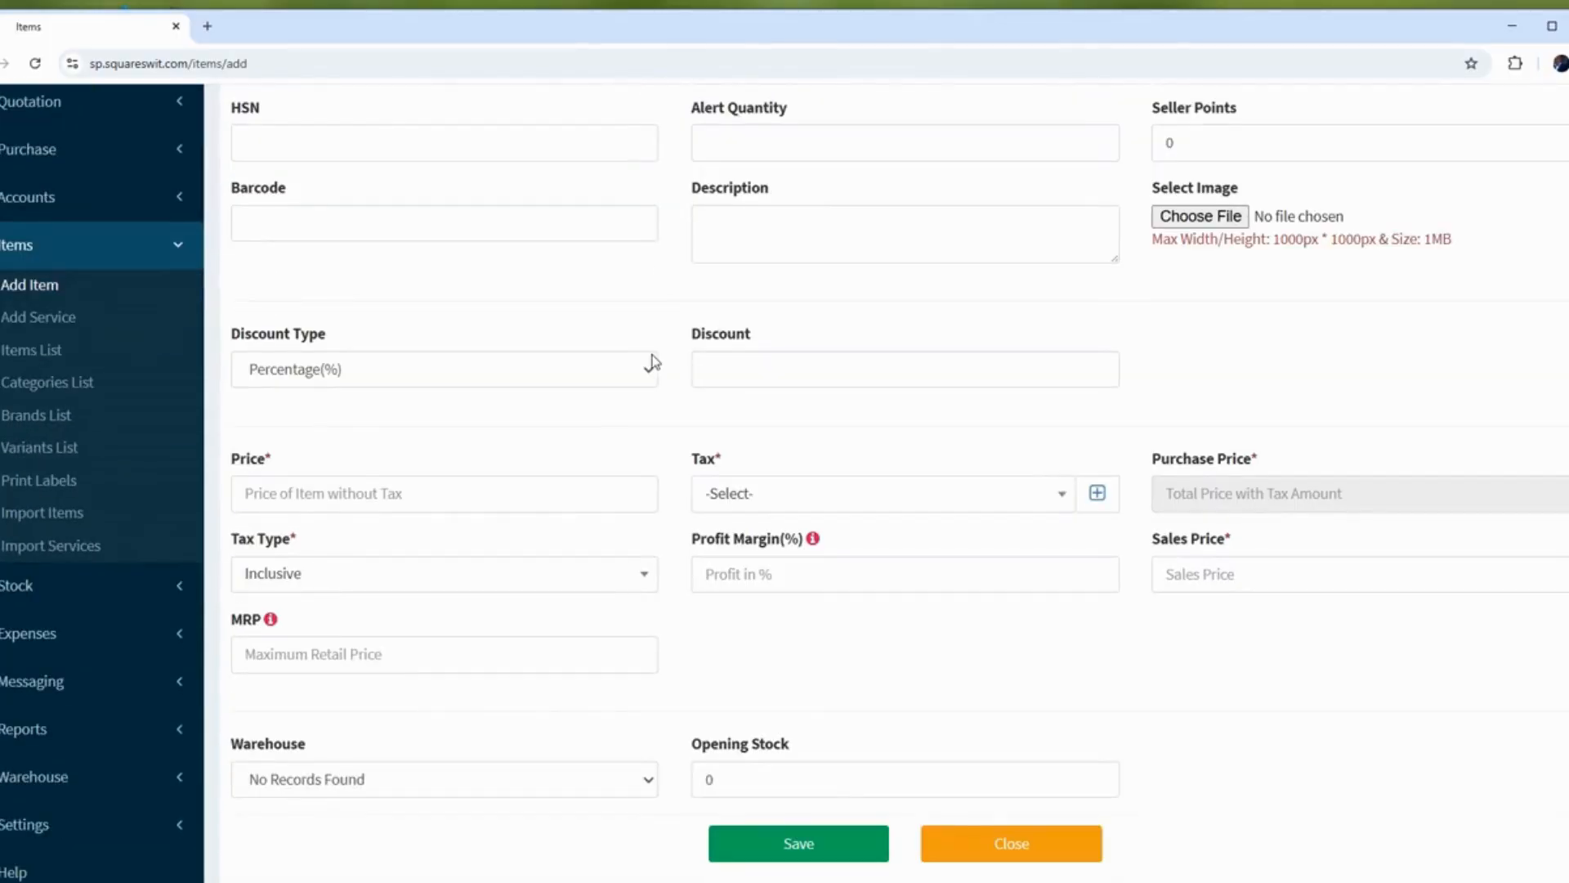
{"action": "scroll", "coordinate": [654, 361], "scroll_direction": "down", "scroll_amount": 1}
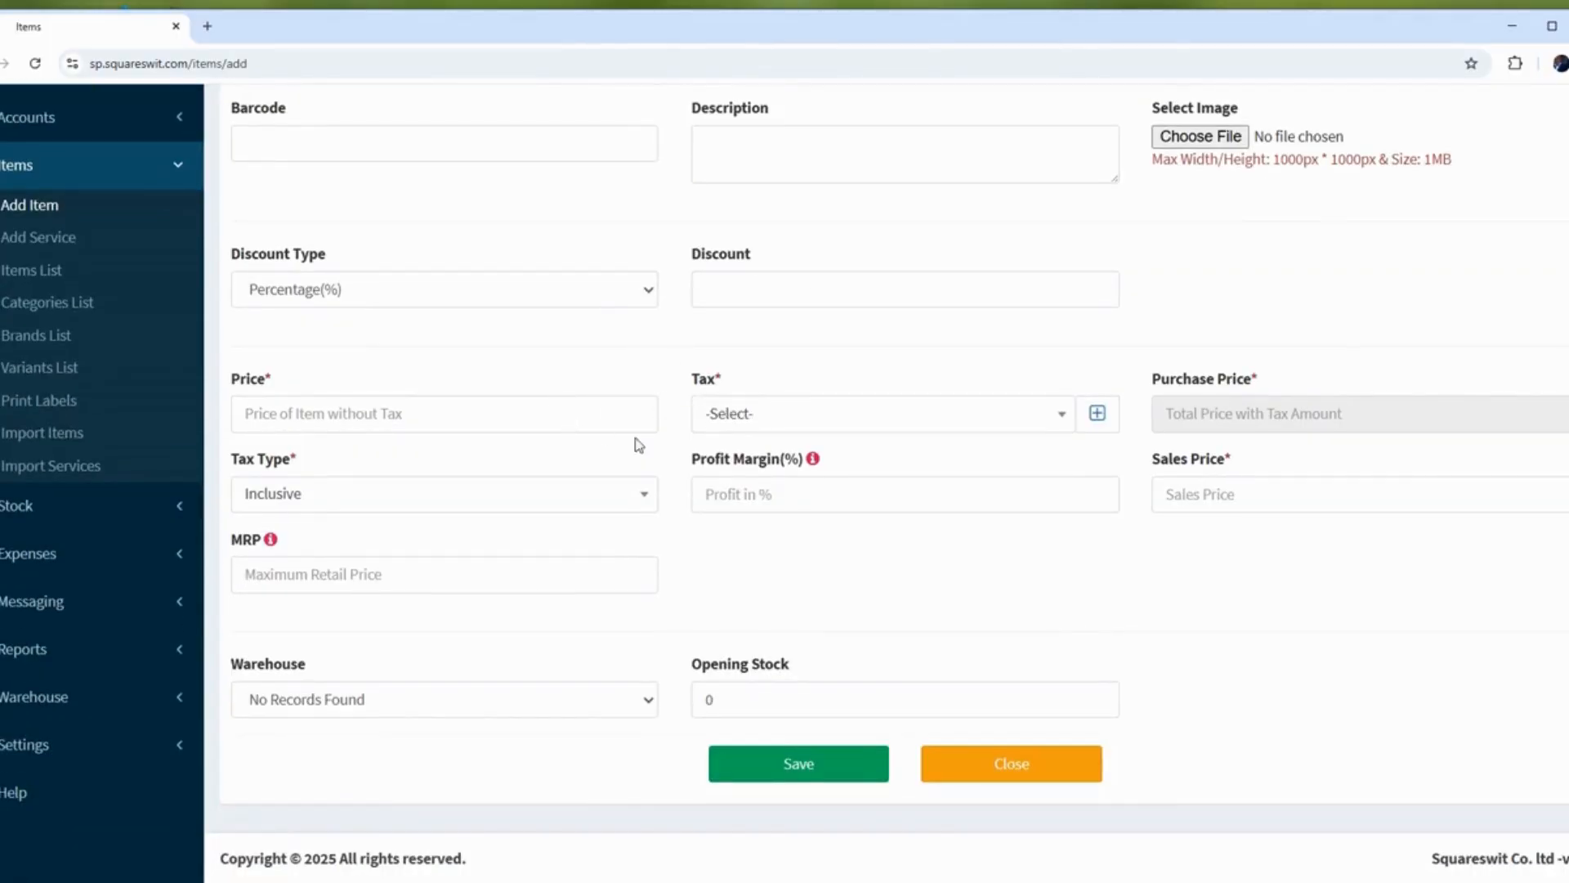
{"action": "scroll", "coordinate": [703, 384], "scroll_direction": "up", "scroll_amount": 3}
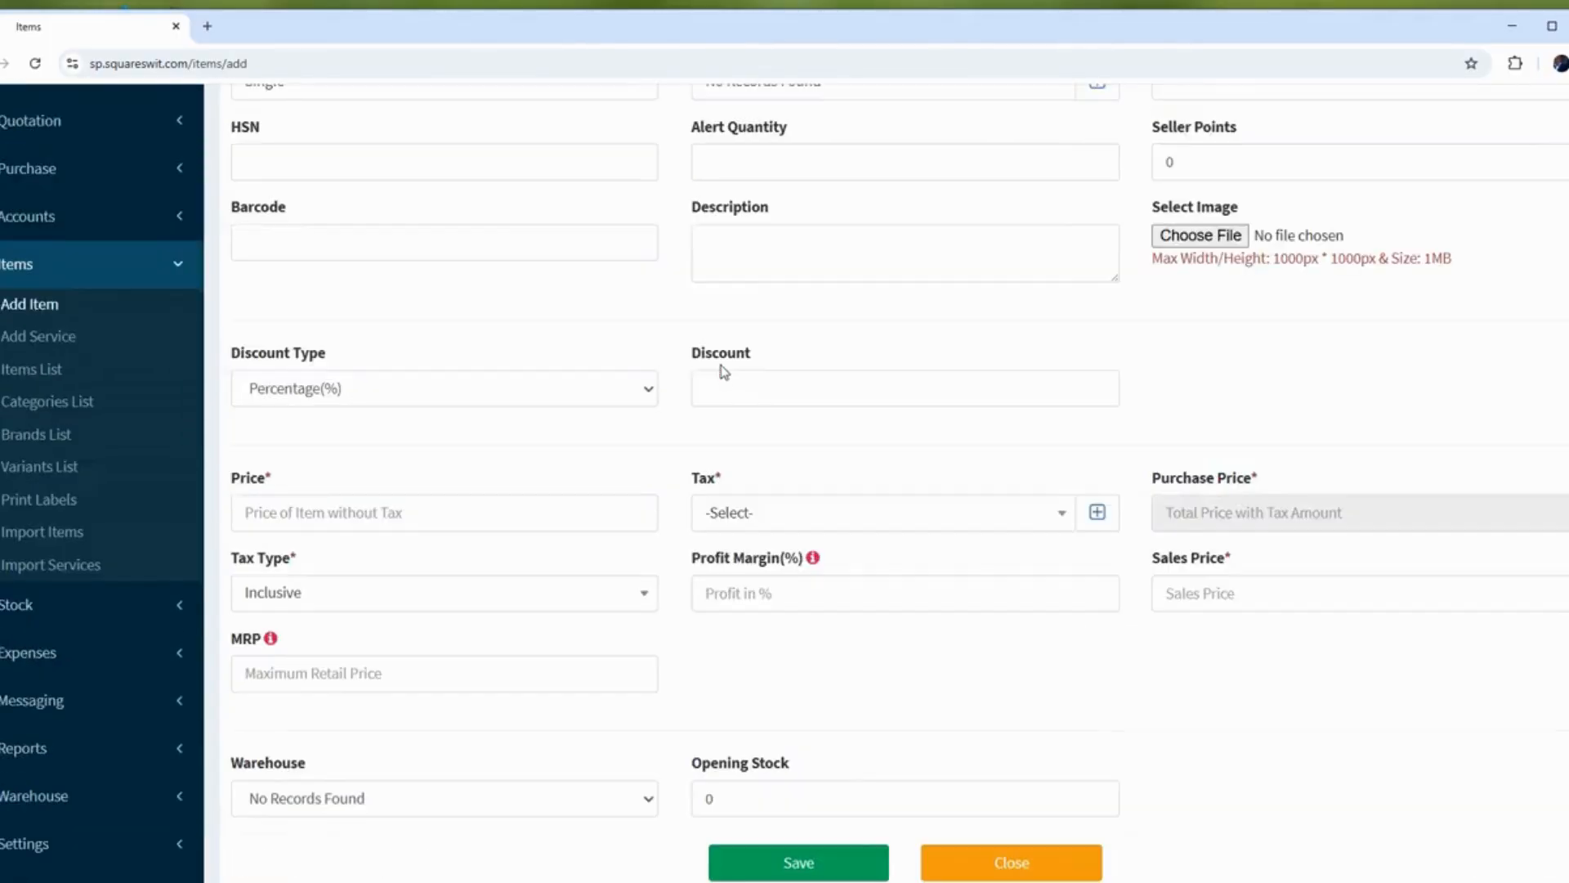
{"action": "scroll", "coordinate": [720, 369], "scroll_direction": "down", "scroll_amount": 1}
{"action": "scroll", "coordinate": [587, 414], "scroll_direction": "down", "scroll_amount": 2}
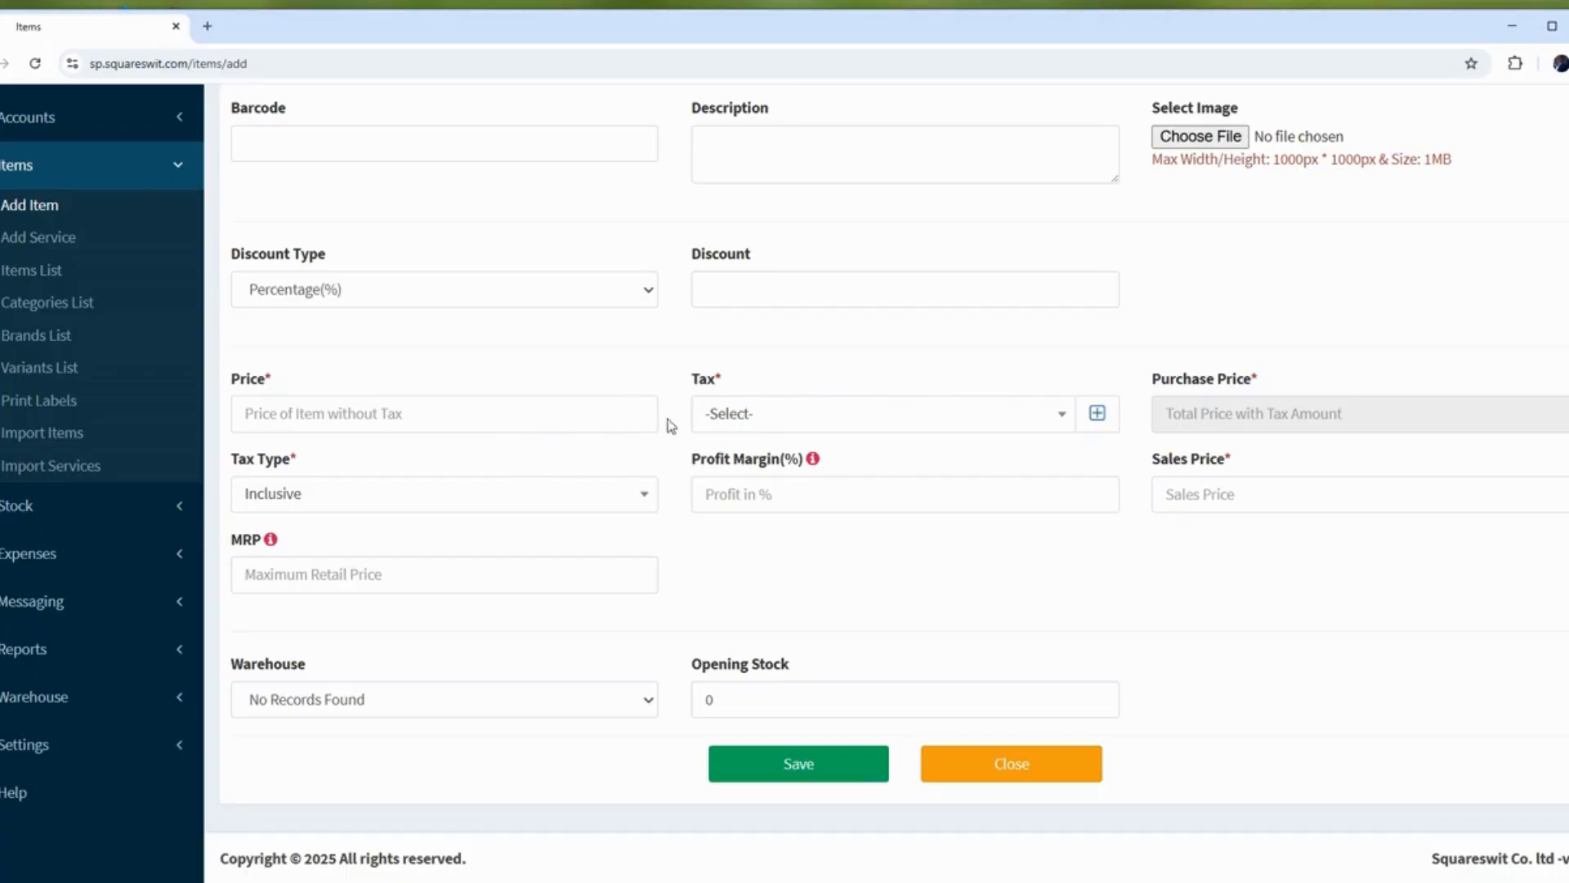
{"action": "left_click", "coordinate": [806, 419]}
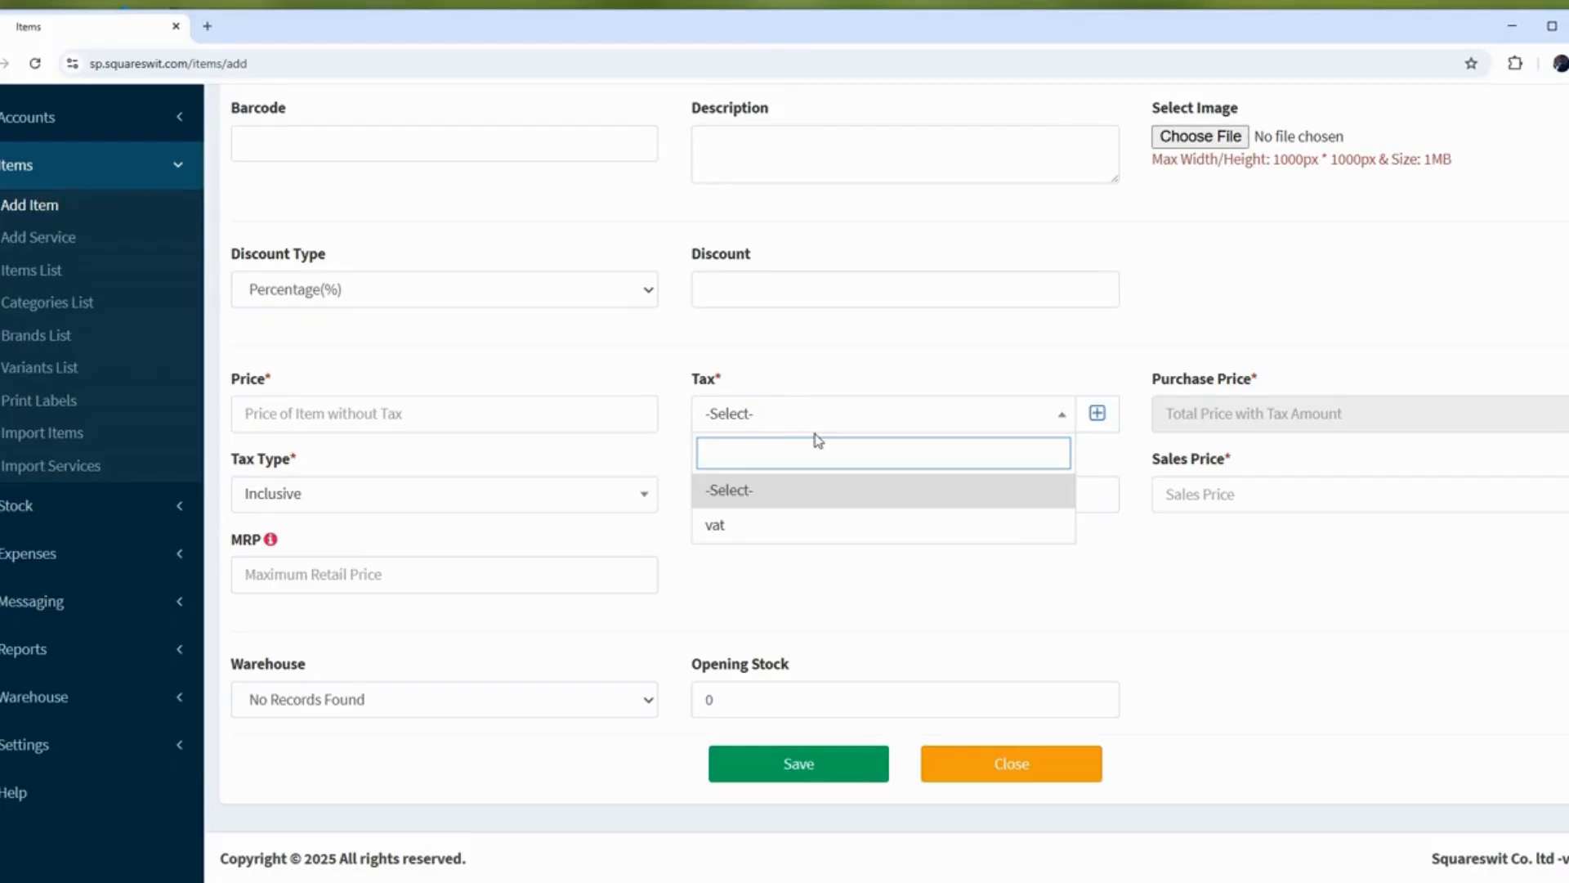
Select vat as the tax for the new item and look over the rest of the item form.
{"action": "left_click", "coordinate": [742, 533]}
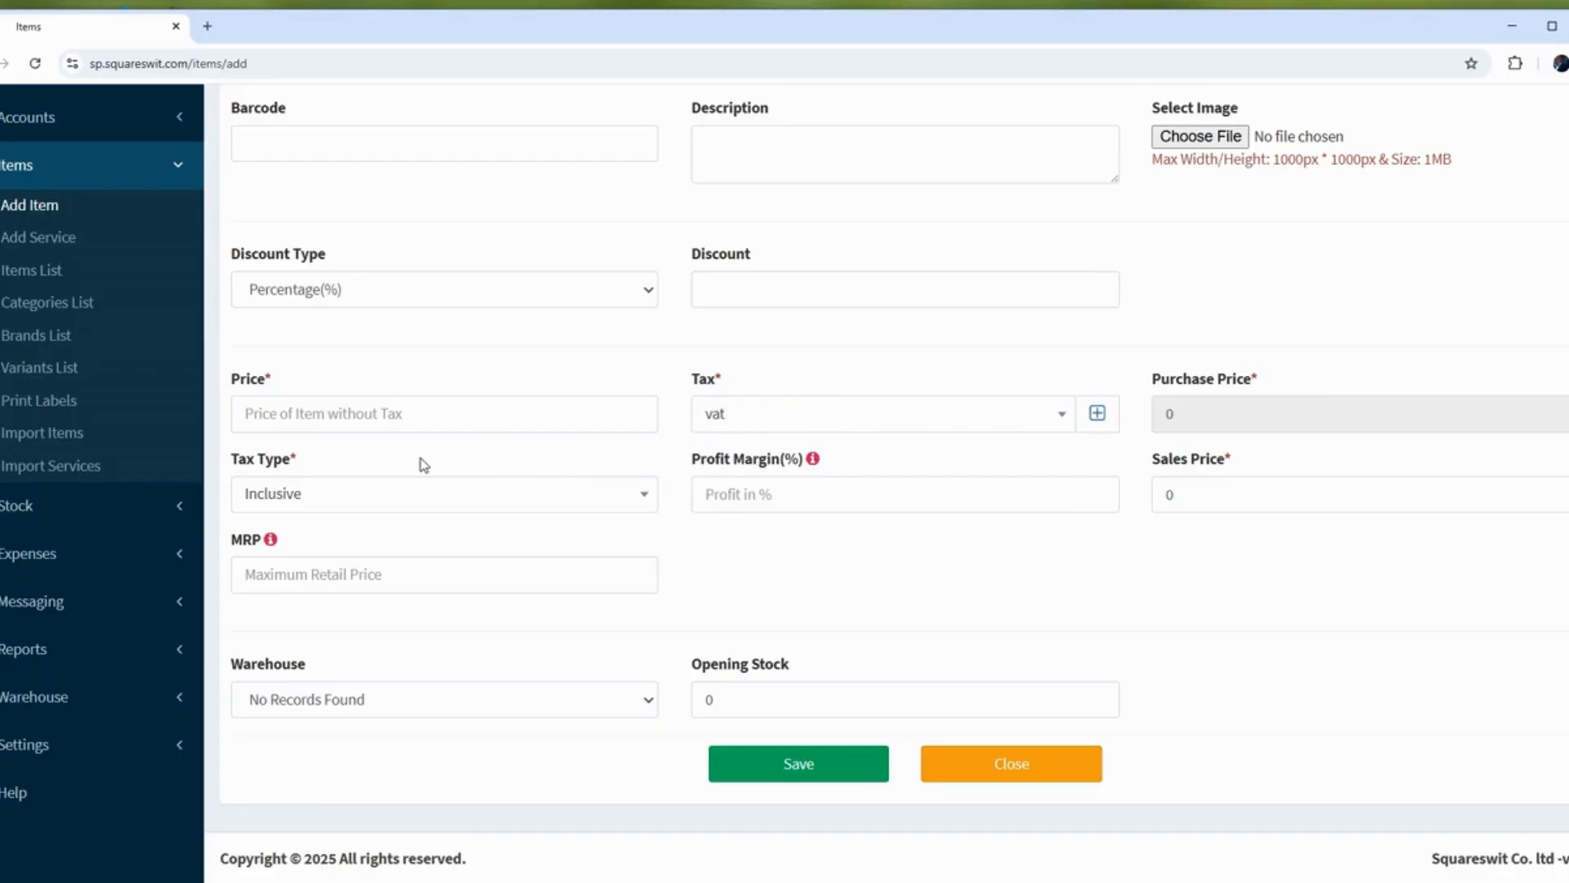
{"action": "scroll", "coordinate": [422, 462], "scroll_direction": "up", "scroll_amount": 2}
{"action": "scroll", "coordinate": [641, 518], "scroll_direction": "down", "scroll_amount": 2}
{"action": "scroll", "coordinate": [645, 327], "scroll_direction": "up", "scroll_amount": 4}
{"action": "scroll", "coordinate": [844, 364], "scroll_direction": "down", "scroll_amount": 4}
{"action": "scroll", "coordinate": [795, 425], "scroll_direction": "up", "scroll_amount": 4}
{"action": "scroll", "coordinate": [794, 418], "scroll_direction": "down", "scroll_amount": 4}
Switch the new item's tax type to Exclusive and back to Inclusive.
{"action": "left_click", "coordinate": [318, 502]}
{"action": "left_click", "coordinate": [271, 605]}
{"action": "left_click", "coordinate": [364, 502]}
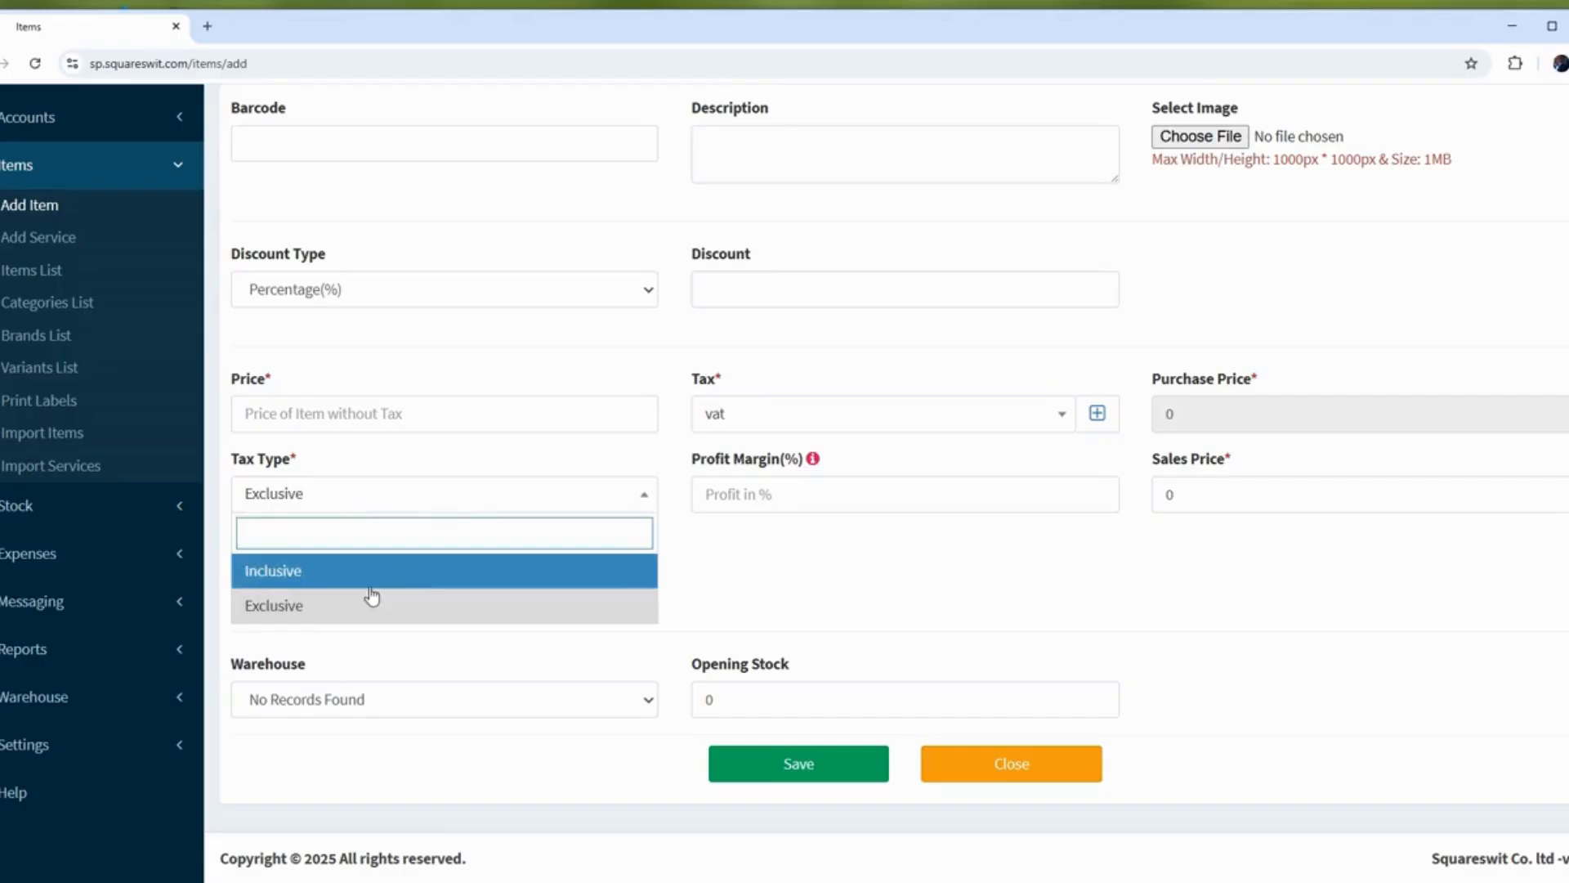
{"action": "left_click", "coordinate": [260, 580]}
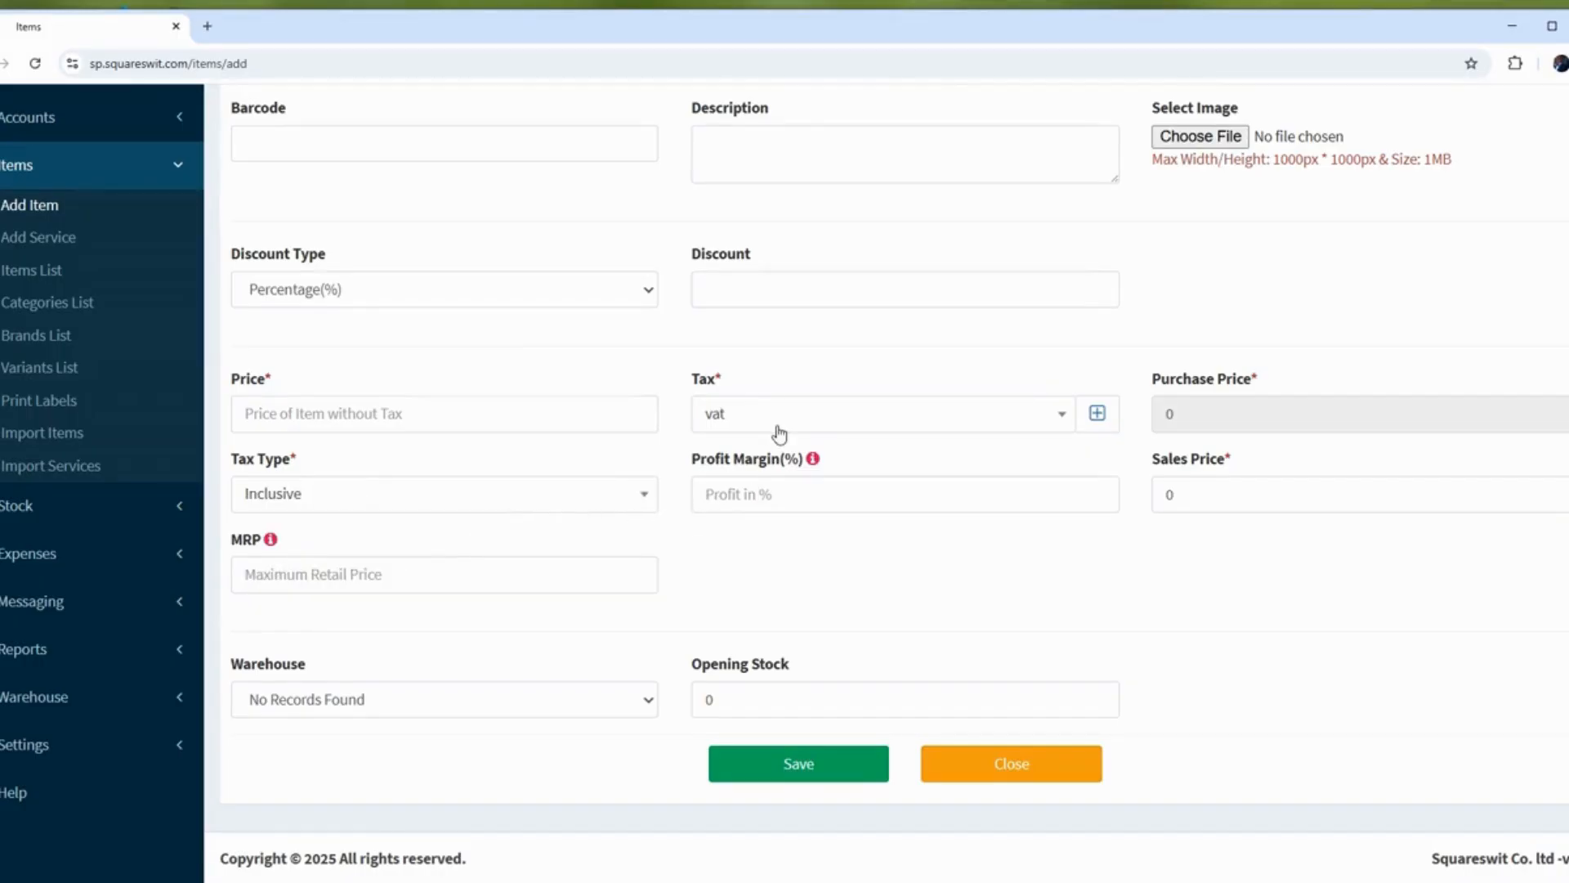
Open the Units List in the settings and look over the existing units.
{"action": "scroll", "coordinate": [779, 432], "scroll_direction": "up", "scroll_amount": 5}
{"action": "scroll", "coordinate": [245, 567], "scroll_direction": "down", "scroll_amount": 3}
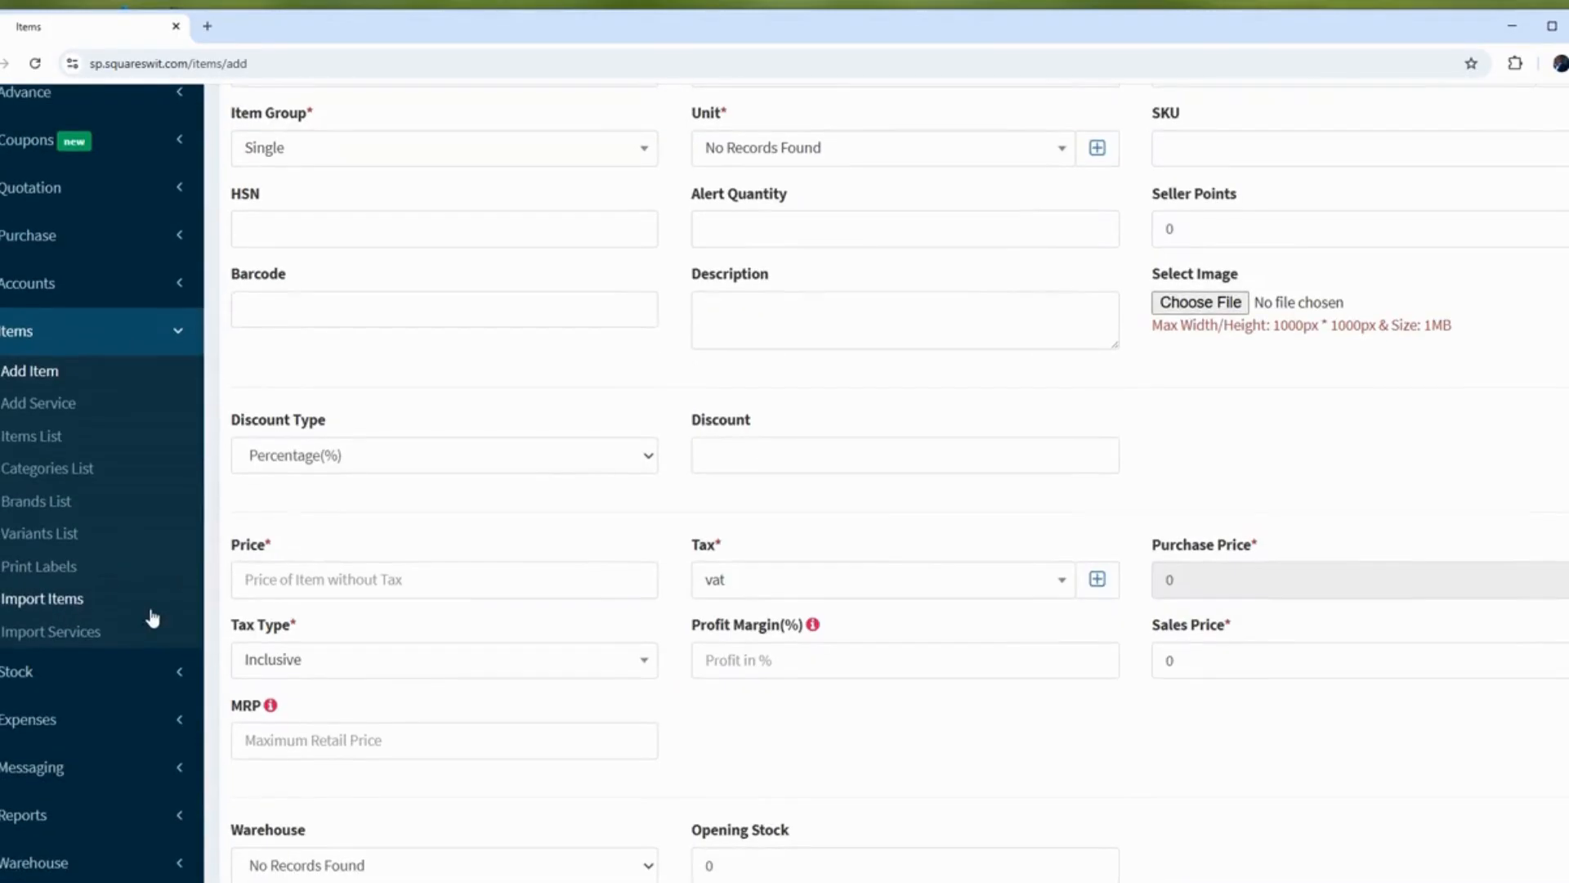
{"action": "scroll", "coordinate": [164, 506], "scroll_direction": "down", "scroll_amount": 2}
{"action": "left_click", "coordinate": [168, 164]}
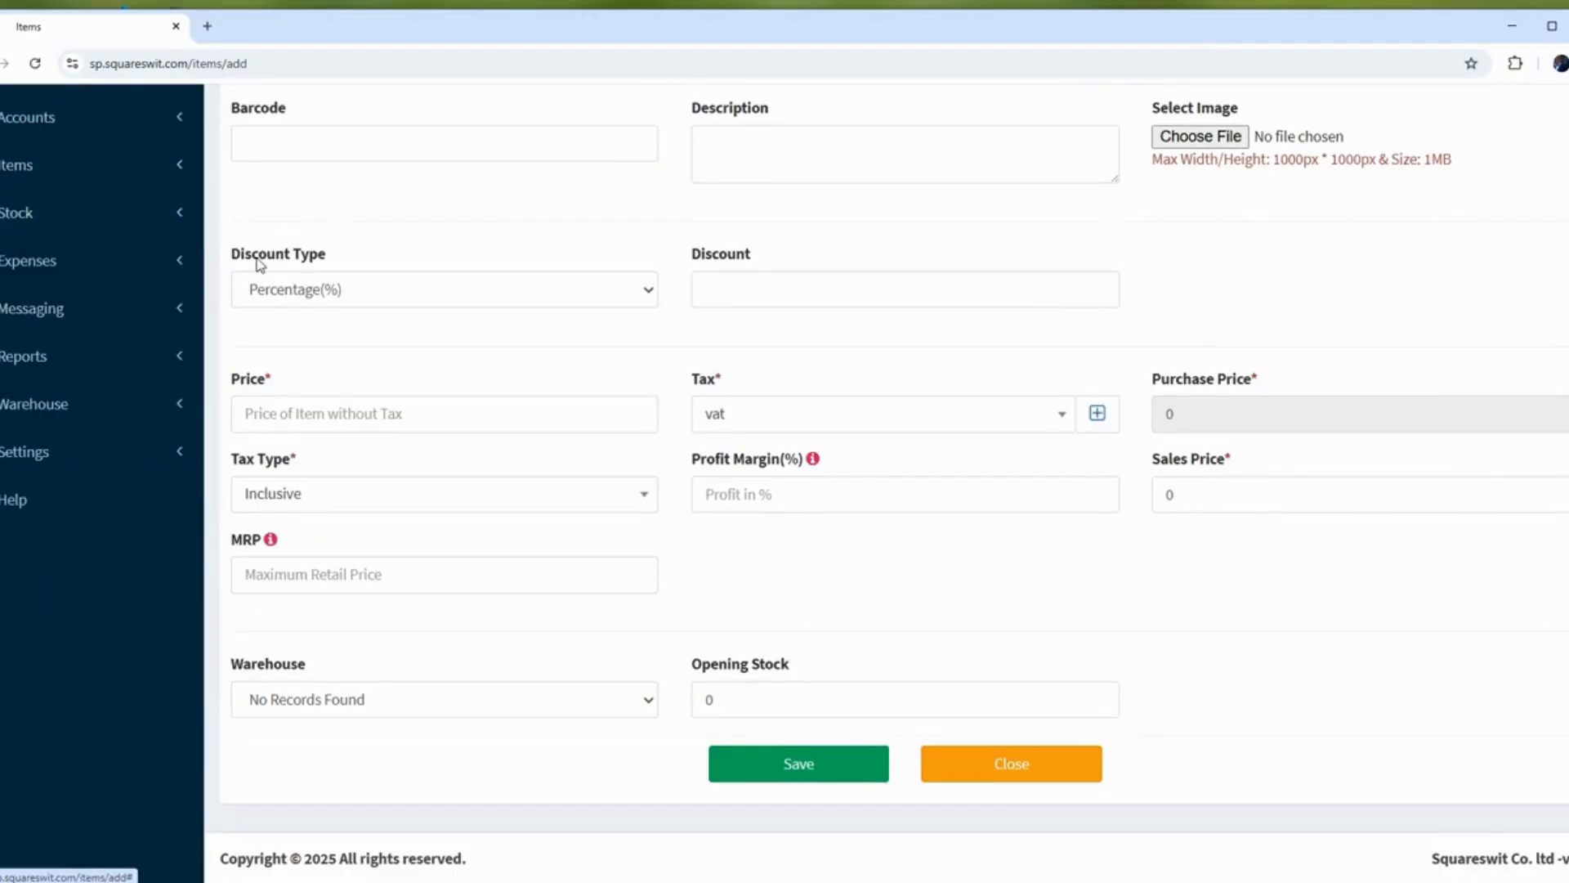
{"action": "left_click", "coordinate": [145, 472]}
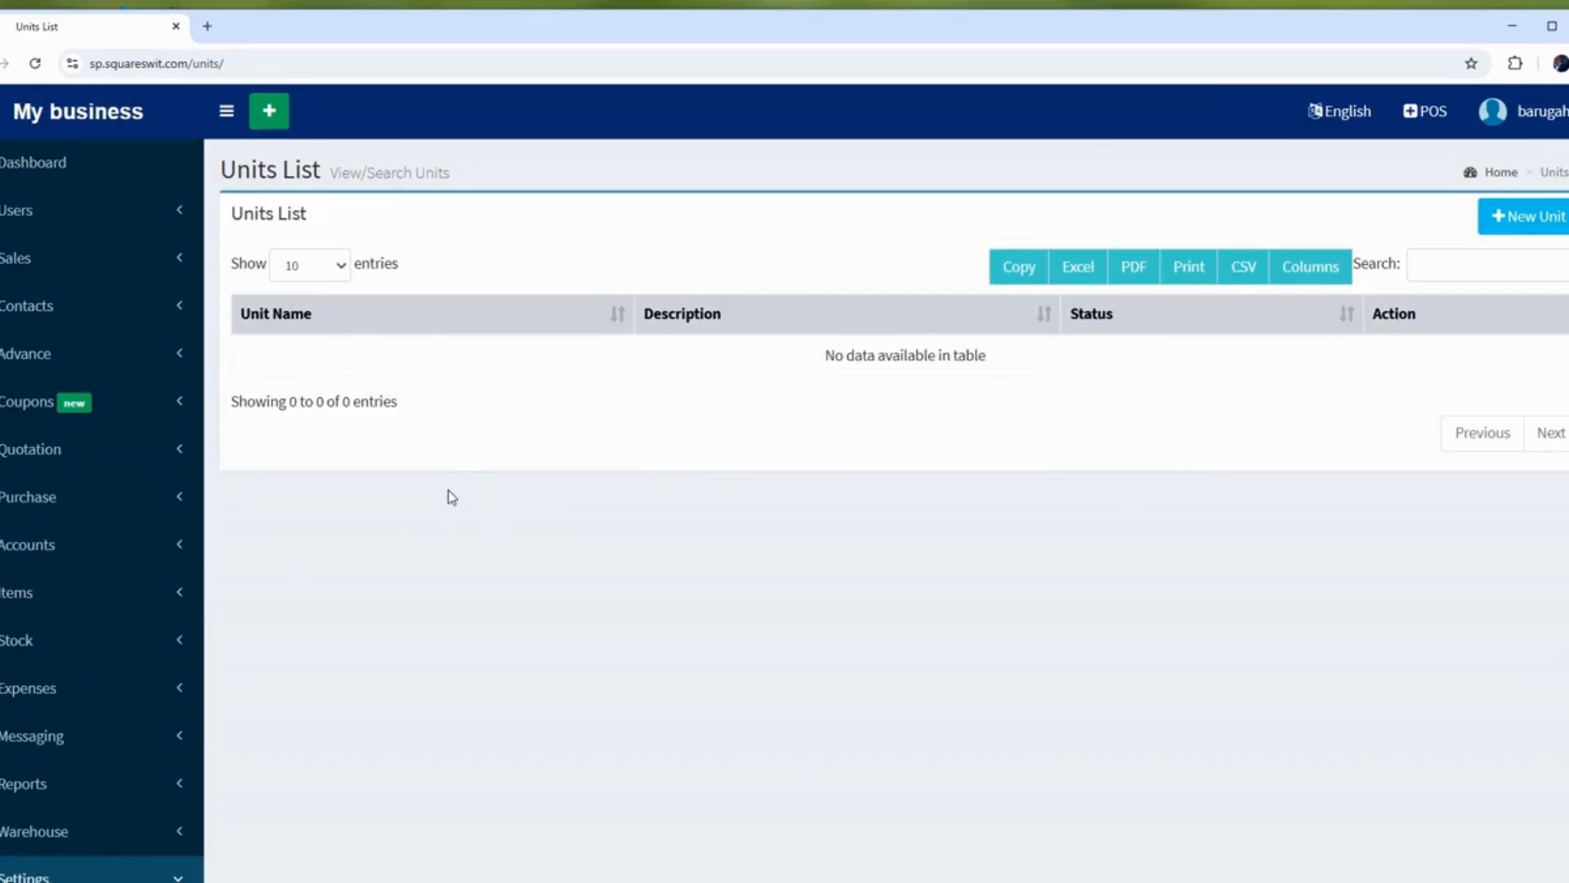
{"action": "scroll", "coordinate": [451, 497], "scroll_direction": "down", "scroll_amount": 2}
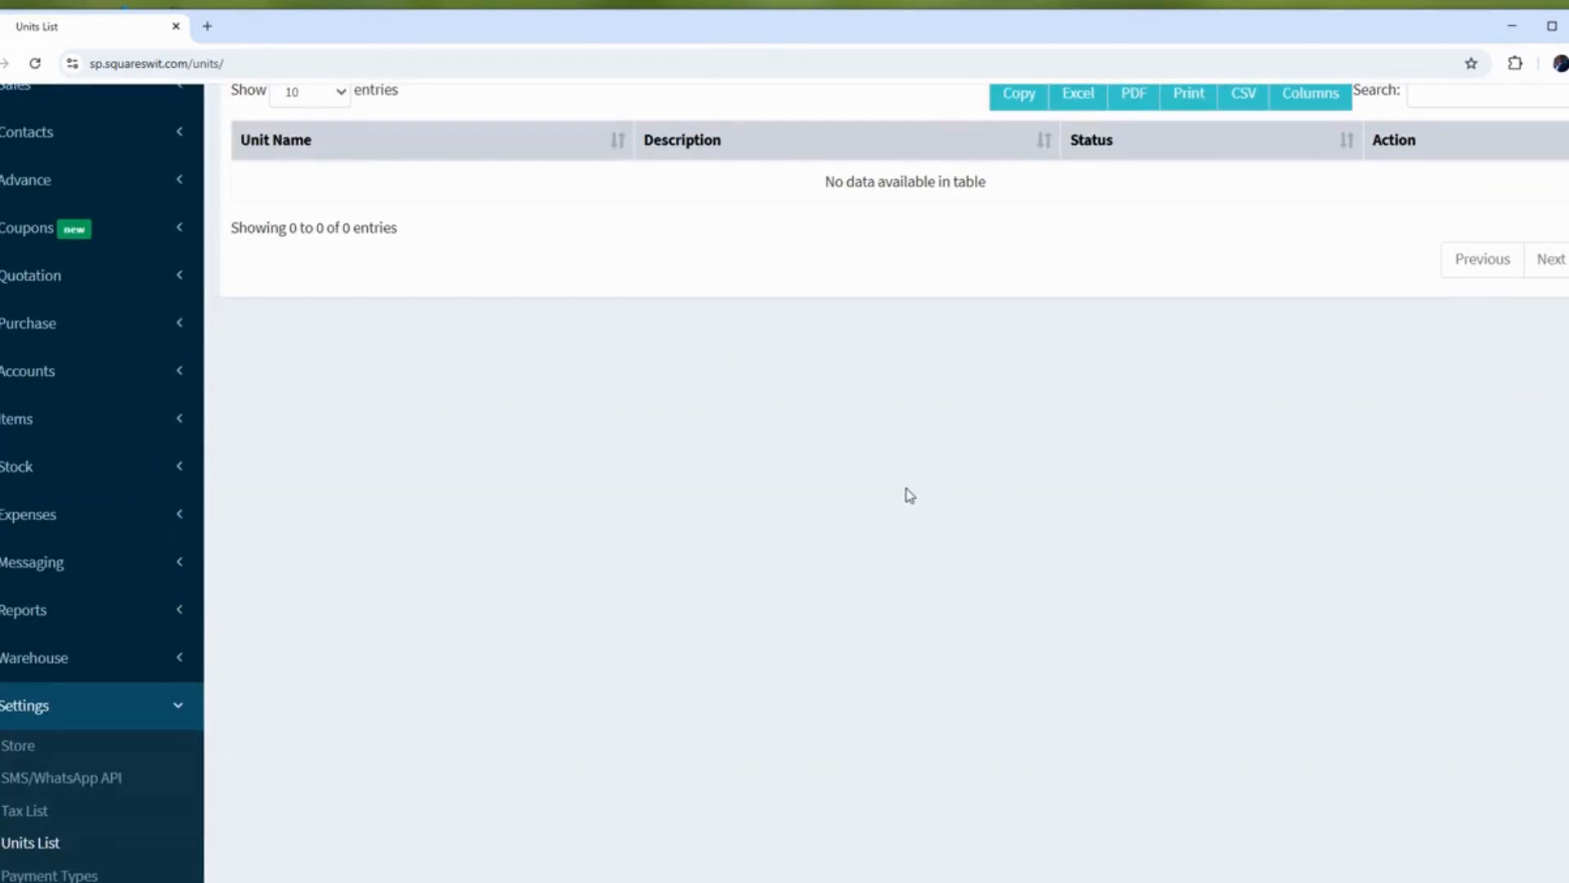
{"action": "scroll", "coordinate": [908, 494], "scroll_direction": "up", "scroll_amount": 2}
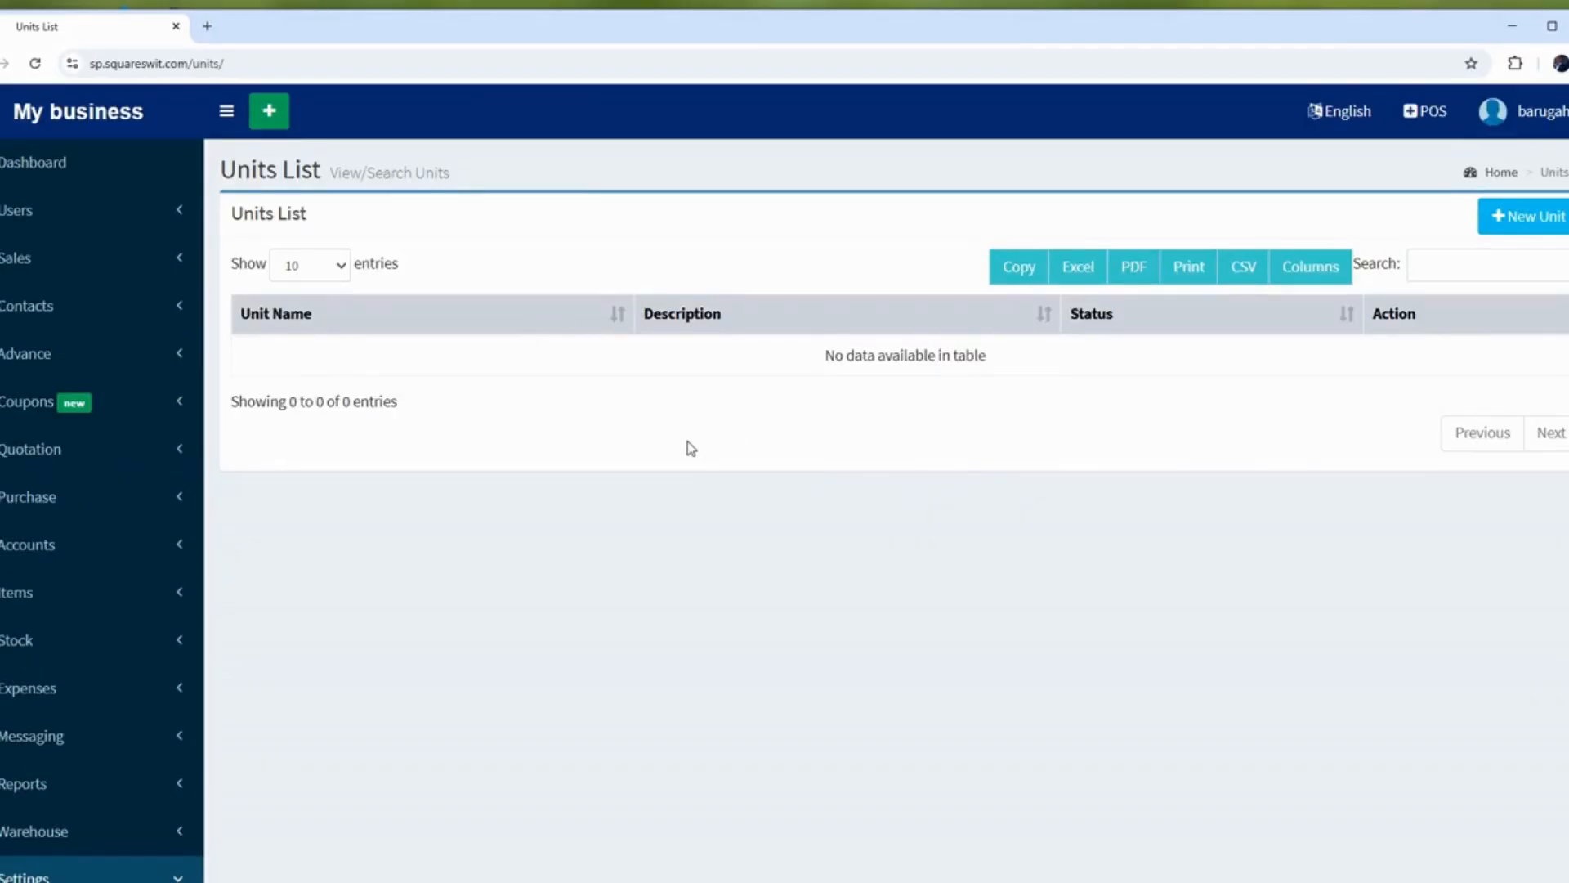
{"action": "scroll", "coordinate": [580, 455], "scroll_direction": "down", "scroll_amount": 4}
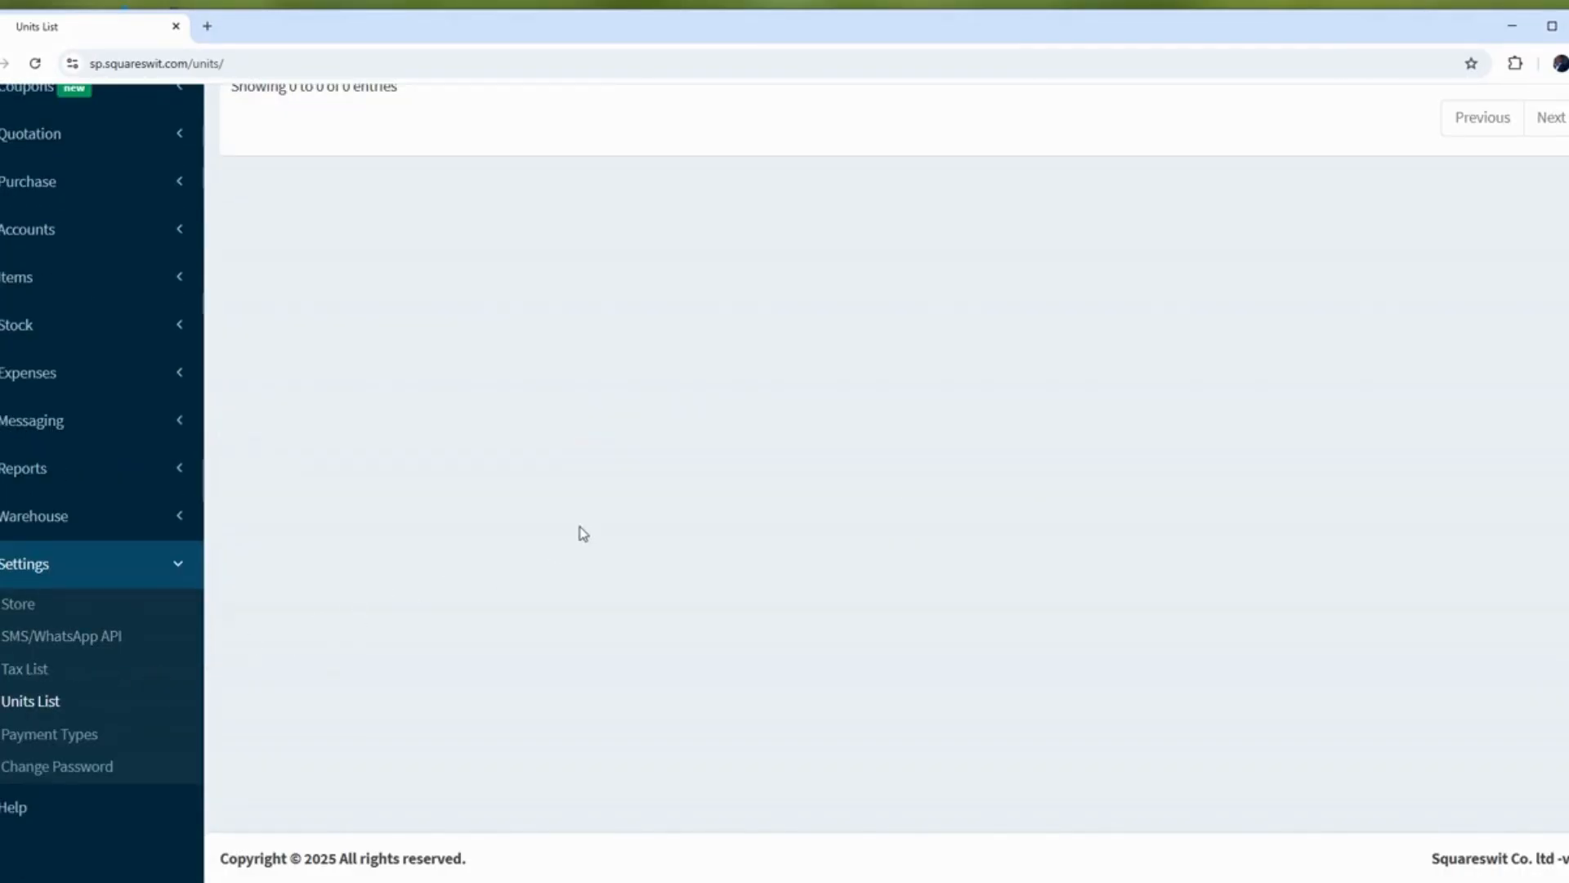
{"action": "scroll", "coordinate": [694, 532], "scroll_direction": "up", "scroll_amount": 3}
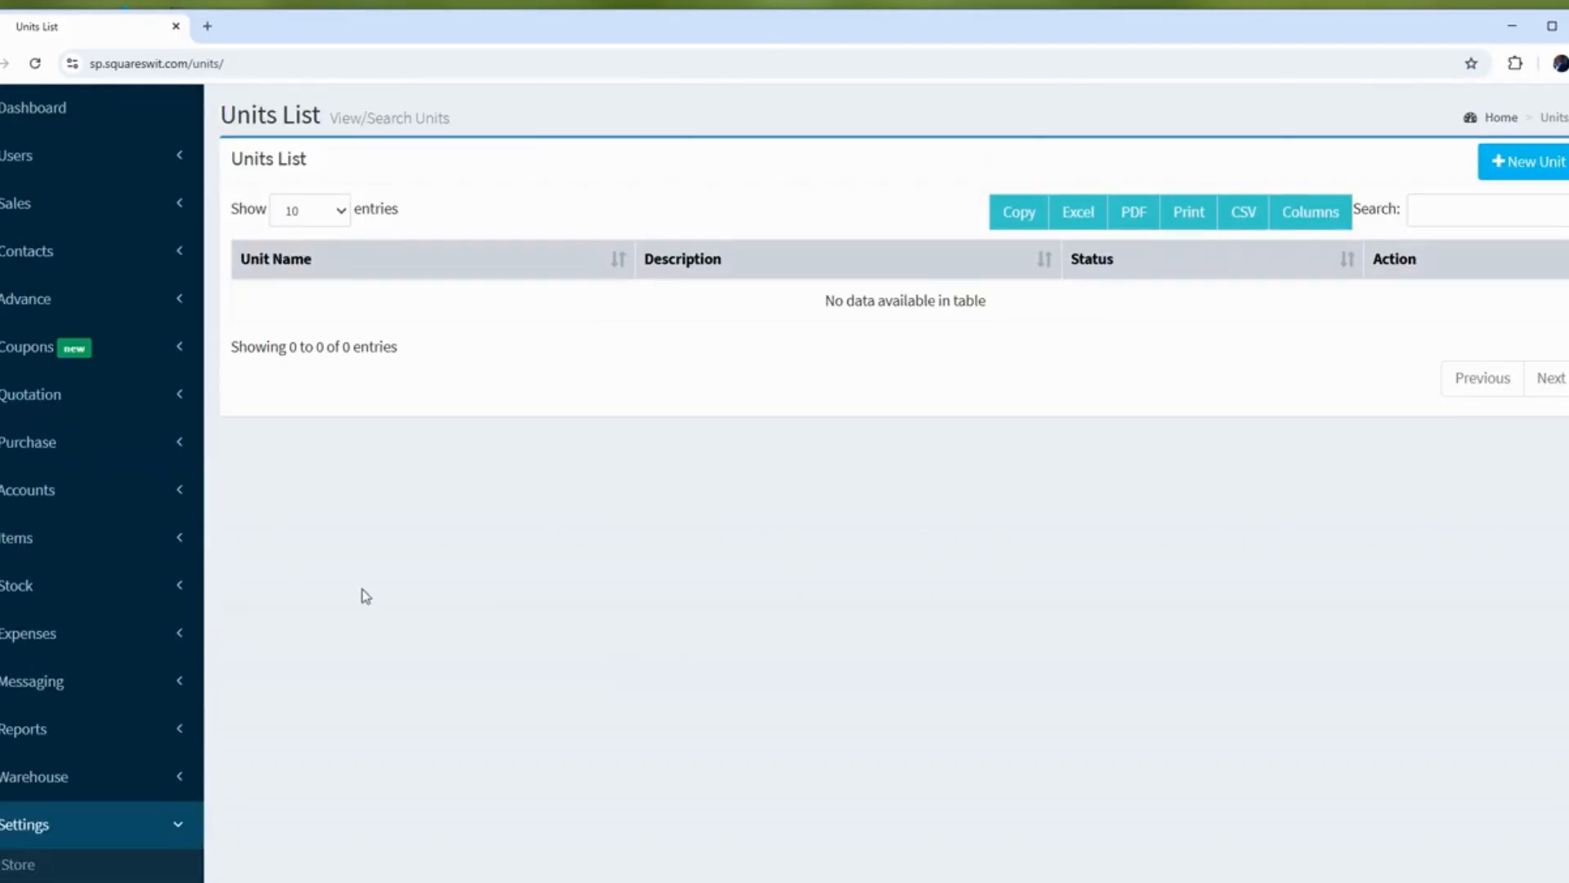
{"action": "scroll", "coordinate": [385, 652], "scroll_direction": "down", "scroll_amount": 2}
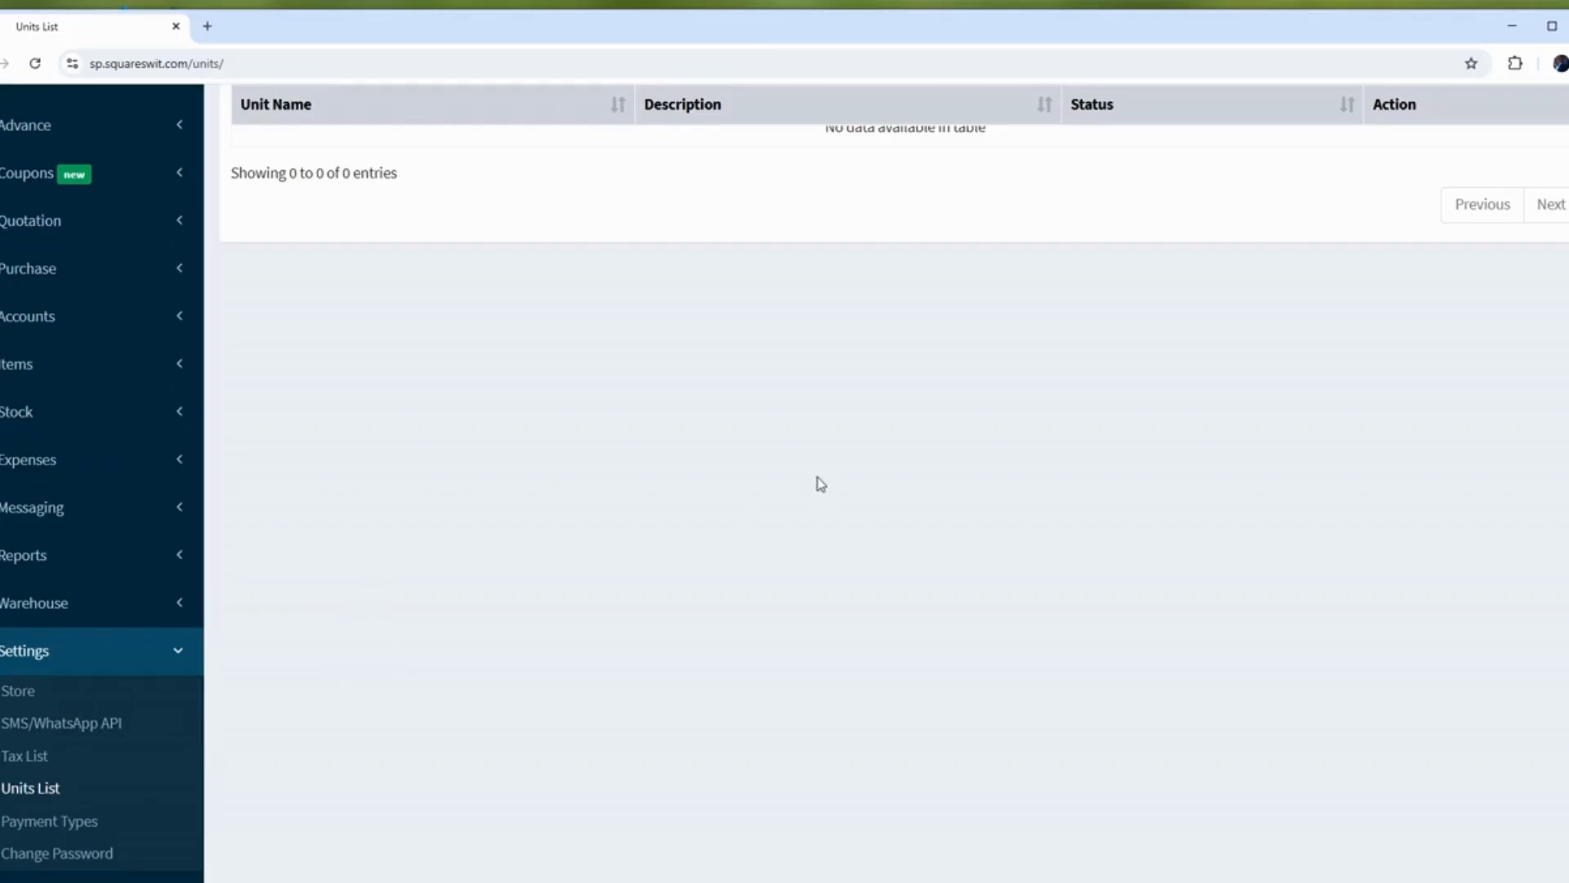
{"action": "scroll", "coordinate": [820, 482], "scroll_direction": "up", "scroll_amount": 3}
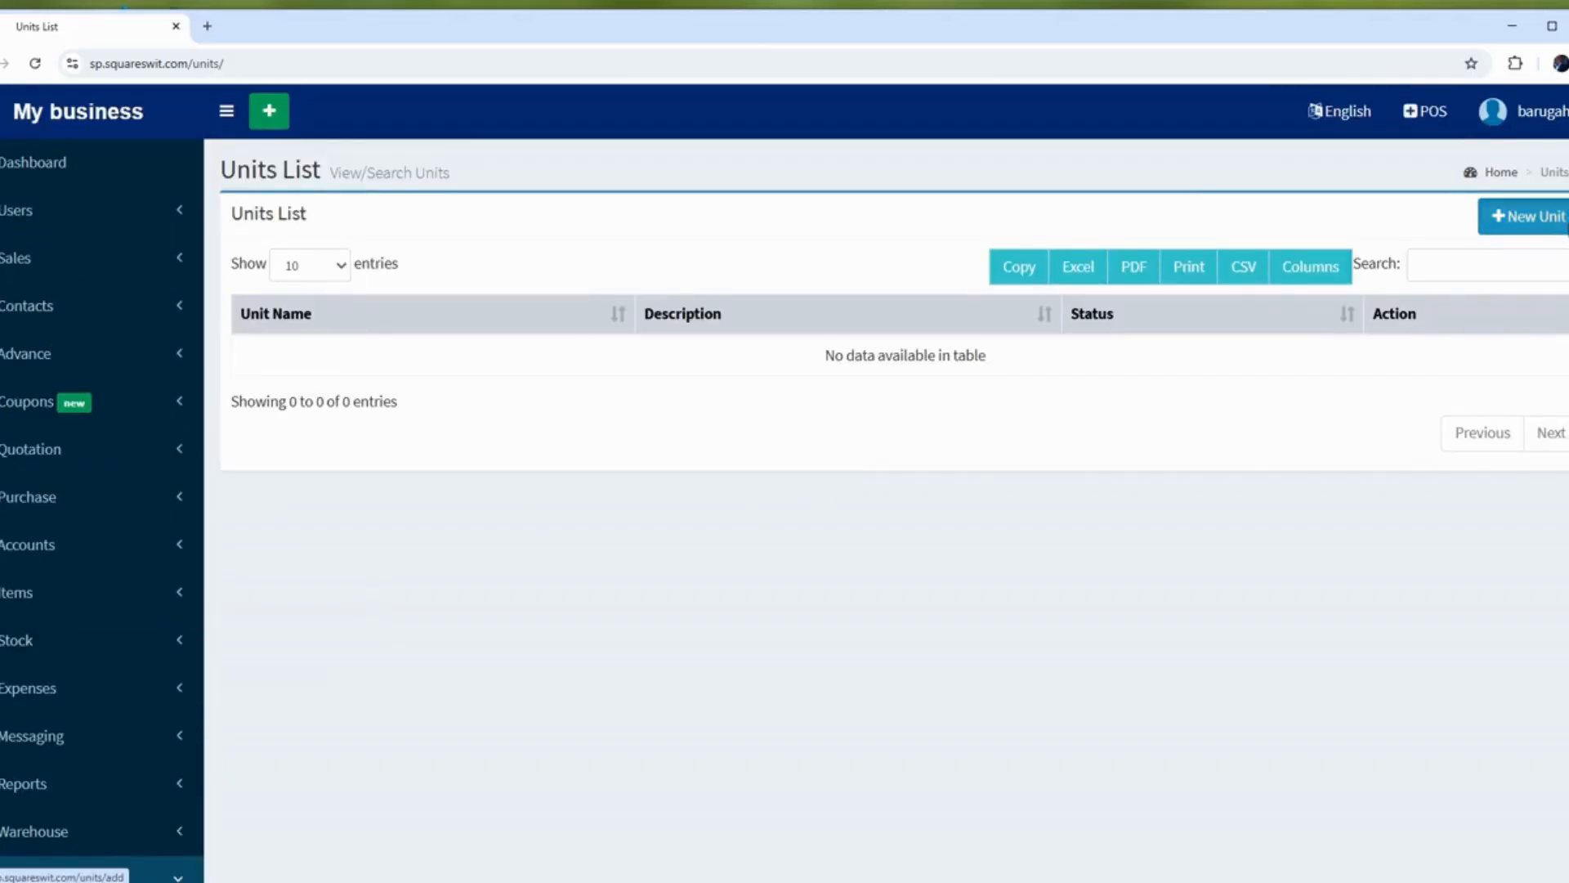
Add a new unit named PCS with an empty description and save it.
{"action": "left_click", "coordinate": [1524, 216]}
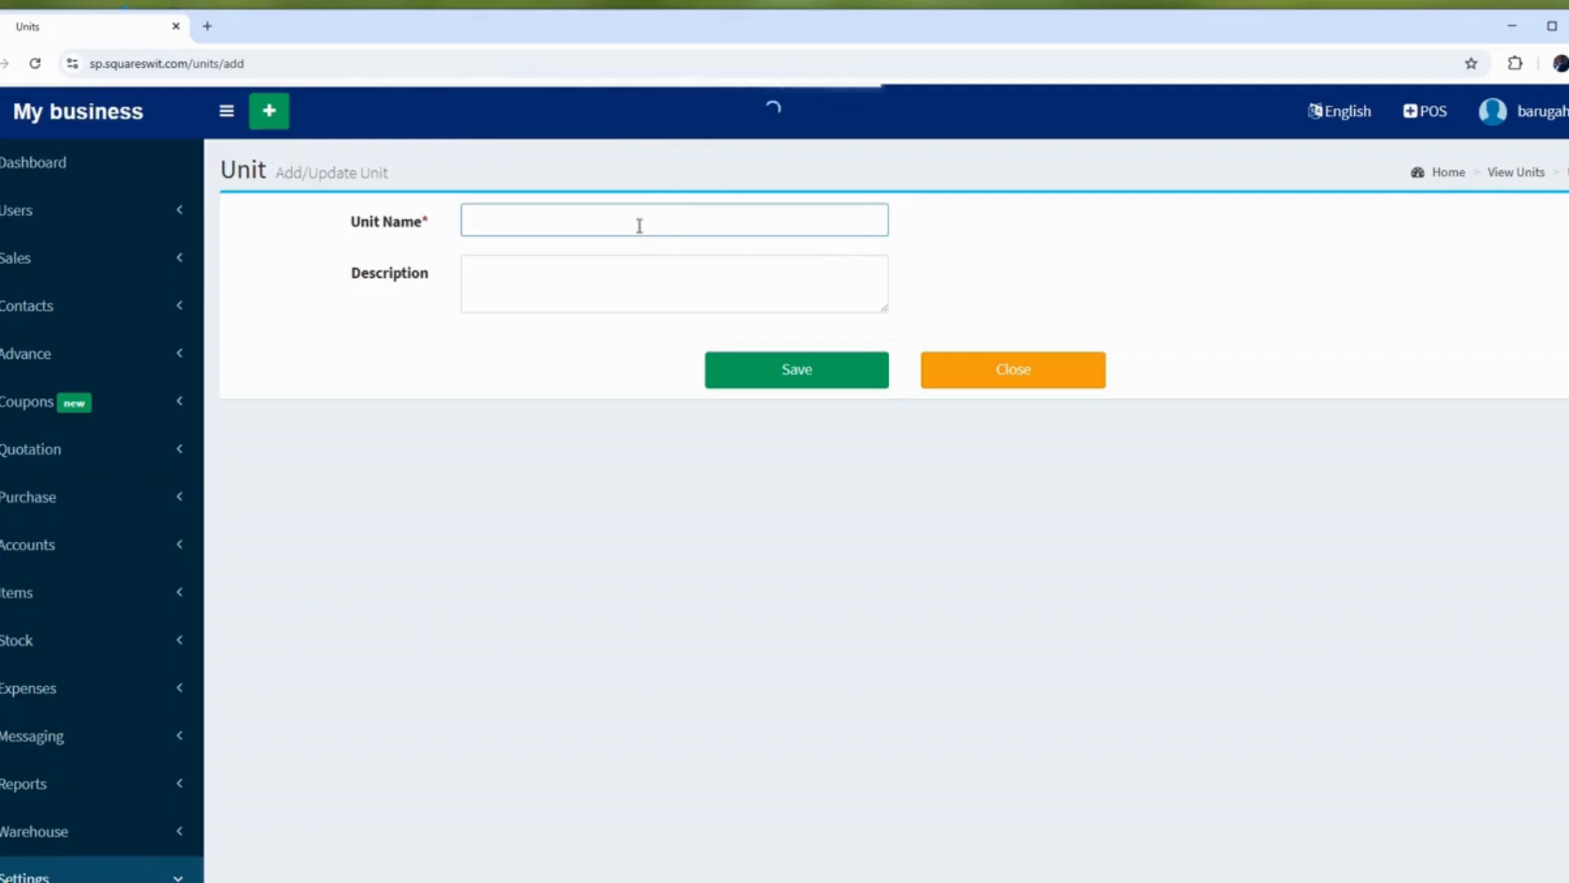
{"action": "left_click", "coordinate": [639, 226]}
{"action": "left_click", "coordinate": [609, 270]}
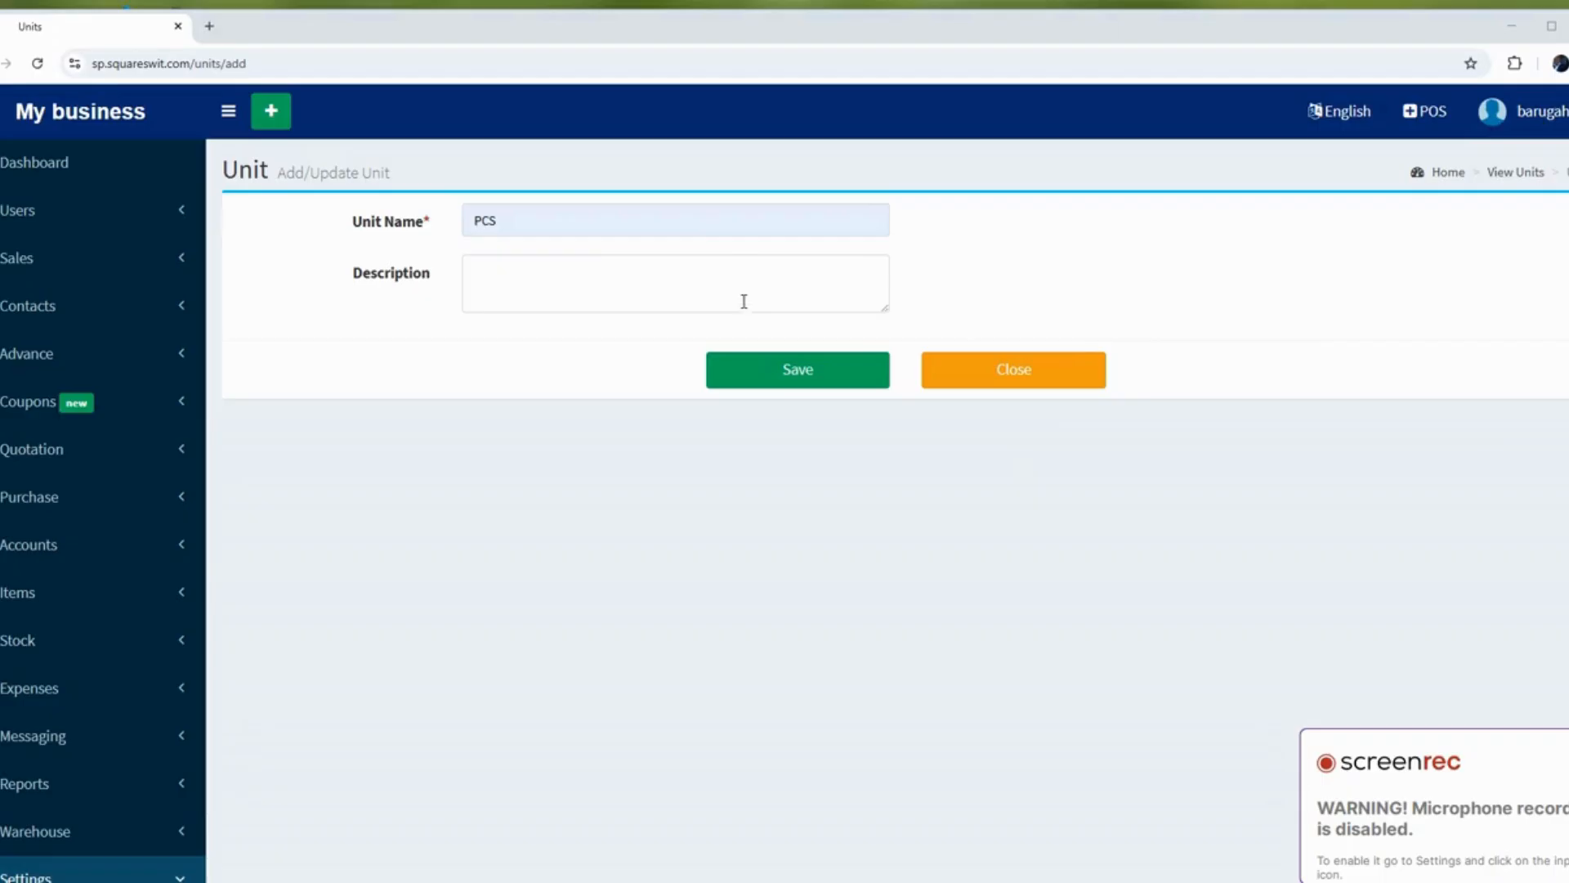
{"action": "left_click", "coordinate": [499, 280]}
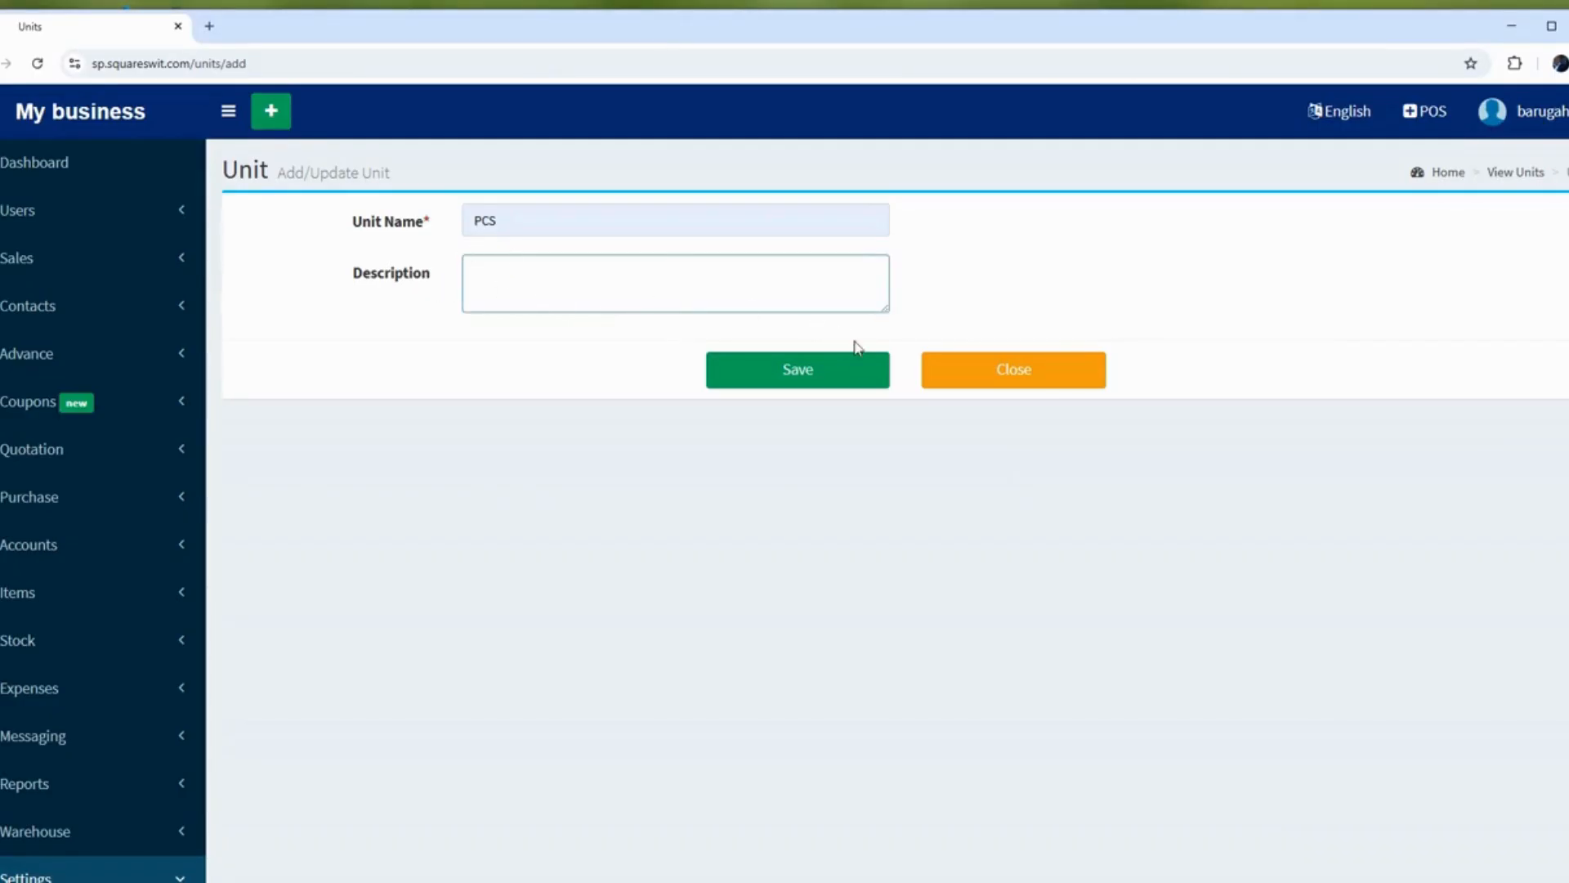
{"action": "left_click", "coordinate": [833, 373]}
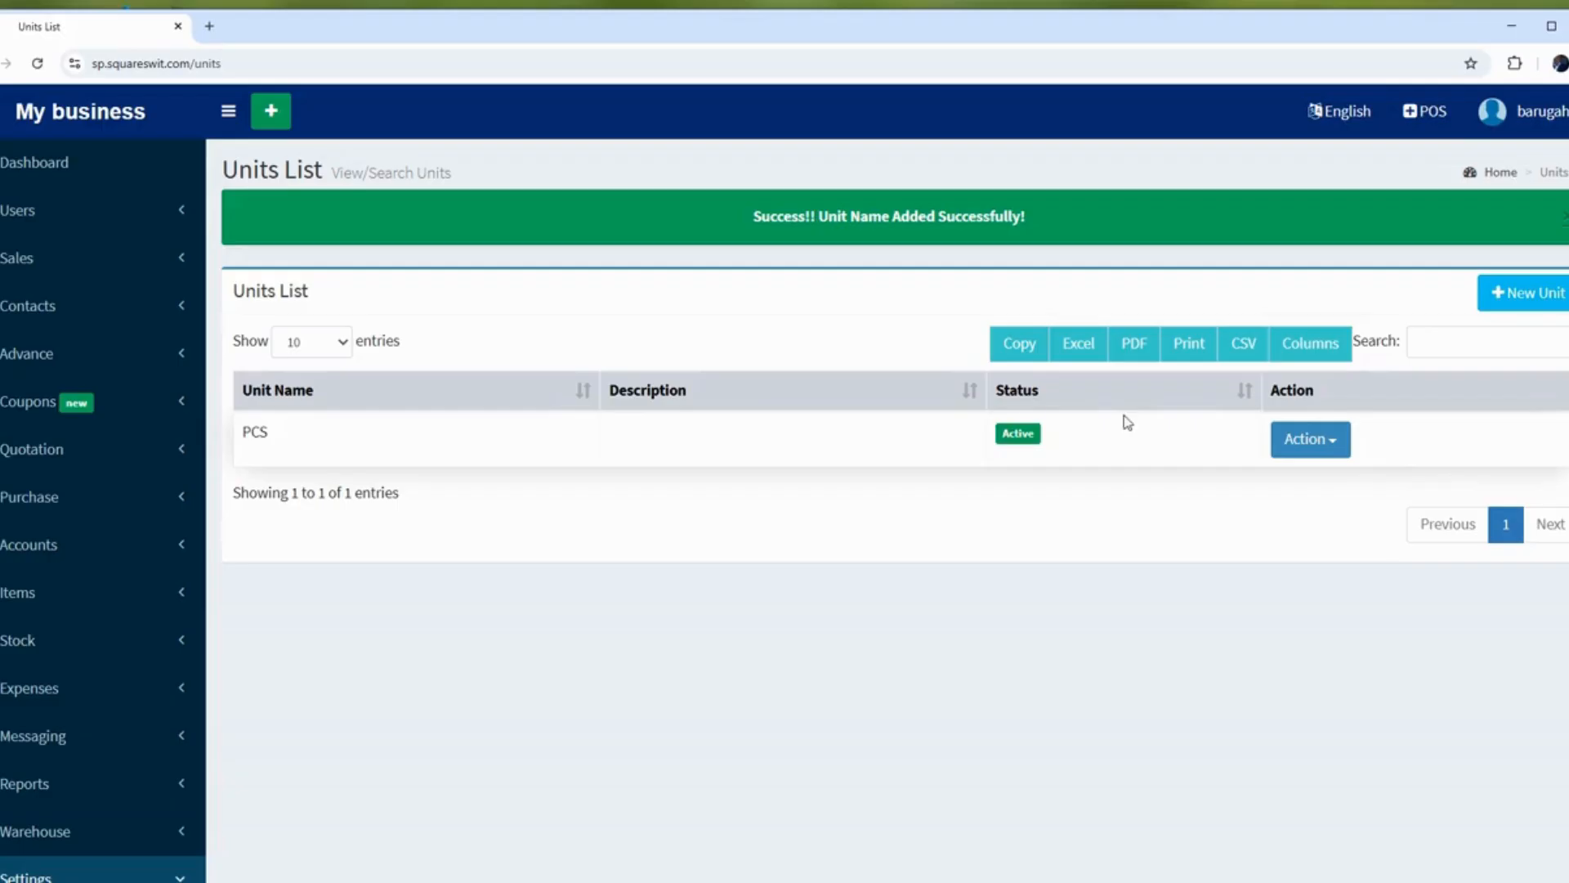
Open the form for adding a new item and set the item name to shoe1.
{"action": "left_click", "coordinate": [119, 603]}
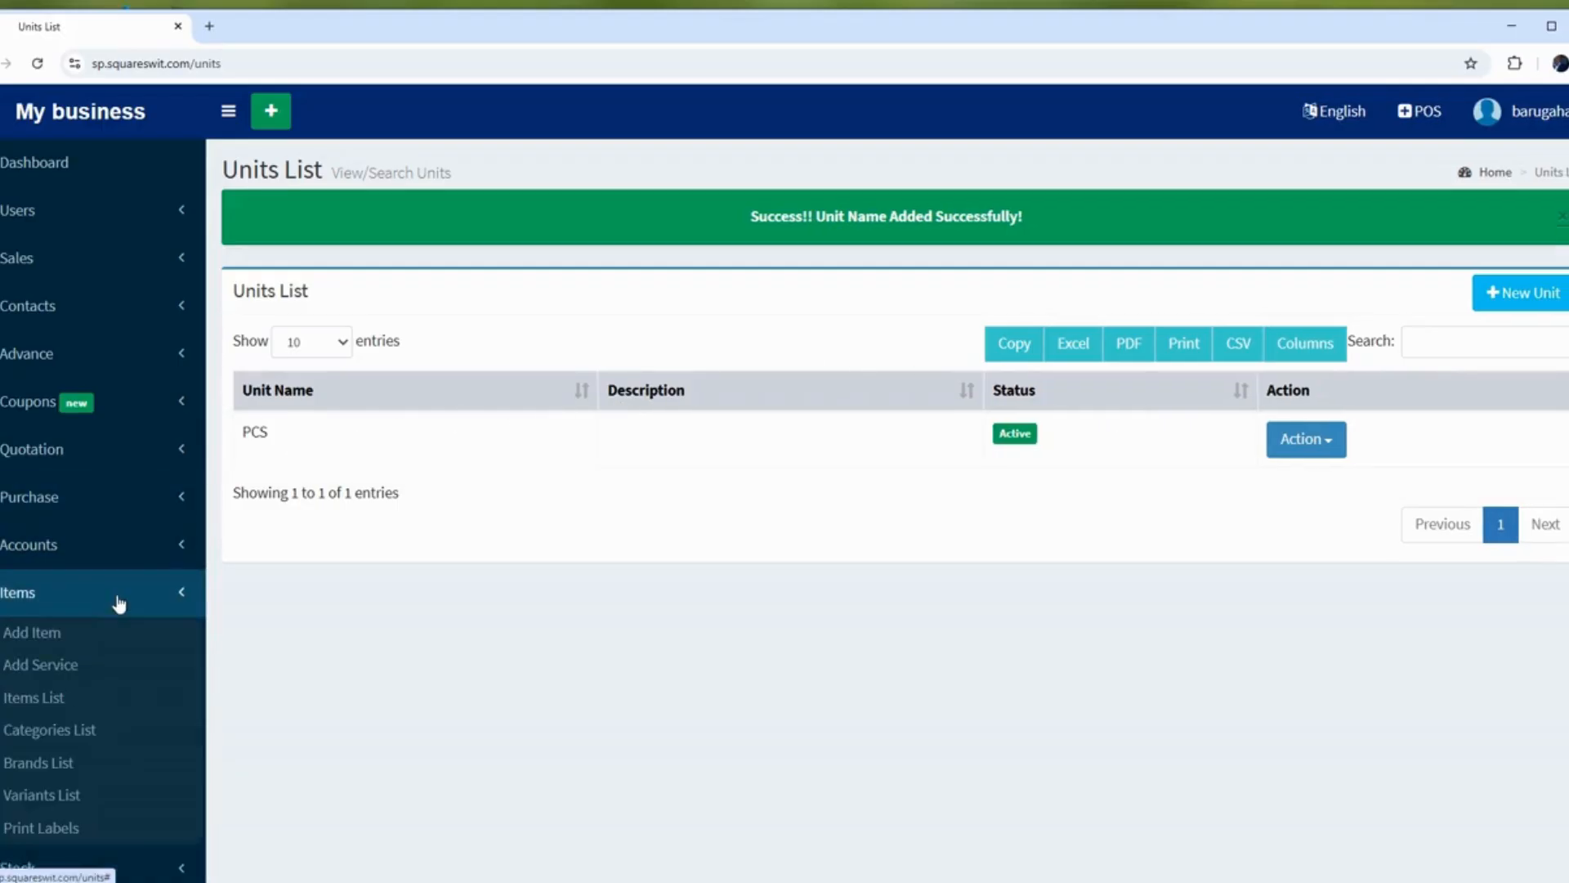
{"action": "scroll", "coordinate": [116, 602], "scroll_direction": "down", "scroll_amount": 3}
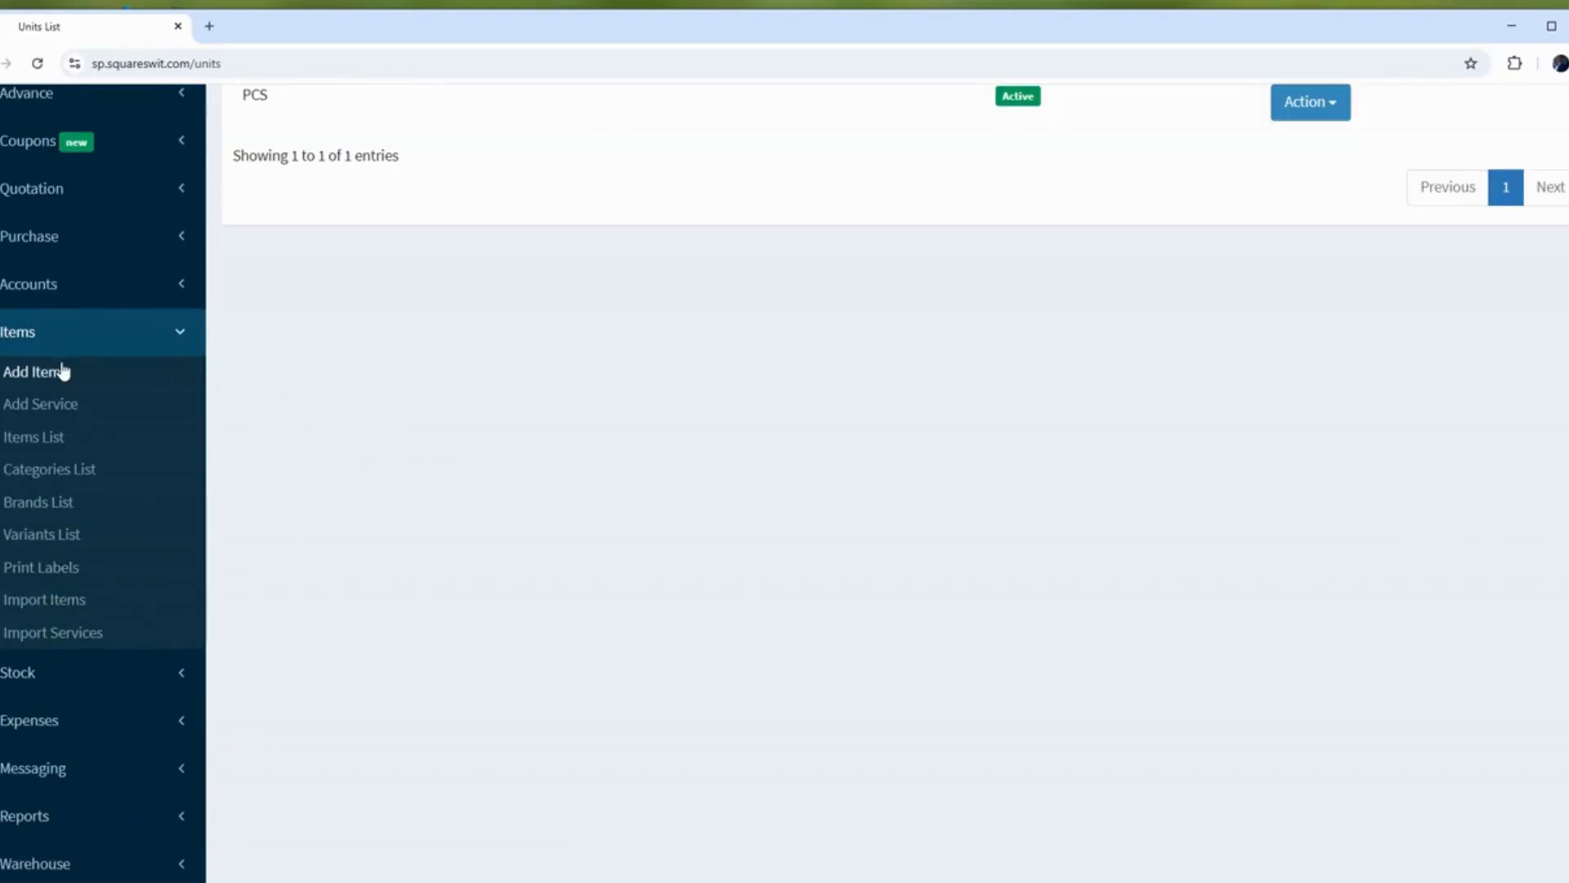
{"action": "left_click", "coordinate": [59, 371]}
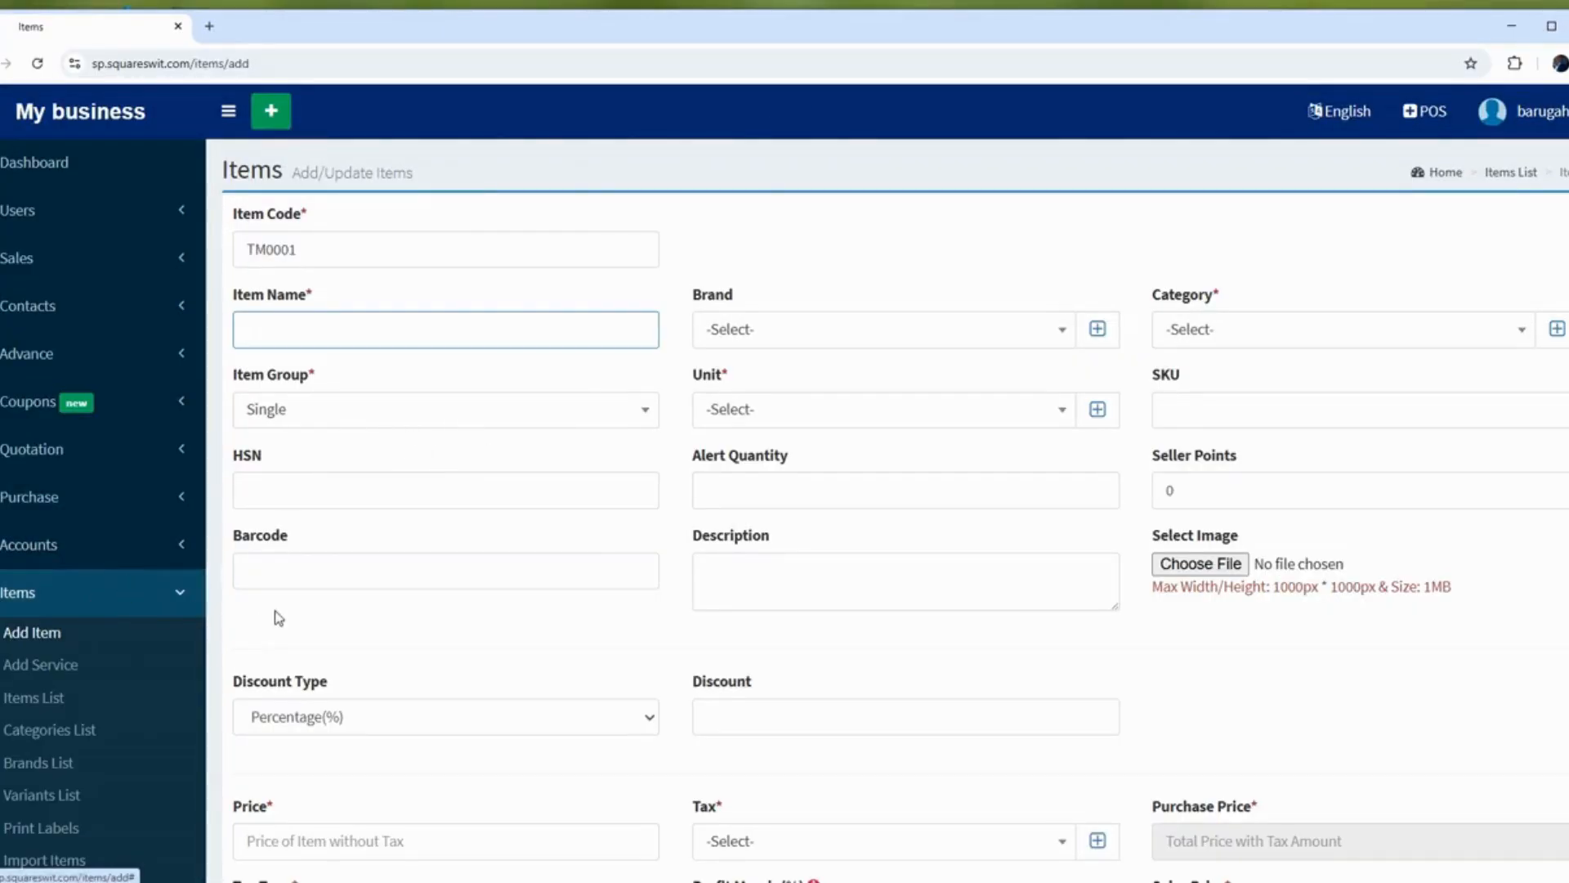
{"action": "scroll", "coordinate": [430, 507], "scroll_direction": "down", "scroll_amount": 1}
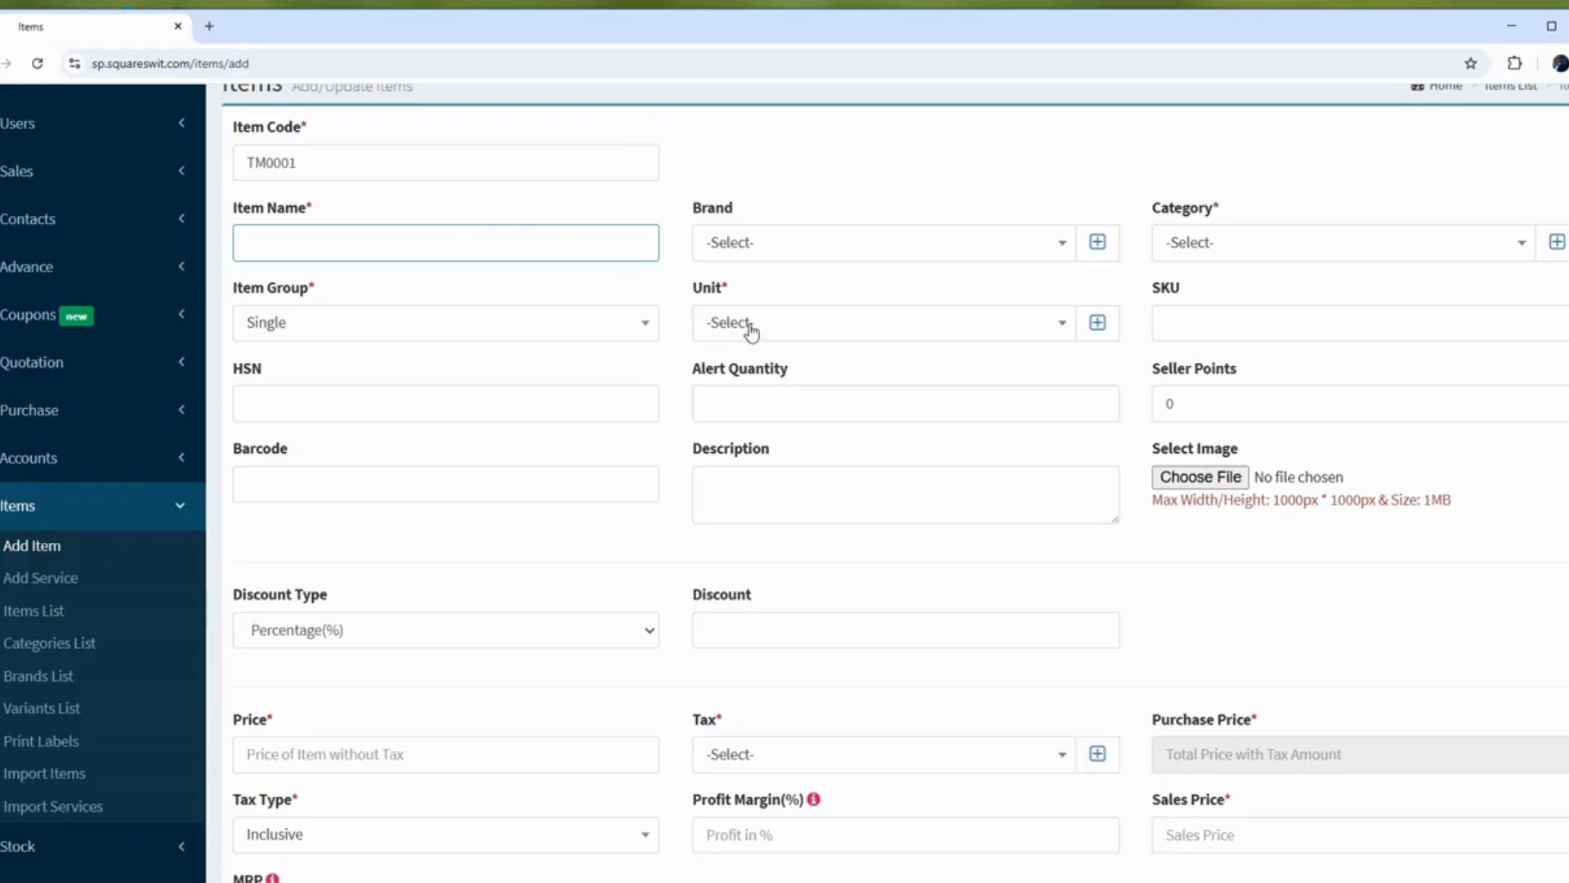
{"action": "left_click", "coordinate": [727, 322]}
{"action": "left_click", "coordinate": [727, 322]}
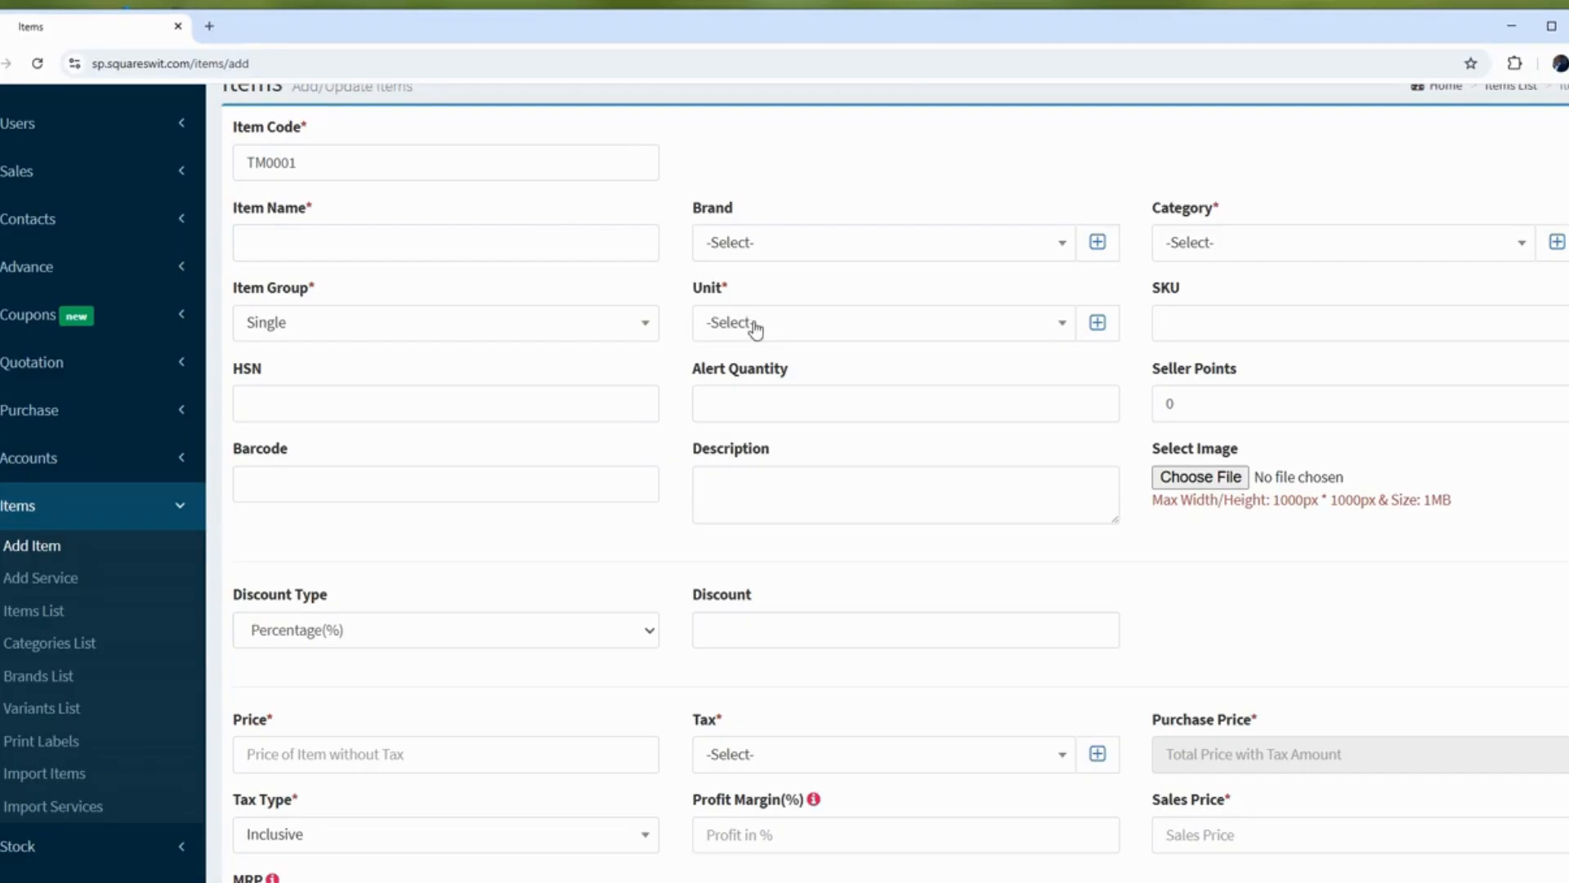
{"action": "left_click", "coordinate": [490, 238]}
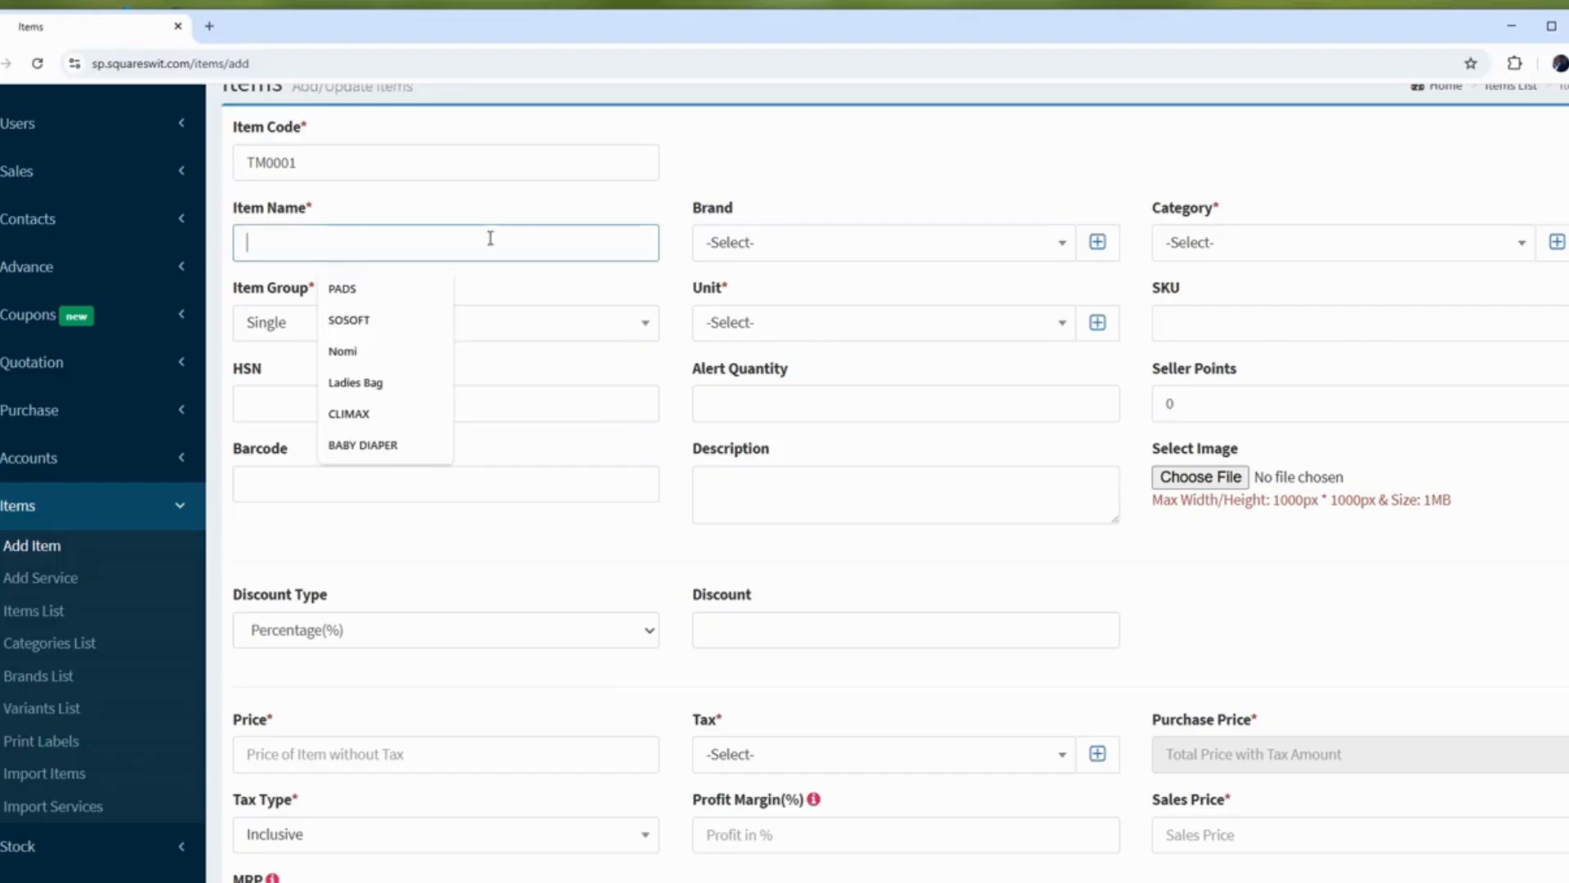
{"action": "type", "text": "SH"}
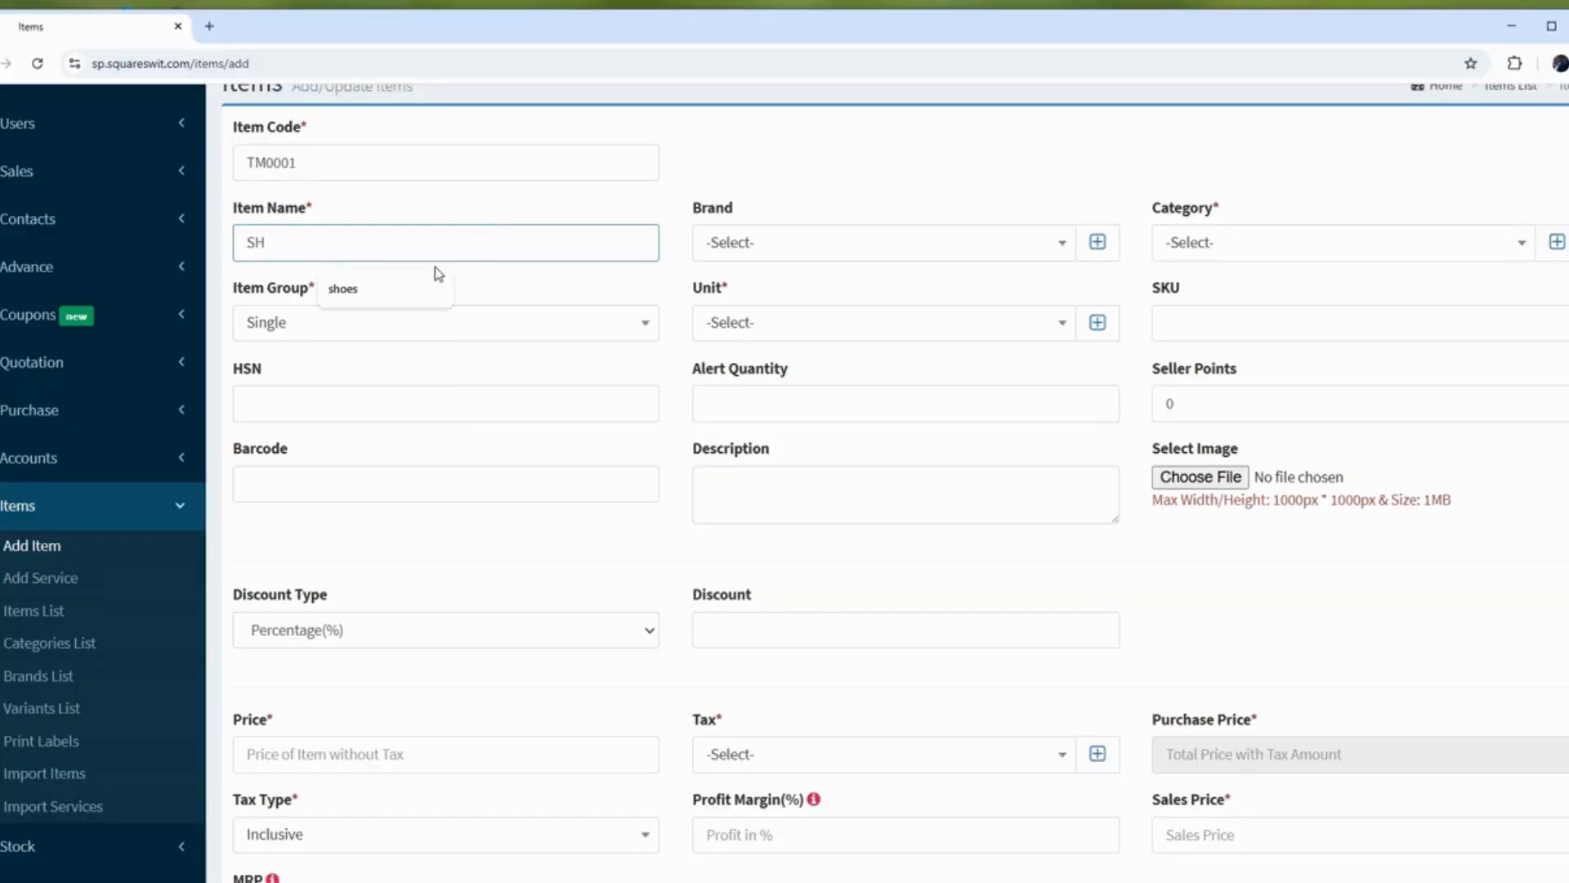
{"action": "left_click", "coordinate": [409, 288]}
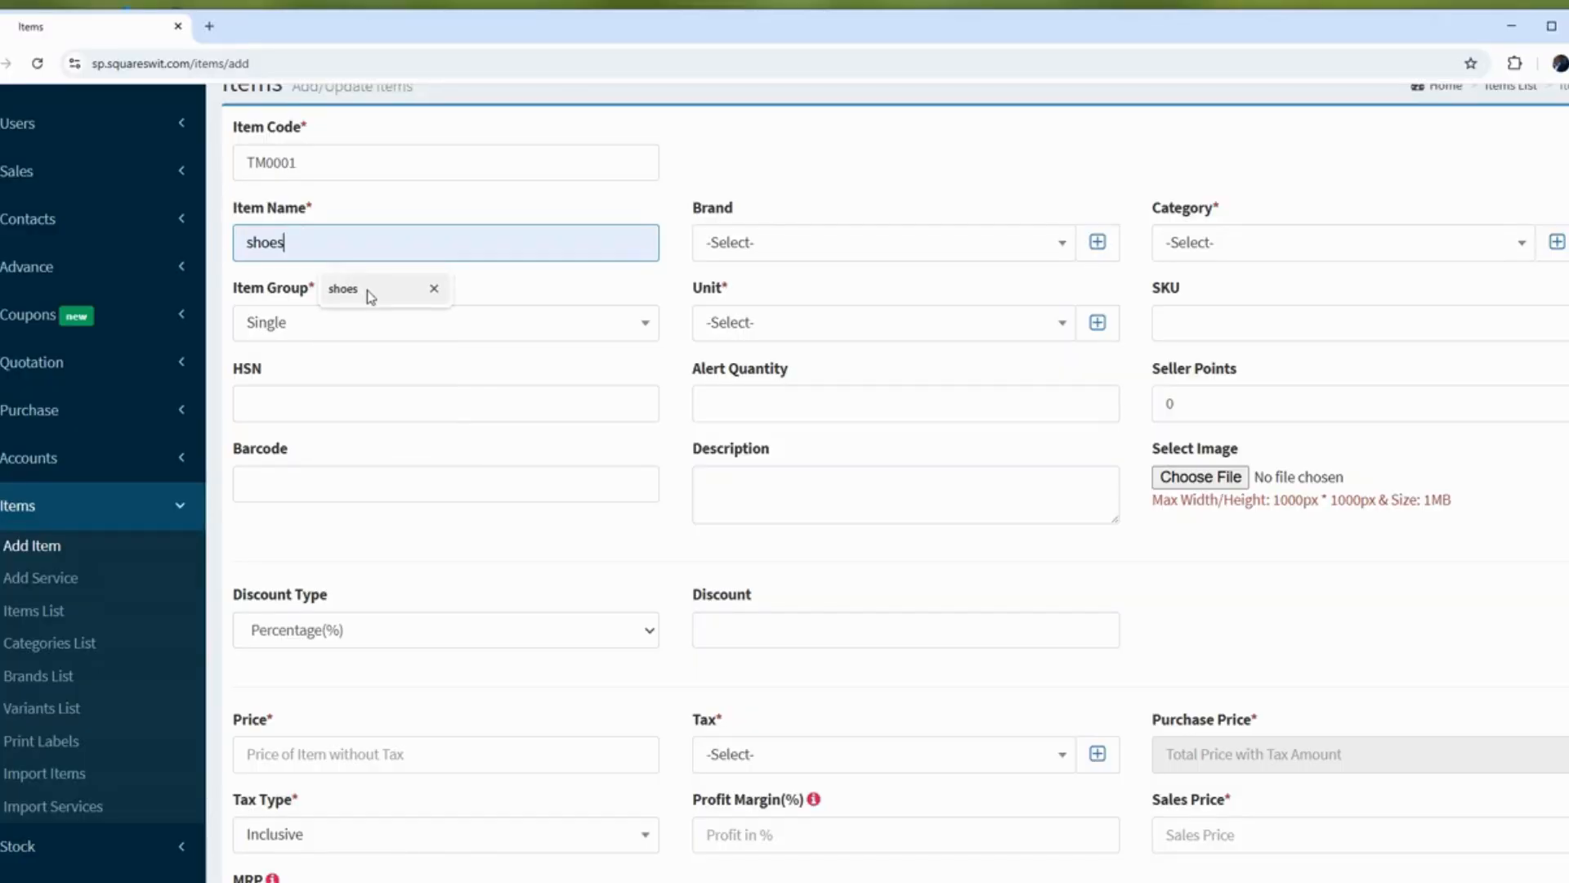
{"action": "key", "text": "BackSpace"}
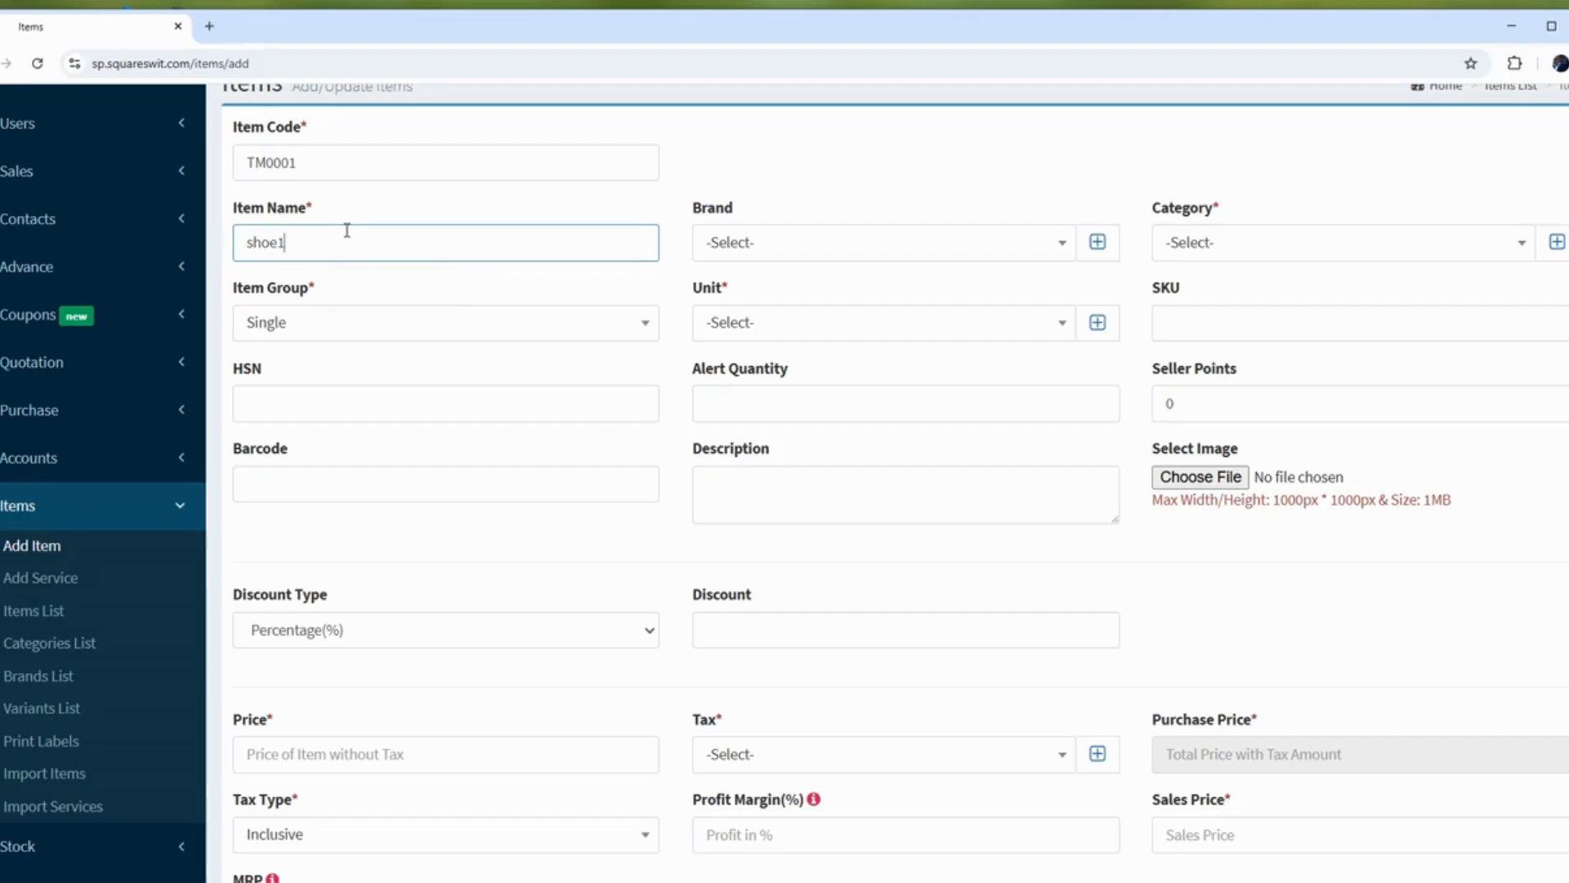
{"action": "left_click", "coordinate": [717, 175]}
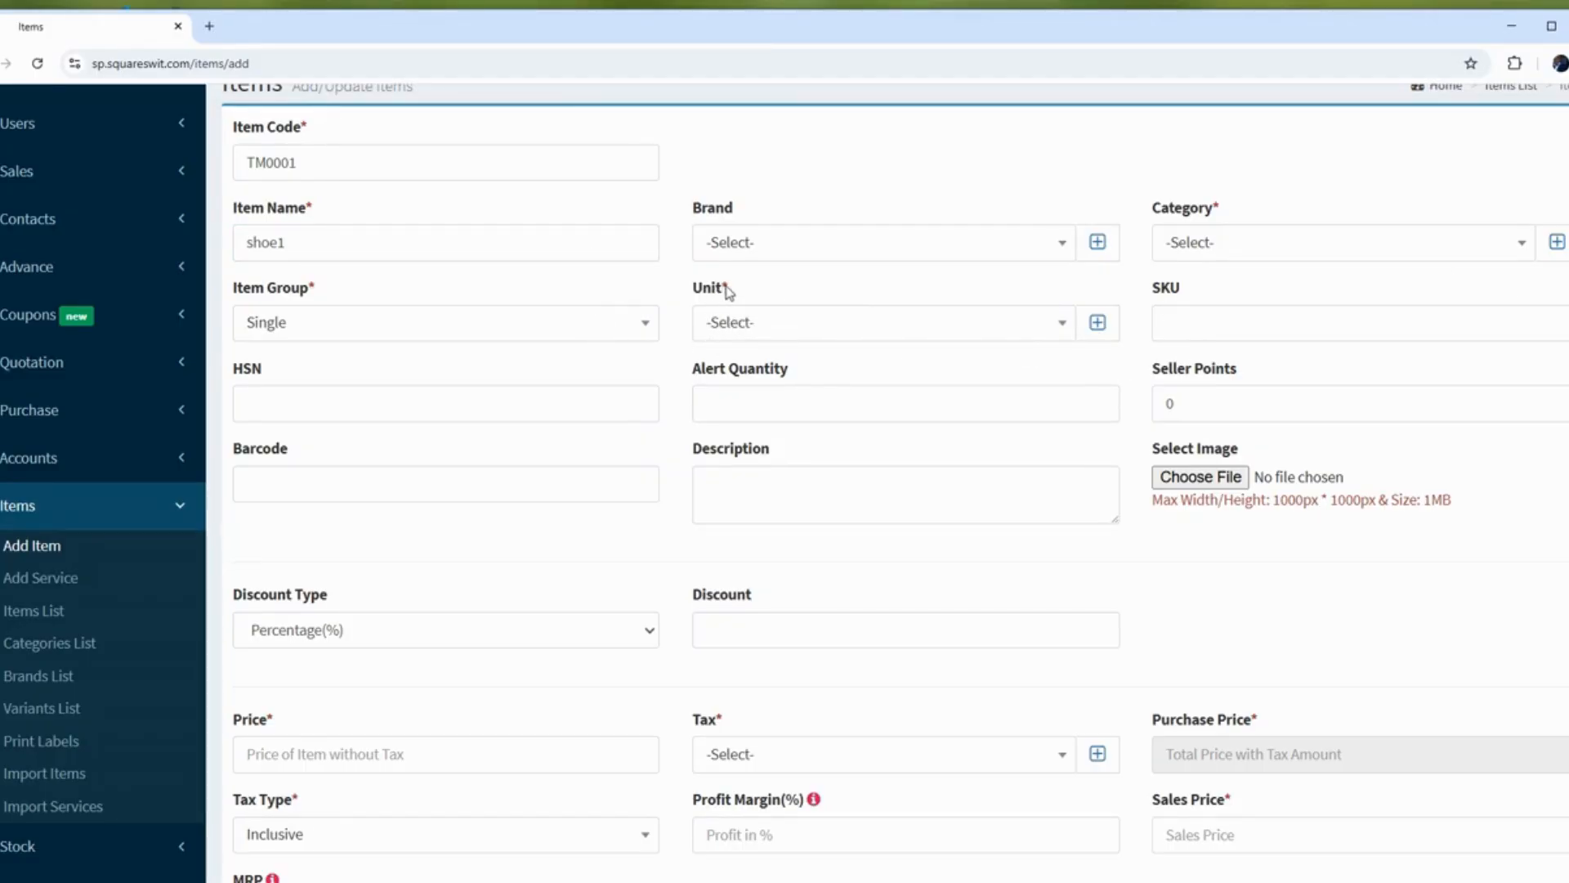
Choose PCS as the unit of the item shoe1.
{"action": "left_click", "coordinate": [723, 325]}
{"action": "left_click", "coordinate": [722, 325]}
{"action": "left_click", "coordinate": [787, 327]}
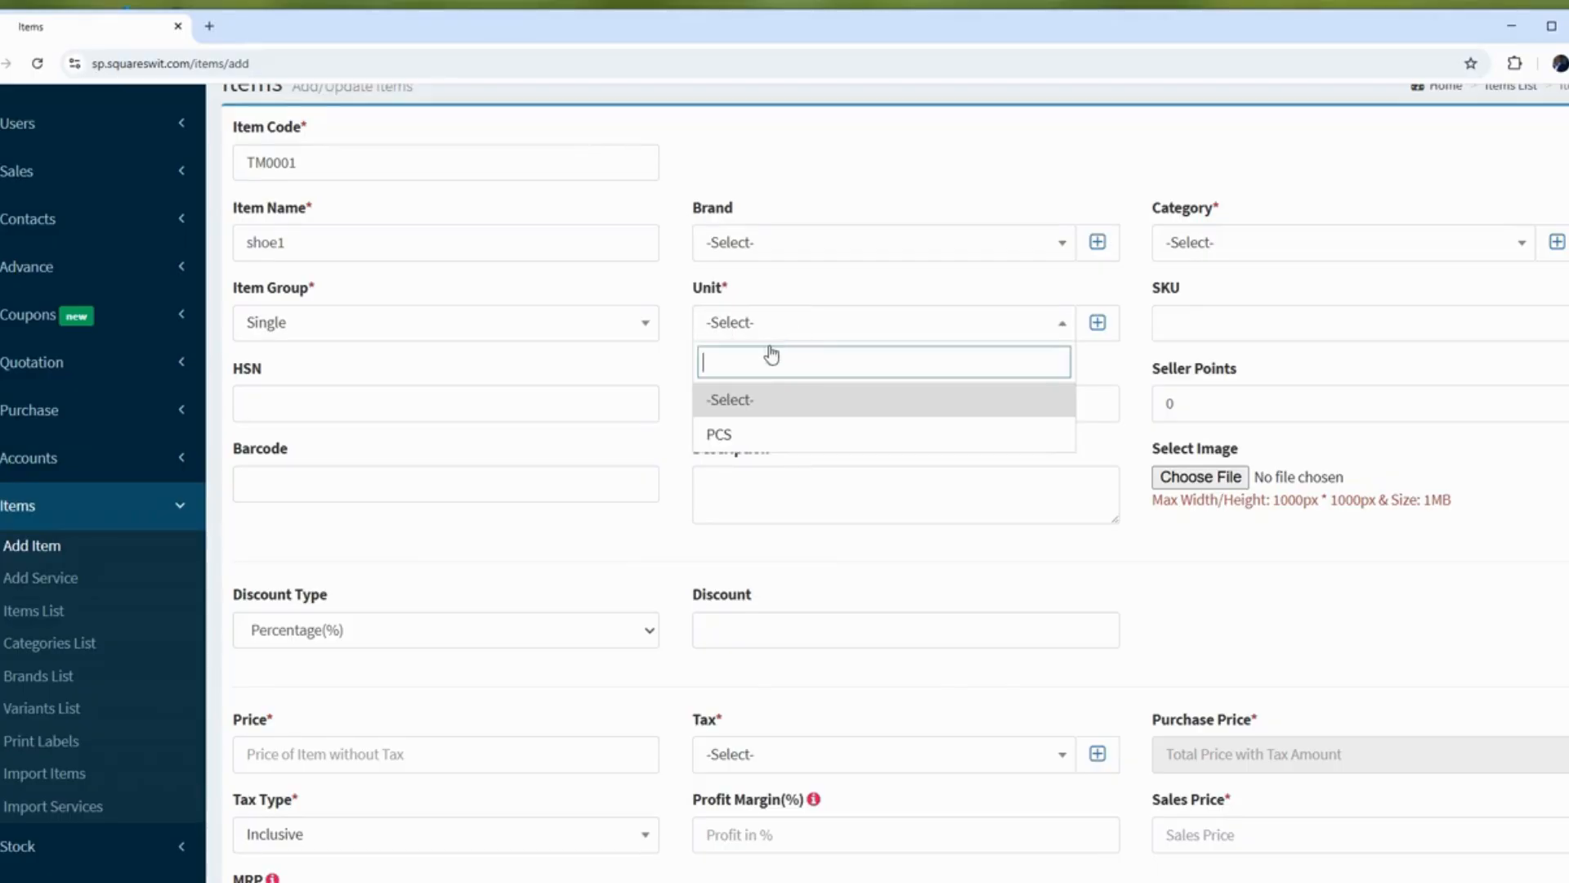
{"action": "left_click", "coordinate": [755, 433]}
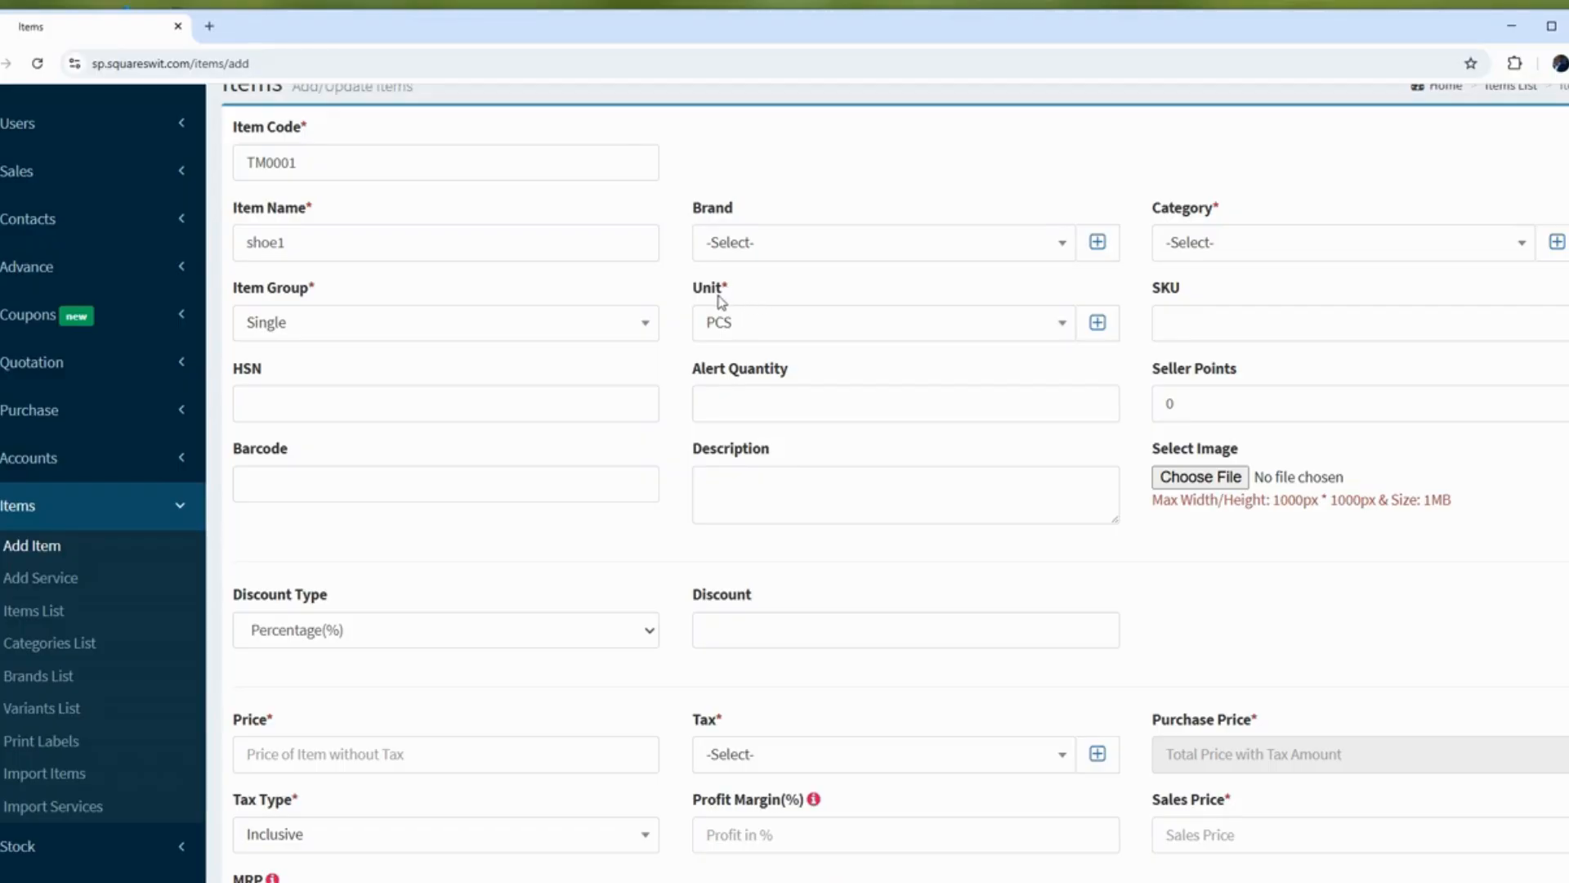
{"action": "left_click", "coordinate": [741, 329]}
{"action": "left_click", "coordinate": [742, 329]}
Return to the Units List in the settings and delete the PCS unit.
{"action": "left_click", "coordinate": [161, 506]}
{"action": "scroll", "coordinate": [163, 539], "scroll_direction": "down", "scroll_amount": 3}
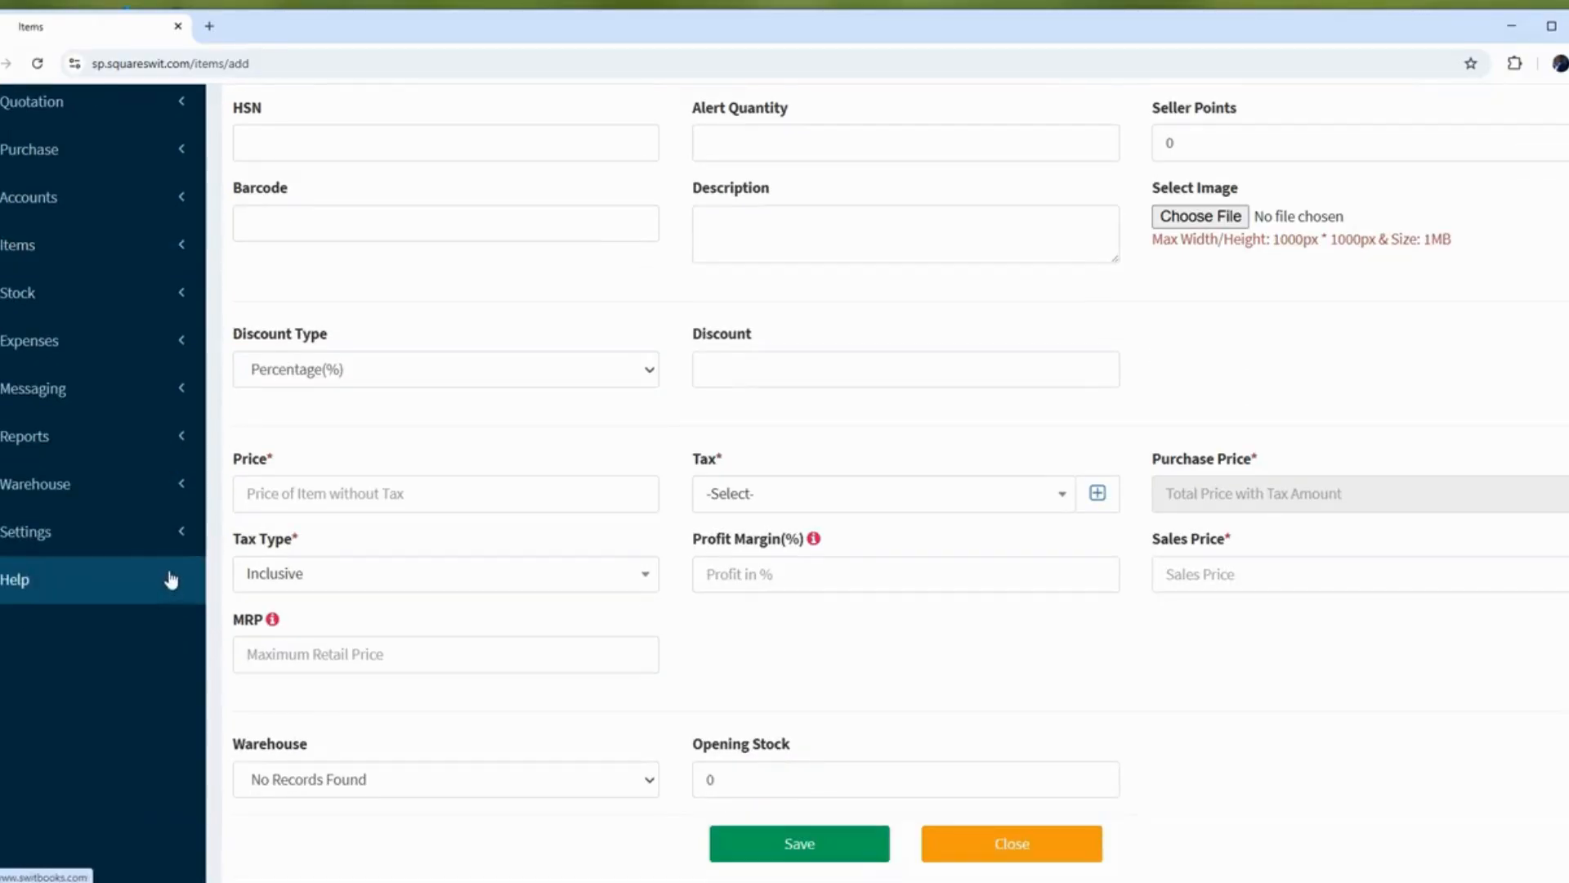
{"action": "left_click", "coordinate": [174, 543]}
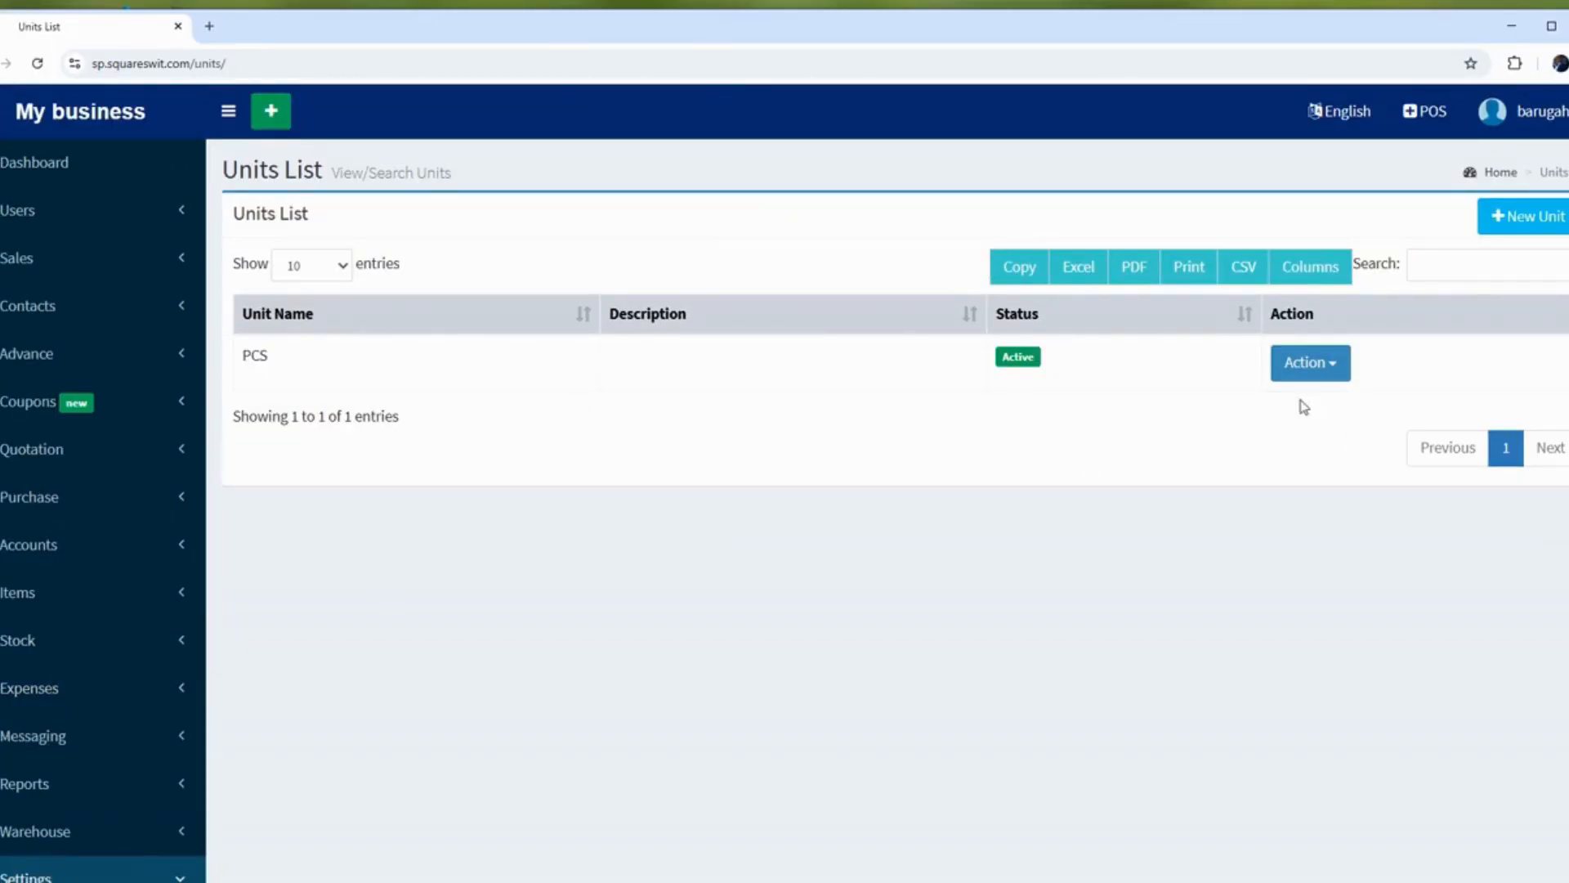
{"action": "left_click", "coordinate": [1320, 365]}
{"action": "left_click", "coordinate": [1249, 433]}
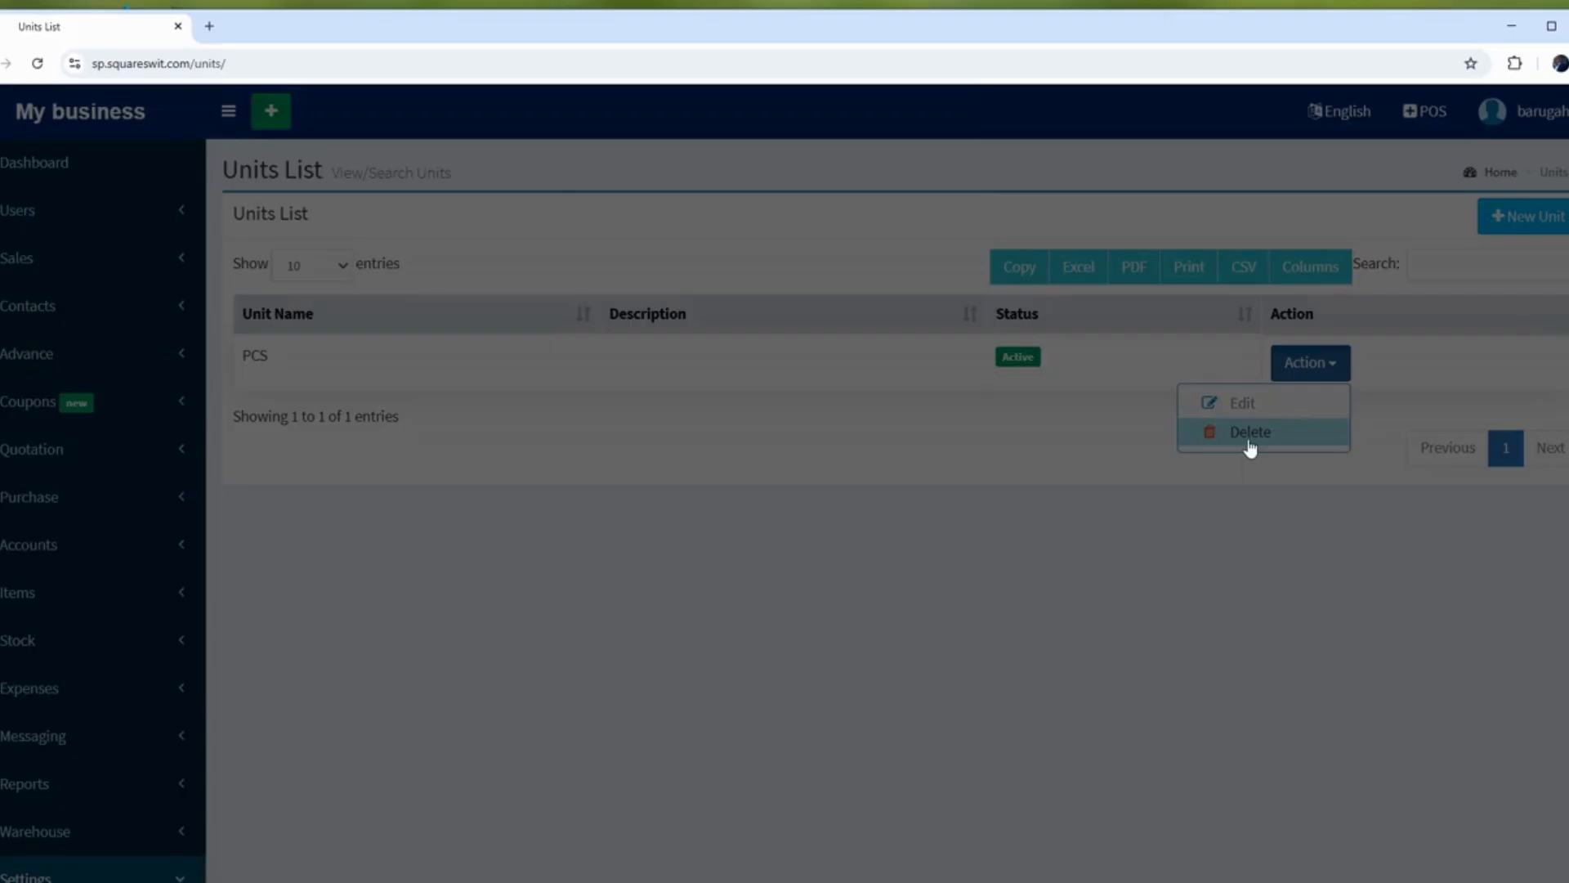
{"action": "left_click", "coordinate": [862, 176]}
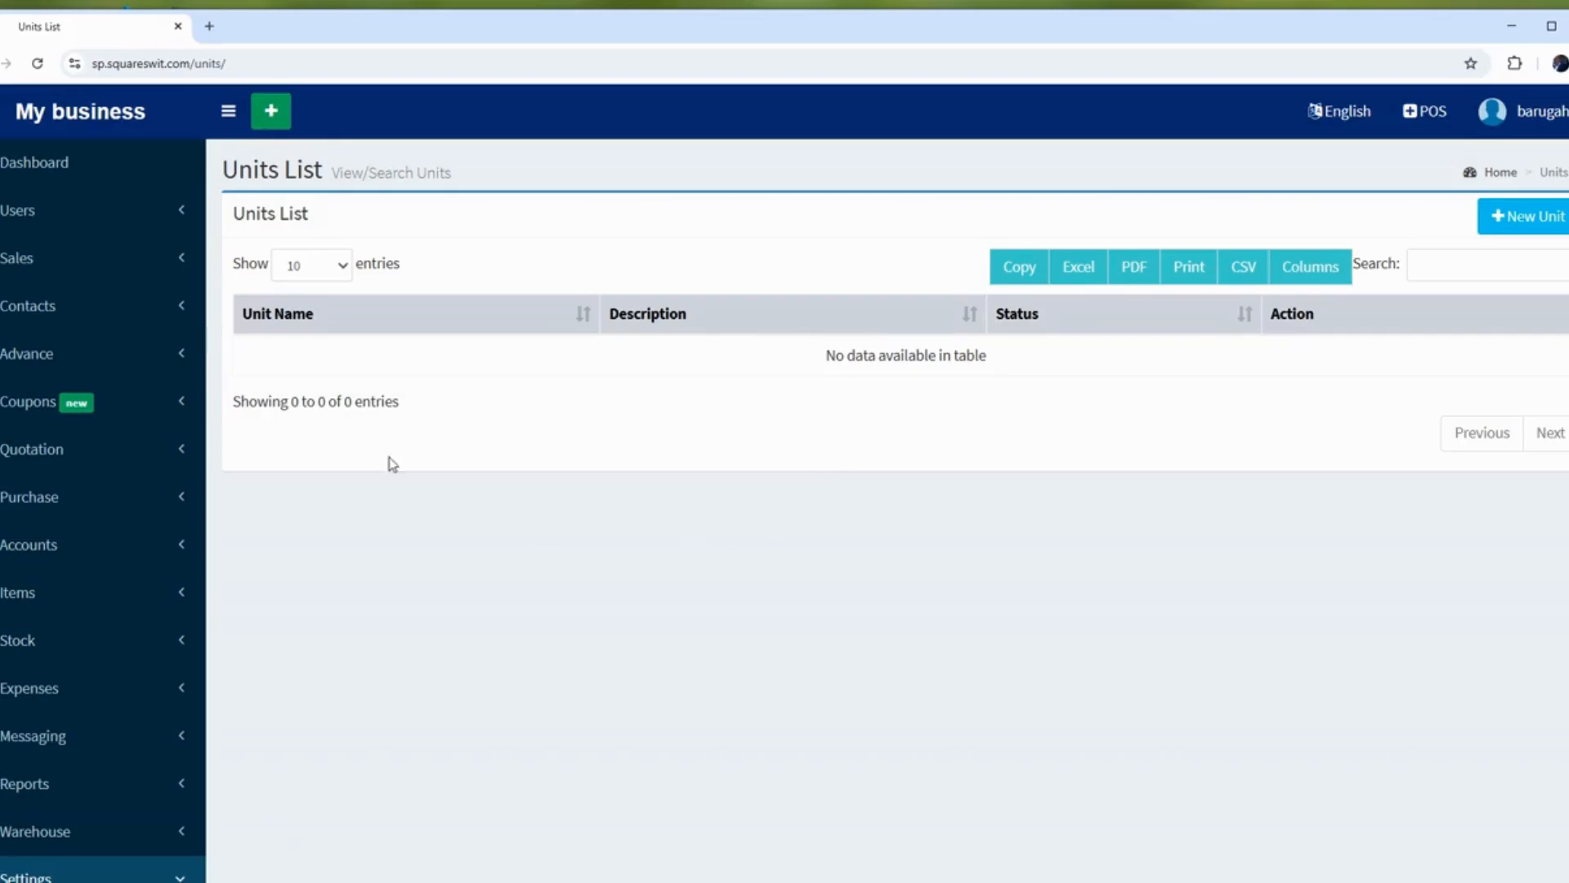
Reopen the form for adding a new item and view the available Unit options.
{"action": "left_click", "coordinate": [167, 599]}
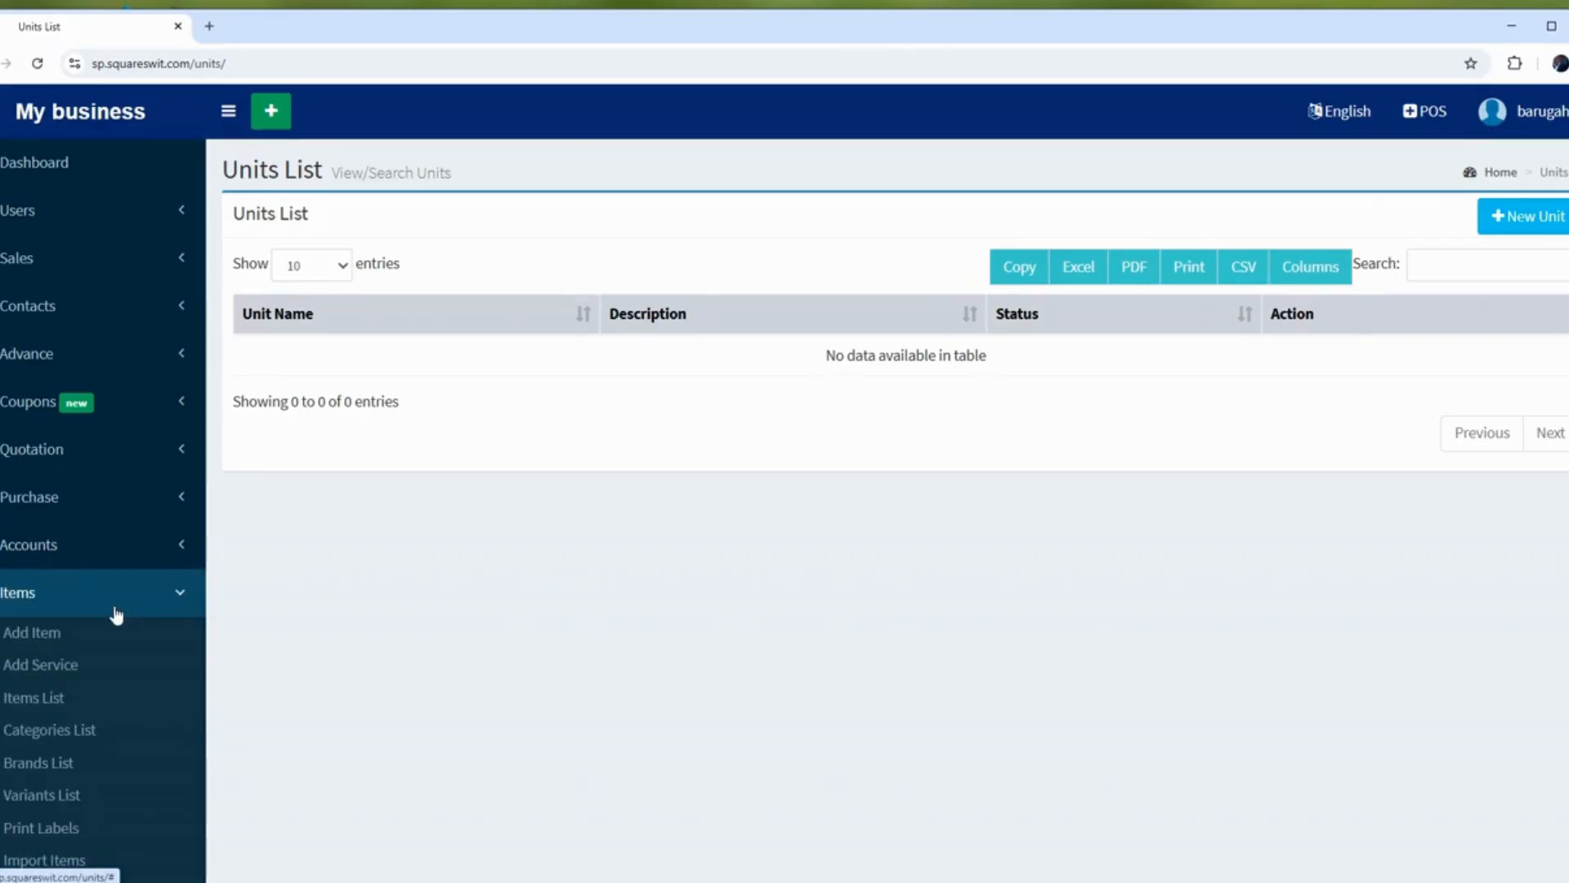
{"action": "left_click", "coordinate": [52, 635]}
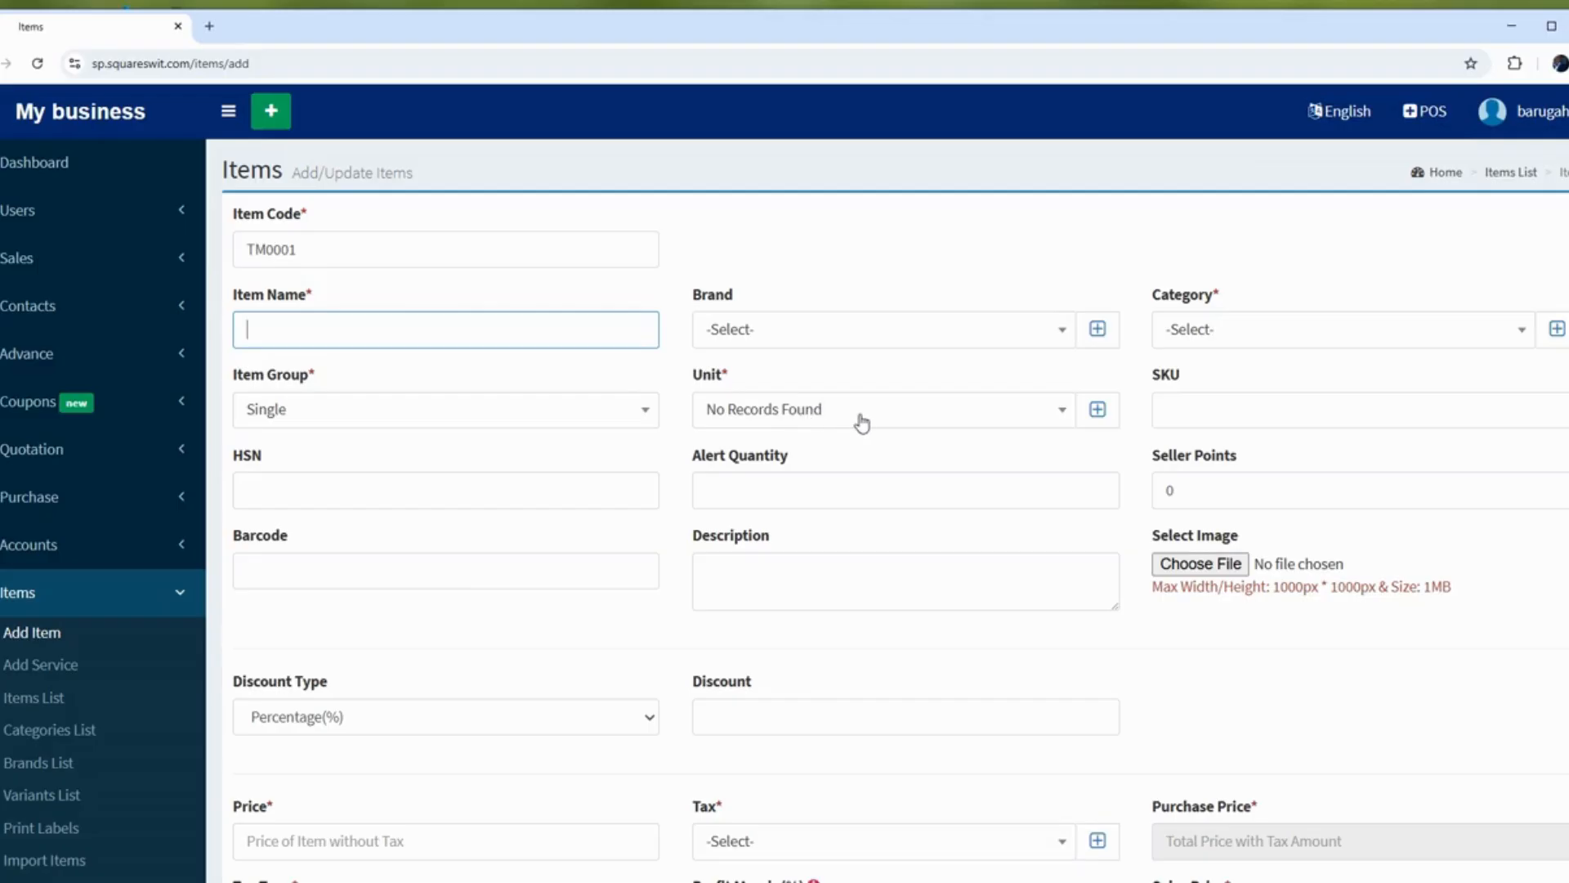
{"action": "left_click", "coordinate": [868, 422]}
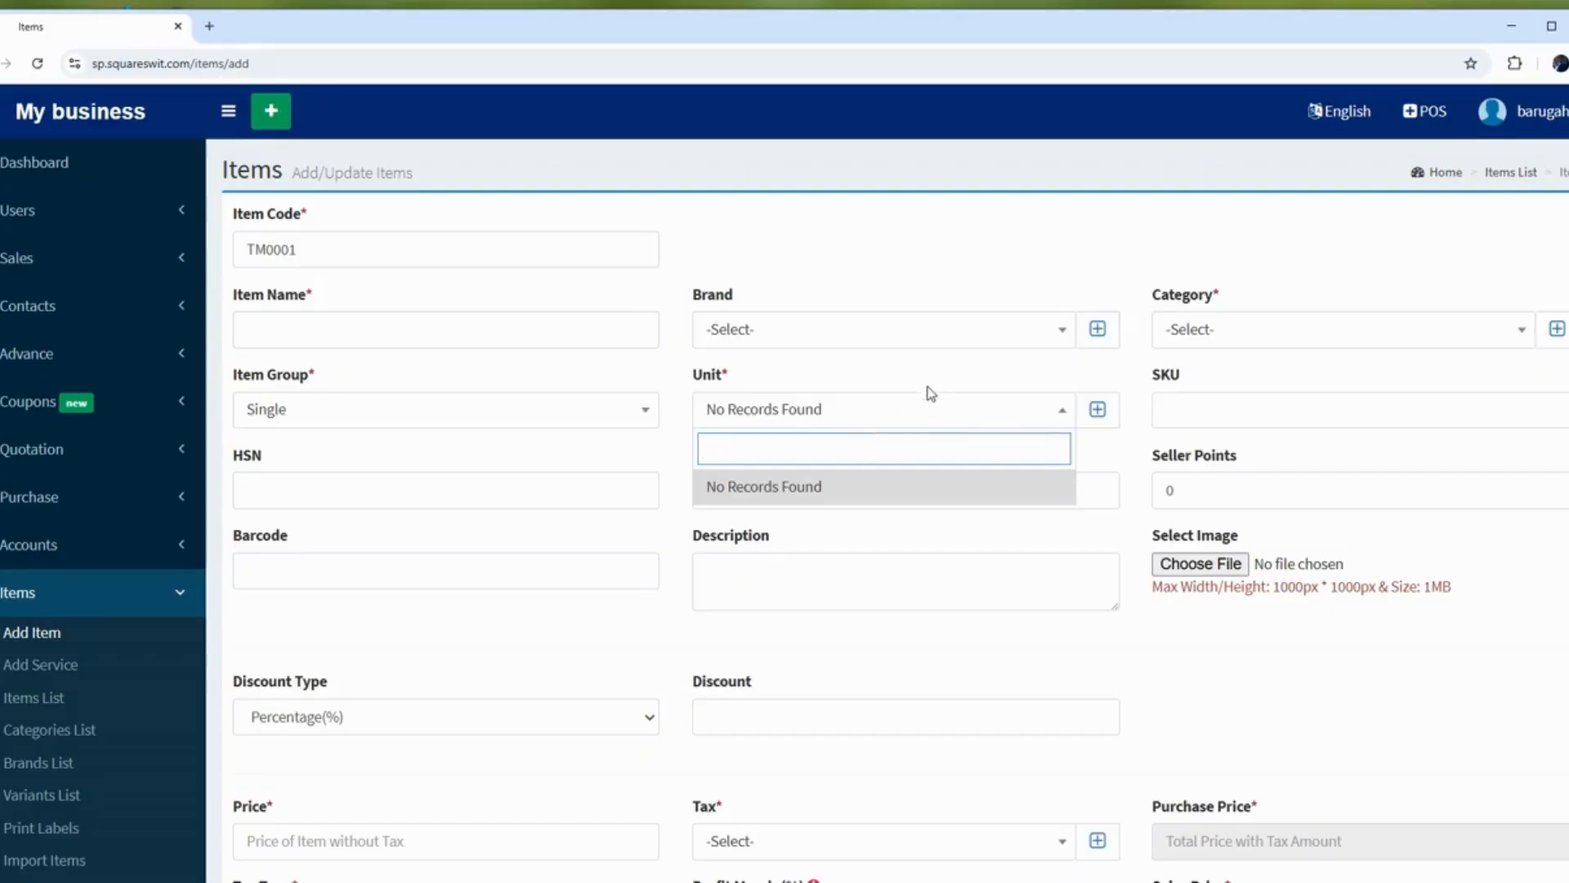
Close the Unit options and review the item code, category and remaining fields of the new item form.
{"action": "left_click", "coordinate": [913, 420]}
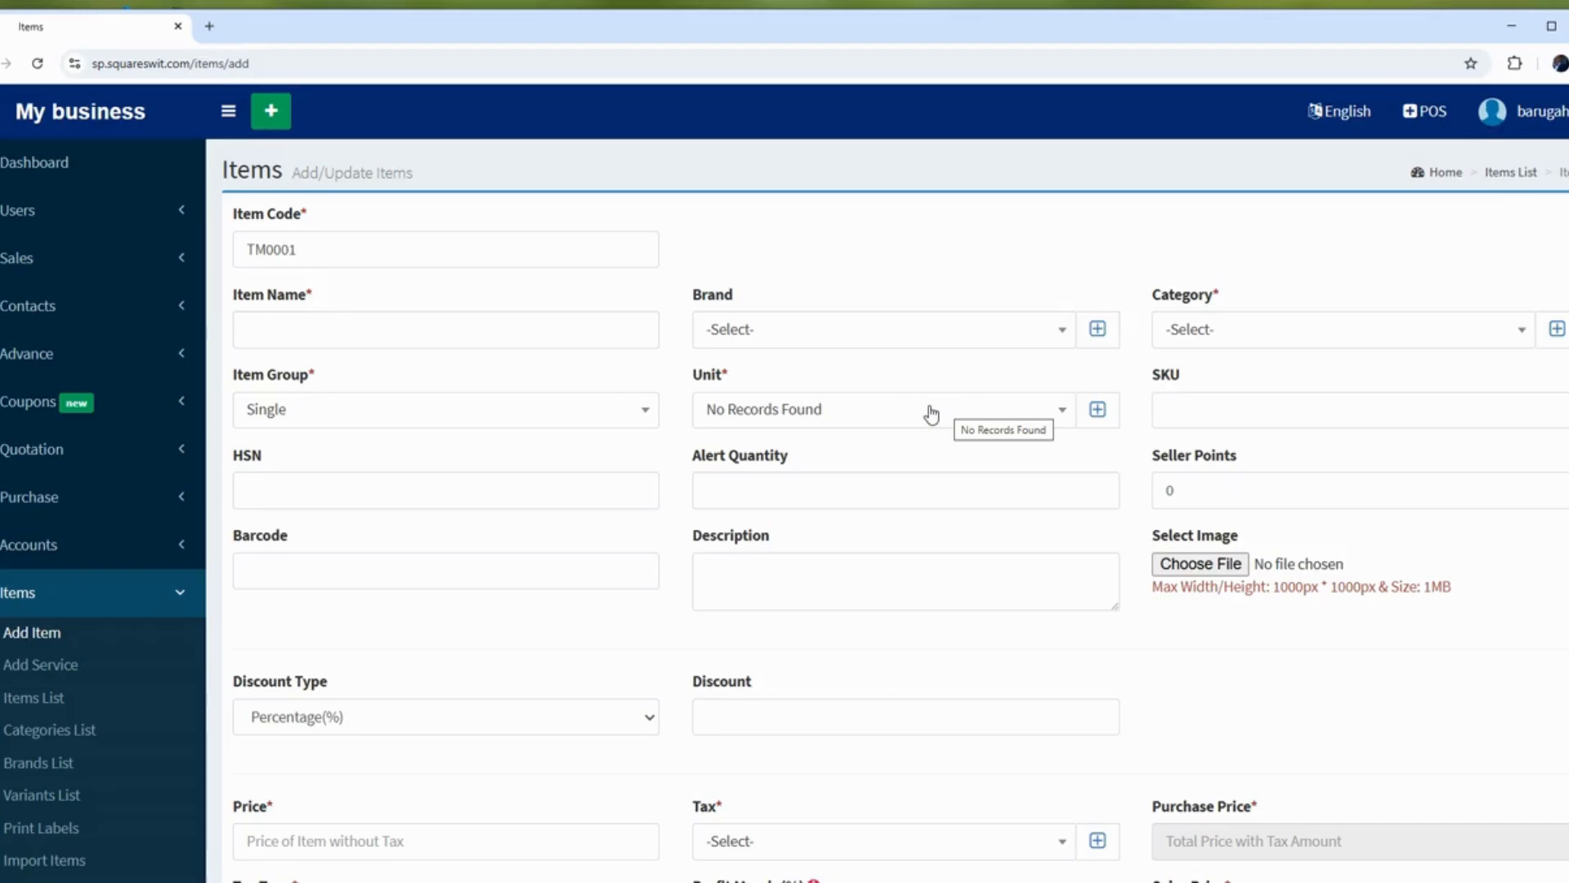
{"action": "left_click", "coordinate": [448, 248]}
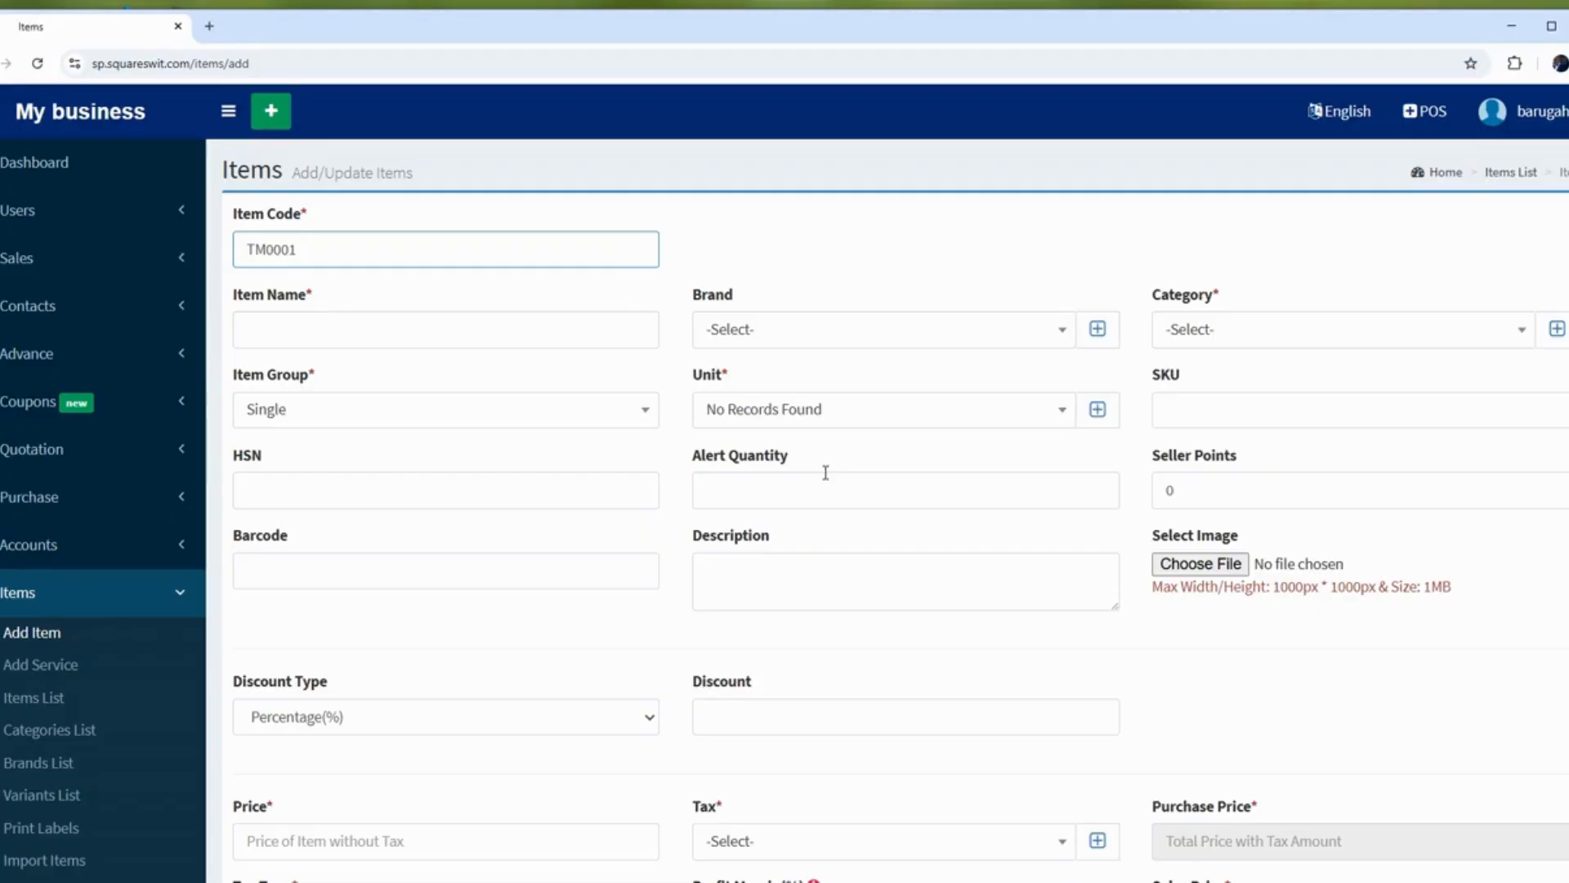
{"action": "scroll", "coordinate": [825, 472], "scroll_direction": "down", "scroll_amount": 3}
{"action": "scroll", "coordinate": [826, 472], "scroll_direction": "up", "scroll_amount": 2}
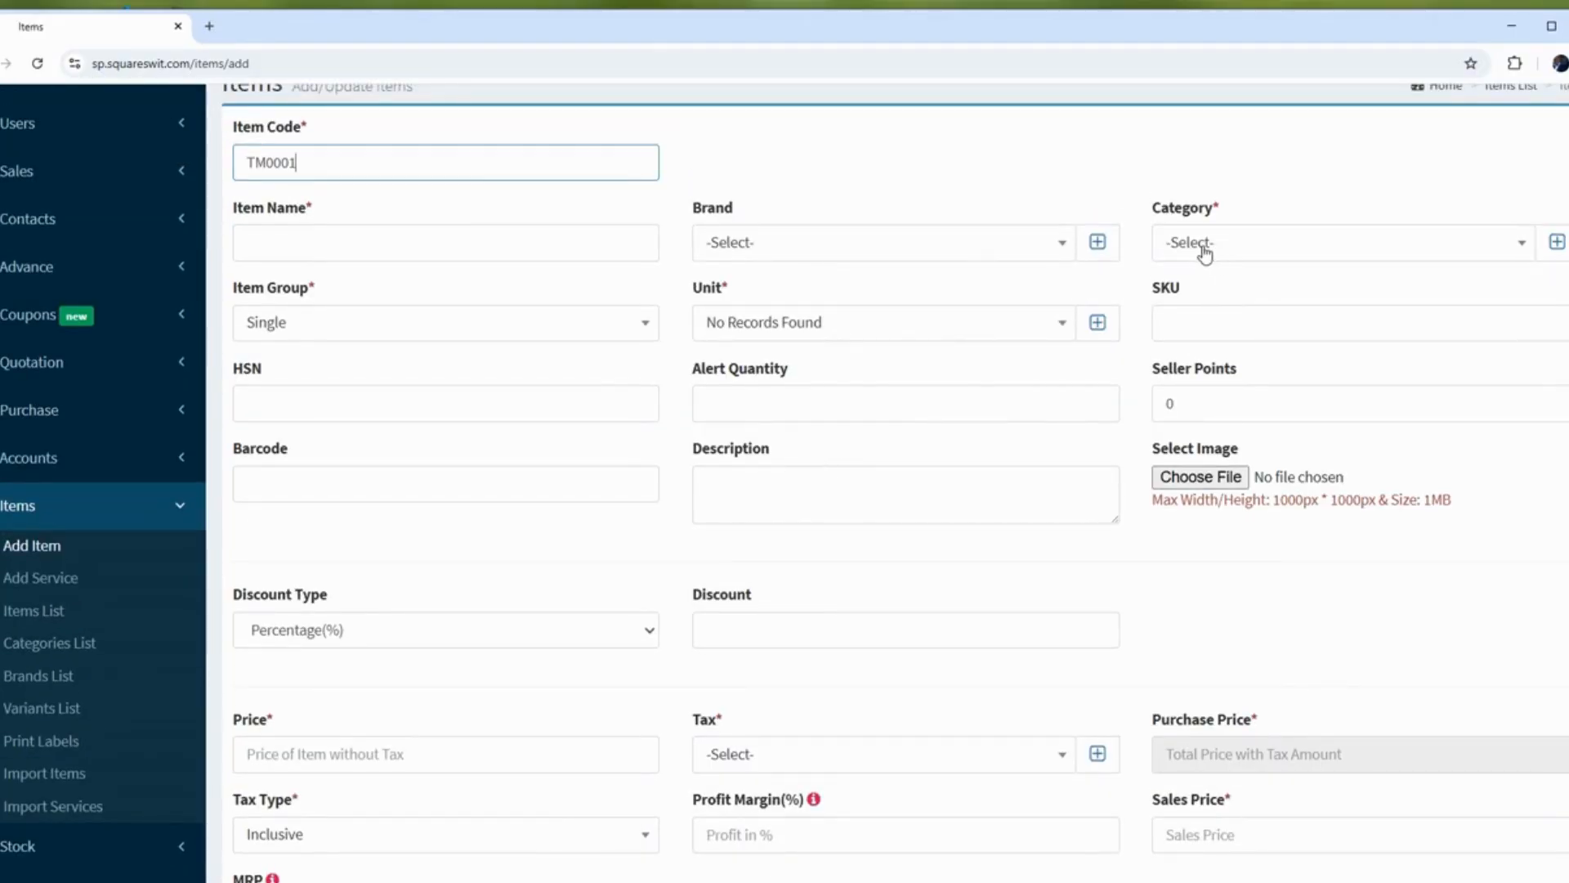
{"action": "scroll", "coordinate": [689, 527], "scroll_direction": "down", "scroll_amount": 3}
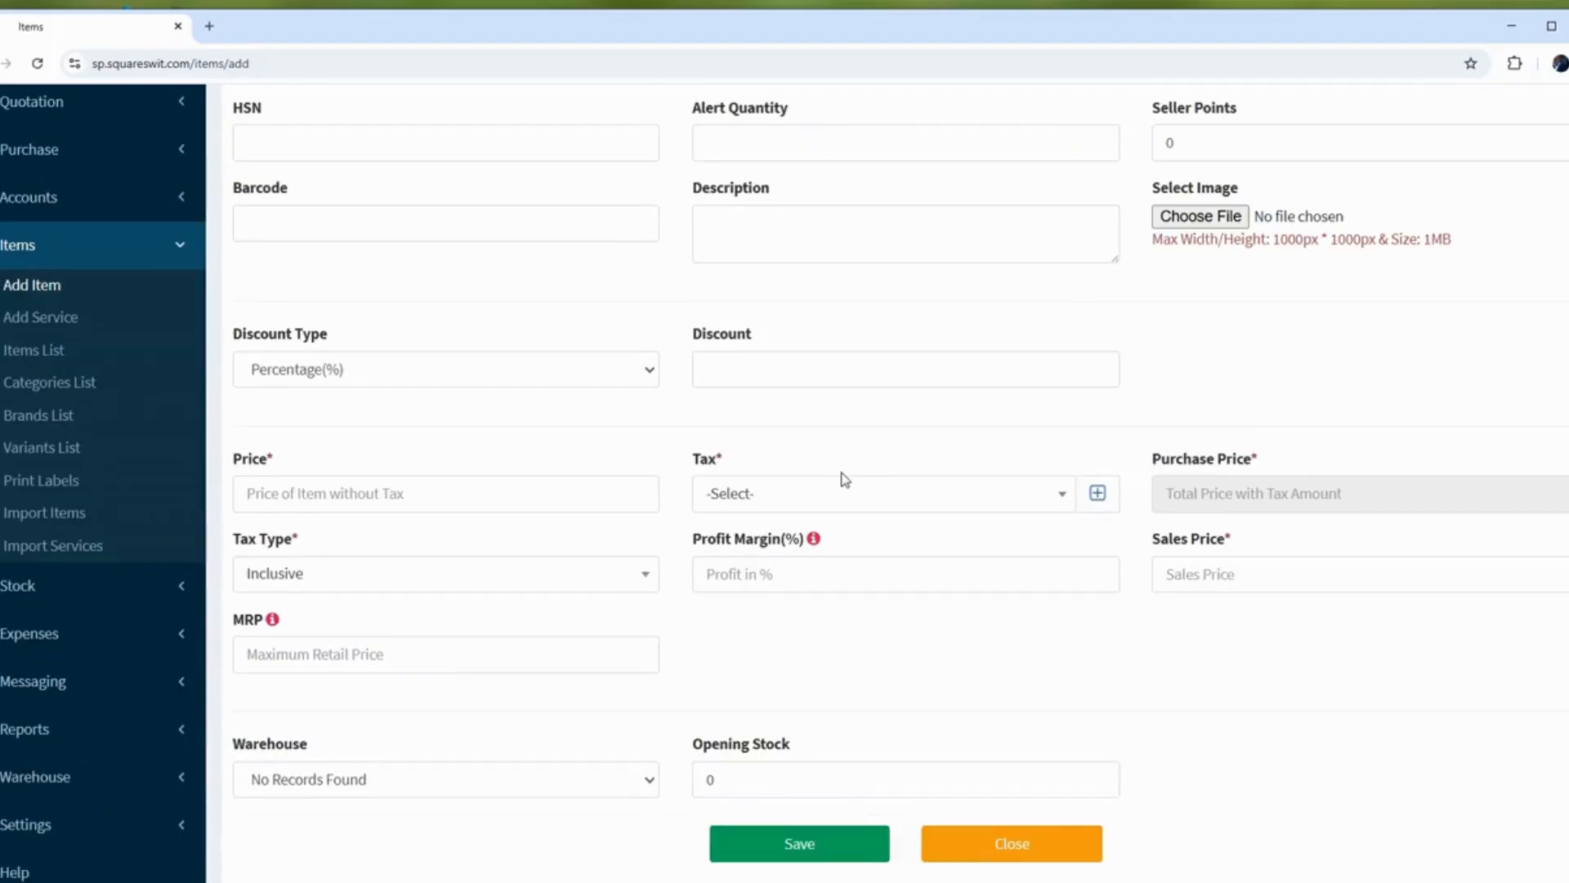
View the Tax Type options in the new item form, keep Inclusive, and review the pricing and stock fields.
{"action": "left_click", "coordinate": [380, 490]}
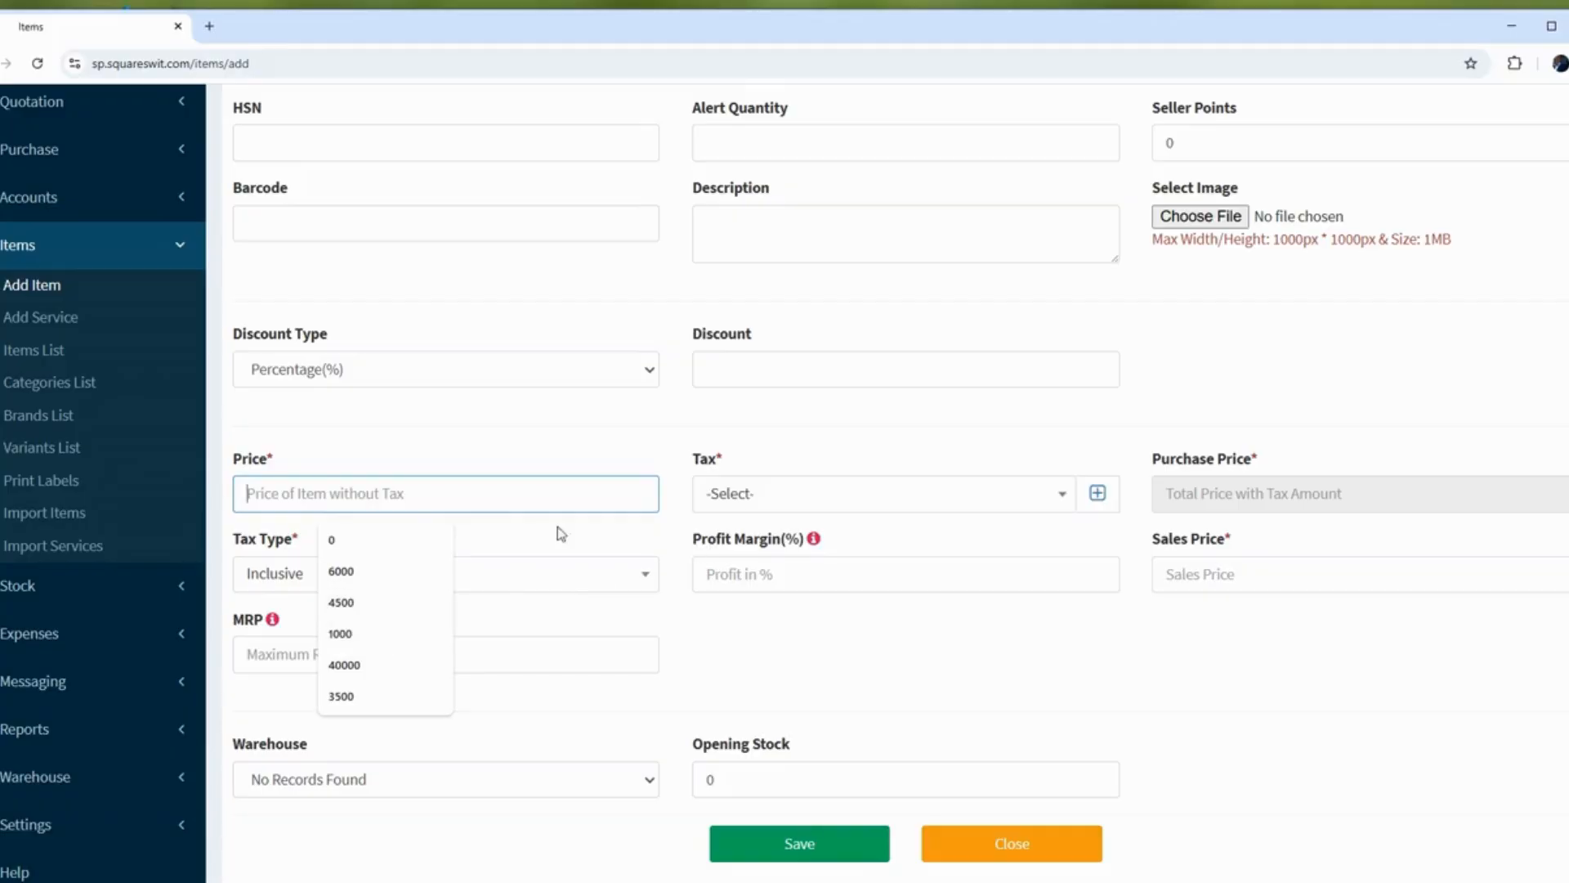
{"action": "left_click", "coordinate": [543, 579]}
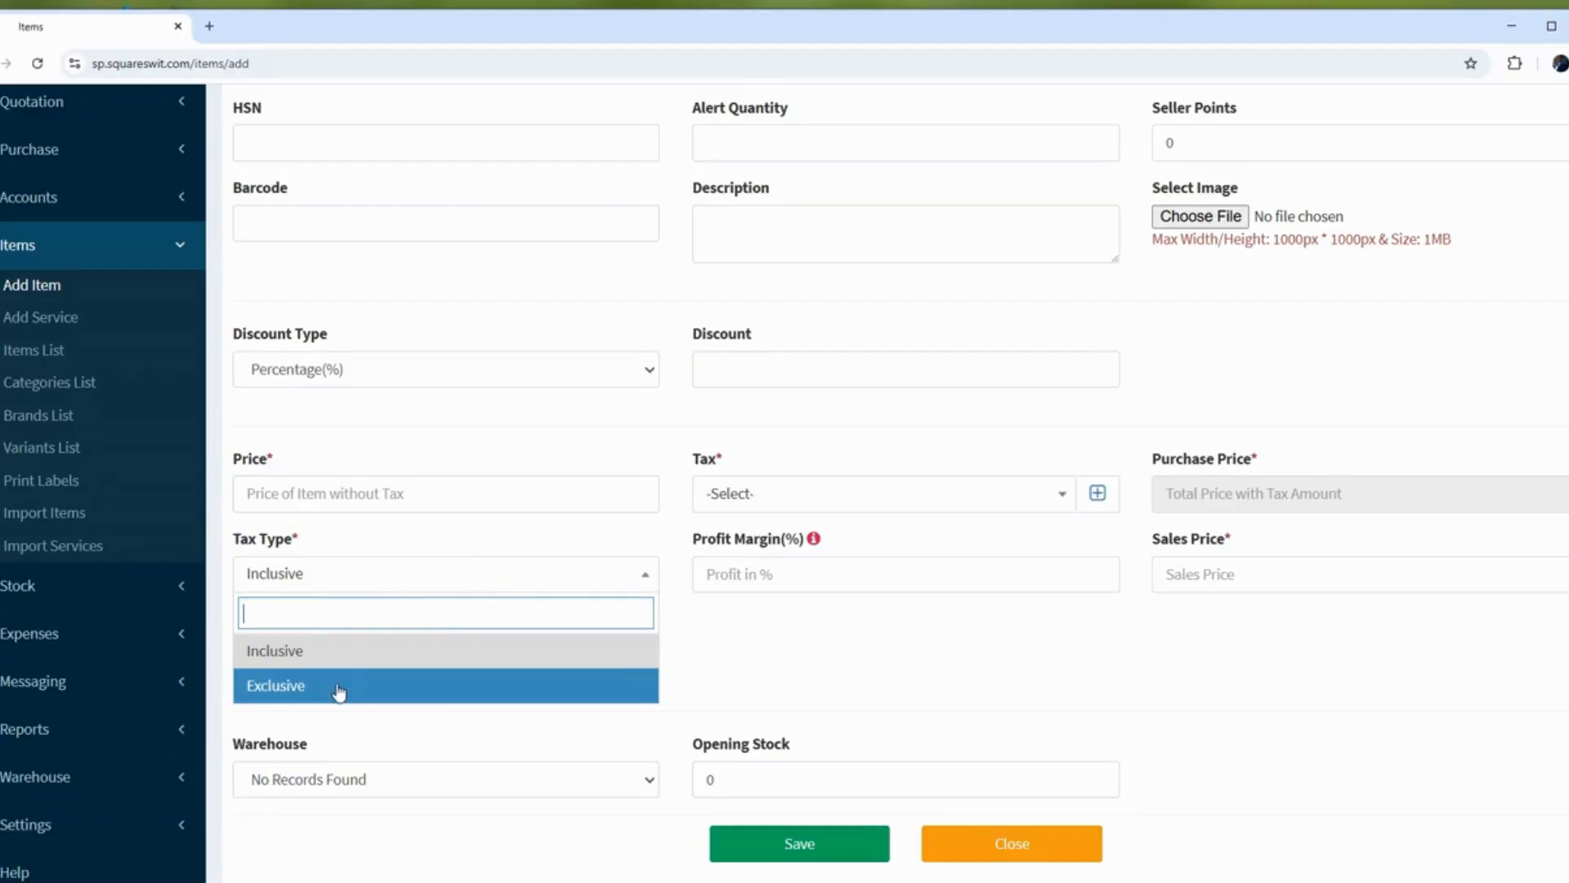
{"action": "left_click", "coordinate": [364, 646]}
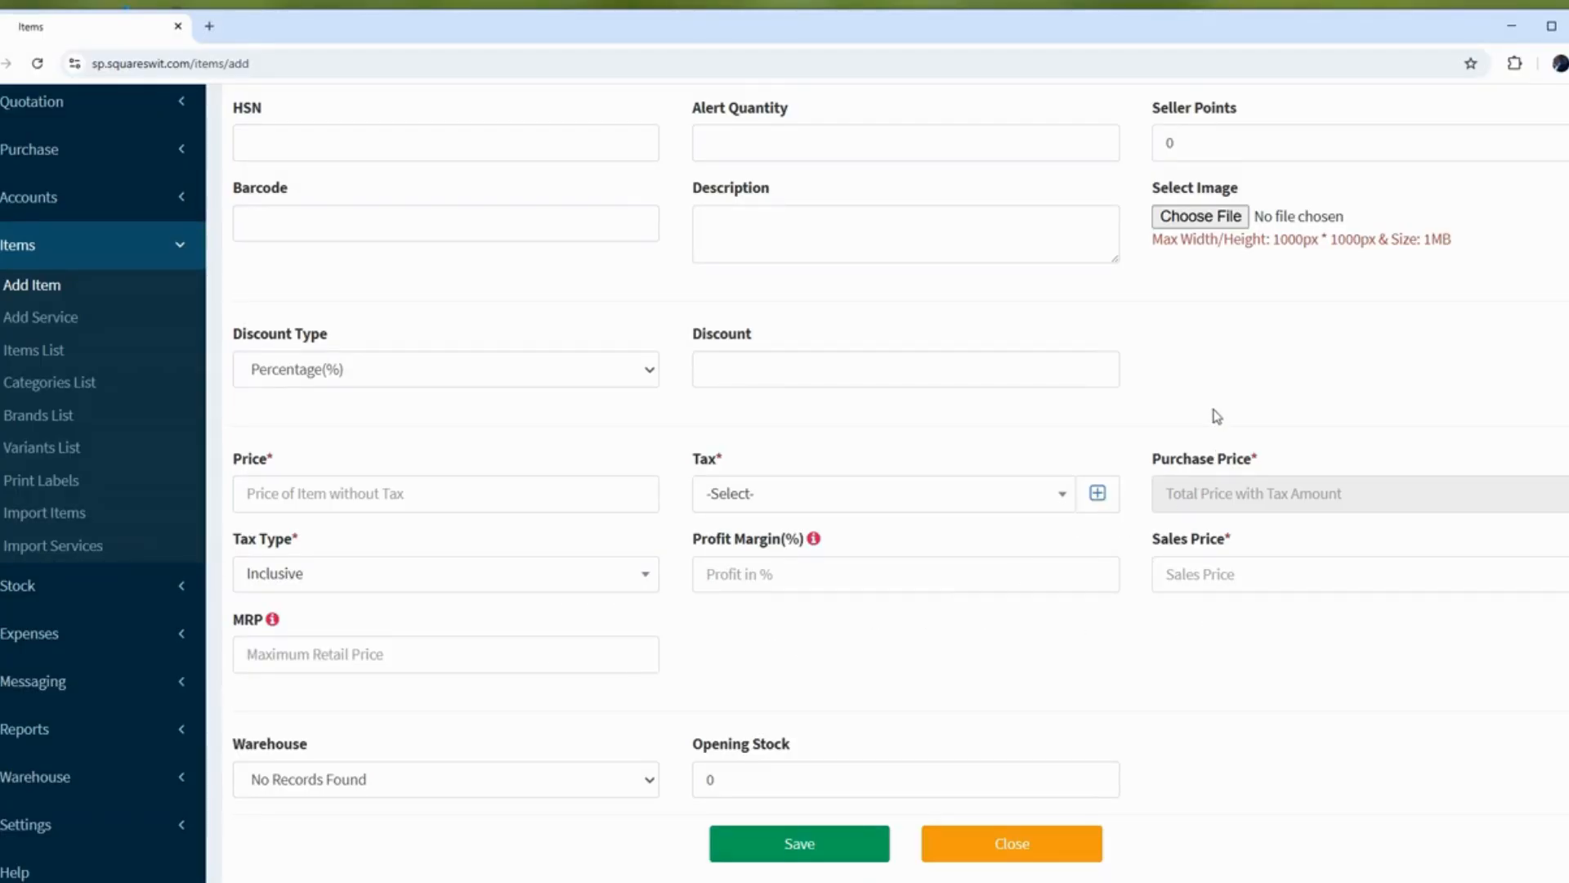
{"action": "scroll", "coordinate": [968, 253], "scroll_direction": "up", "scroll_amount": 1}
{"action": "scroll", "coordinate": [969, 254], "scroll_direction": "up", "scroll_amount": 2}
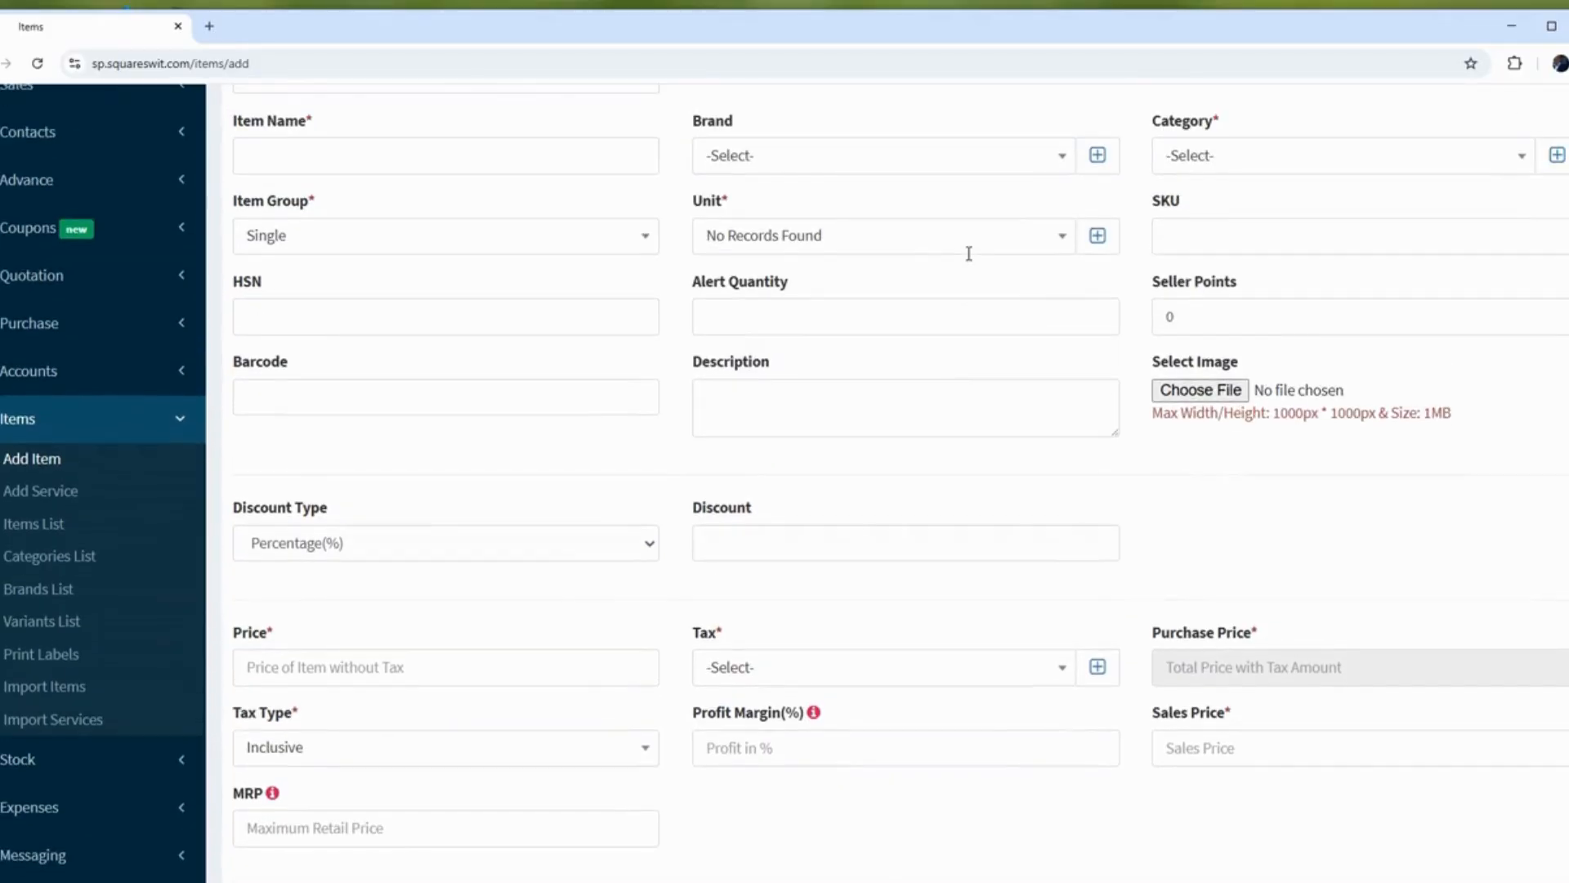
{"action": "scroll", "coordinate": [925, 305], "scroll_direction": "down", "scroll_amount": 3}
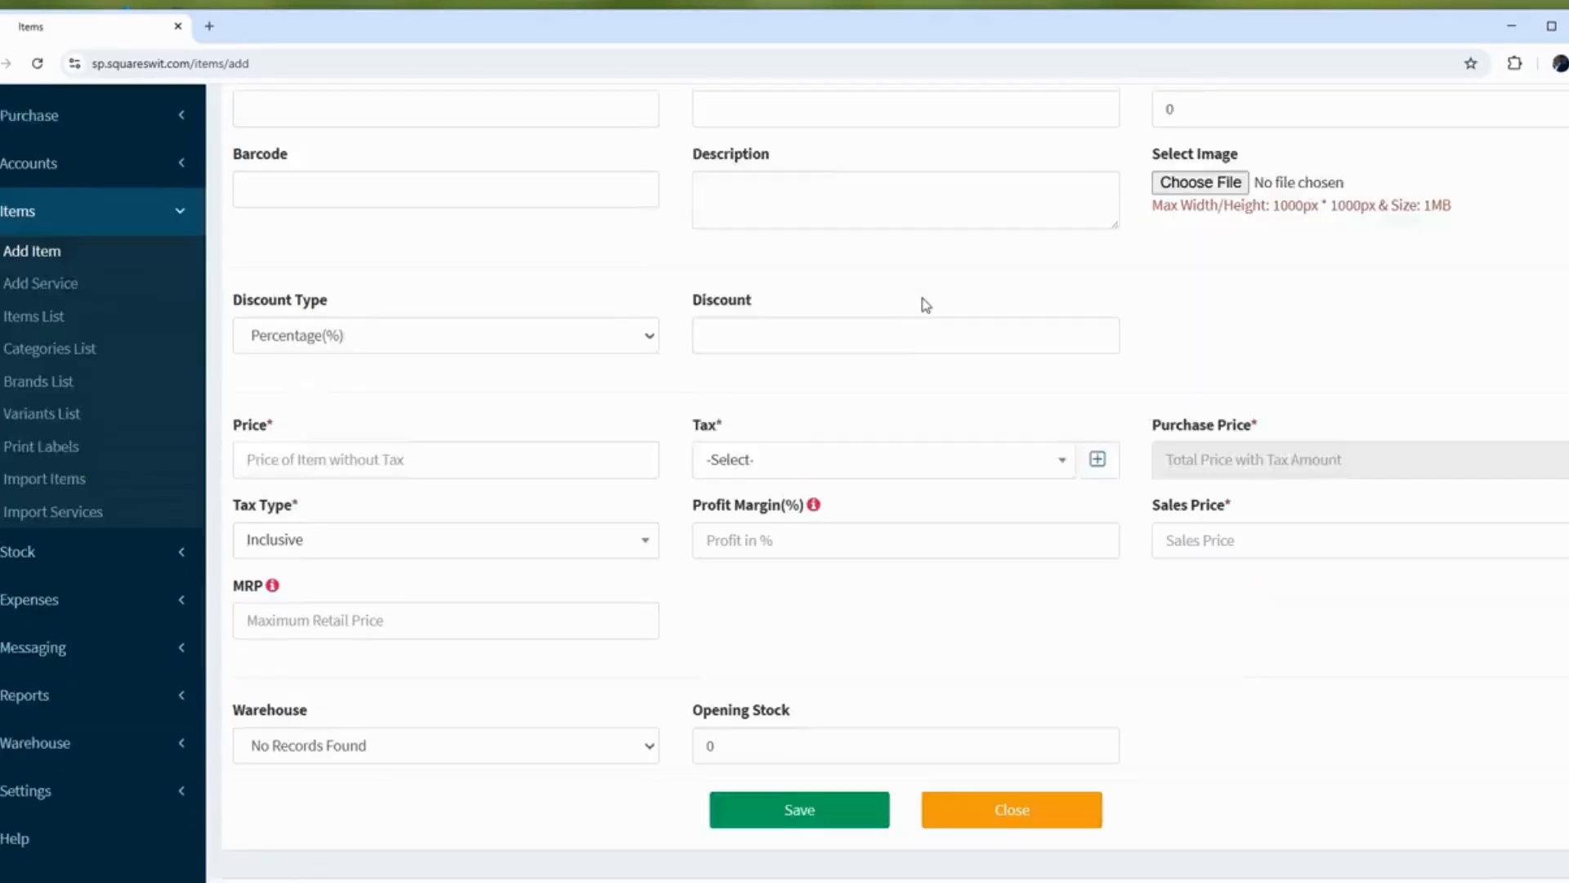
{"action": "scroll", "coordinate": [924, 297], "scroll_direction": "up", "scroll_amount": 2}
{"action": "scroll", "coordinate": [474, 345], "scroll_direction": "down", "scroll_amount": 2}
Open the form for adding a payment type from the settings and enter Cash as the payment type name.
{"action": "left_click", "coordinate": [184, 180]}
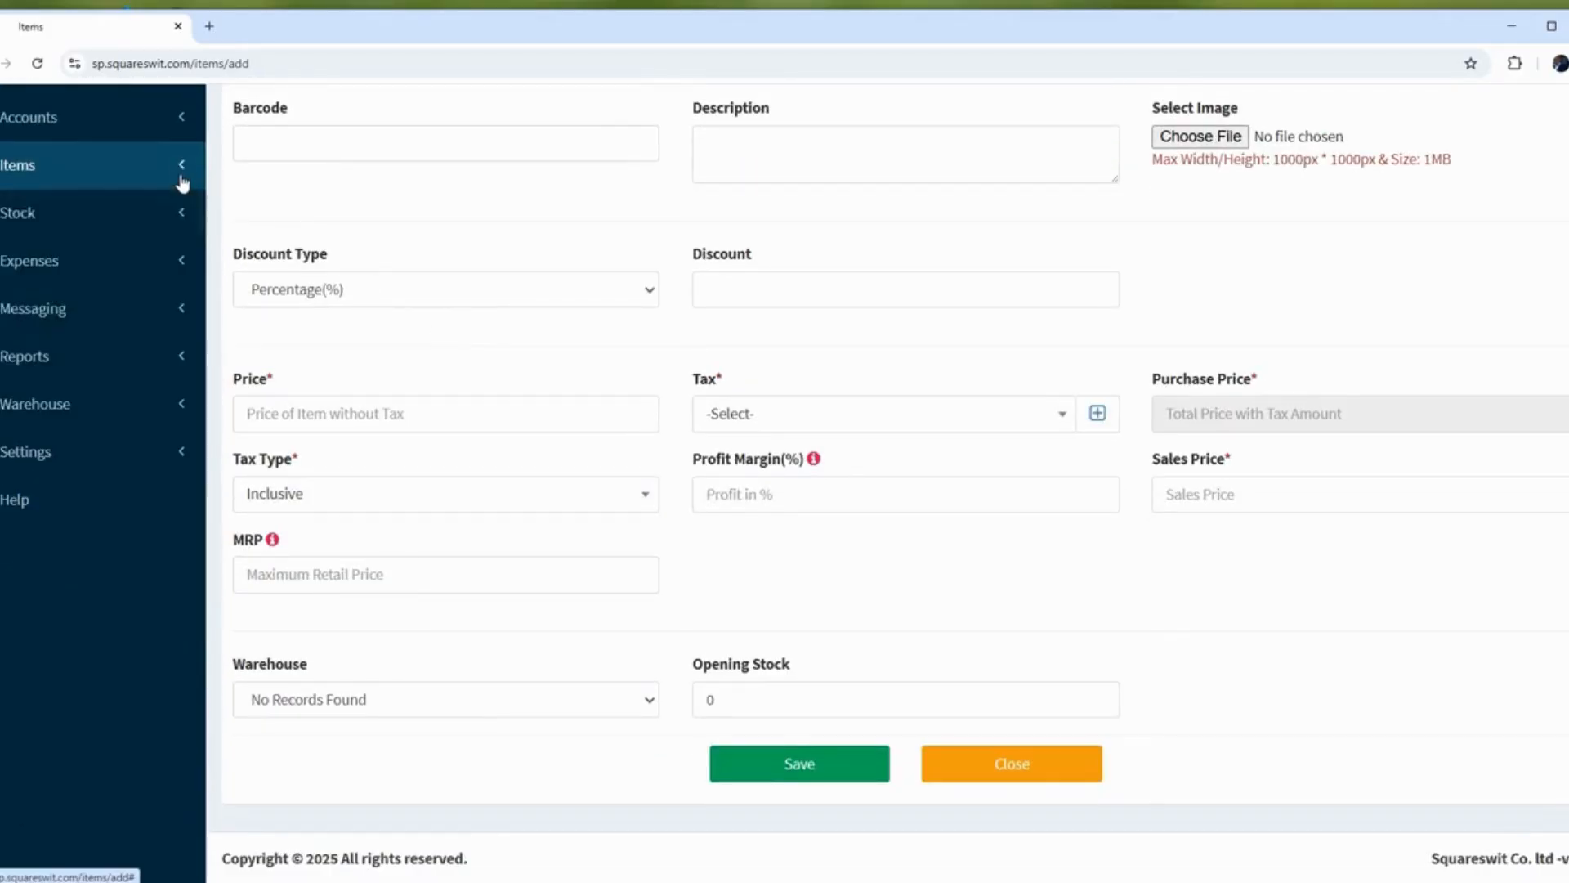
{"action": "left_click", "coordinate": [172, 463]}
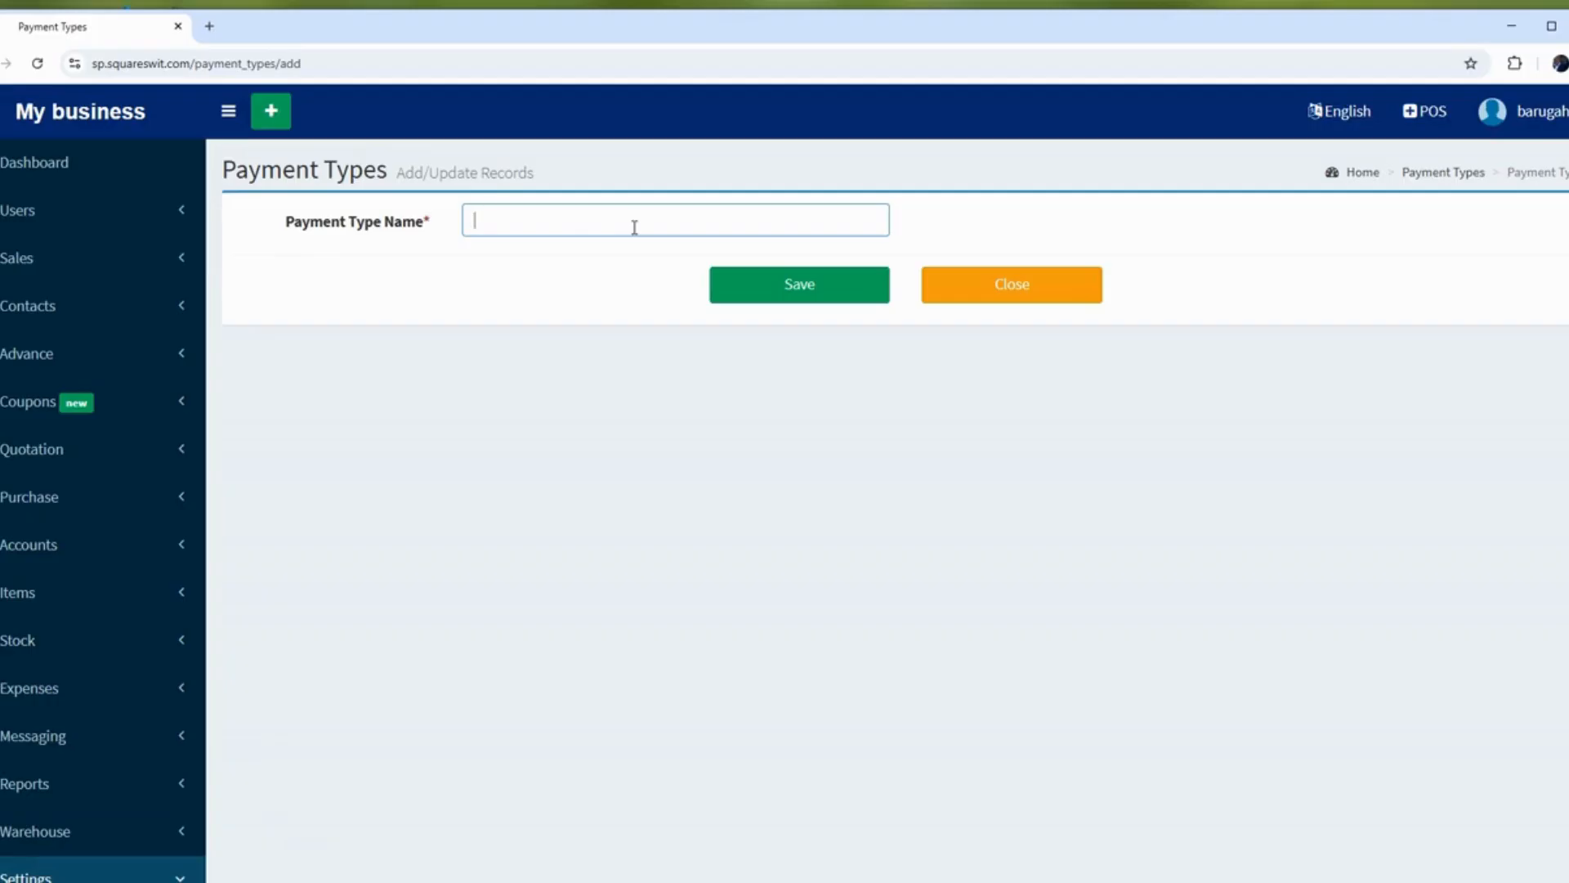
{"action": "type", "text": "Cash"}
{"action": "left_click", "coordinate": [585, 265]}
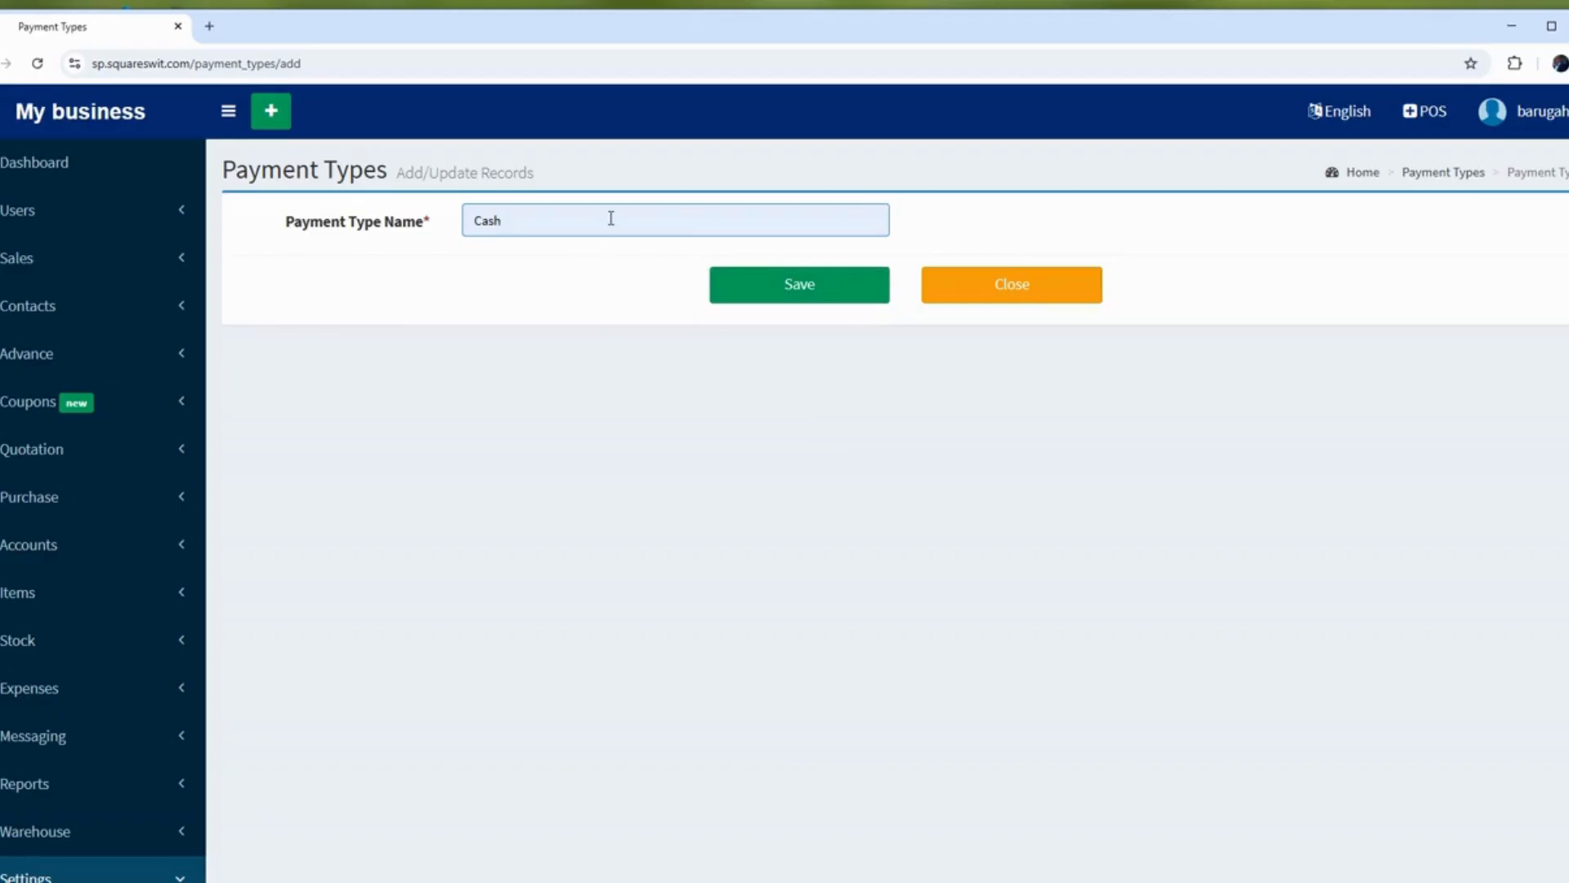
Replace the payment type name with MOMO PAY and close the form without saving.
{"action": "key", "text": "BackSpace"}
{"action": "key", "text": "BackSpace"}
{"action": "key", "text": "BackSpace"}
{"action": "key", "text": "BackSpace"}
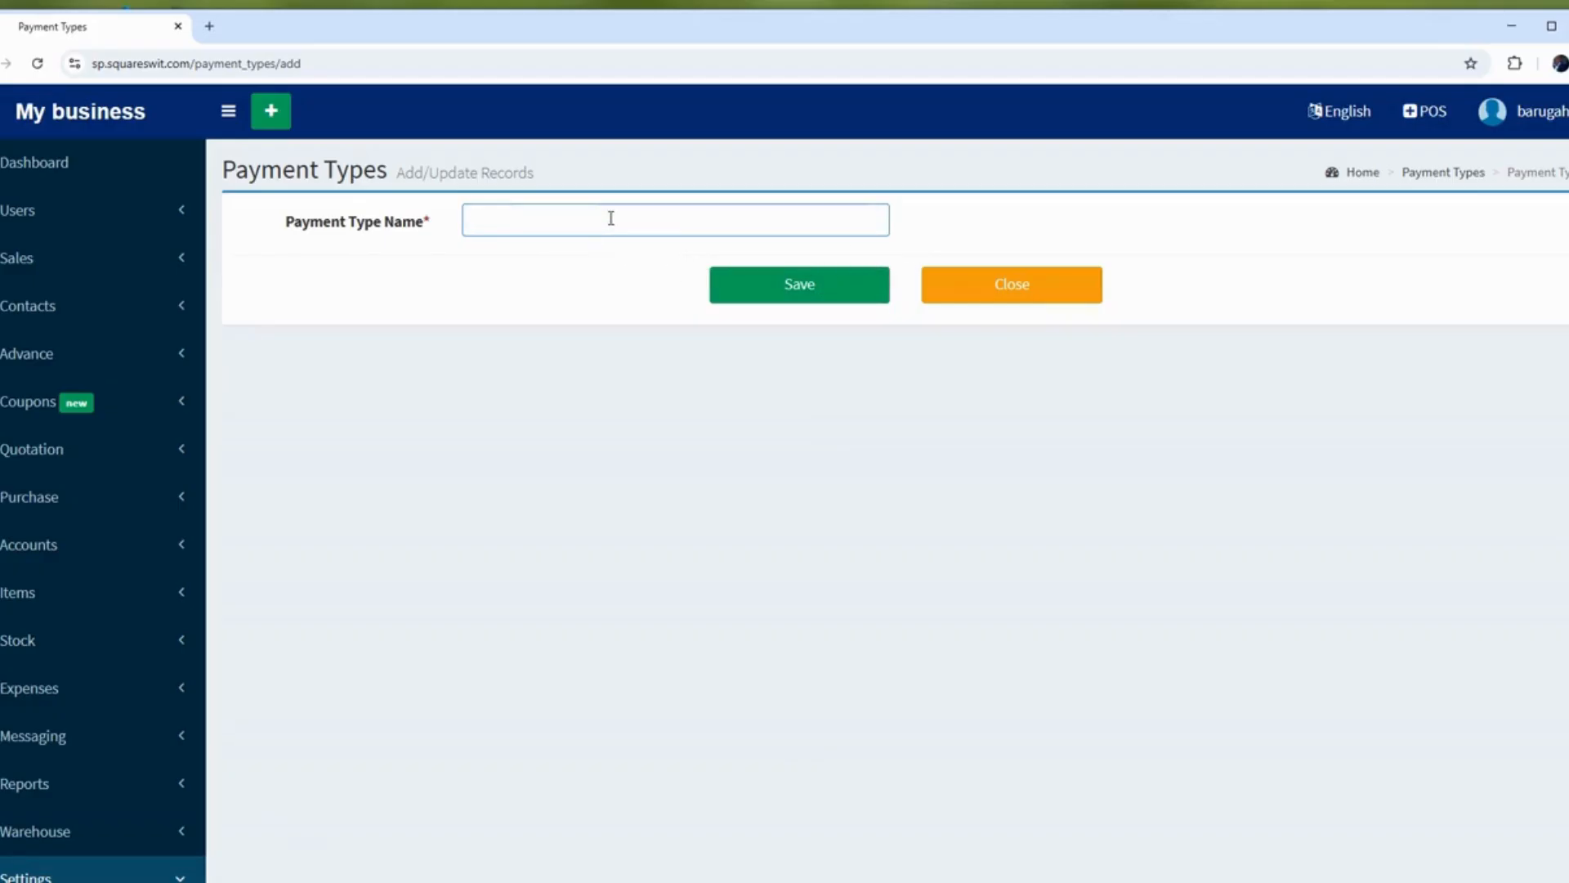
{"action": "type", "text": "M"}
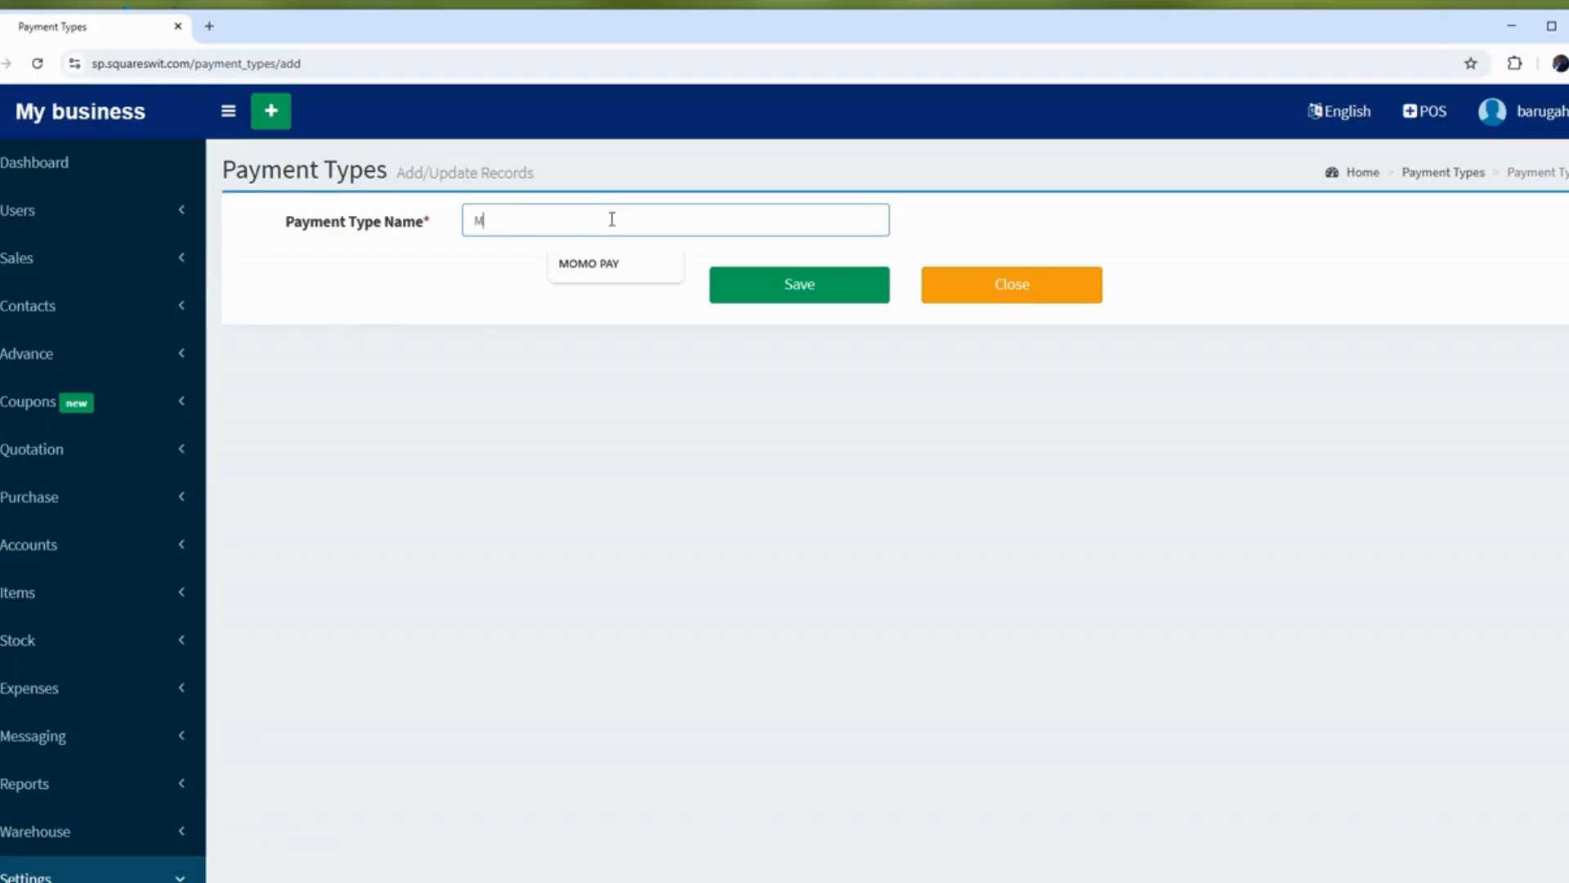
{"action": "left_click", "coordinate": [595, 270]}
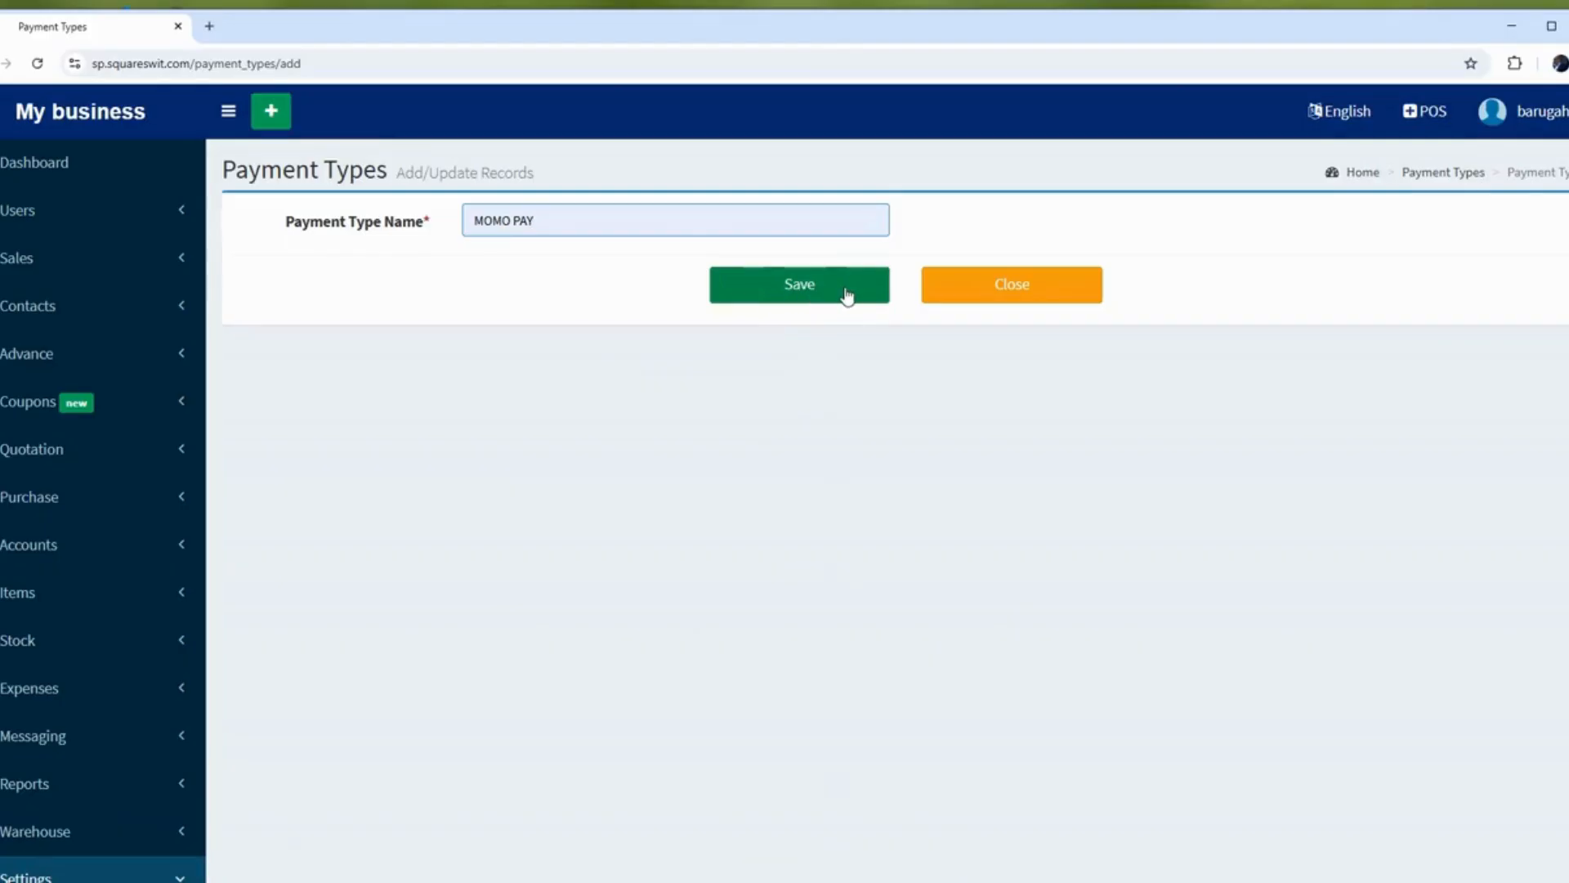
{"action": "left_click", "coordinate": [1037, 286]}
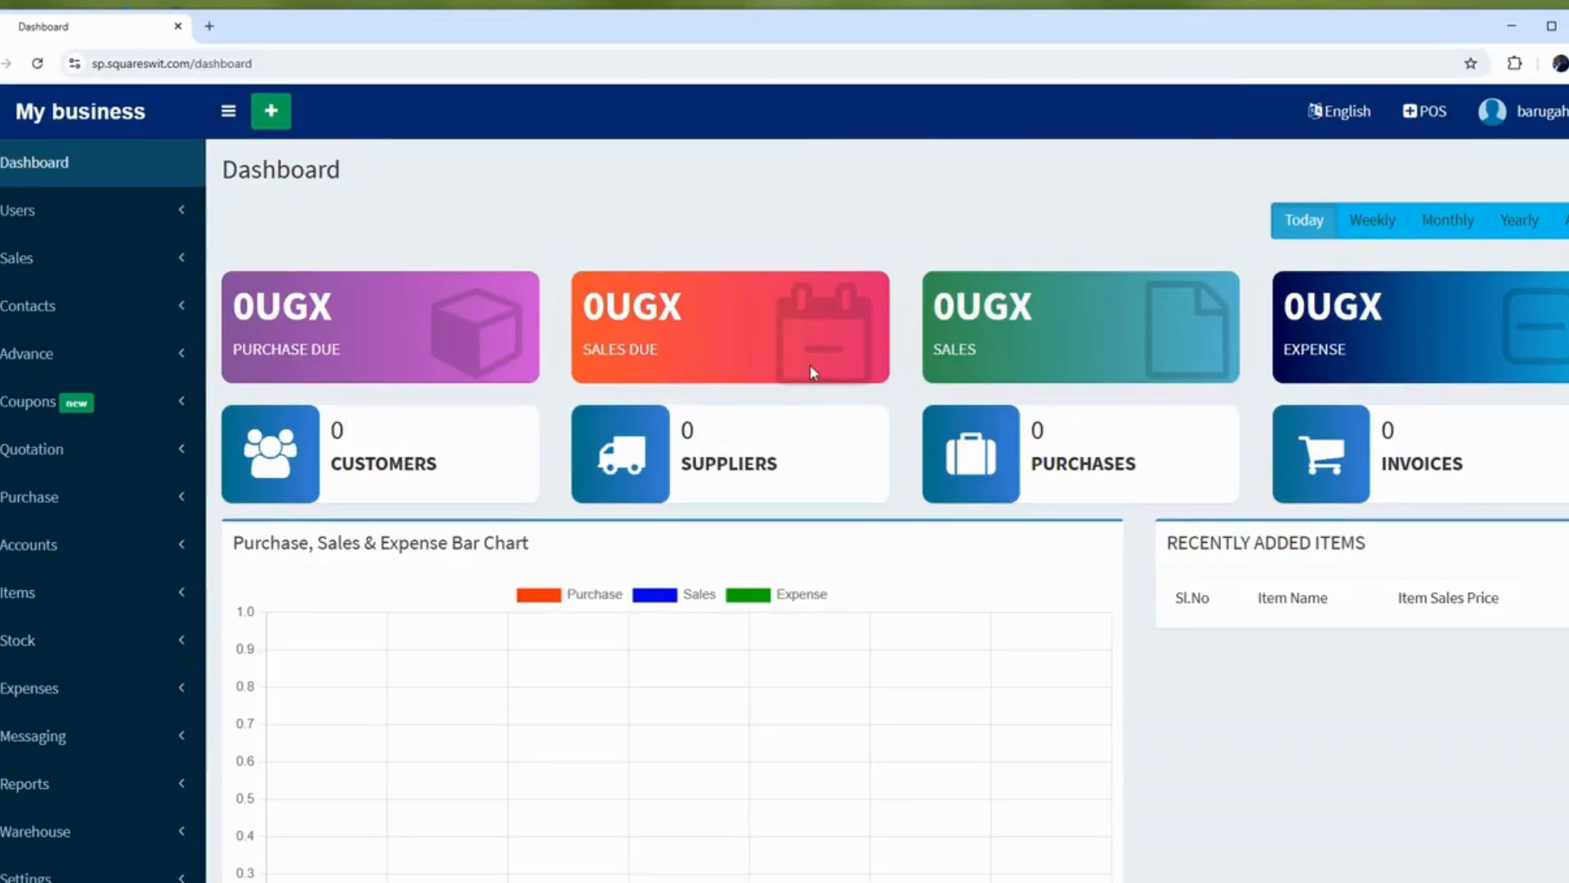
Review the sections available under Settings from the dashboard and collapse the list again.
{"action": "scroll", "coordinate": [814, 372], "scroll_direction": "down", "scroll_amount": 7}
{"action": "left_click", "coordinate": [158, 272]}
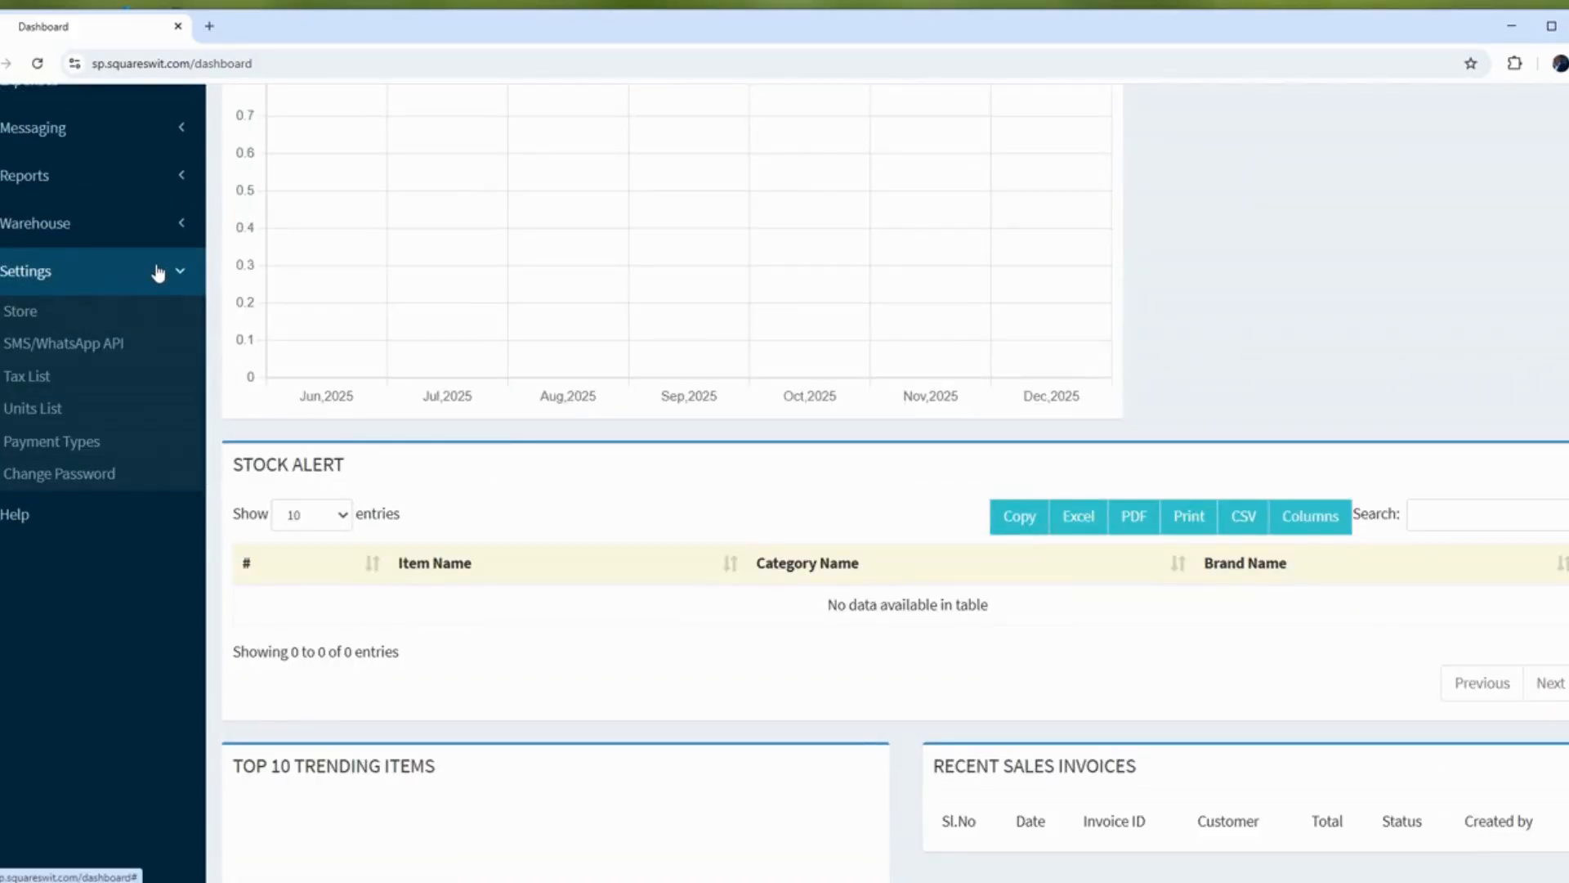
{"action": "left_click", "coordinate": [180, 275]}
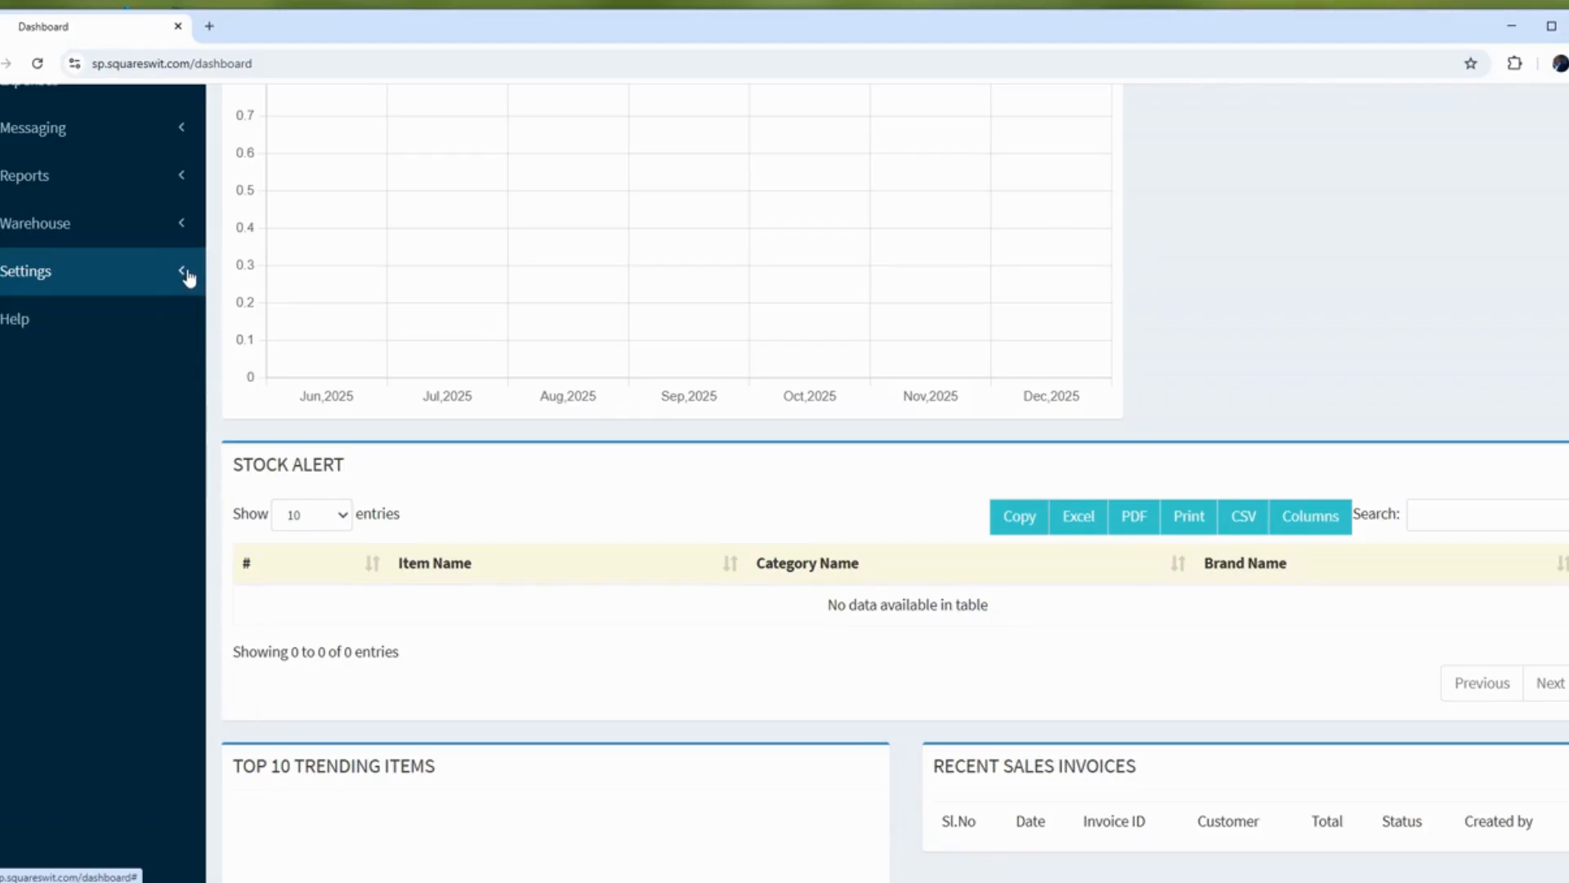
{"action": "left_click", "coordinate": [187, 276]}
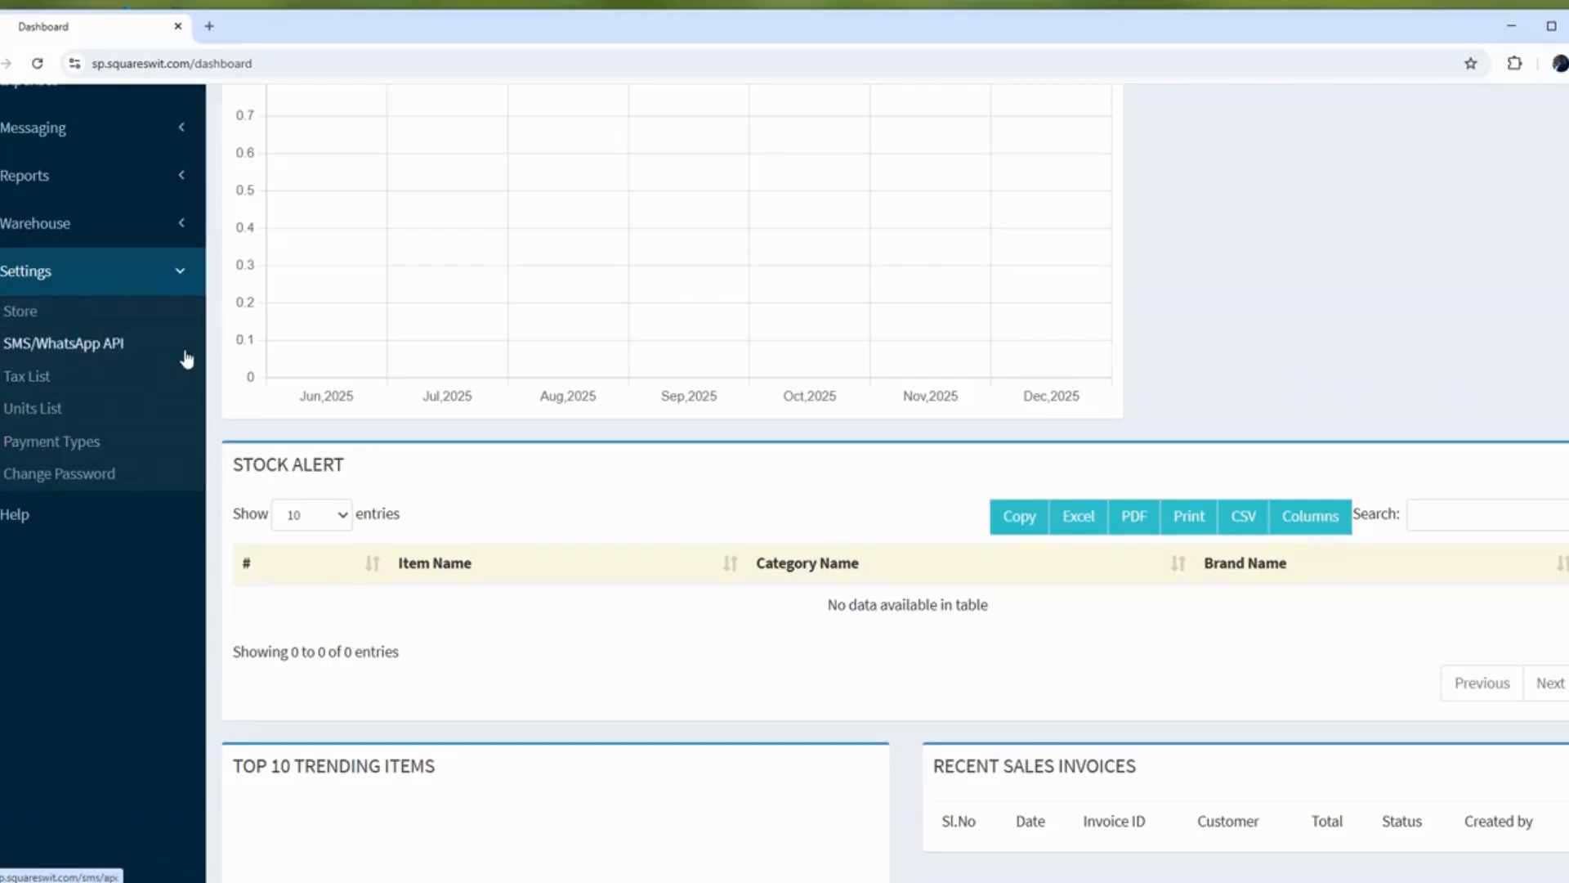
{"action": "scroll", "coordinate": [186, 354], "scroll_direction": "up", "scroll_amount": 5}
{"action": "scroll", "coordinate": [121, 454], "scroll_direction": "down", "scroll_amount": 5}
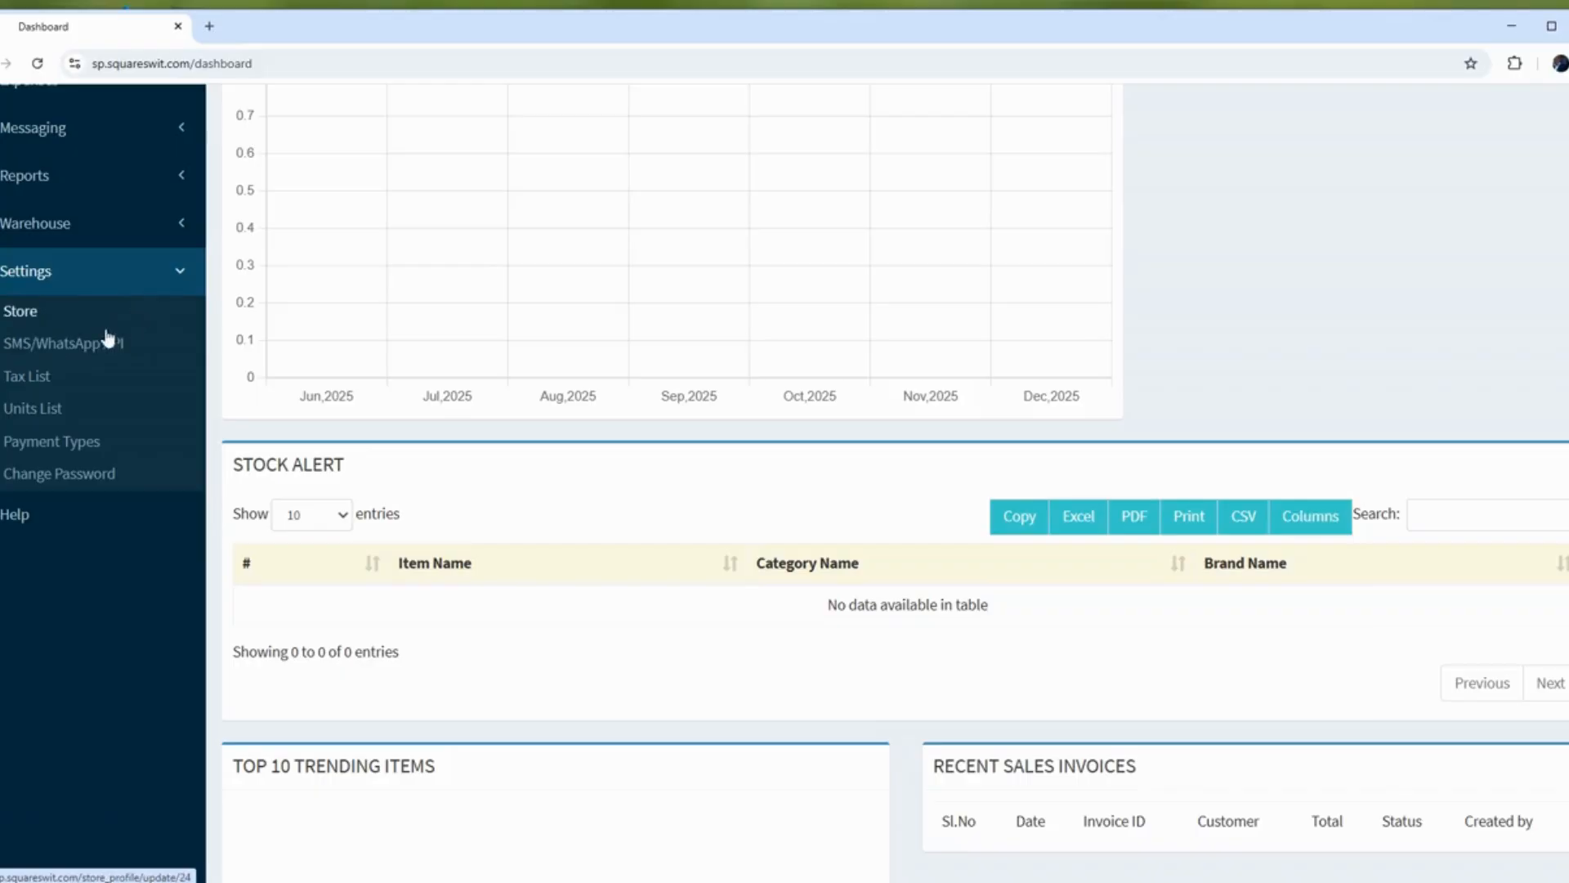
{"action": "left_click", "coordinate": [191, 281]}
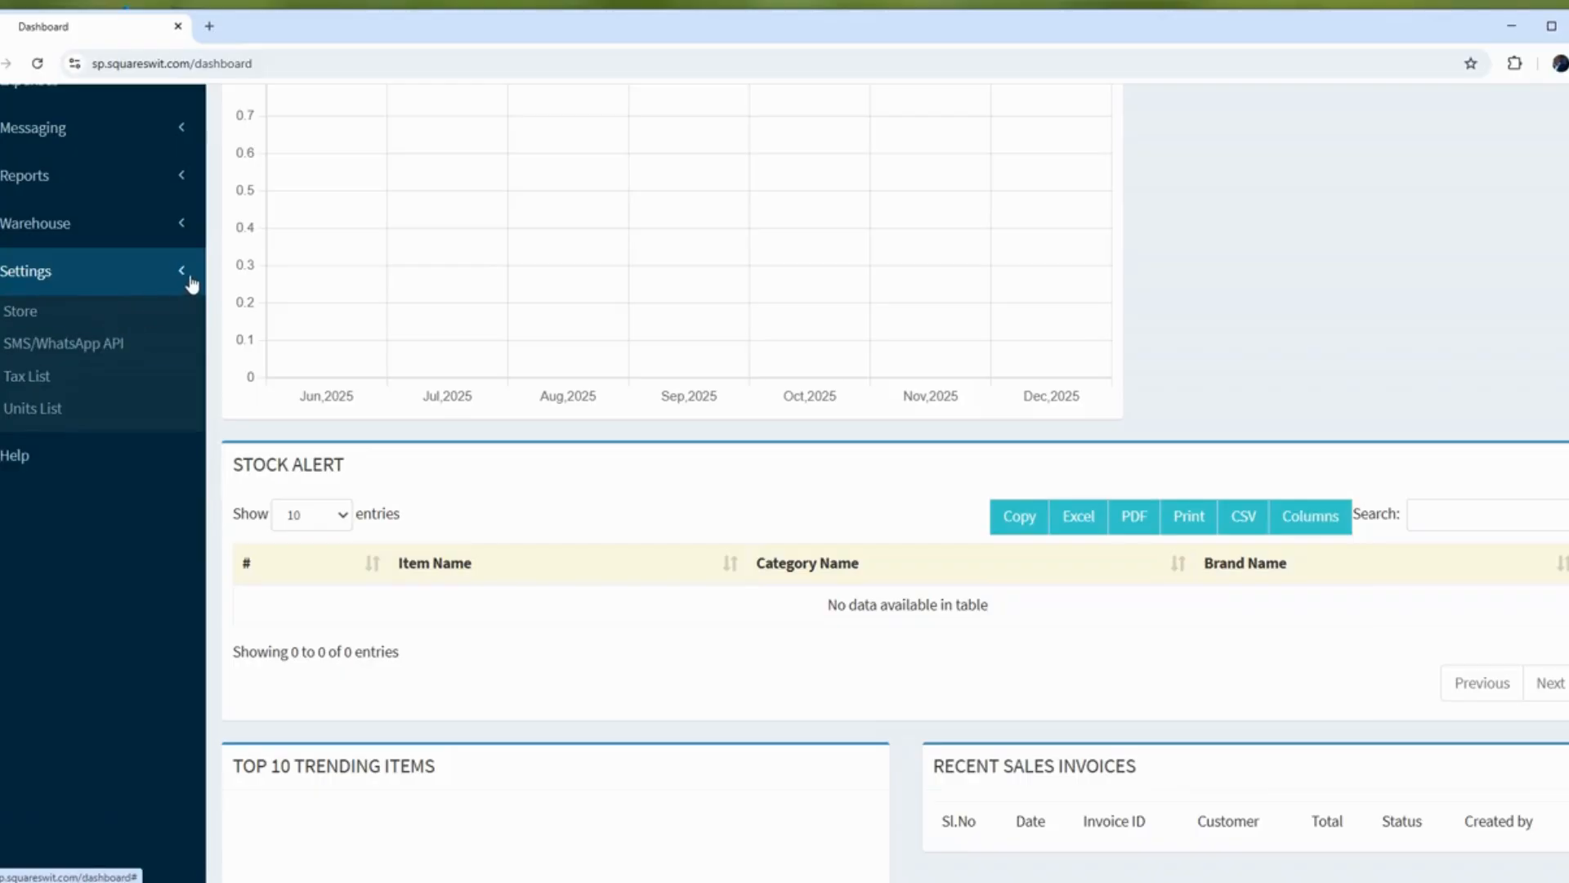
{"action": "scroll", "coordinate": [191, 282], "scroll_direction": "up", "scroll_amount": 6}
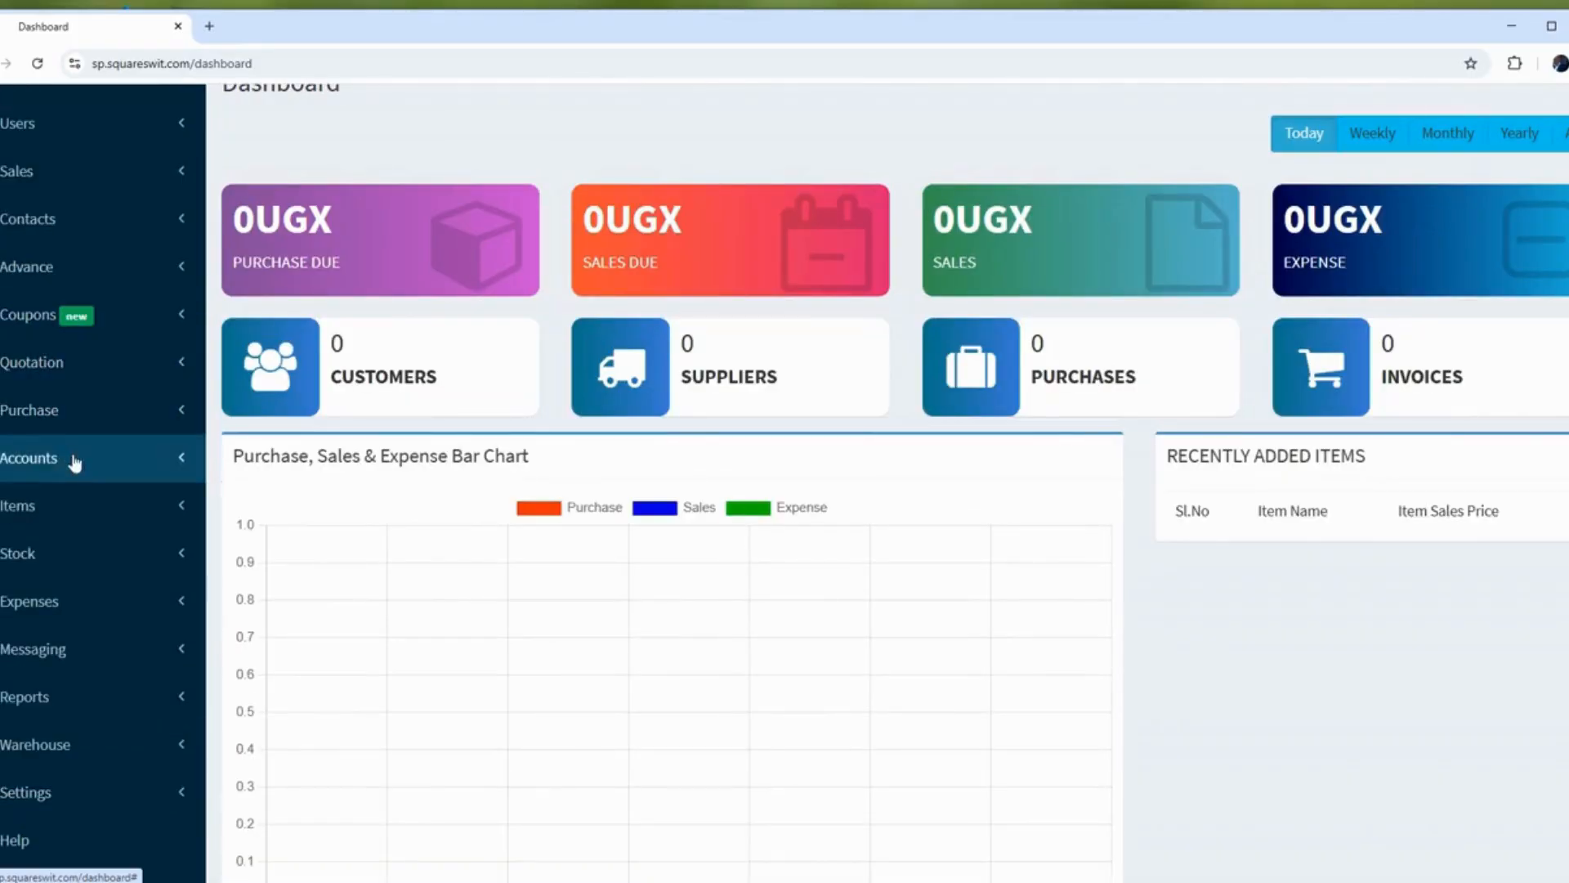
Open the form for adding a new item and view the available Category options.
{"action": "left_click", "coordinate": [131, 508]}
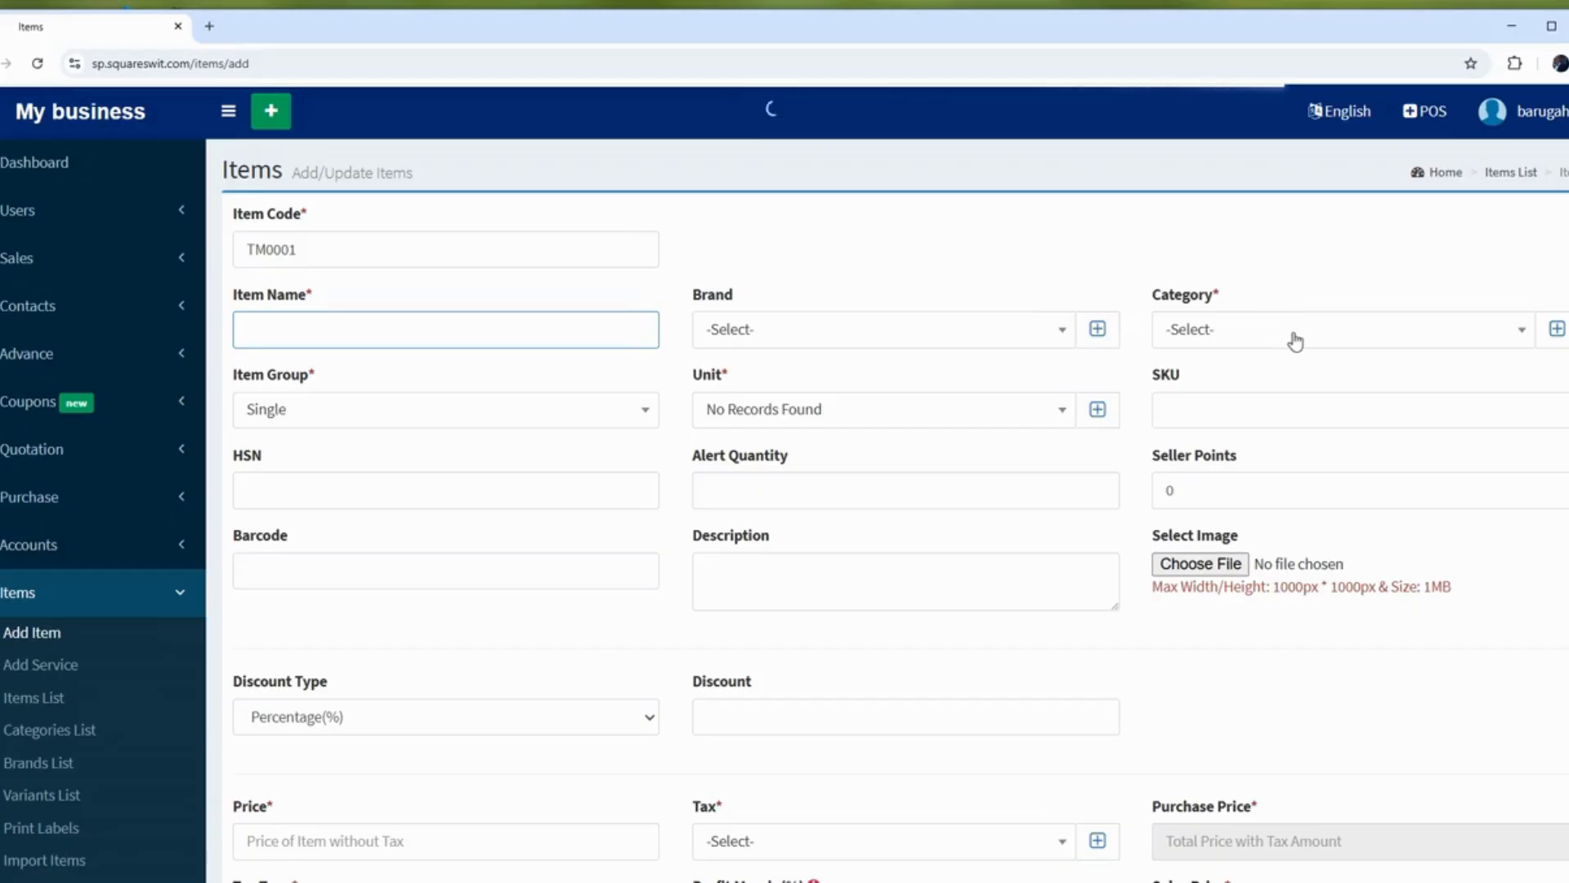
{"action": "left_click", "coordinate": [1376, 340]}
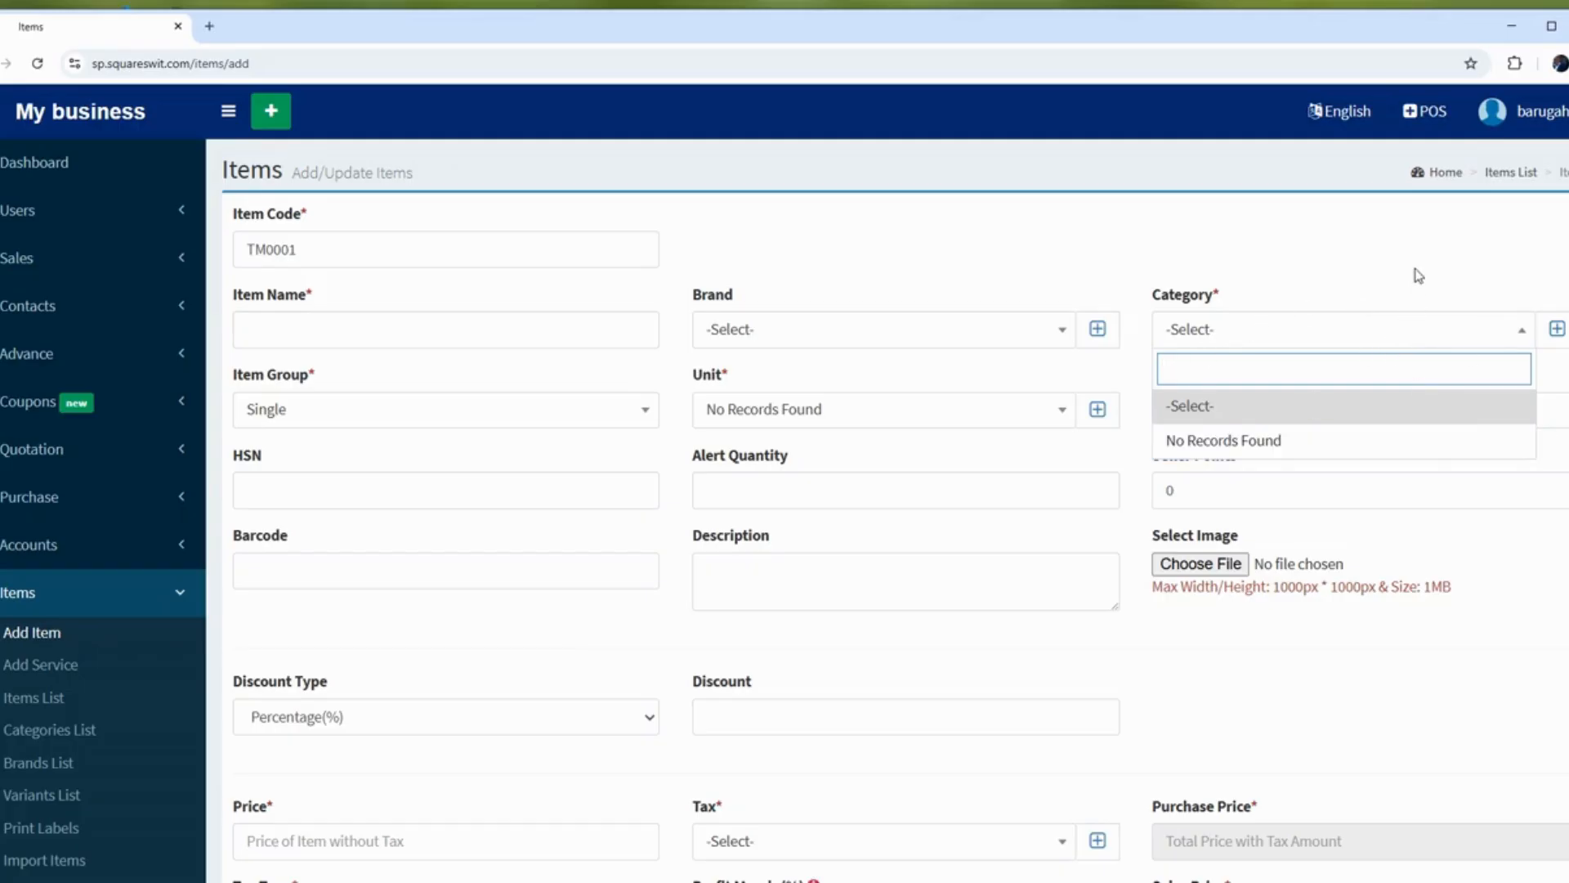
{"action": "left_click", "coordinate": [1432, 407]}
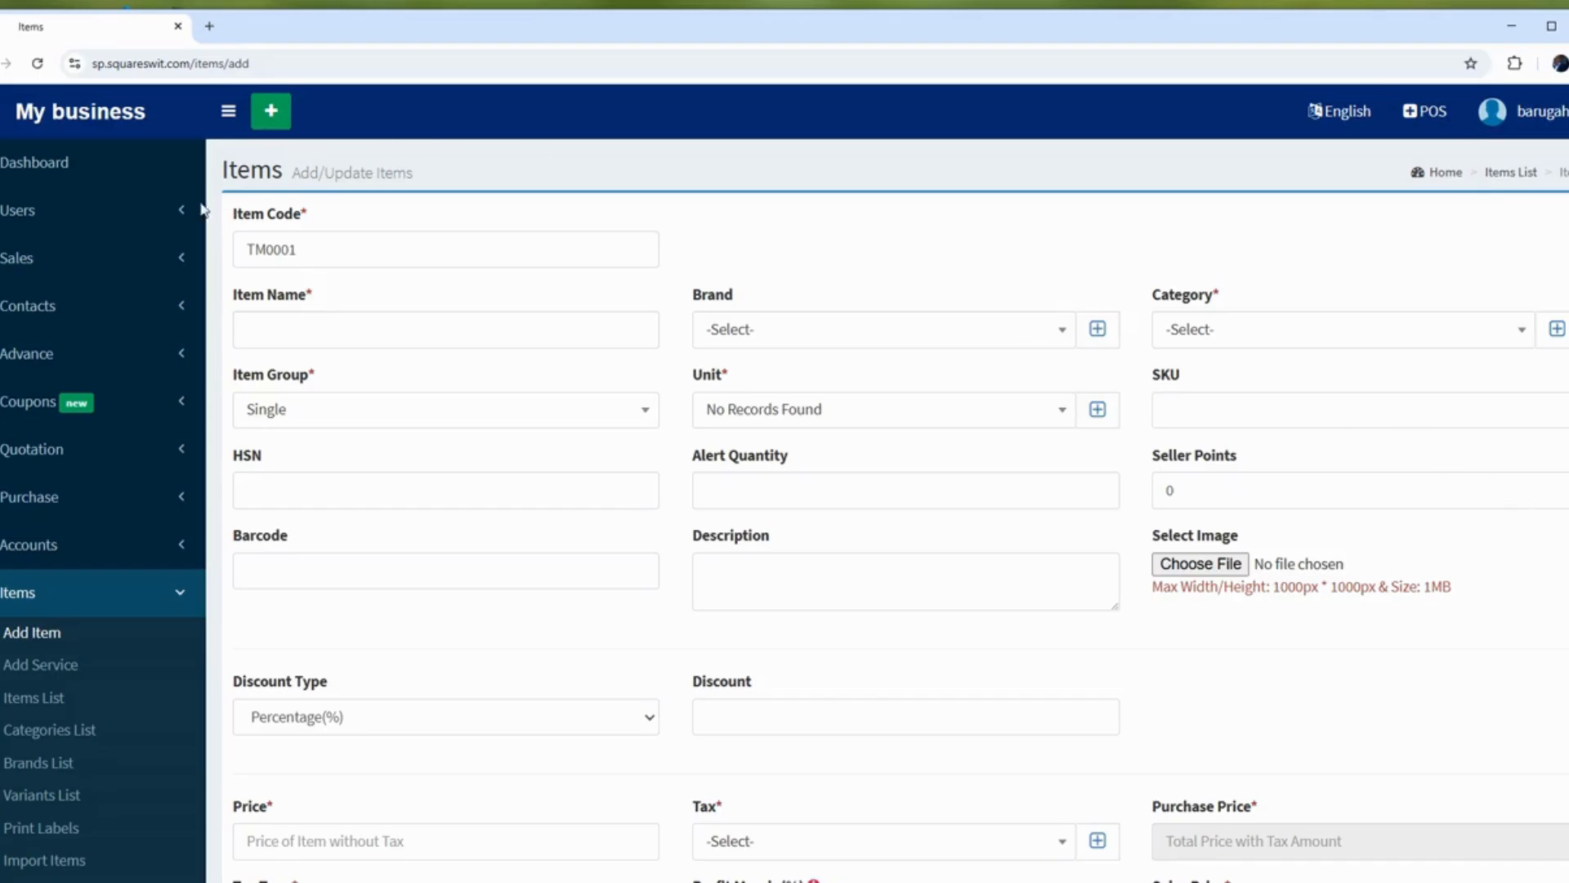
{"action": "left_click", "coordinate": [1198, 333]}
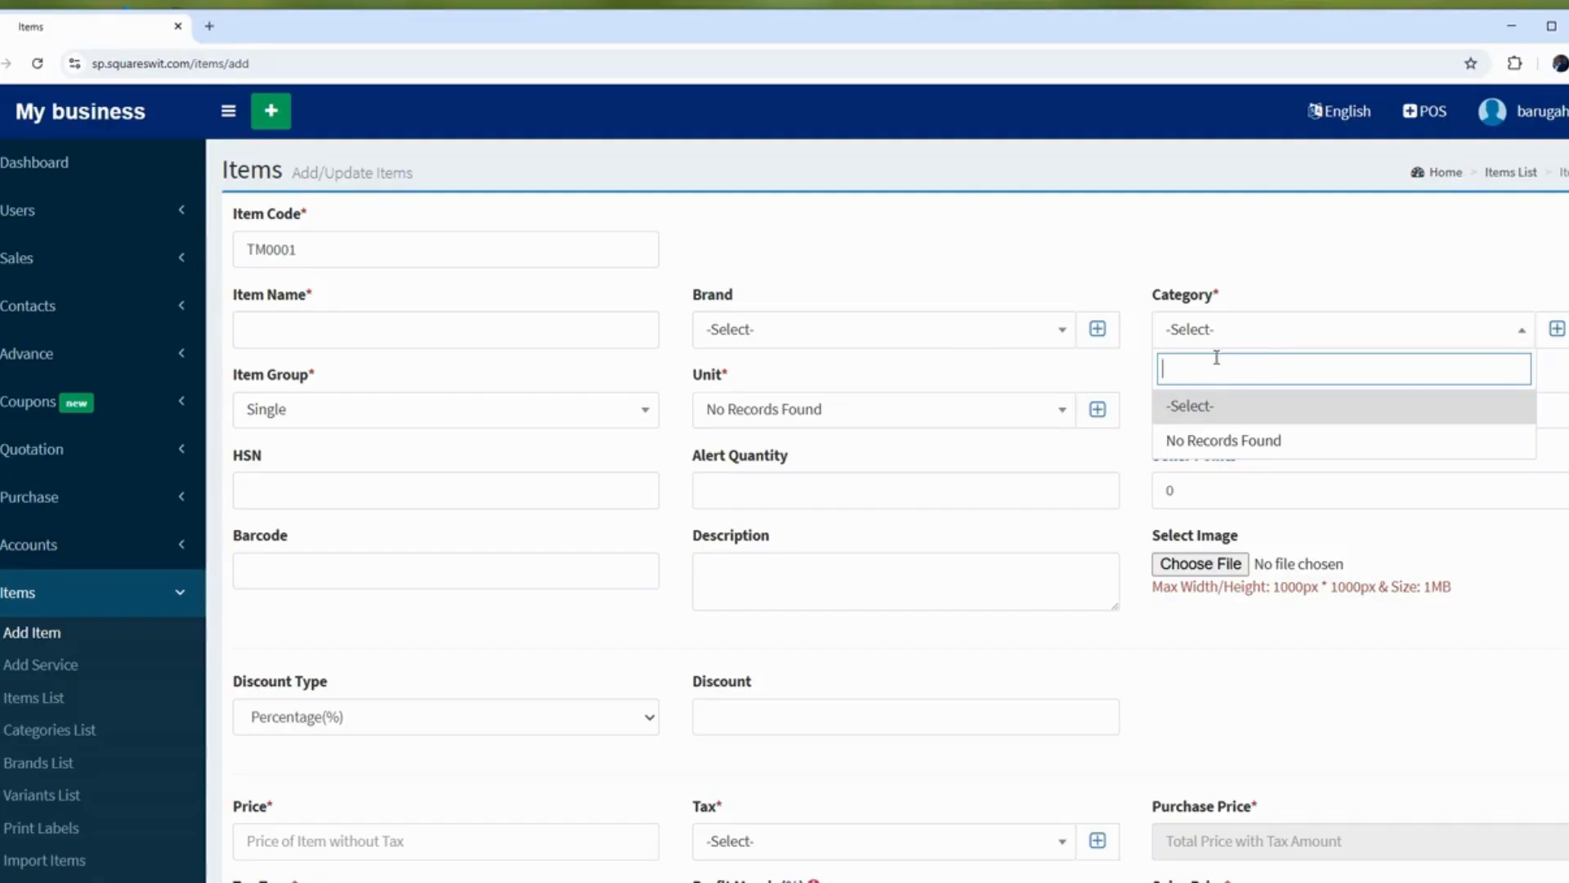
{"action": "left_click", "coordinate": [1421, 546]}
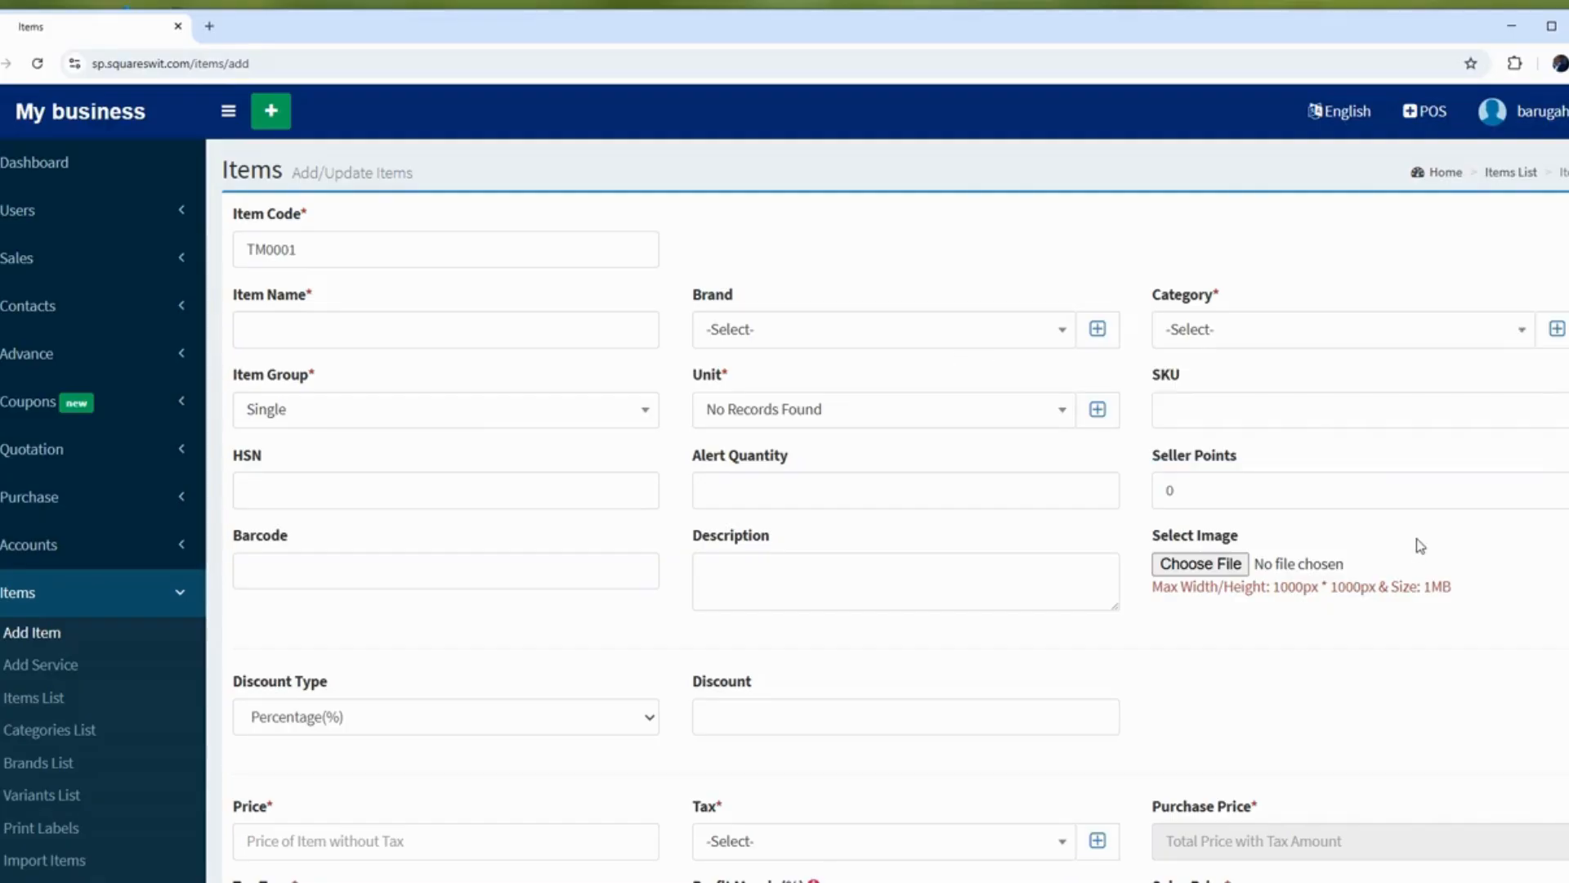